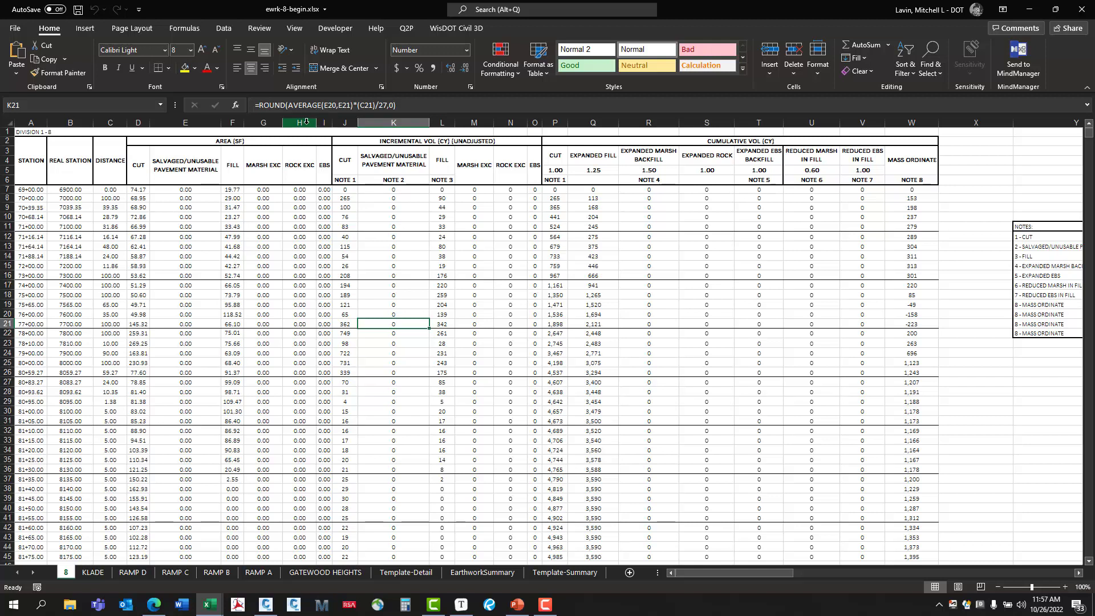
# Hide the ROCK EXC and EBS columns in the AREA (SF) section of sheet 8.
pyautogui.moveTo(306, 122); pyautogui.dragTo(324, 123)
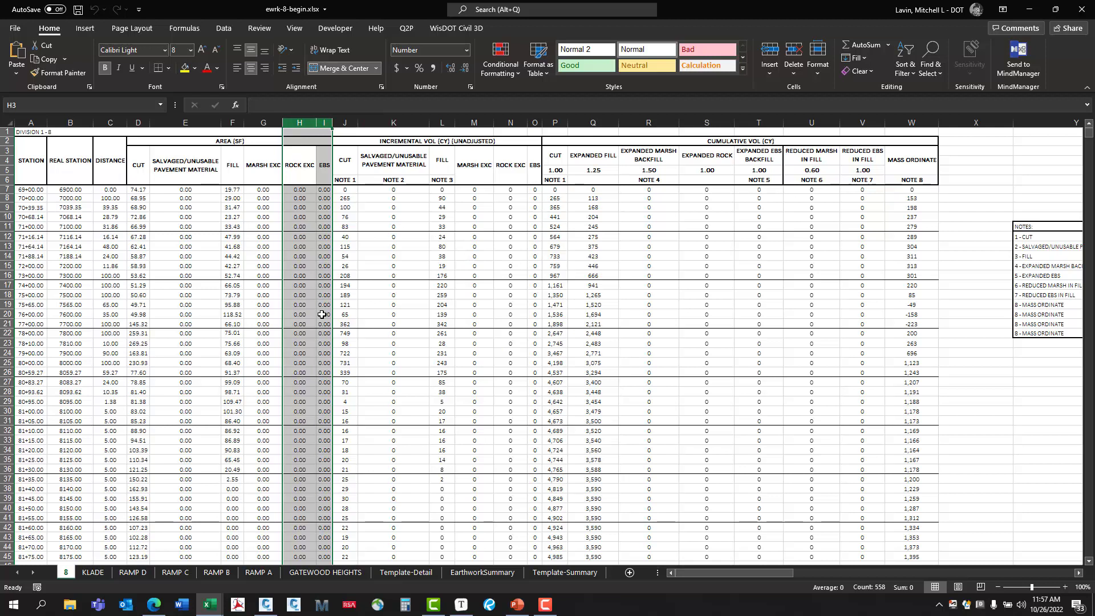
pyautogui.click(339, 257)
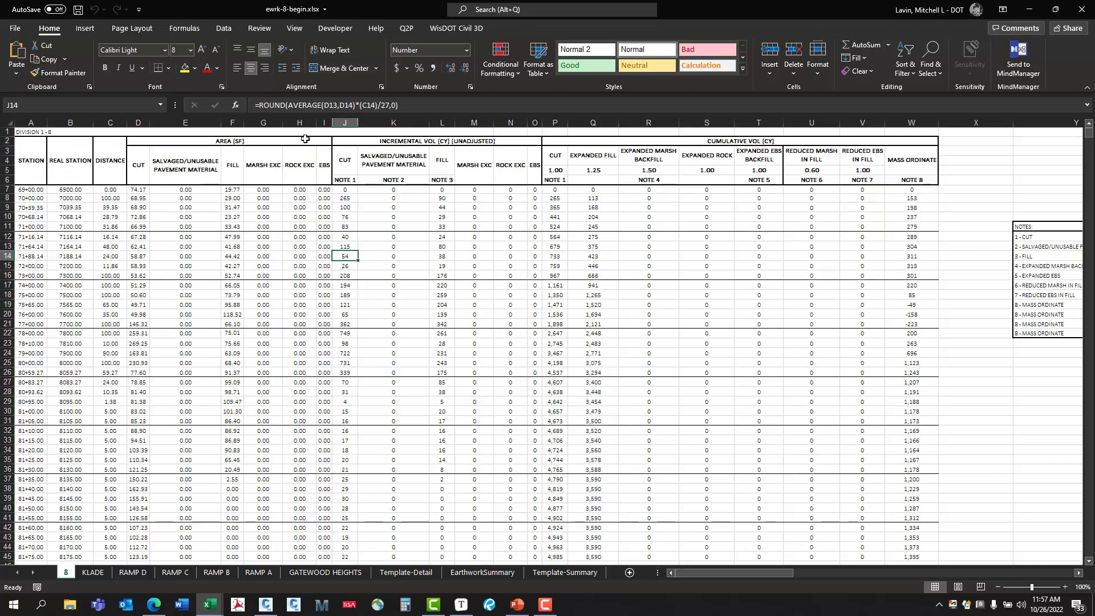
pyautogui.moveTo(300, 123); pyautogui.dragTo(321, 122)
pyautogui.click(374, 157)
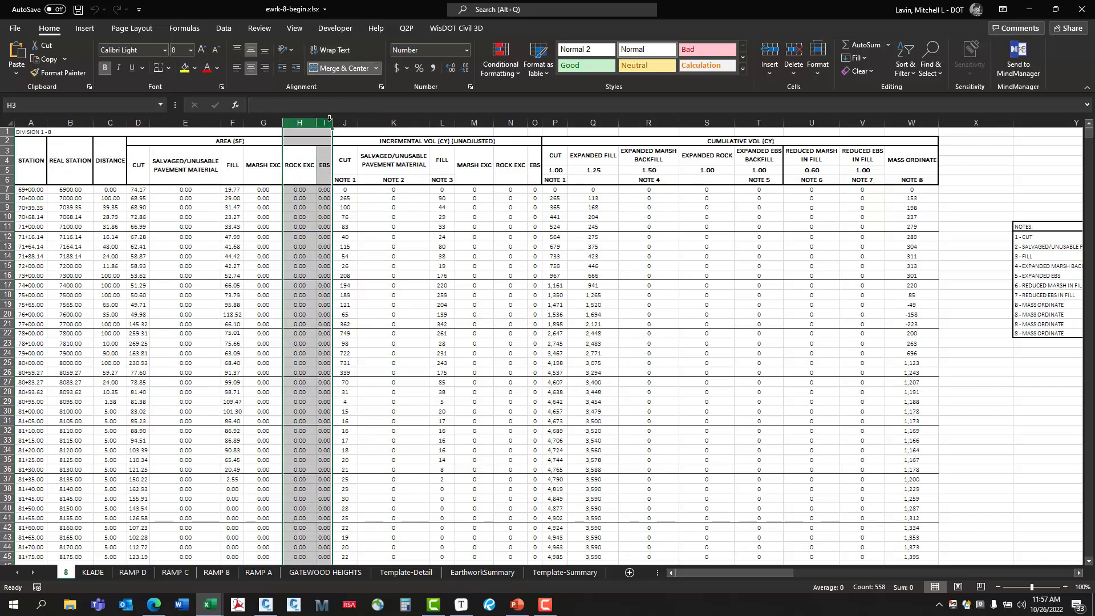
pyautogui.rightClick(327, 124)
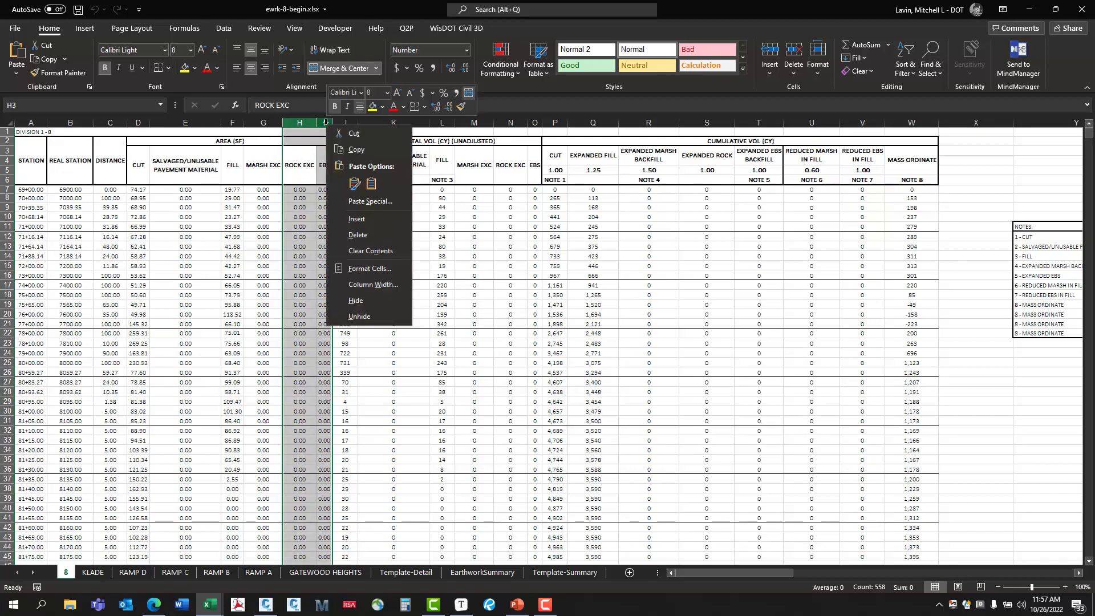
pyautogui.click(355, 300)
pyautogui.click(461, 372)
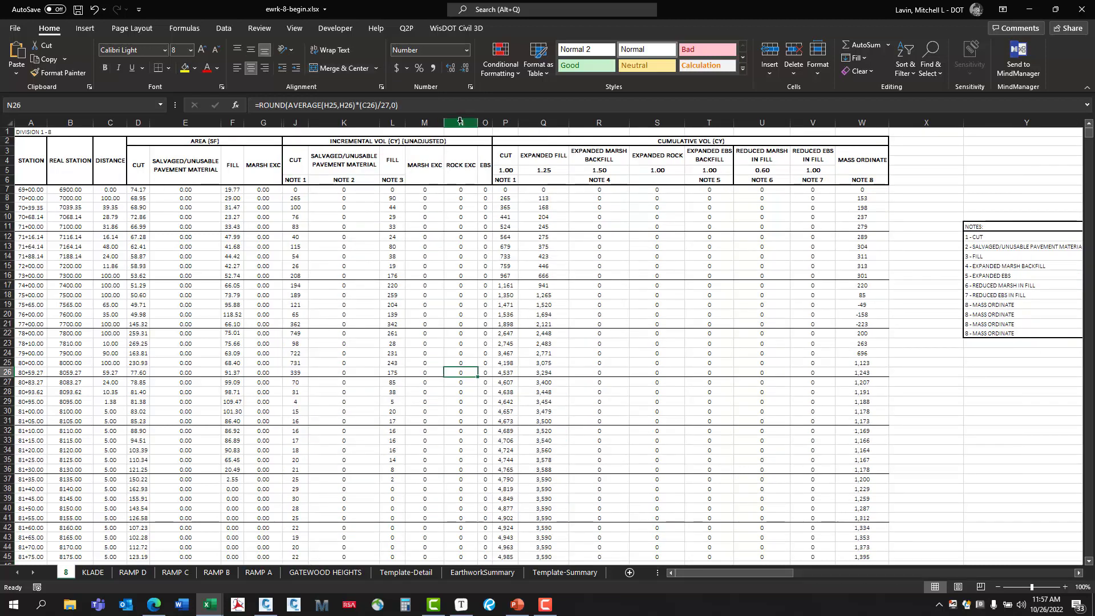
# Unmerge the INCREMENTAL VOL (CY) (UNADJUSTED) heading above the incremental volume columns.
pyautogui.moveTo(460, 123); pyautogui.dragTo(484, 123)
pyautogui.click(599, 179)
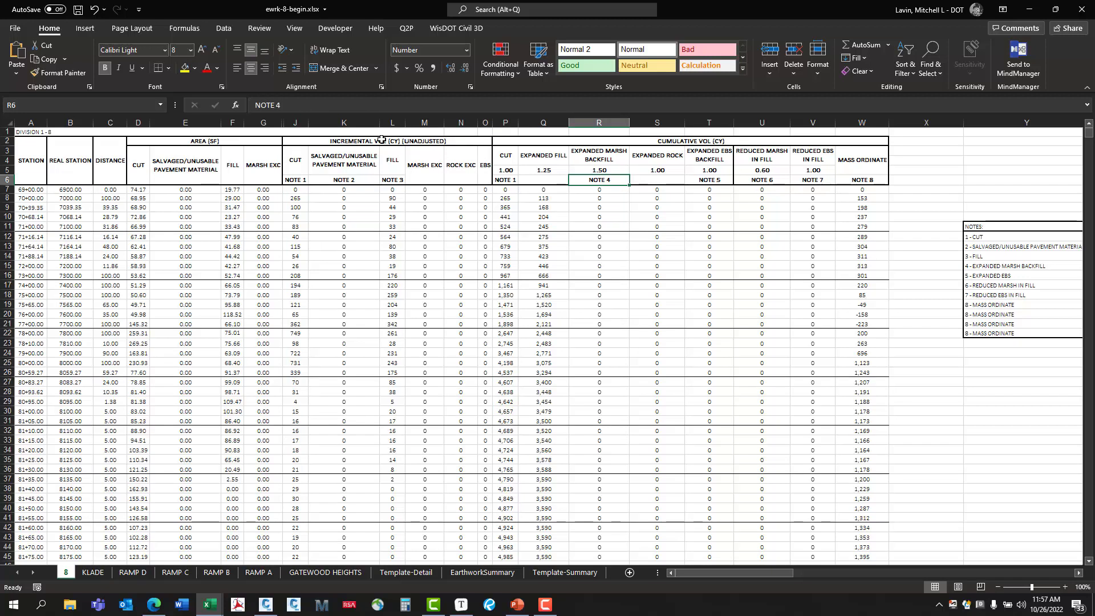
pyautogui.click(381, 139)
pyautogui.click(319, 68)
pyautogui.click(454, 141)
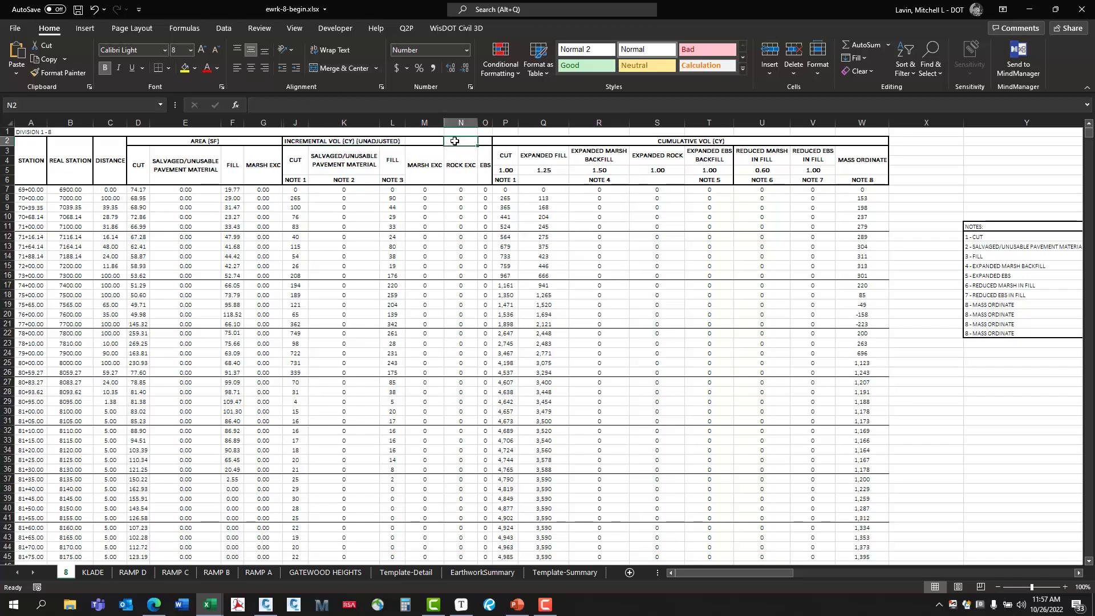
# Move the incremental ROCK EXC and EBS columns to columns AG and AH and delete the emptied columns N and O.
pyautogui.moveTo(460, 123); pyautogui.dragTo(484, 208)
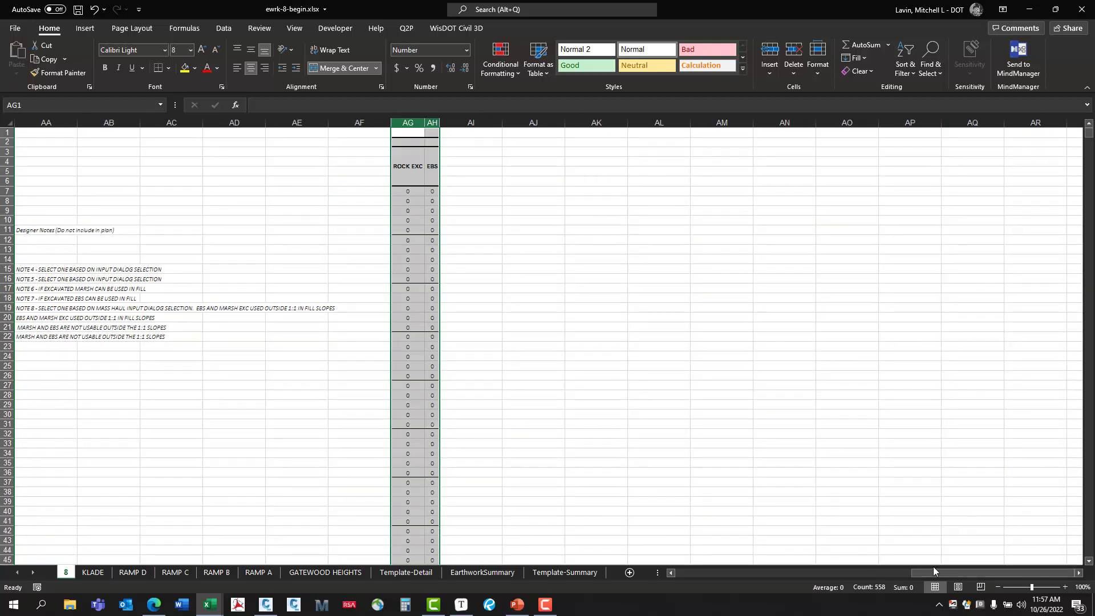
pyautogui.moveTo(936, 570); pyautogui.dragTo(698, 572)
pyautogui.moveTo(479, 122); pyautogui.dragTo(543, 127)
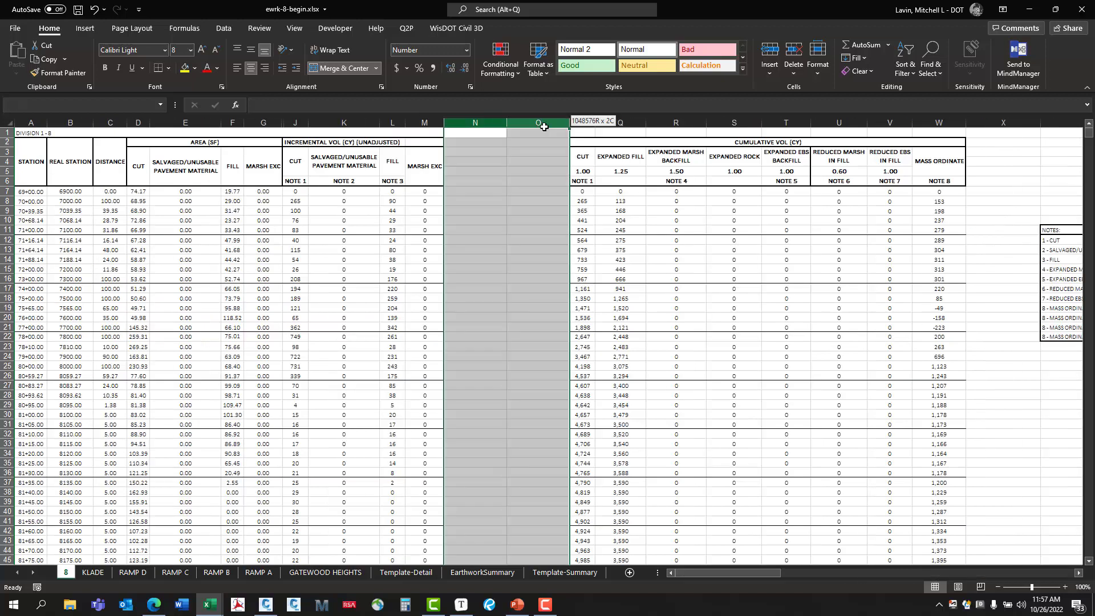
pyautogui.rightClick(544, 127)
pyautogui.click(568, 236)
# Undo the column deletion, column move, heading unmerge and column hiding on sheet 8.
pyautogui.hotkey('ctrl', 'z')
pyautogui.hotkey('ctrl', 'z')
pyautogui.hotkey('ctrl', 'z')
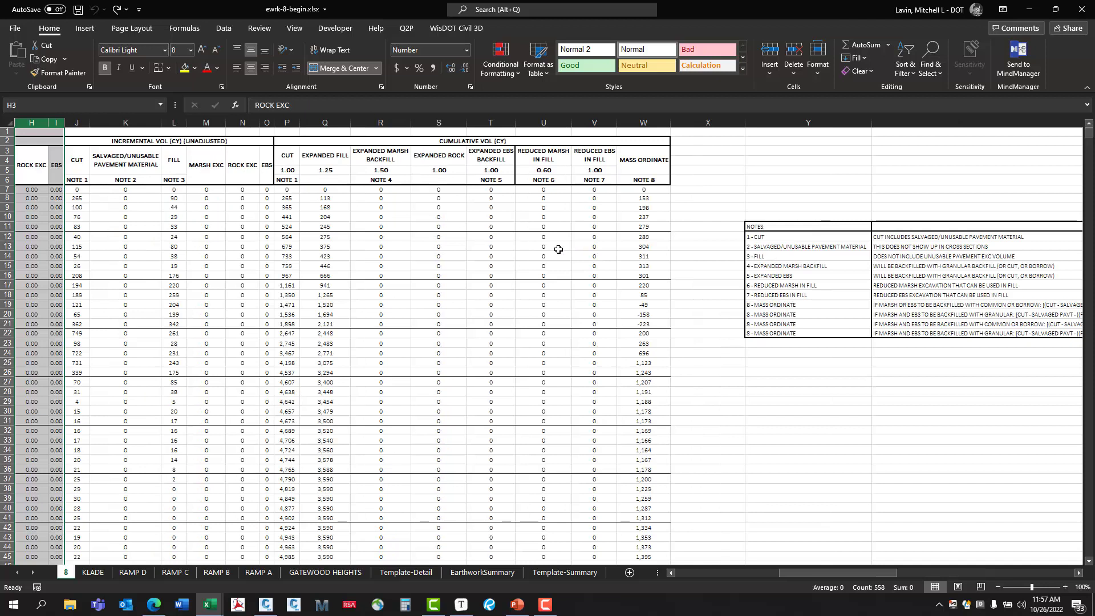
pyautogui.click(421, 340)
pyautogui.moveTo(868, 574); pyautogui.dragTo(748, 565)
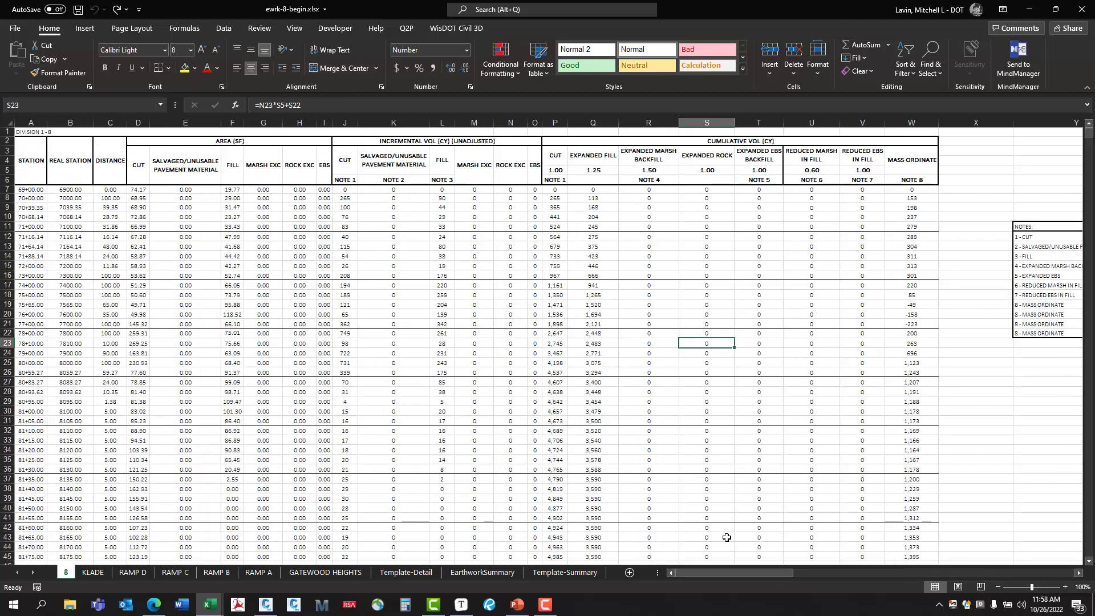
pyautogui.moveTo(649, 450); pyautogui.dragTo(649, 440)
# Delete all rock and EBS columns from sheet 8: H and I, N and O, S and T, and V.
pyautogui.moveTo(289, 124); pyautogui.dragTo(325, 123)
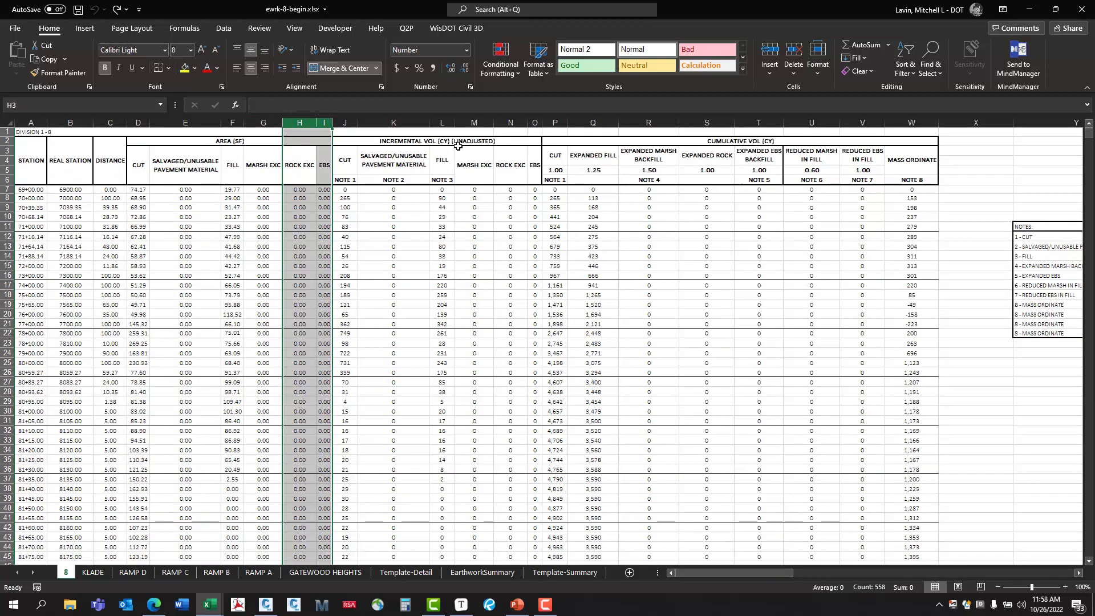
pyautogui.keyDown('ctrl'); pyautogui.moveTo(510, 118); pyautogui.dragTo(535, 123); pyautogui.keyUp('ctrl')
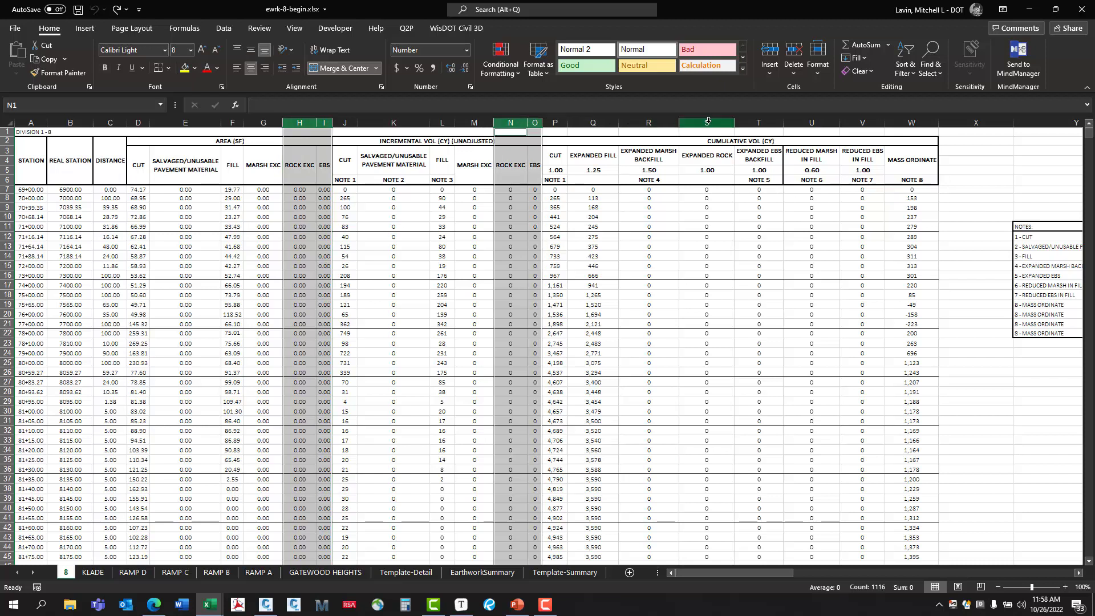
pyautogui.keyDown('ctrl'); pyautogui.moveTo(707, 124); pyautogui.dragTo(739, 123); pyautogui.keyUp('ctrl')
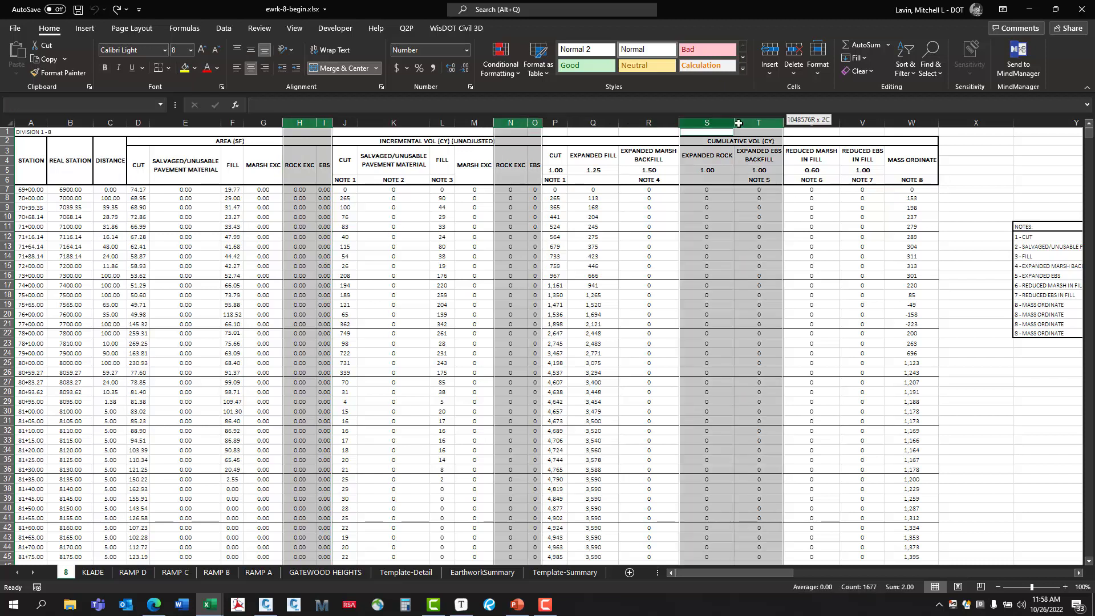
pyautogui.keyDown('ctrl'); pyautogui.click(863, 122); pyautogui.keyUp('ctrl')
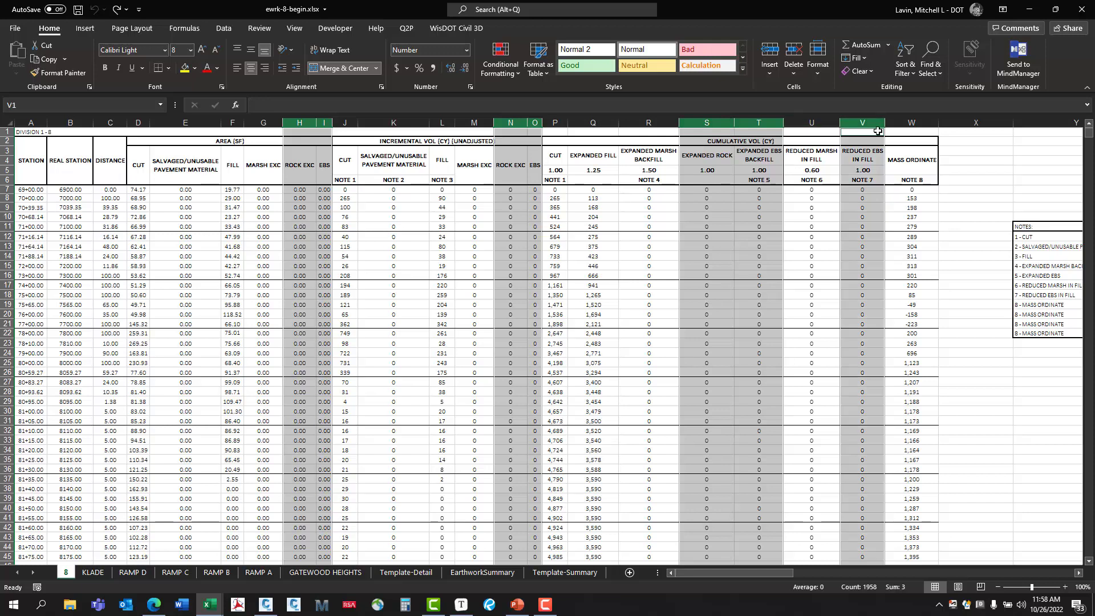
pyautogui.rightClick(878, 124)
pyautogui.click(910, 236)
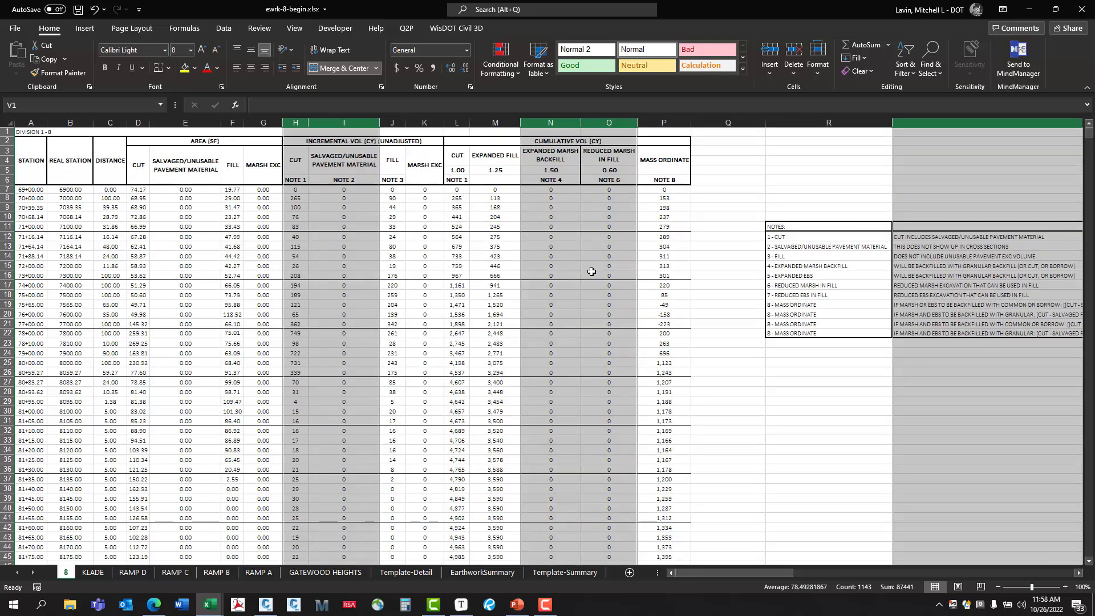
pyautogui.click(426, 227)
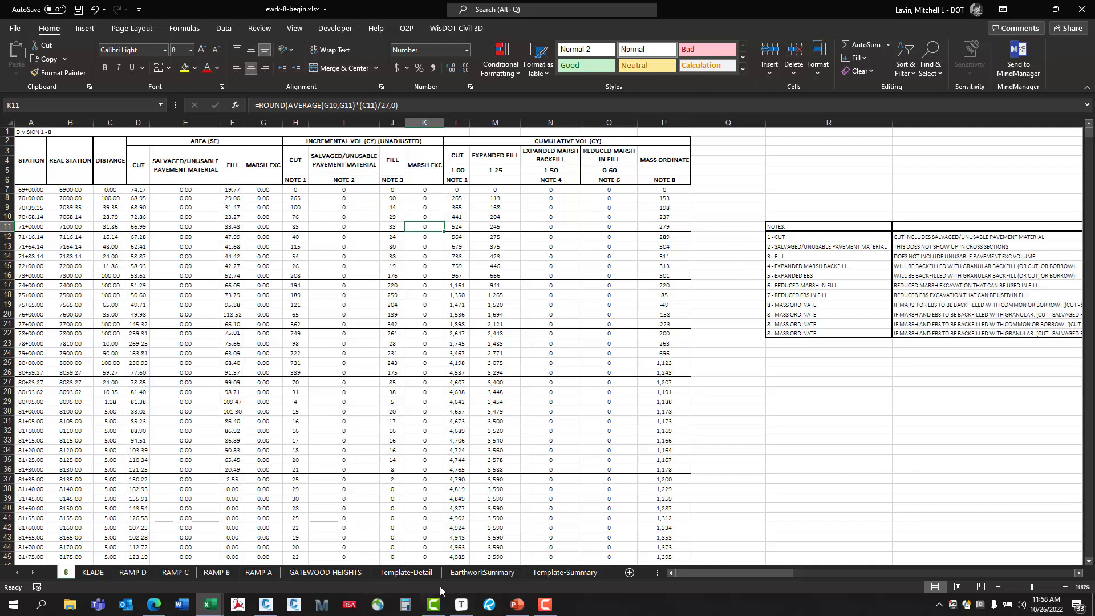
# On the EarthworkSummary sheet, delete the EBS excavation, rock excavation, reduced EBS in fill, expanded EBS backfill and expanded rock columns.
pyautogui.click(466, 573)
pyautogui.click(330, 357)
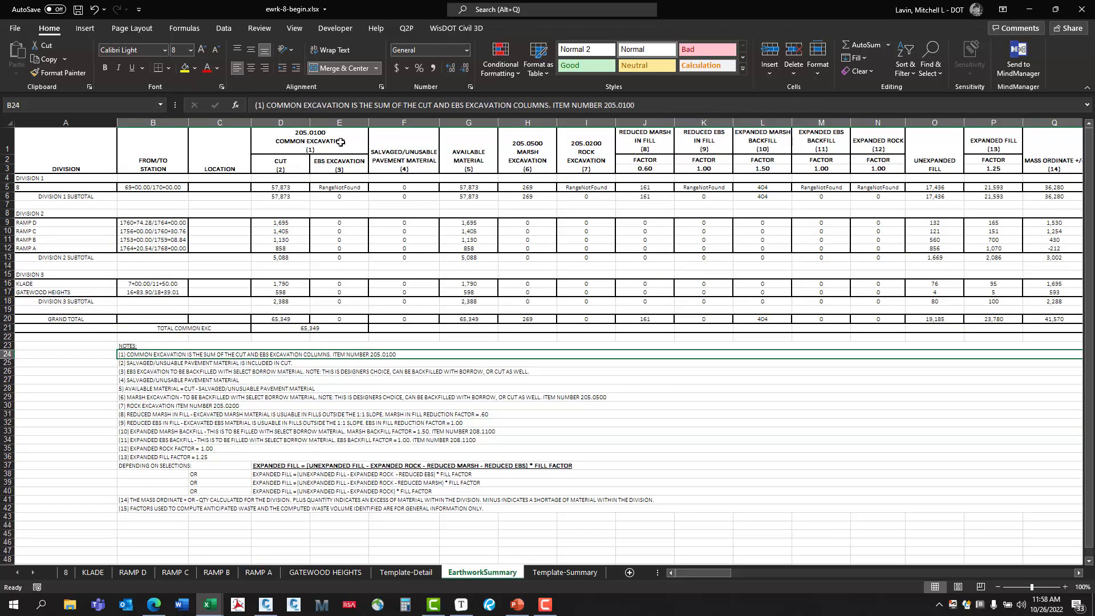
pyautogui.click(343, 122)
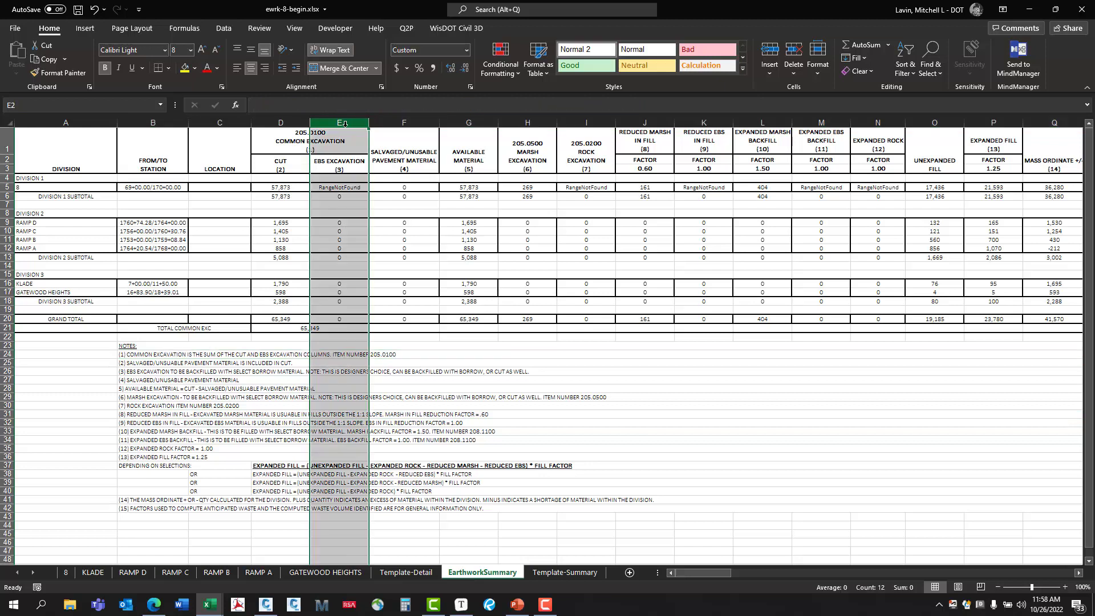
pyautogui.keyDown('ctrl'); pyautogui.click(577, 122); pyautogui.keyUp('ctrl')
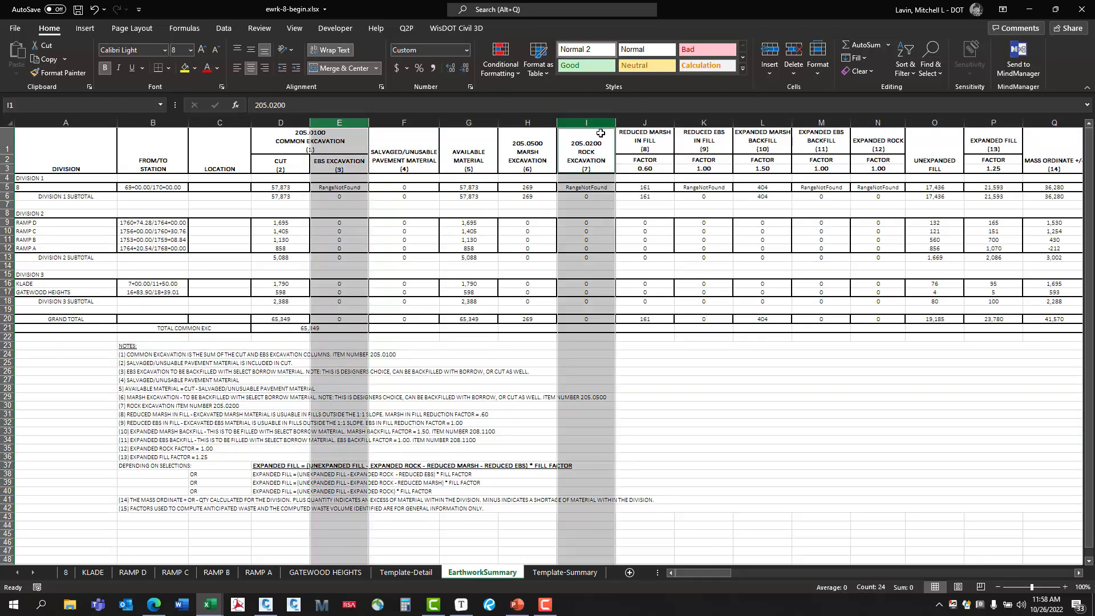
pyautogui.keyDown('ctrl'); pyautogui.click(713, 122); pyautogui.keyUp('ctrl')
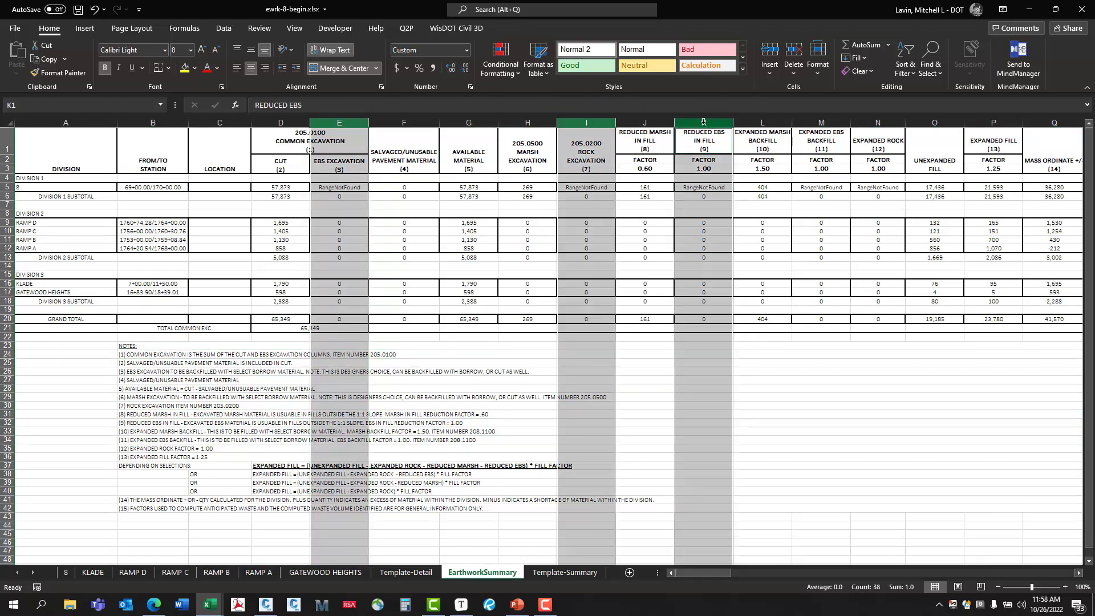
pyautogui.keyDown('ctrl'); pyautogui.click(848, 123); pyautogui.keyUp('ctrl')
pyautogui.keyDown('ctrl'); pyautogui.click(872, 122); pyautogui.keyUp('ctrl')
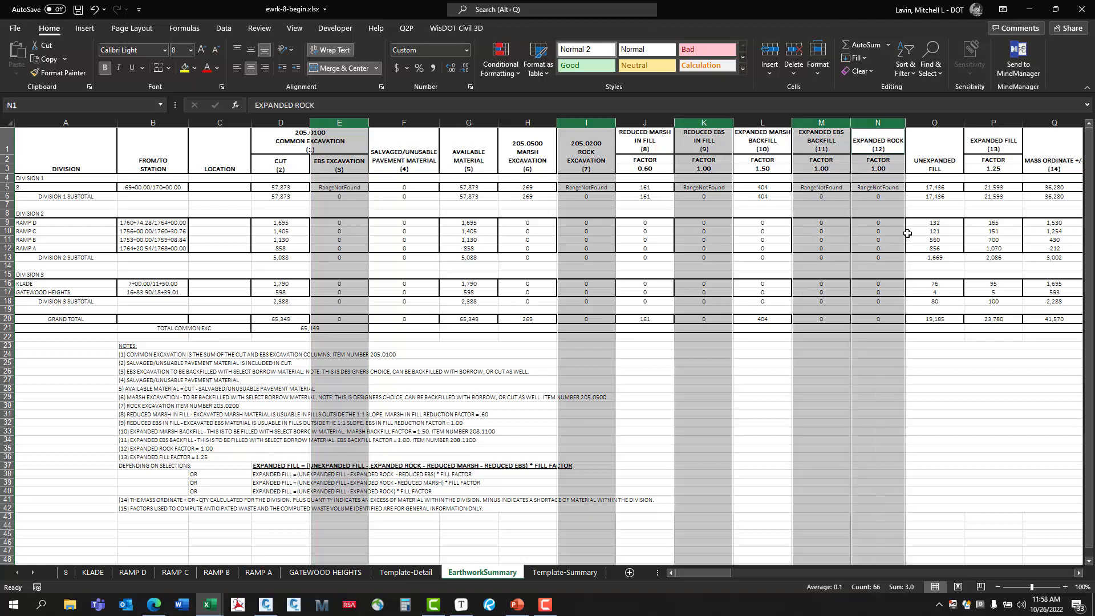
pyautogui.rightClick(899, 120)
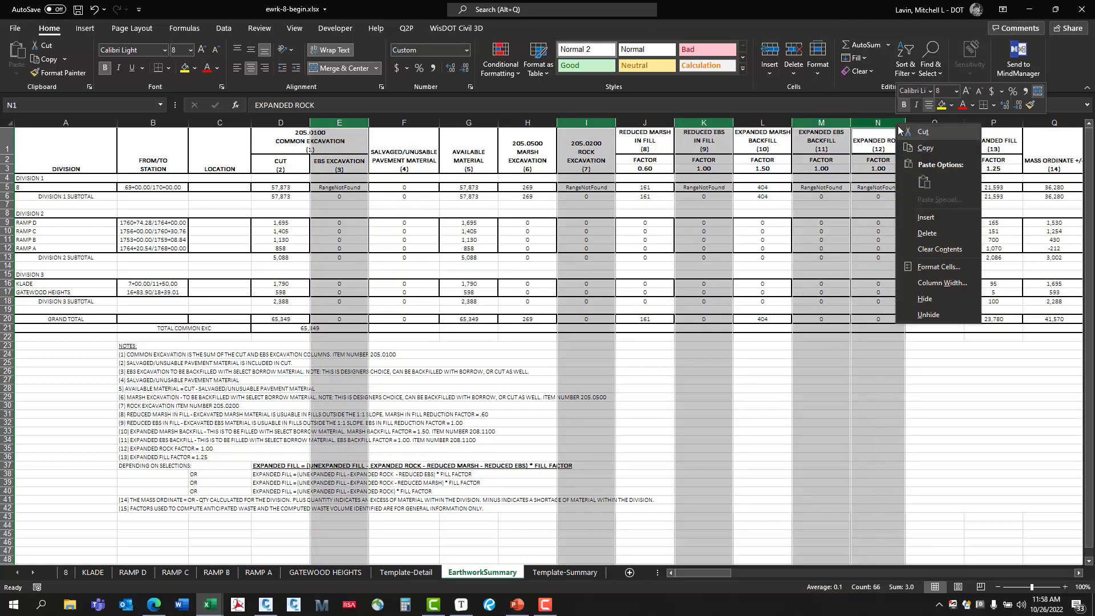
pyautogui.click(930, 234)
pyautogui.click(765, 345)
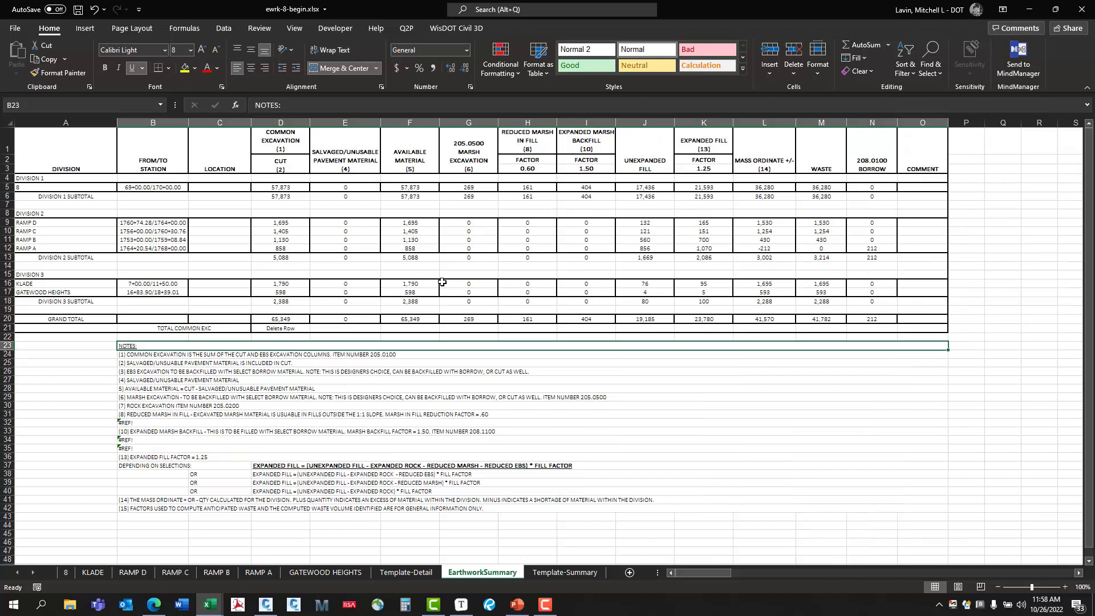
# Set the KLADE row's marsh excavation, reduced marsh in fill and expanded marsh backfill cells to 0.
pyautogui.click(349, 188)
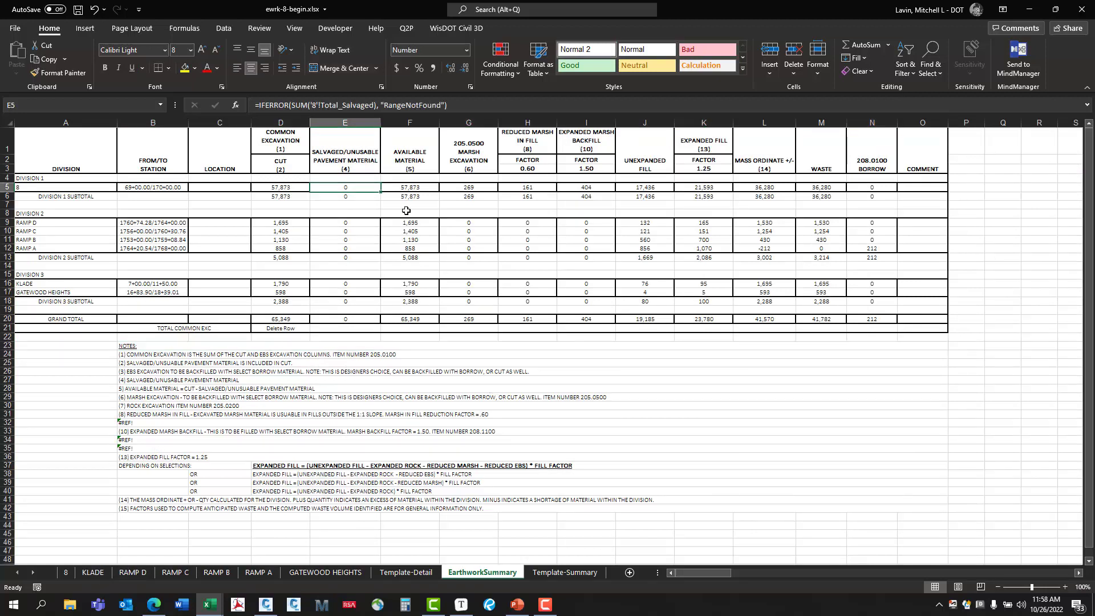
pyautogui.click(470, 248)
pyautogui.click(491, 286)
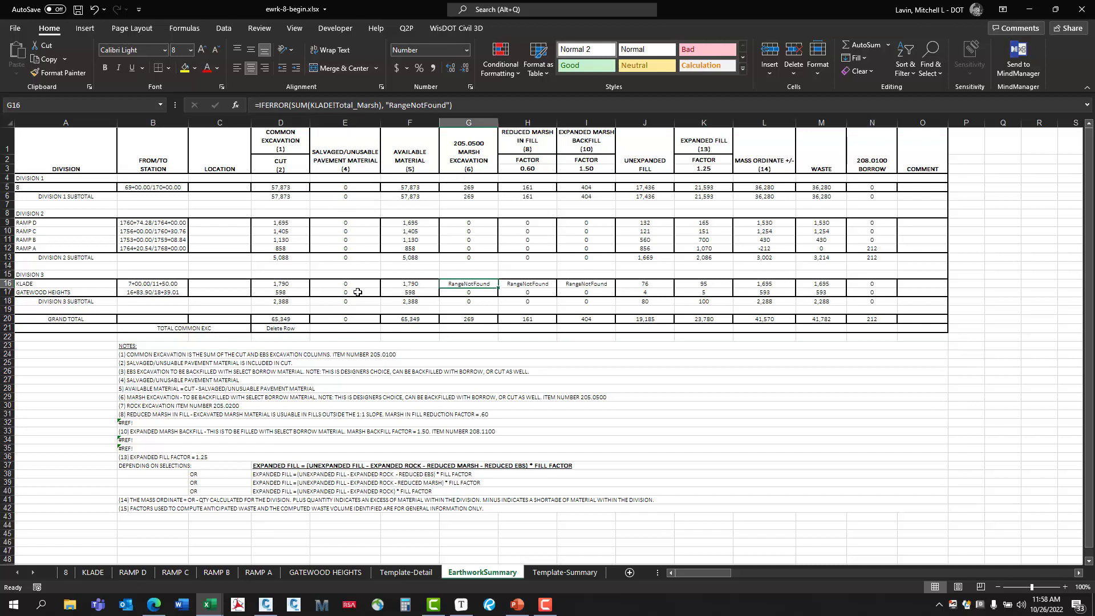
pyautogui.moveTo(44, 285); pyautogui.dragTo(592, 285)
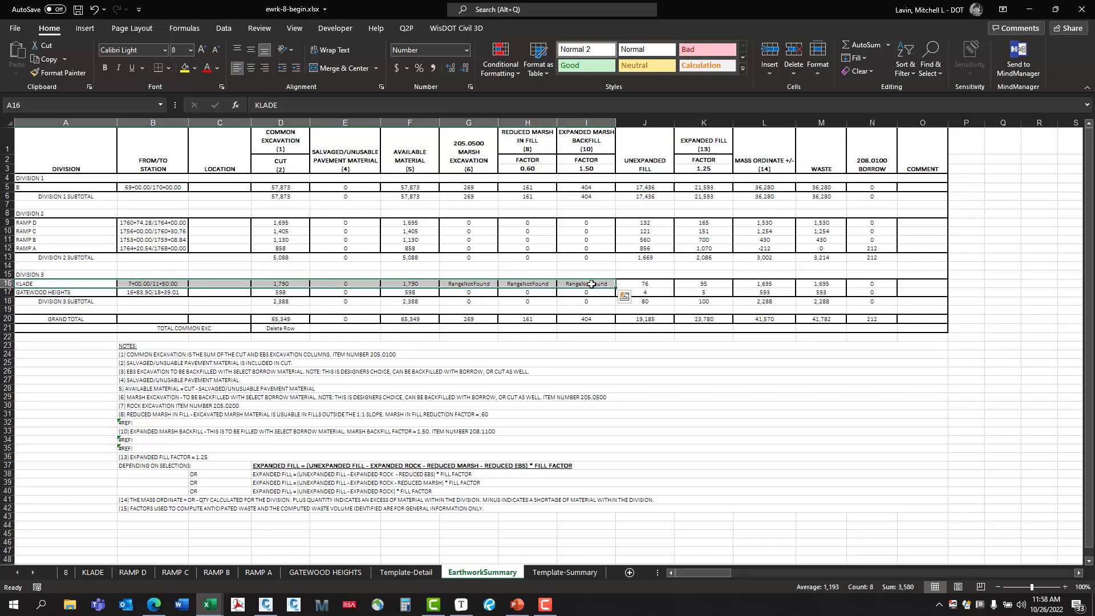
pyautogui.click(473, 285)
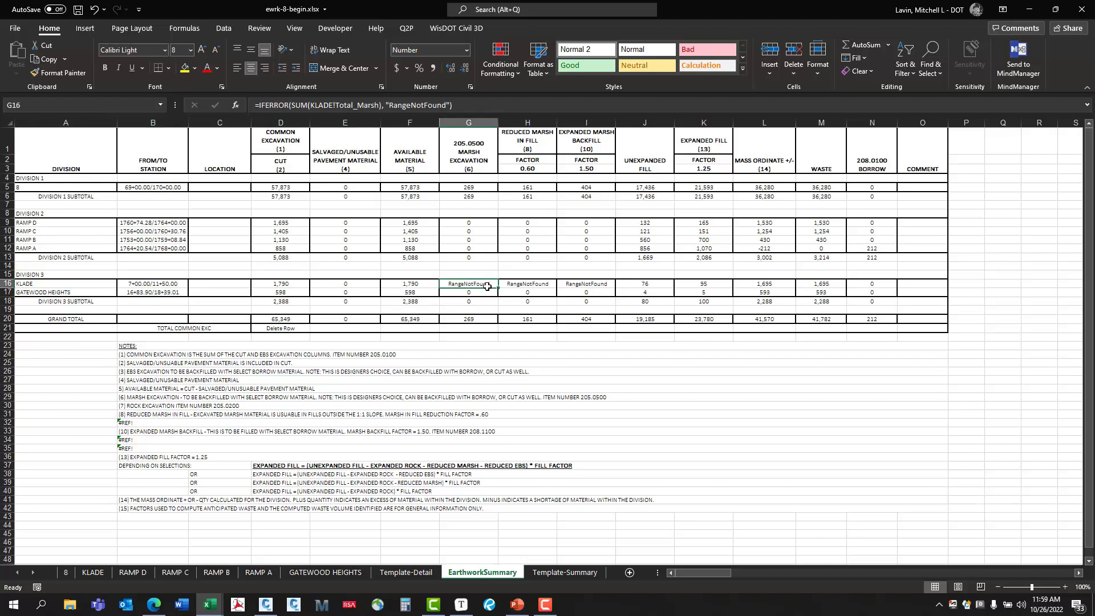
pyautogui.write('0')
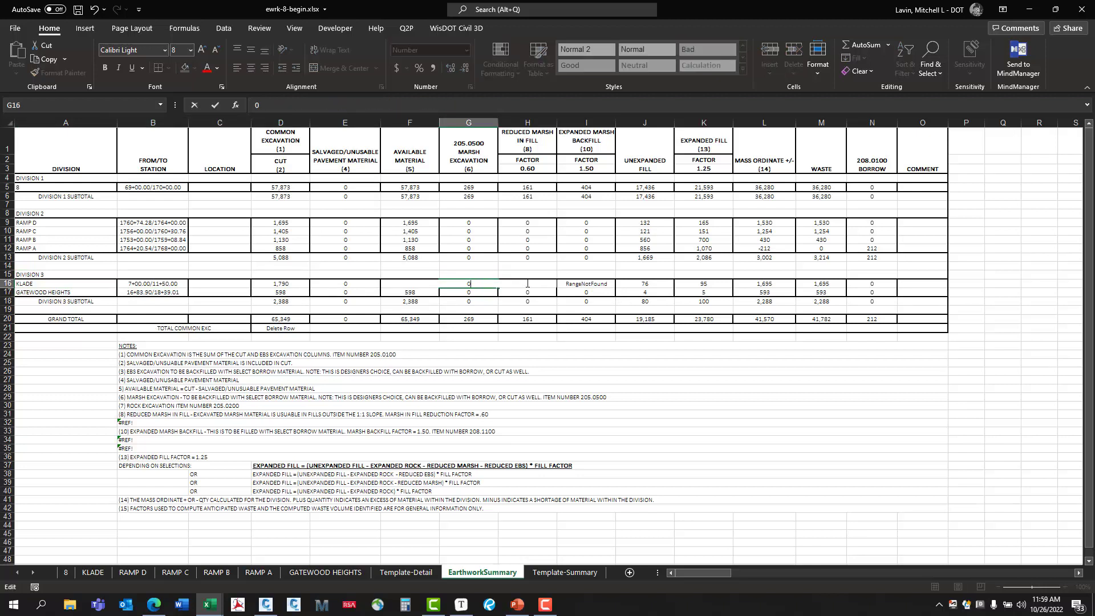
pyautogui.click(596, 285)
pyautogui.write('0')
pyautogui.click(551, 308)
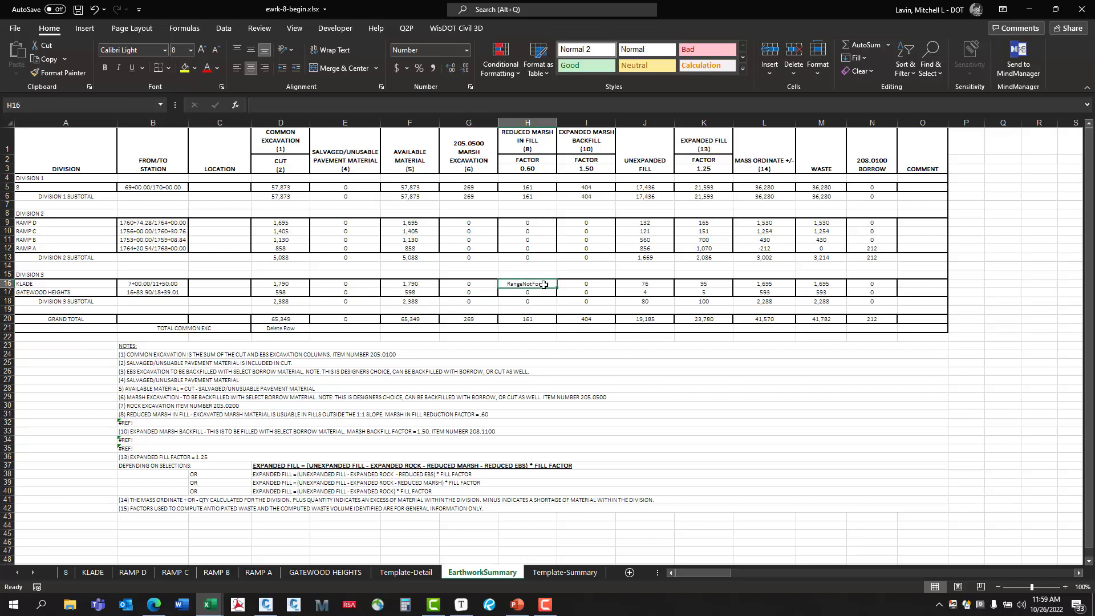
pyautogui.click(574, 338)
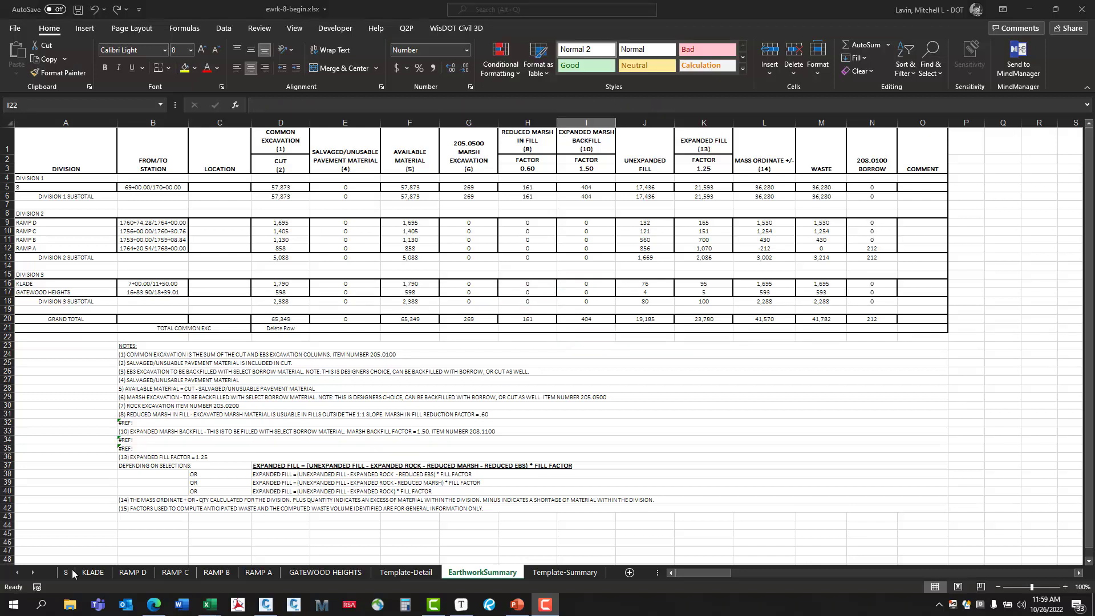
# Examine the station rows on sheet 8 for nonzero marsh excavation and salvaged pavement values.
pyautogui.click(68, 572)
pyautogui.scroll(-3, 219, 391)
pyautogui.scroll(3, 218, 394)
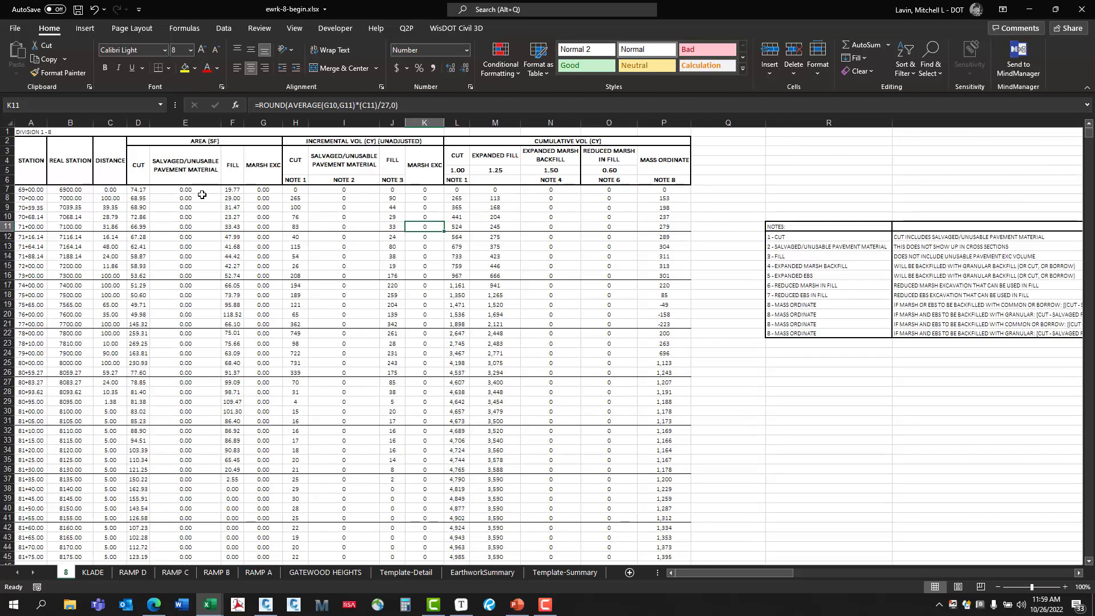
pyautogui.scroll(-10, 188, 268)
pyautogui.scroll(-20, 176, 218)
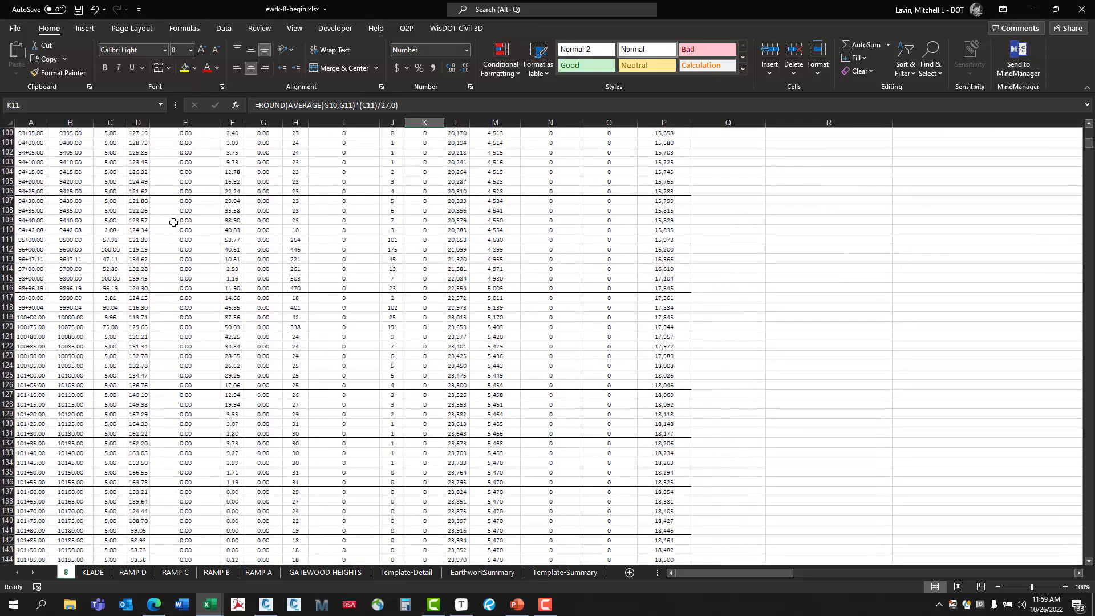
pyautogui.scroll(15, 167, 232)
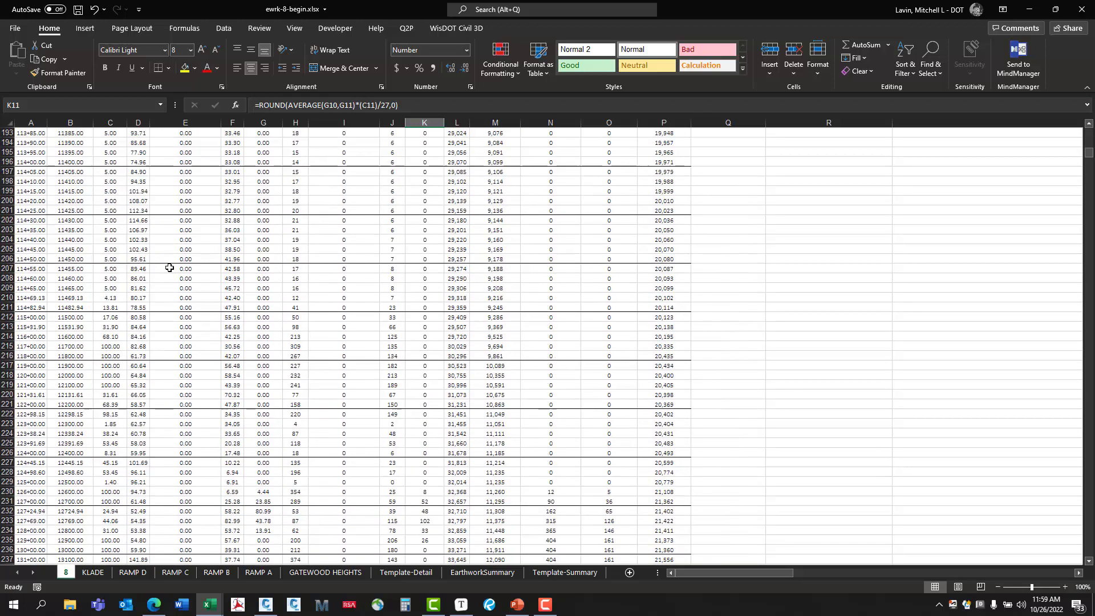
pyautogui.scroll(20, 169, 266)
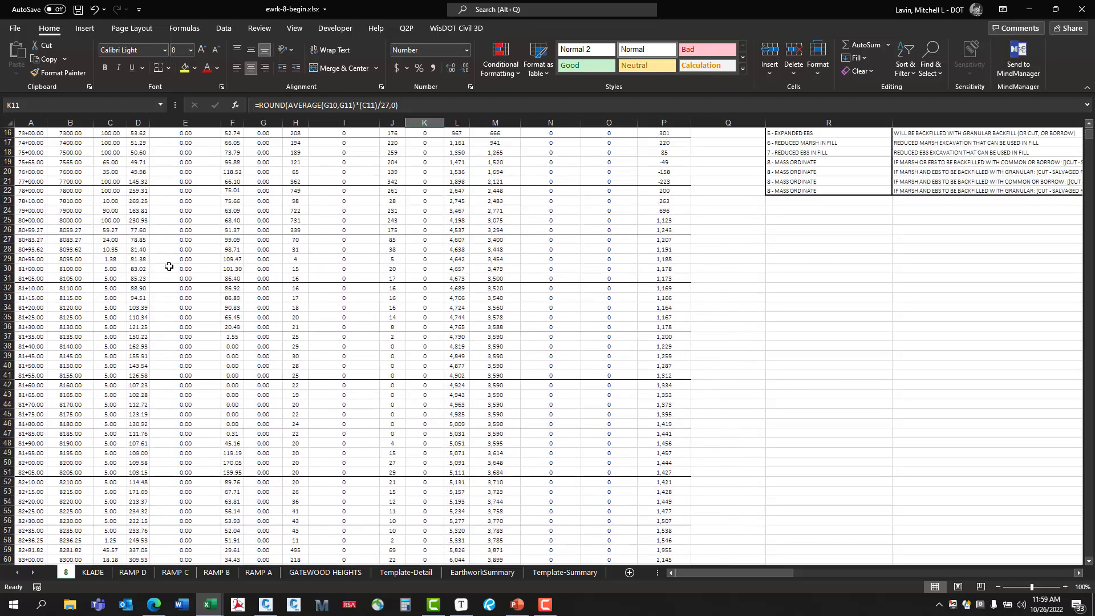
pyautogui.moveTo(35, 132); pyautogui.dragTo(668, 171)
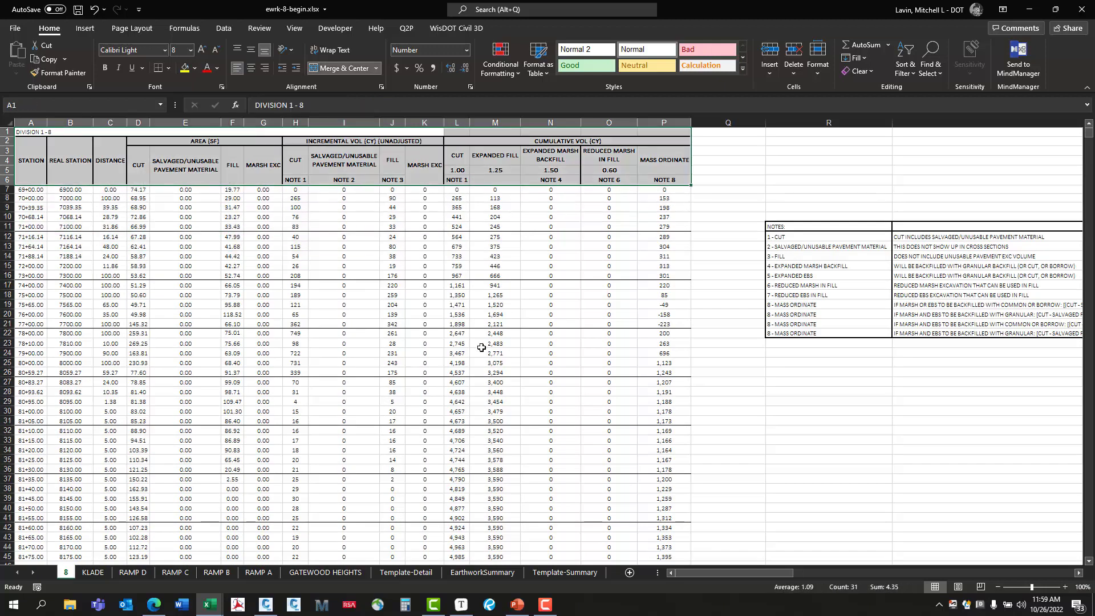
pyautogui.moveTo(30, 190); pyautogui.dragTo(664, 477)
pyautogui.click(839, 440)
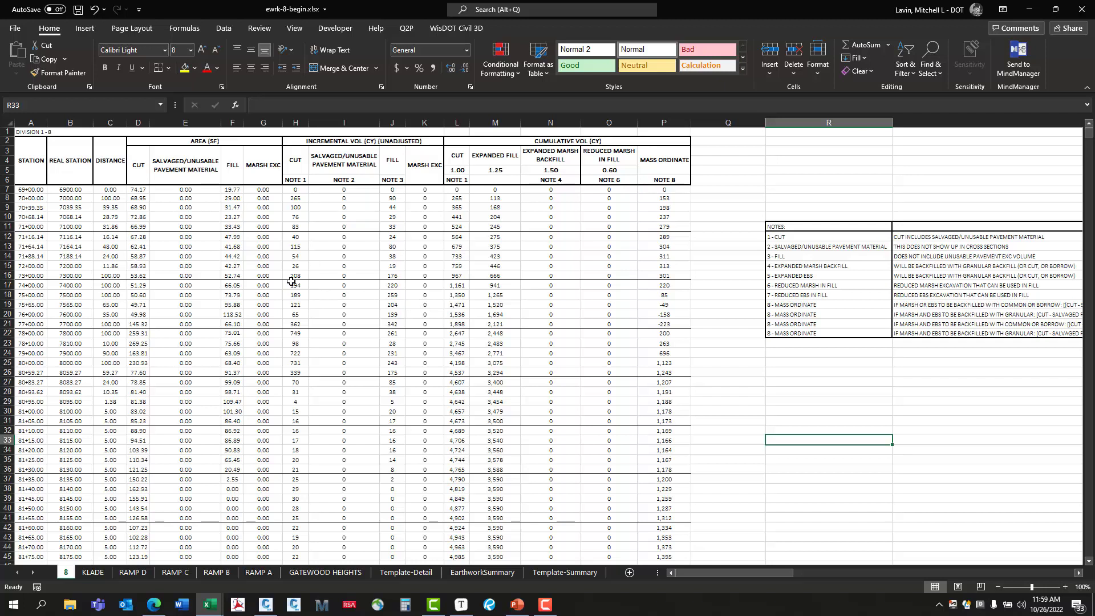
pyautogui.click(43, 132)
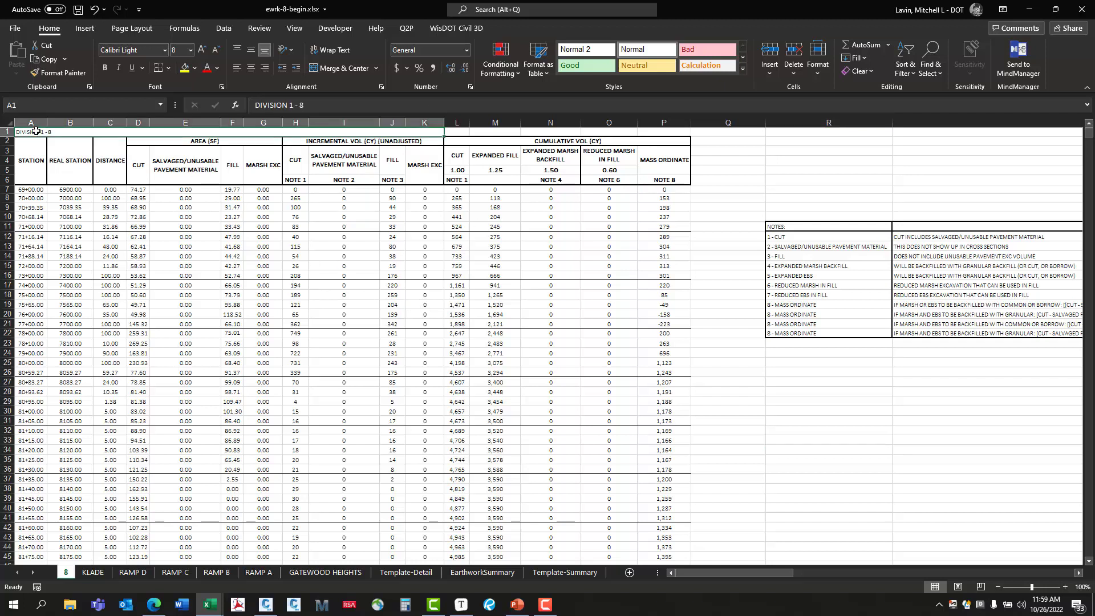
pyautogui.moveTo(32, 136); pyautogui.dragTo(615, 176)
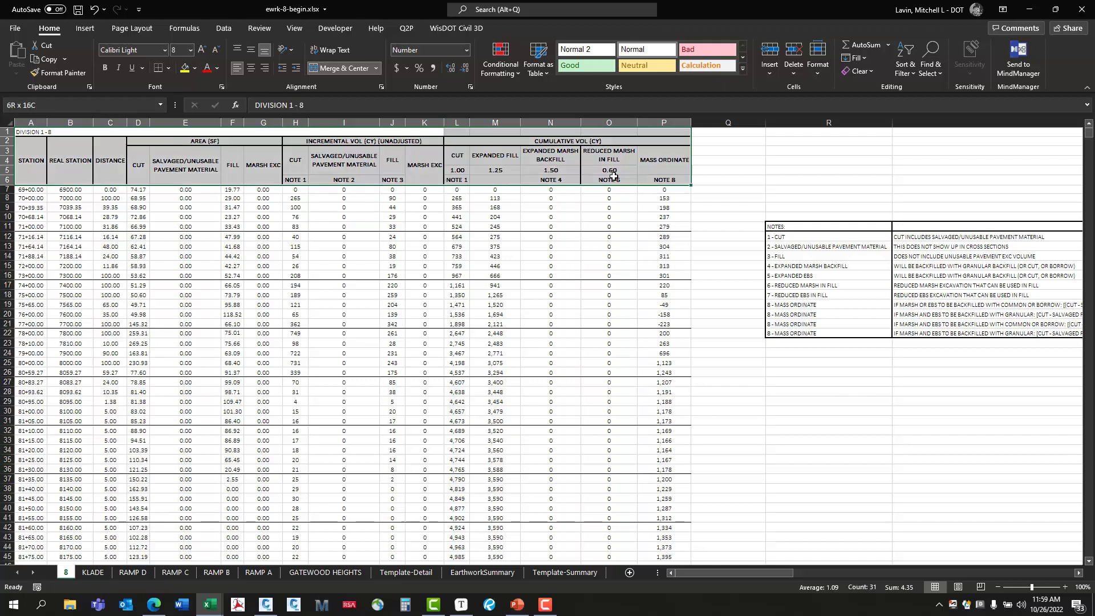
pyautogui.click(796, 400)
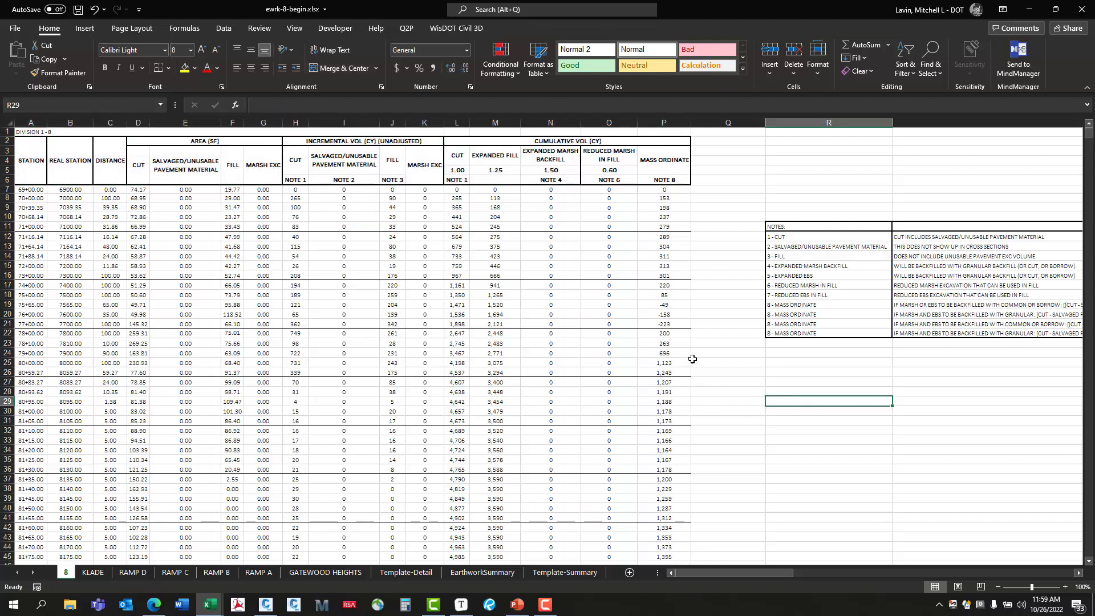
# Repeat the DIVISION 1 - 8 header block in rows 1 to 6, columns A to P, every 45 rows down sheet 8.
pyautogui.click(456, 28)
pyautogui.moveTo(30, 132); pyautogui.dragTo(668, 182)
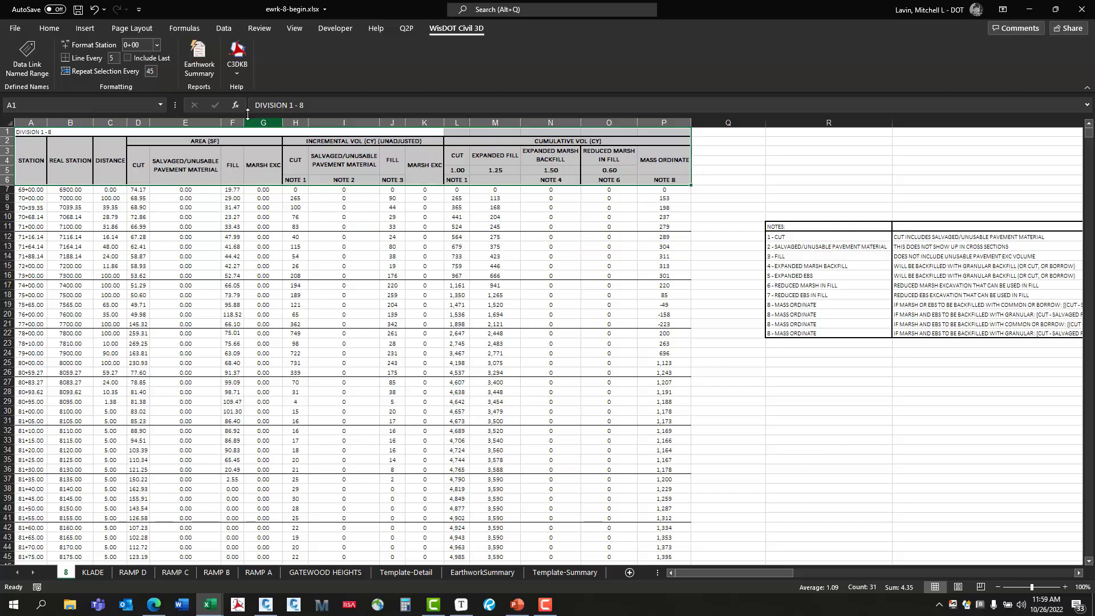
pyautogui.click(150, 71)
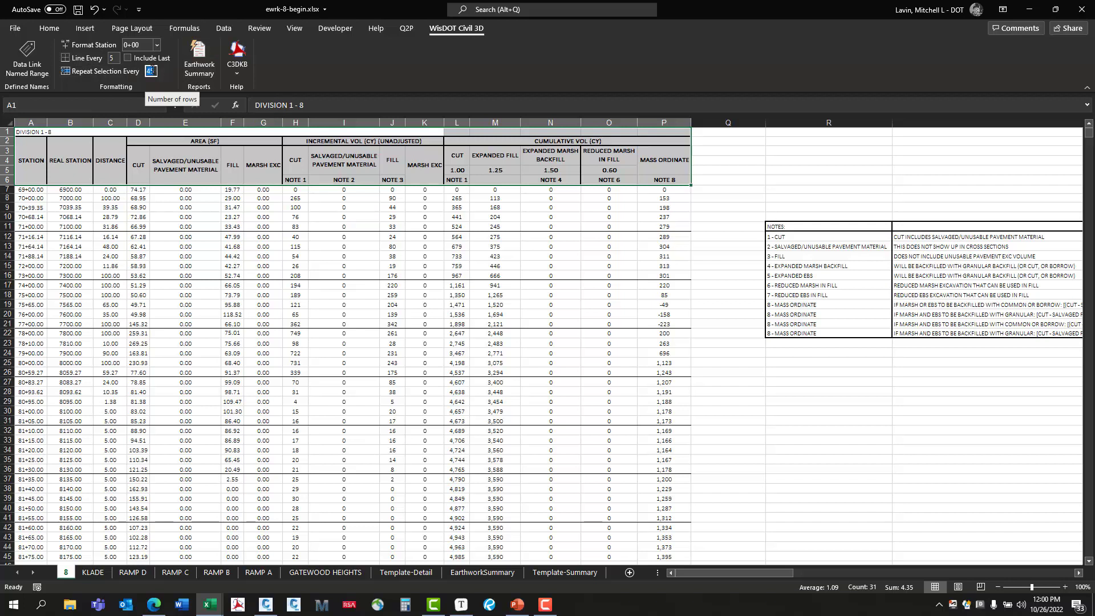
pyautogui.click(85, 72)
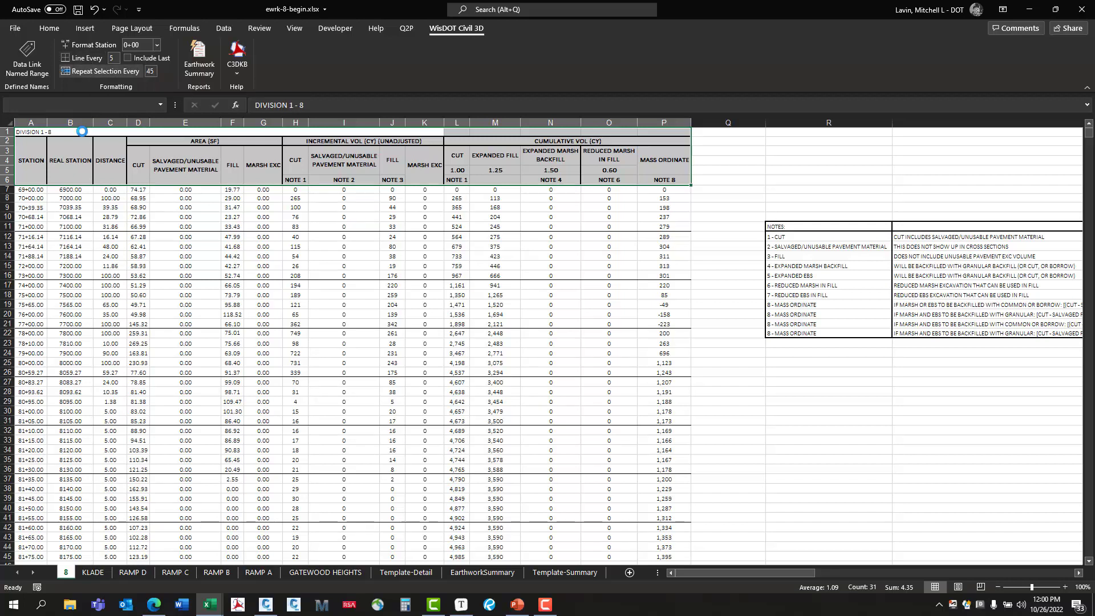
# Examine the station rows down sheet 8 to check where the header block repeats.
pyautogui.scroll(-17, 172, 323)
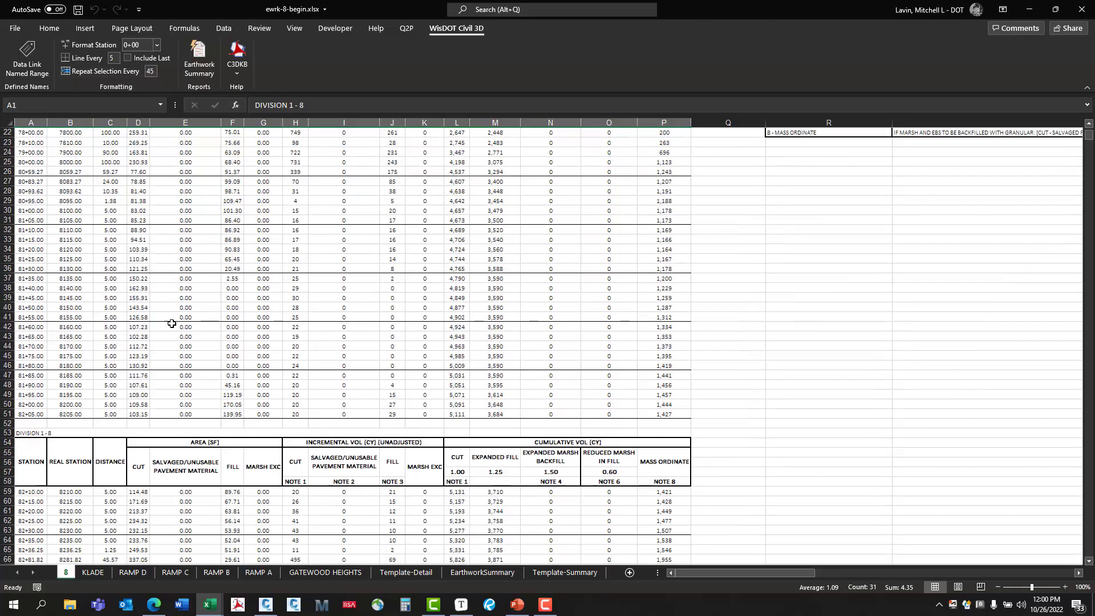
pyautogui.scroll(-20, 165, 290)
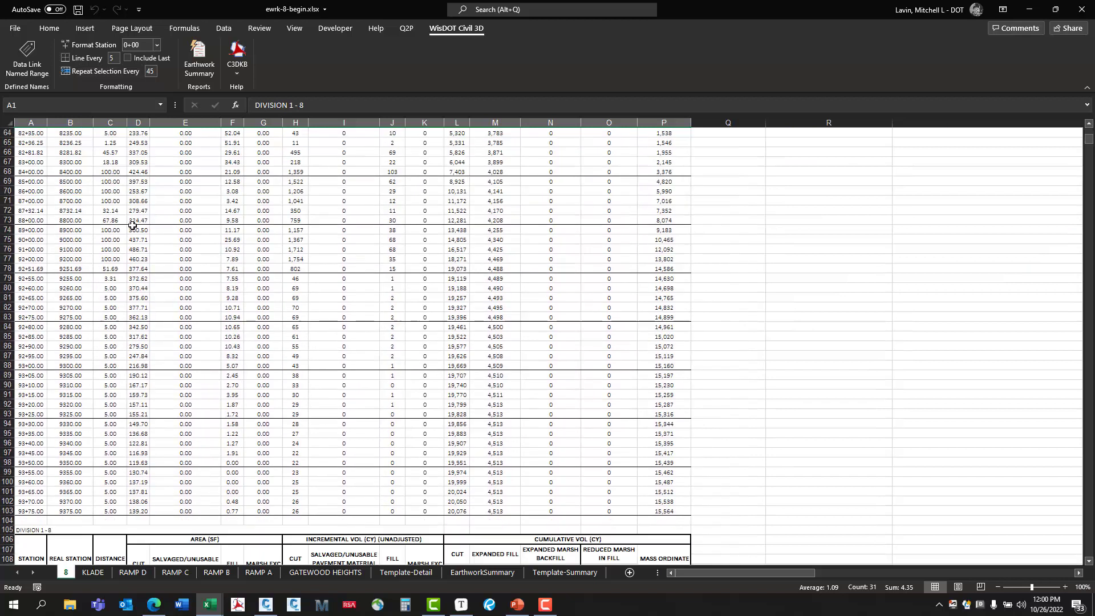
pyautogui.scroll(-20, 135, 226)
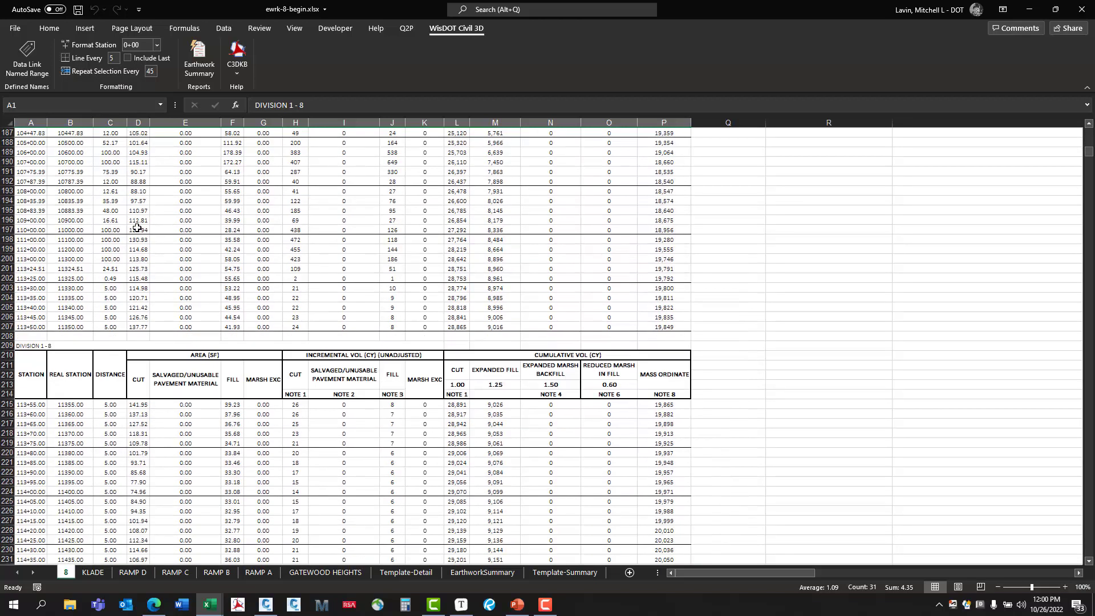
pyautogui.scroll(-20, 137, 228)
pyautogui.scroll(20, 137, 231)
pyautogui.scroll(20, 137, 231)
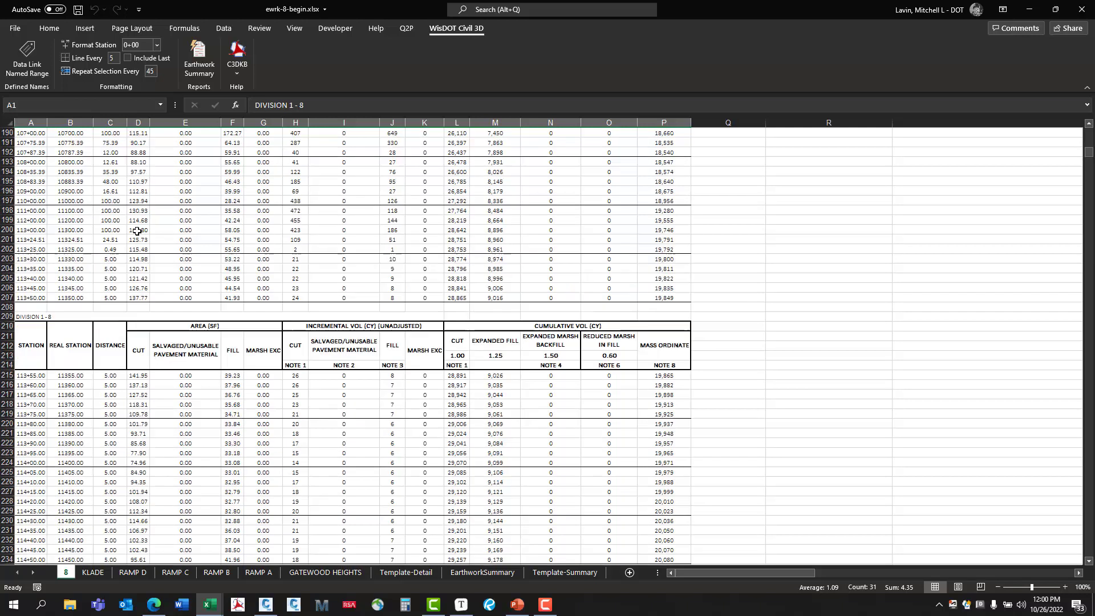
pyautogui.scroll(20, 137, 231)
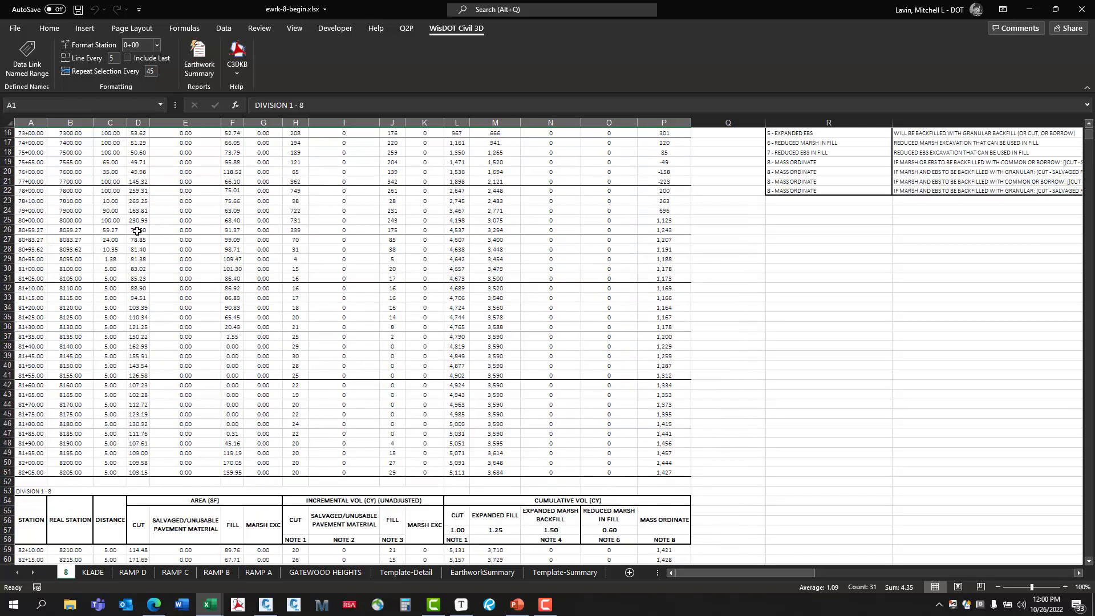
pyautogui.click(137, 231)
pyautogui.moveTo(50, 132); pyautogui.dragTo(624, 169)
pyautogui.click(548, 295)
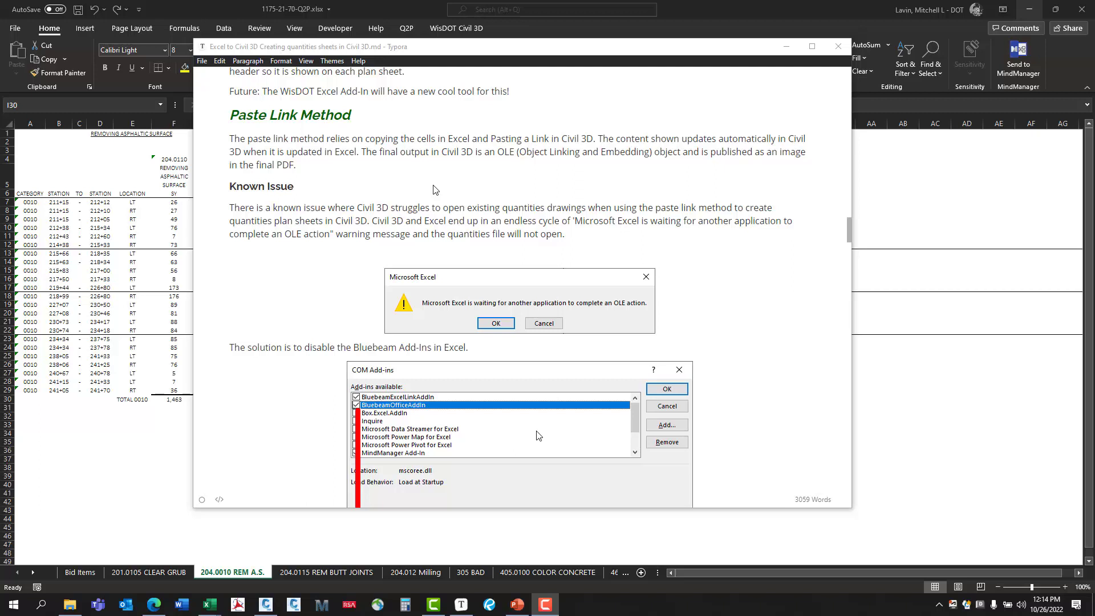
# Read the guide's Paste Link Method section, covering the OLE known issue, the pros and cons, and the steps for creating the sheet files.
pyautogui.scroll(-3, 437, 200)
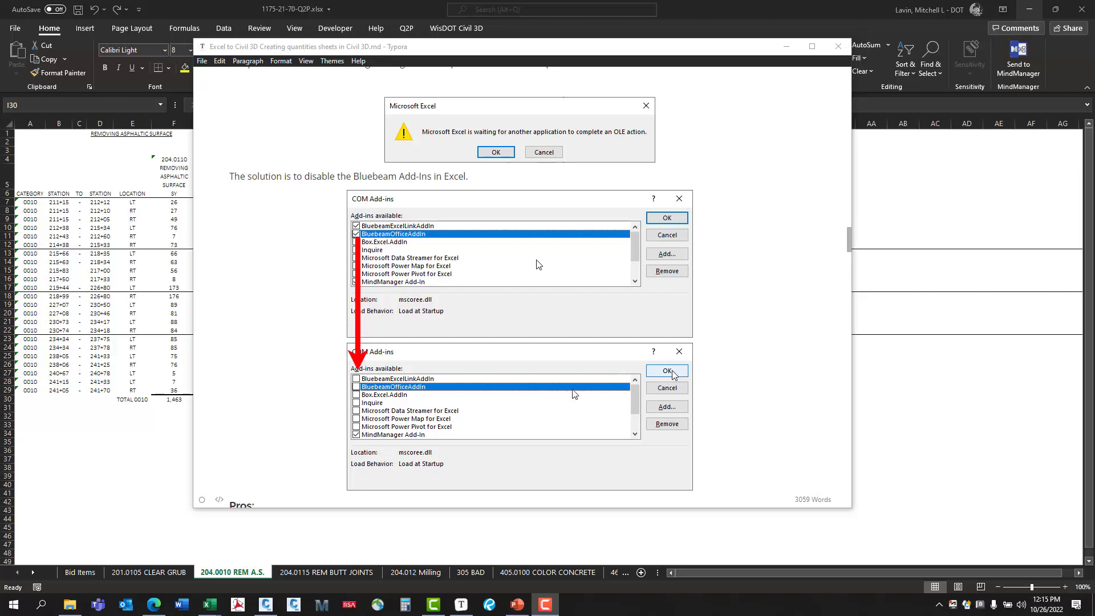
pyautogui.scroll(-4, 442, 334)
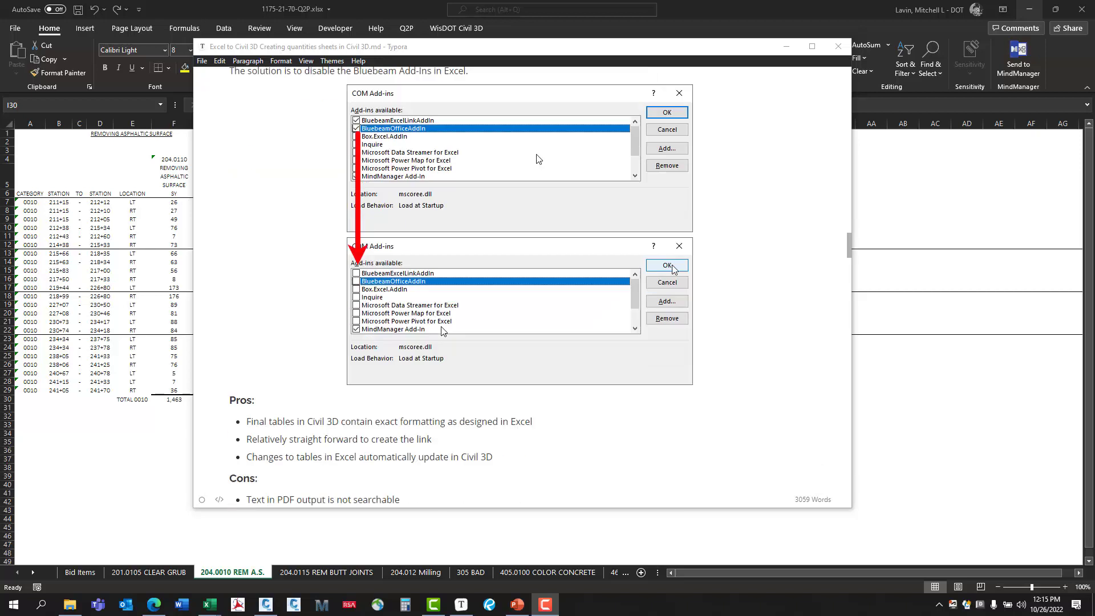
pyautogui.scroll(-4, 440, 334)
pyautogui.scroll(1, 439, 336)
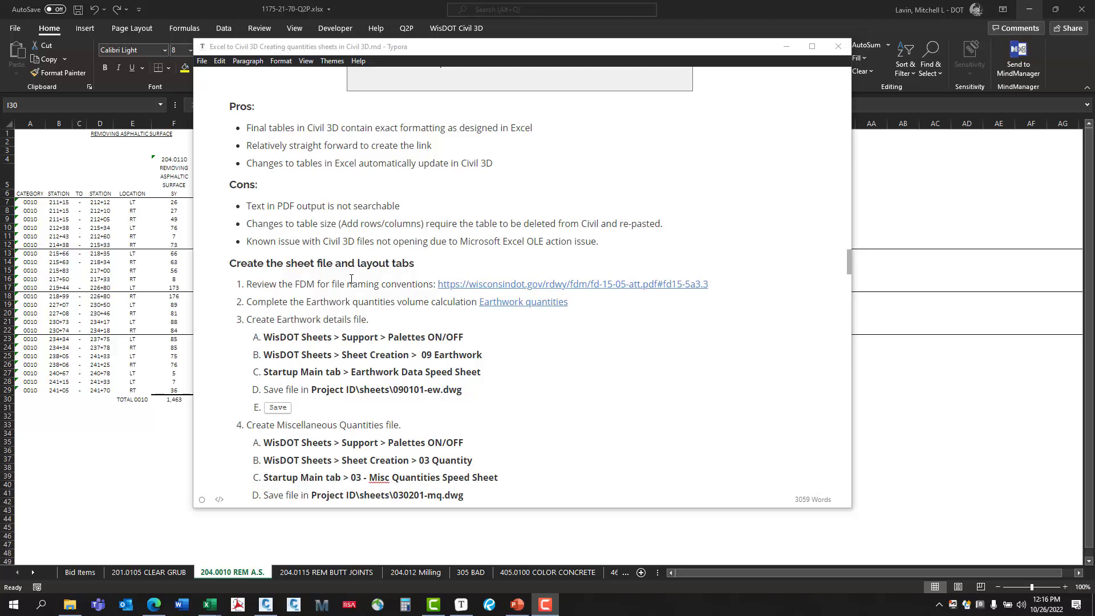
pyautogui.scroll(-4, 351, 279)
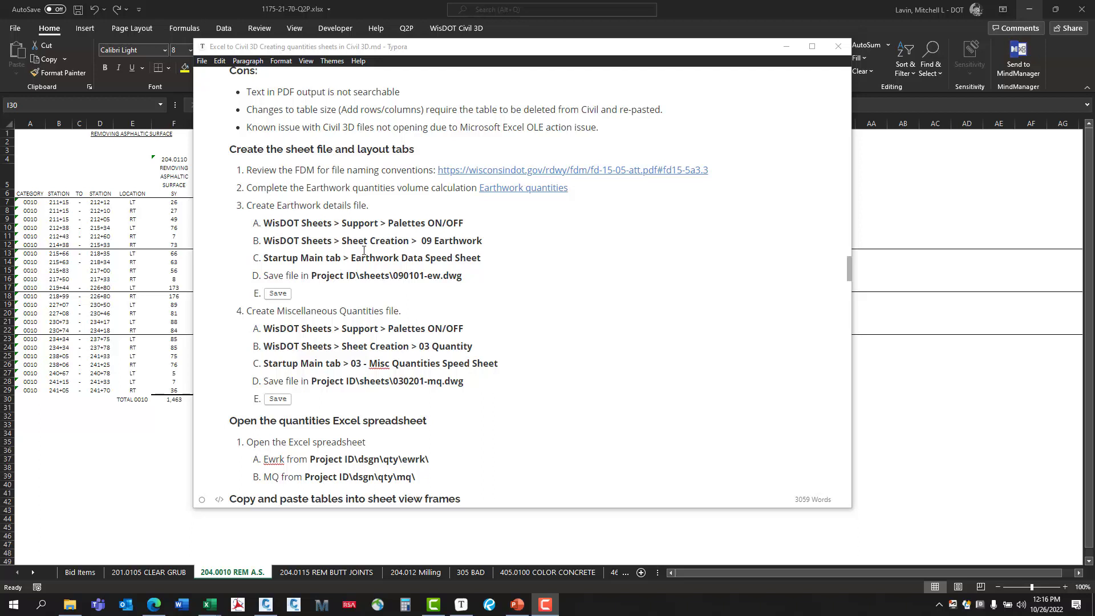
pyautogui.moveTo(463, 277); pyautogui.dragTo(389, 278)
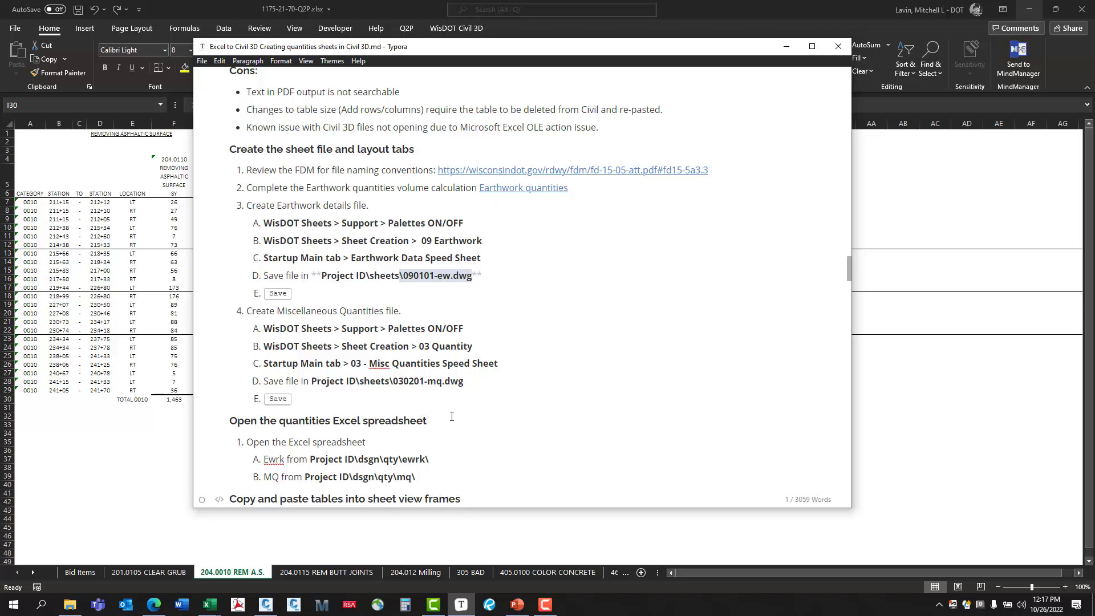
pyautogui.scroll(-2, 288, 306)
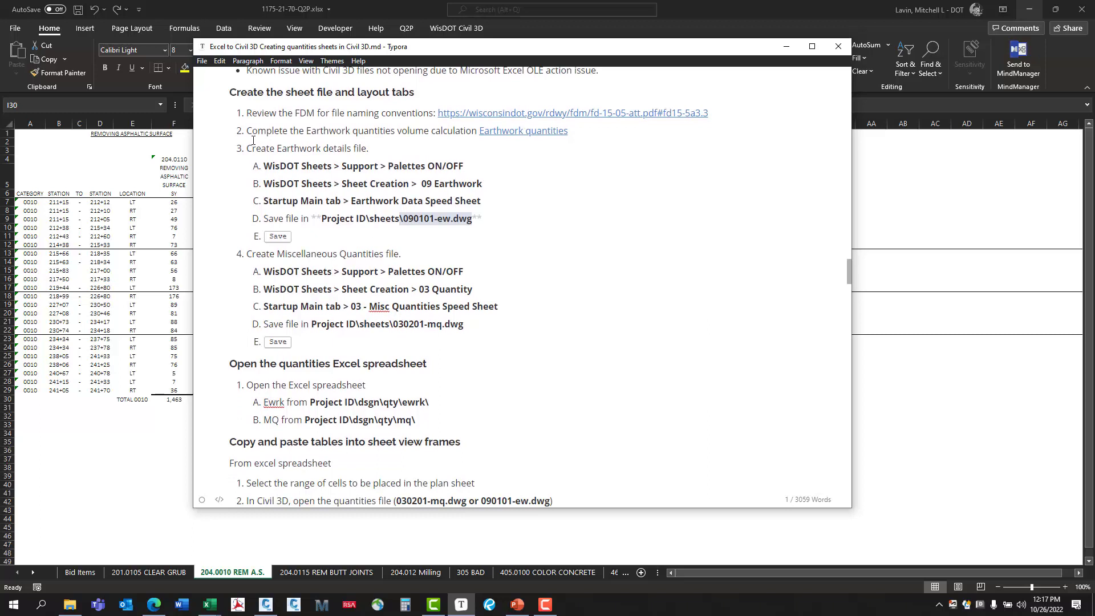
pyautogui.moveTo(279, 151); pyautogui.dragTo(483, 195)
pyautogui.click(478, 242)
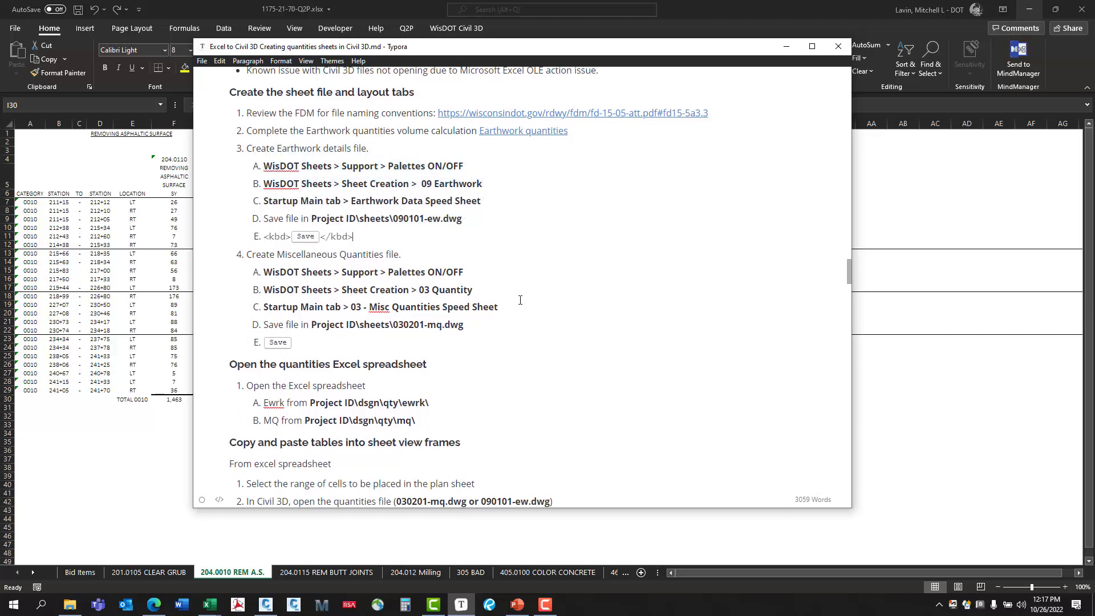
pyautogui.click(550, 322)
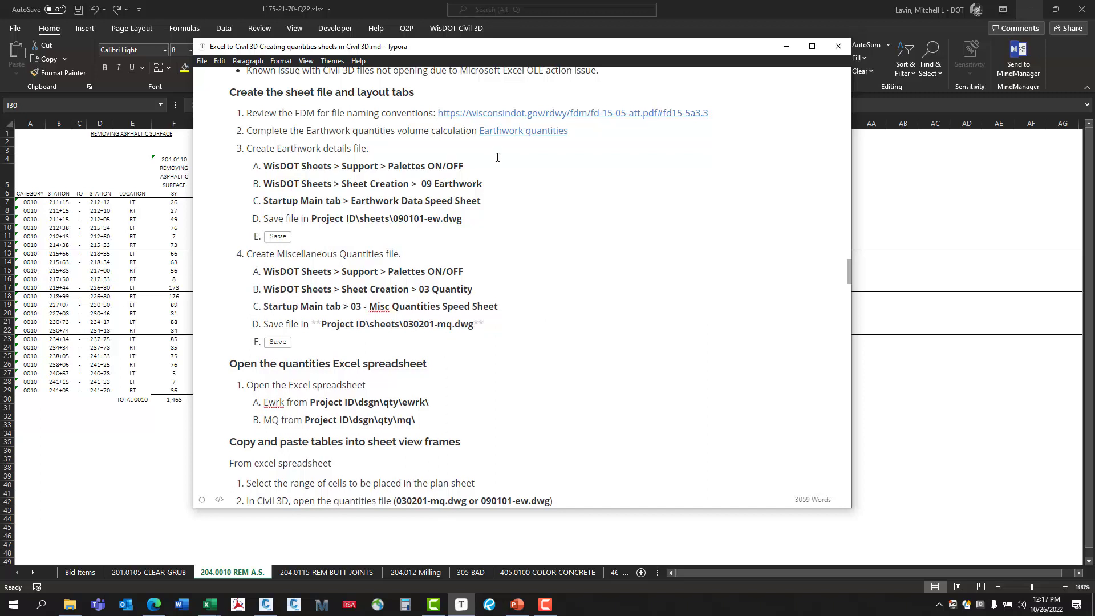
# Switch to Civil 3D, create a new drawing from the 03-Misc Quantities Speed Sheet template, and close Drawing2 without saving it.
pyautogui.moveTo(465, 50); pyautogui.dragTo(0, 37)
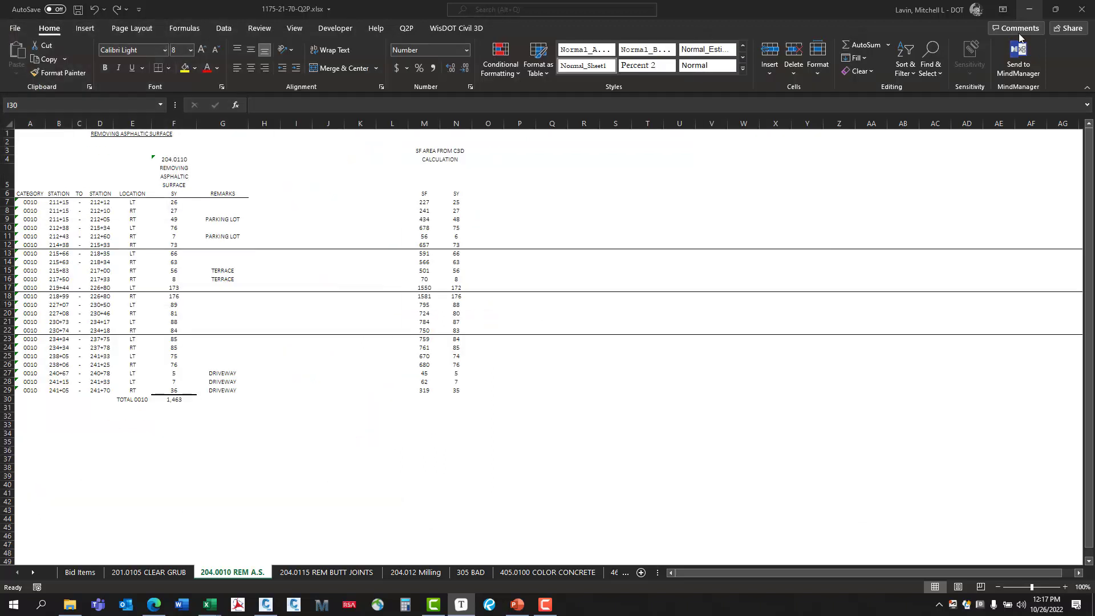
pyautogui.click(273, 607)
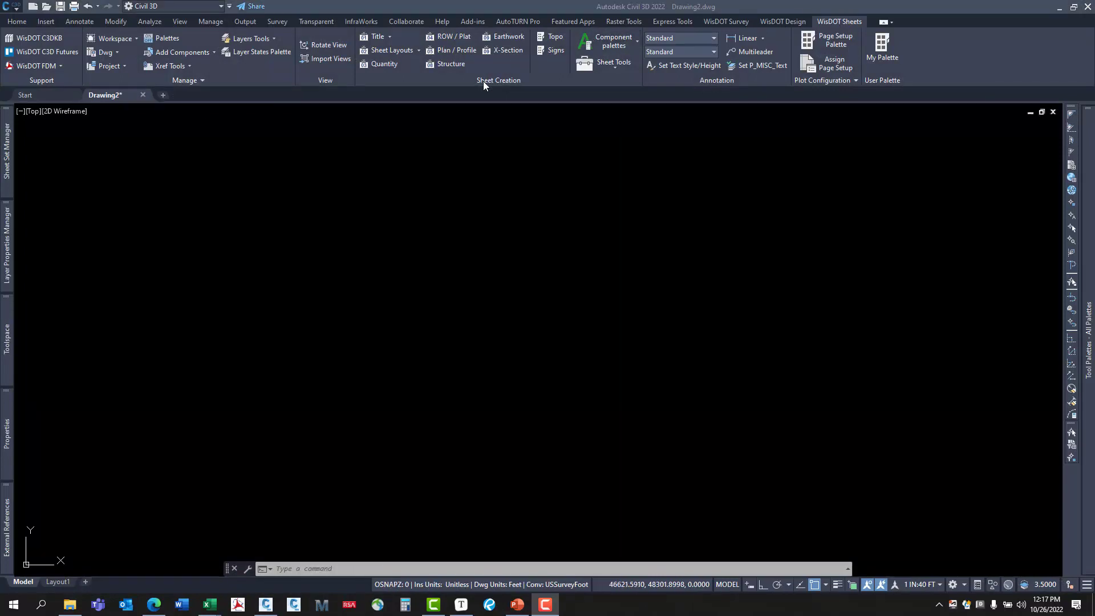
pyautogui.click(386, 64)
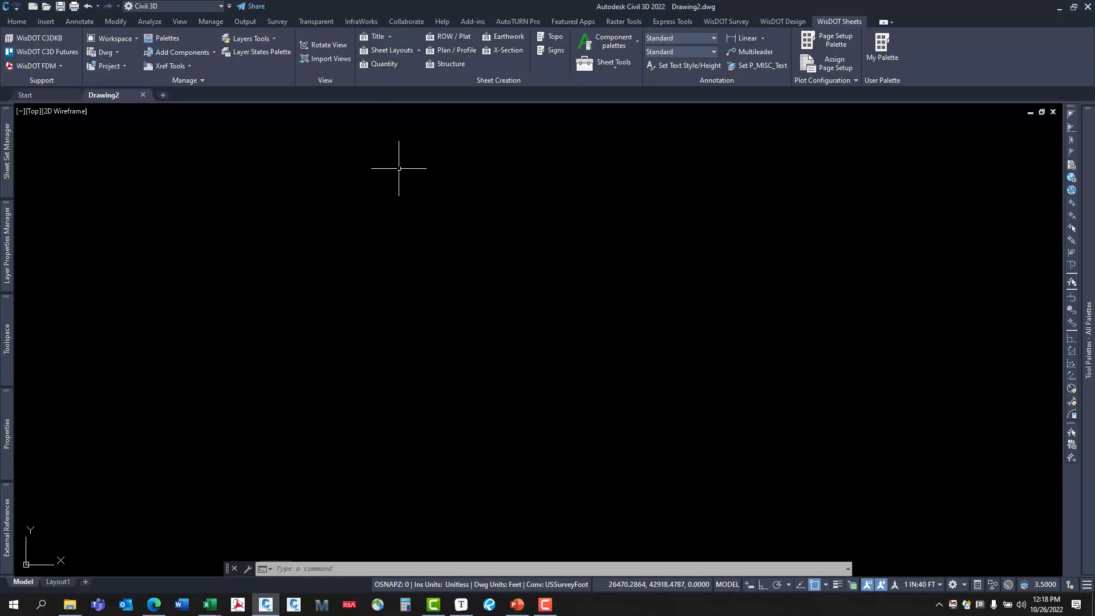
pyautogui.moveTo(1093, 358)
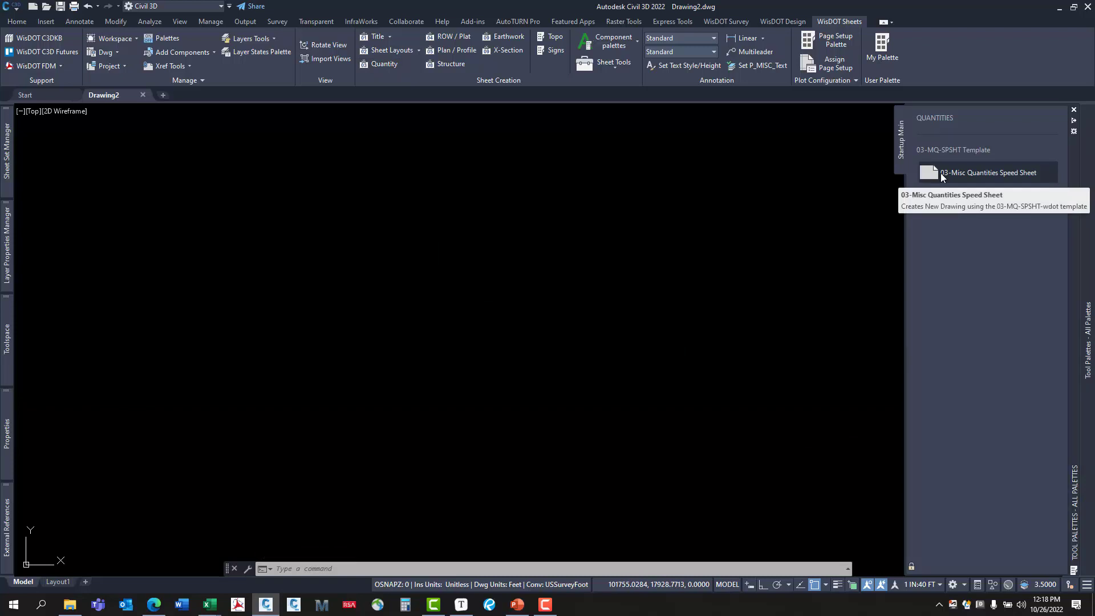
pyautogui.click(942, 174)
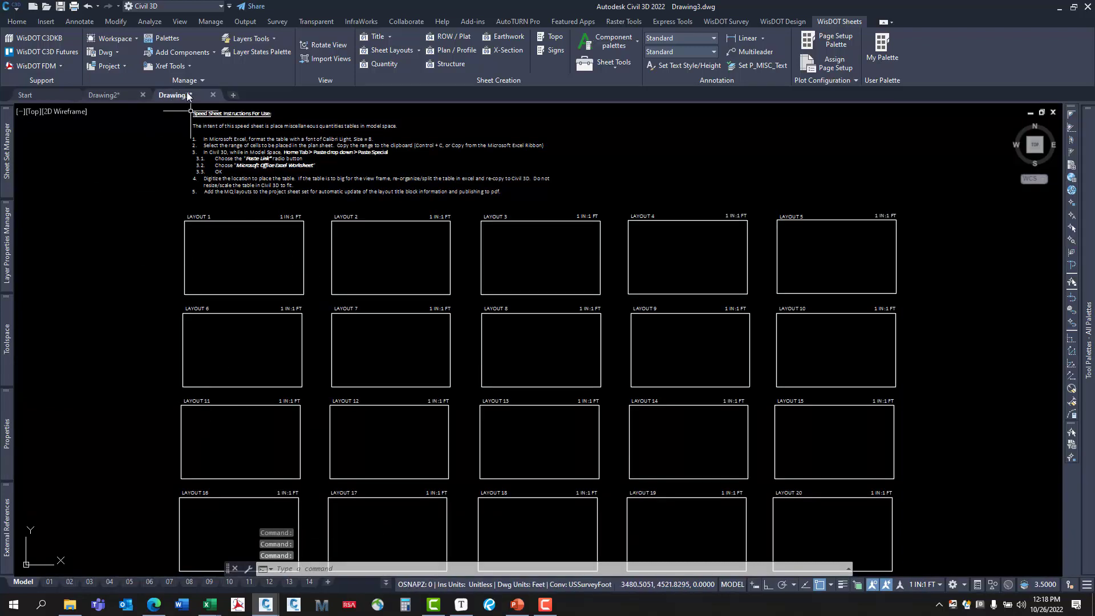
pyautogui.click(143, 95)
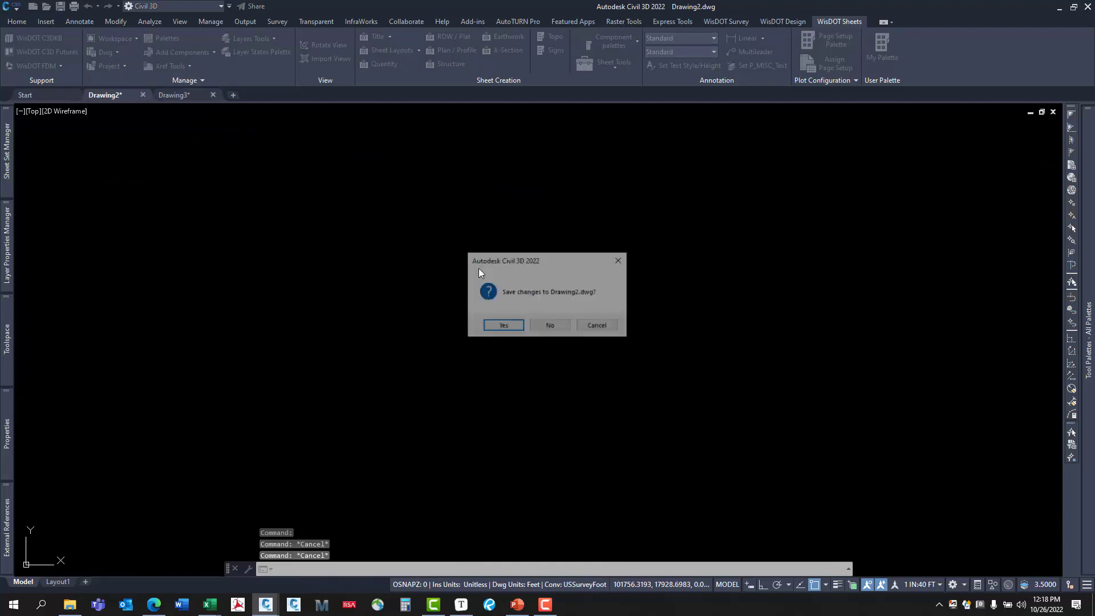
pyautogui.click(545, 327)
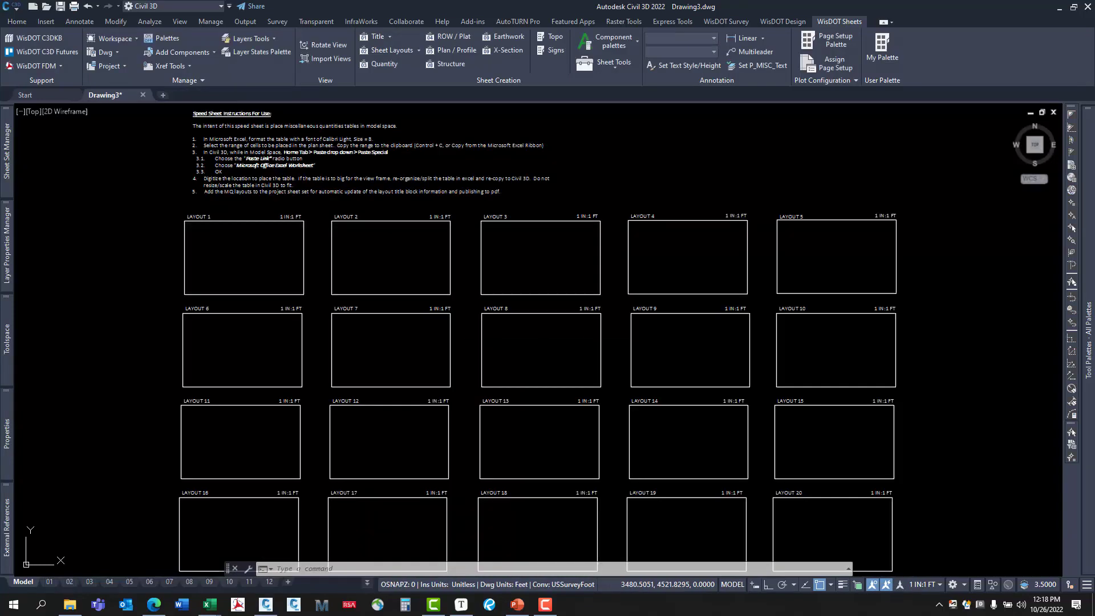
# Save the new quantities drawing as 030201-mq in the project's sheets folder.
pyautogui.moveTo(501, 225)
pyautogui.mouseDown(button='middle')
pyautogui.moveTo(513, 156)
pyautogui.moveTo(542, 179)
pyautogui.mouseUp(button='middle')
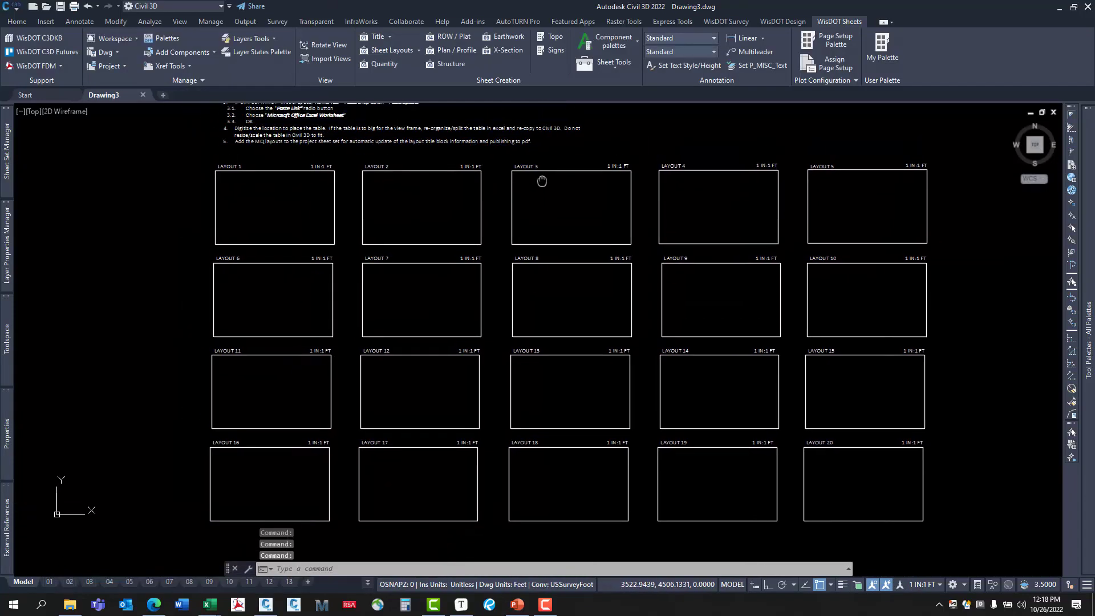
pyautogui.click(59, 8)
pyautogui.click(404, 246)
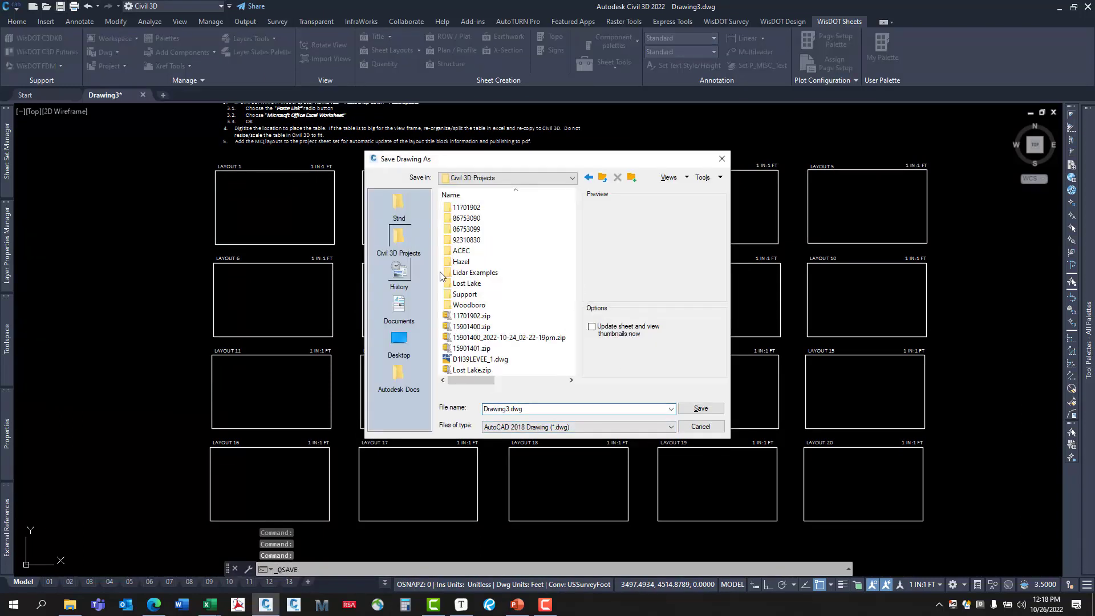
pyautogui.write('0')
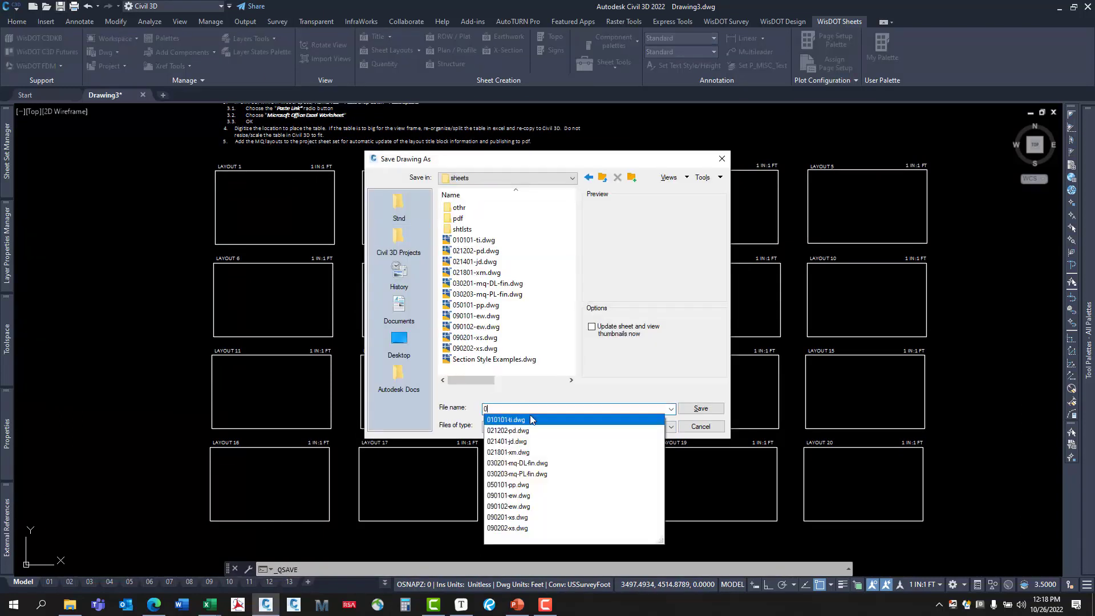
pyautogui.write('30201-mq')
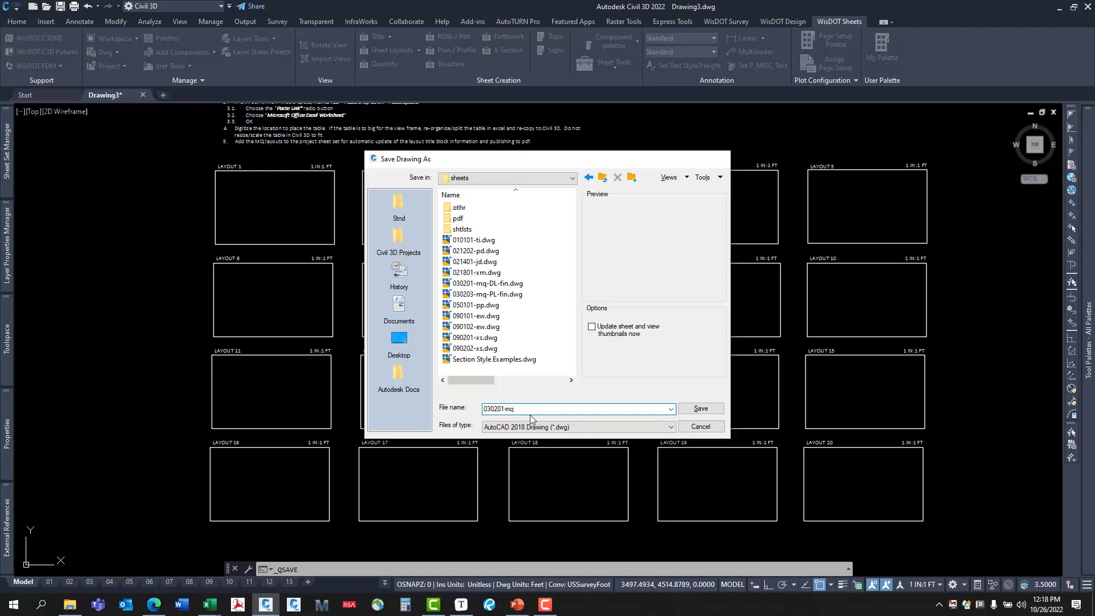
pyautogui.press('Return')
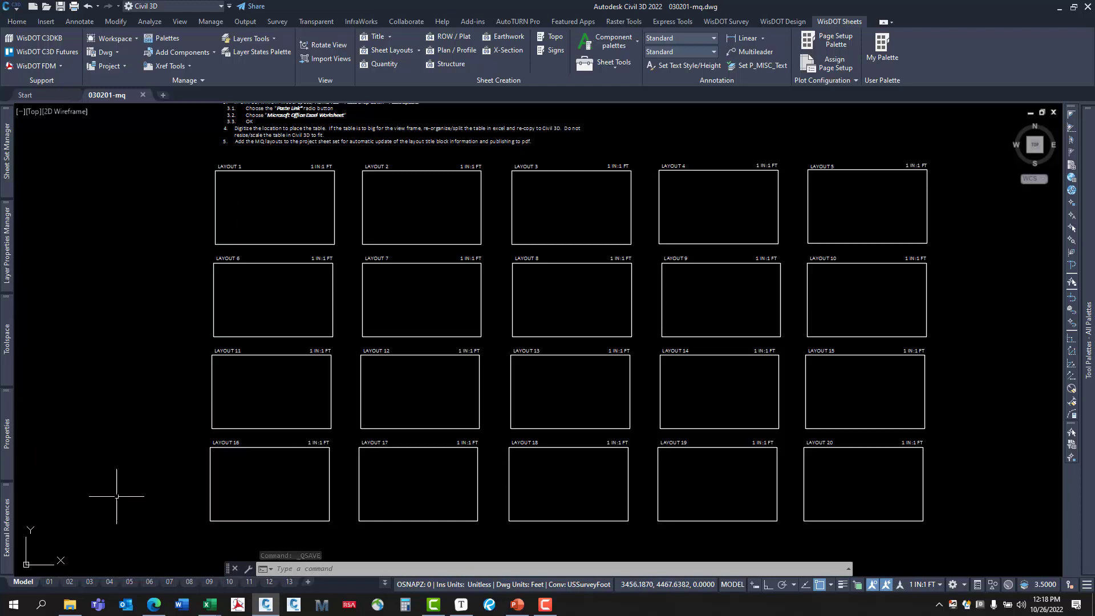
# Switch to Excel and look through the item sheets of 1175-21-70-Q2P.xlsx, checking the ewrk-8.xlsx workbook as well.
pyautogui.click(213, 607)
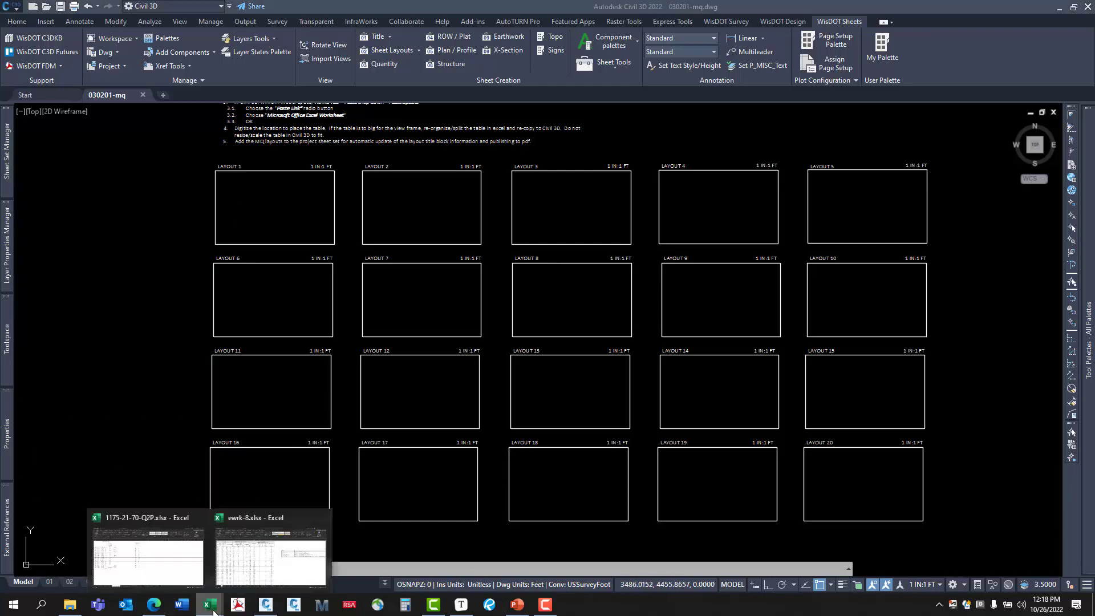
pyautogui.click(136, 541)
pyautogui.click(148, 572)
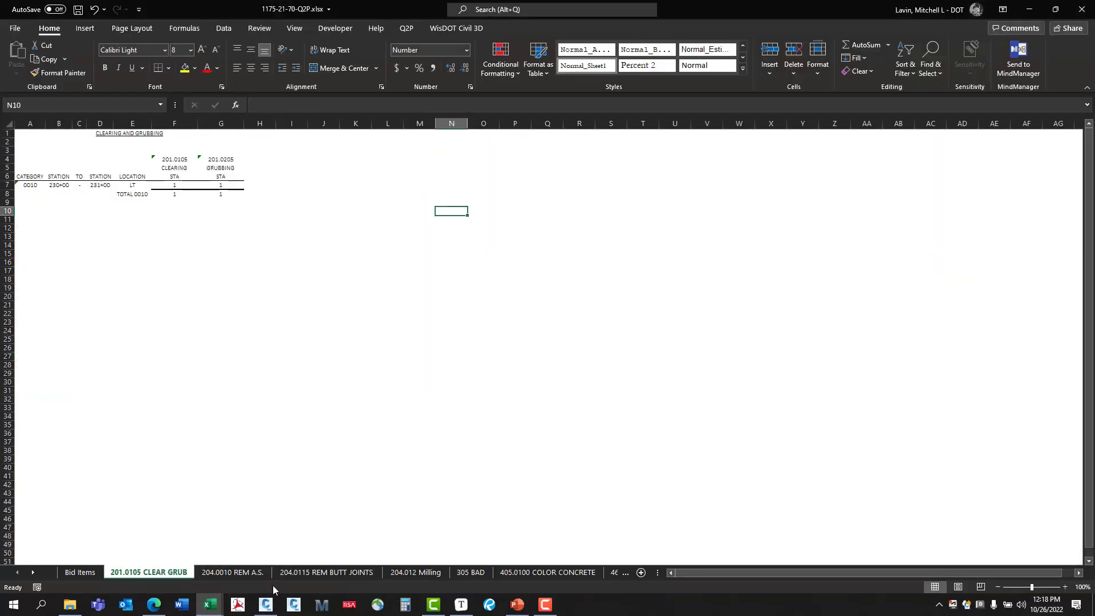
pyautogui.click(252, 434)
pyautogui.click(230, 572)
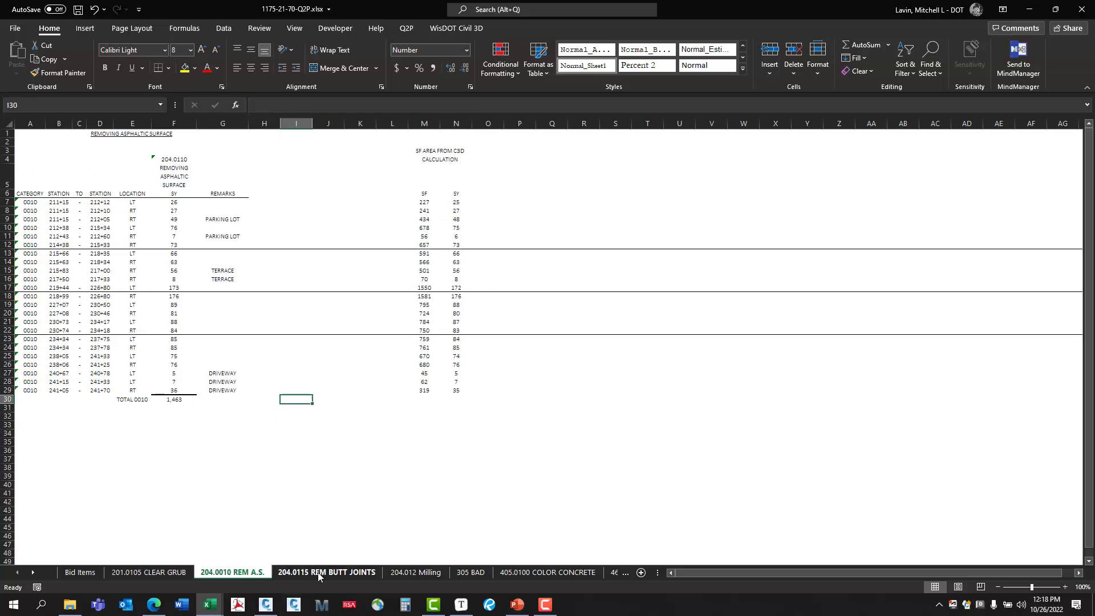
pyautogui.click(325, 572)
pyautogui.click(402, 573)
pyautogui.click(150, 572)
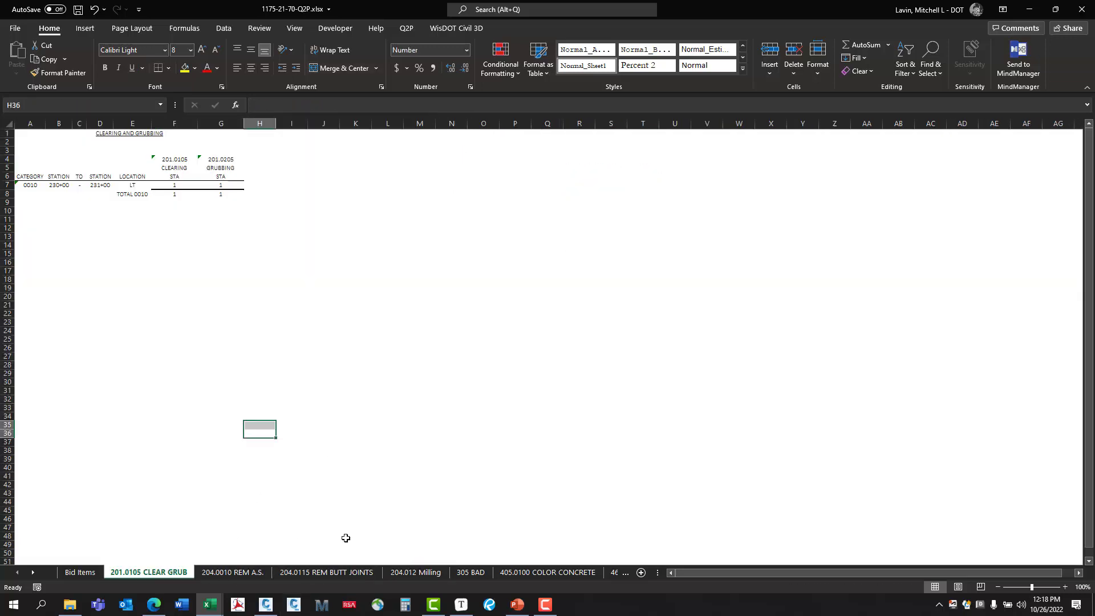
pyautogui.click(184, 260)
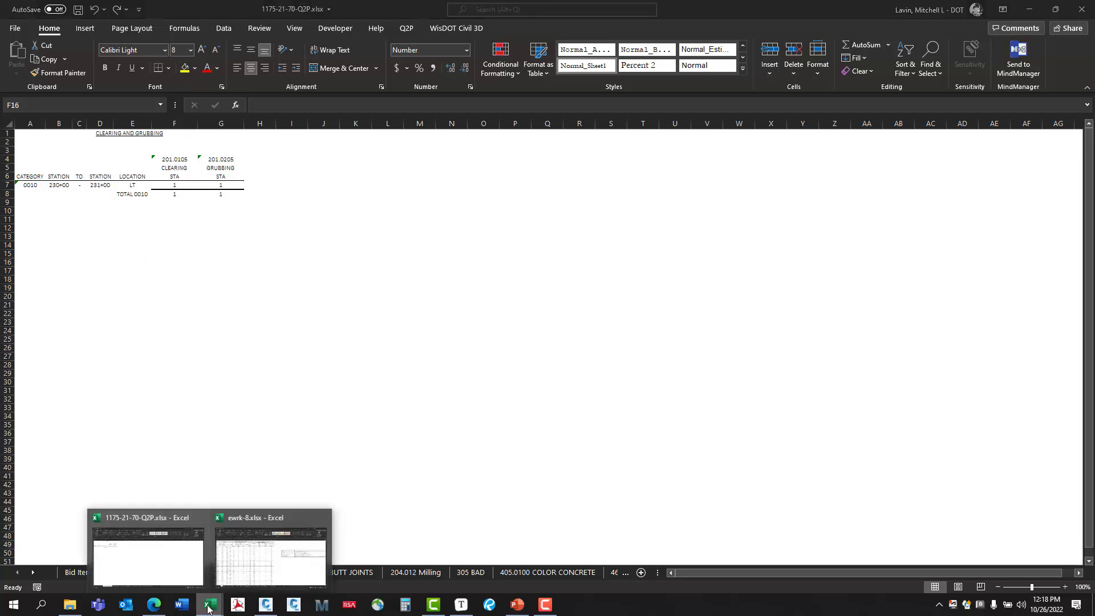
pyautogui.click(271, 547)
pyautogui.moveTo(211, 602)
pyautogui.click(149, 548)
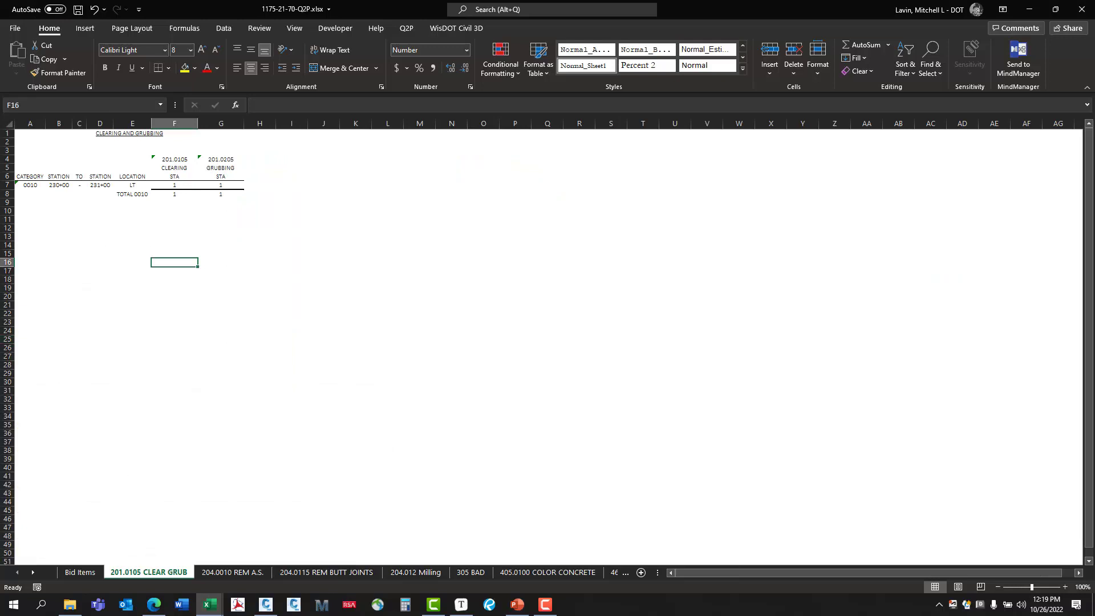
# Copy the Clearing and Grubbing table, A1:G8, from the 201.0105 CLEAR GRUB sheet.
pyautogui.click(100, 168)
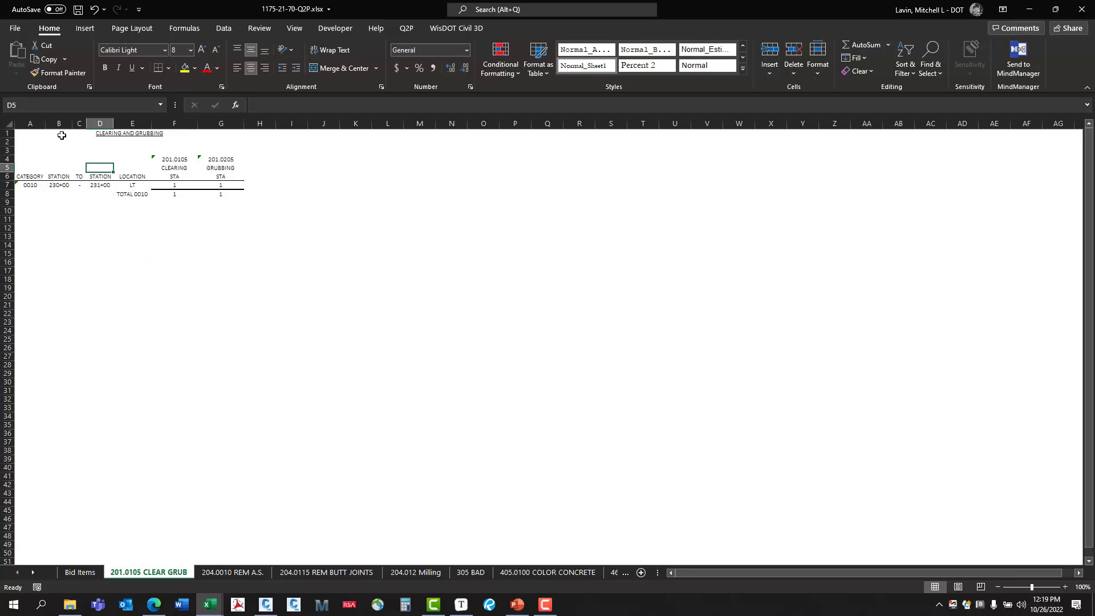
pyautogui.moveTo(18, 133); pyautogui.dragTo(205, 196)
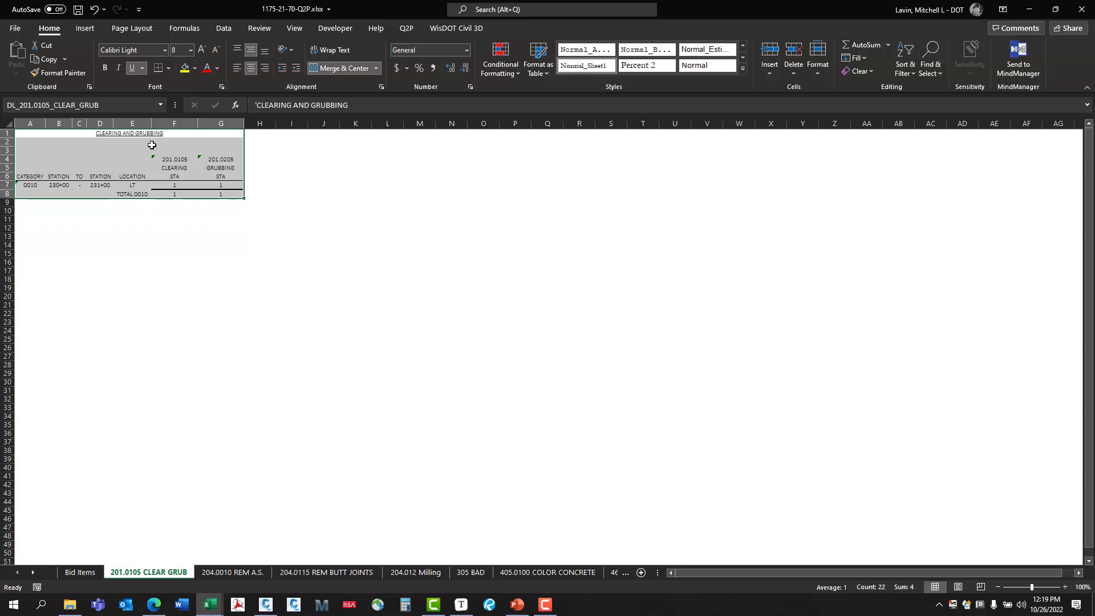
pyautogui.click(49, 60)
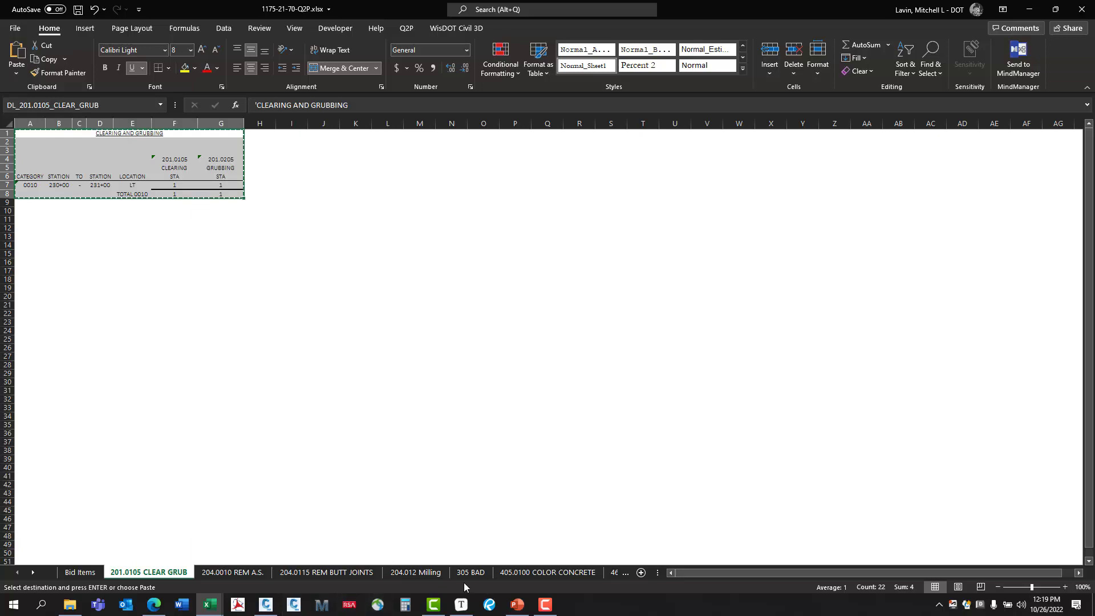
# Switch to Civil 3D and paste-link the copied table as a Microsoft Excel Worksheet in the upper-left corner of the LAYOUT 1 frame.
pyautogui.click(267, 604)
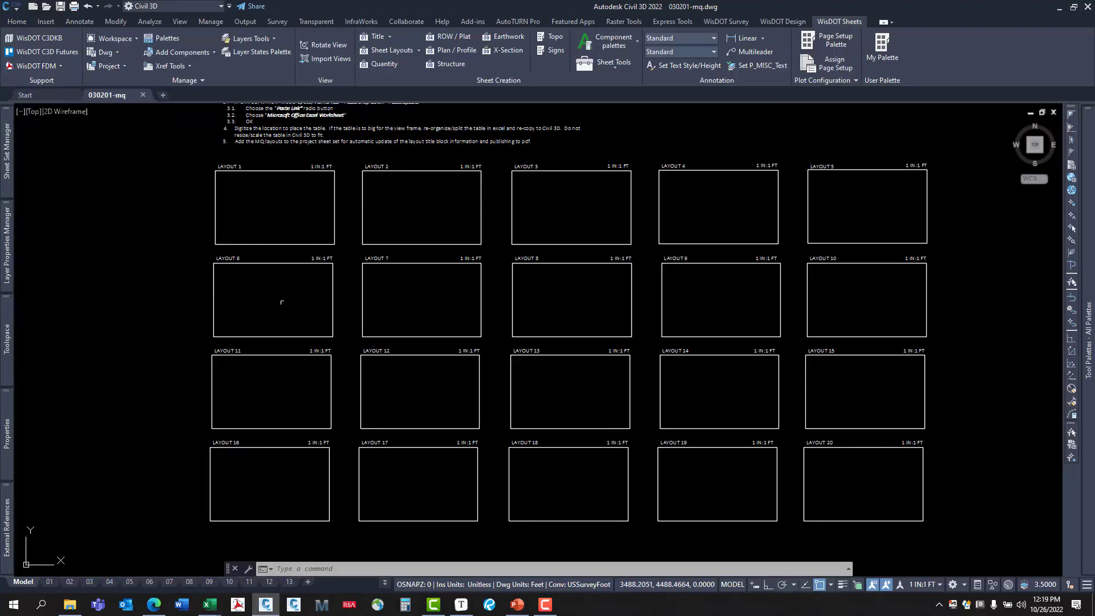
pyautogui.click(7, 23)
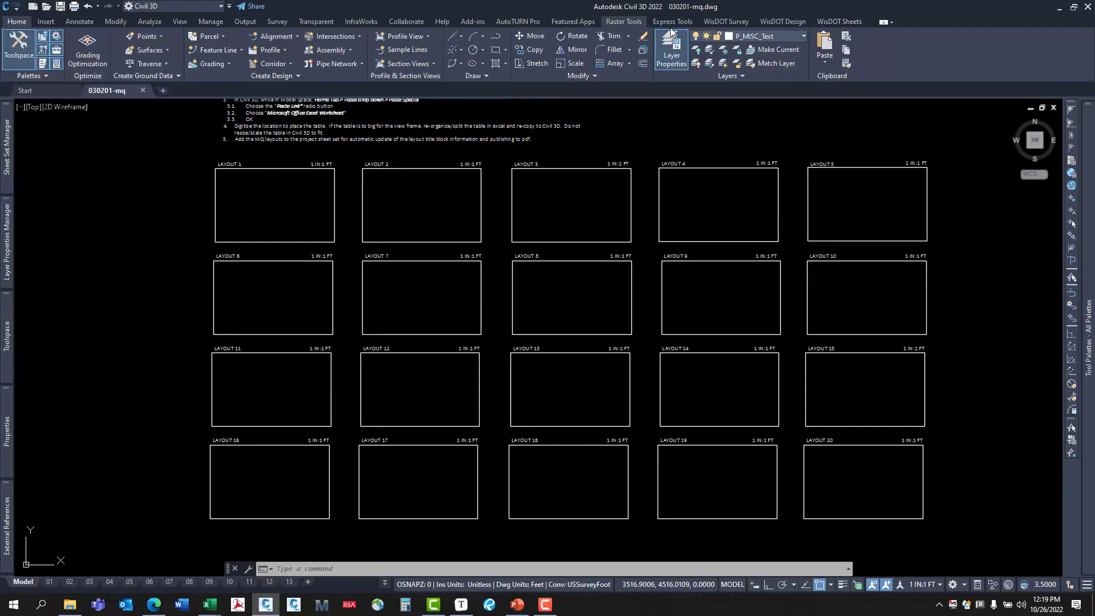
pyautogui.click(822, 67)
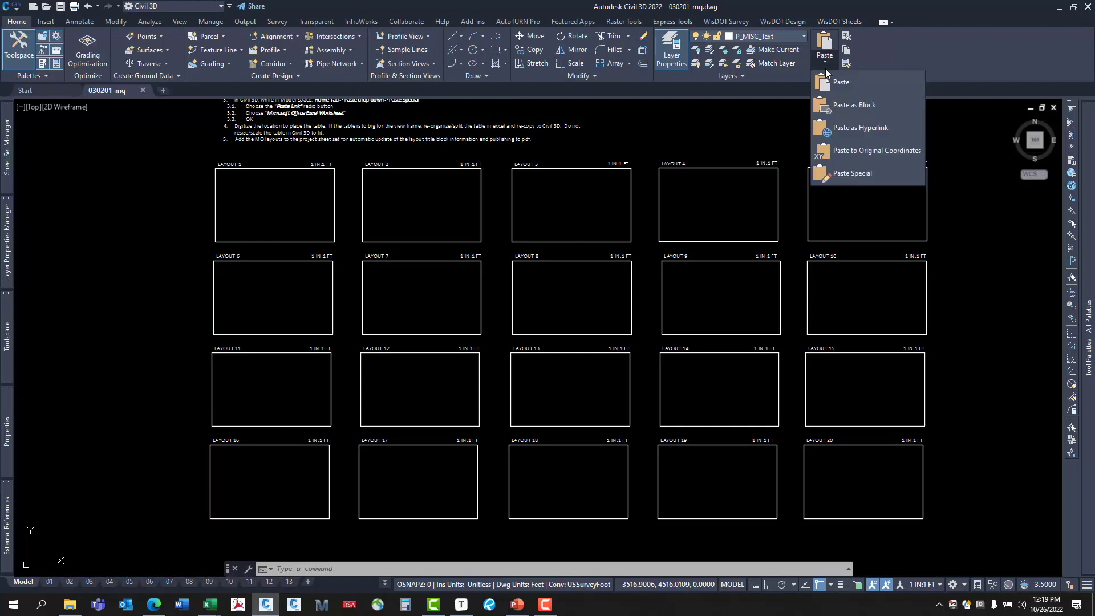
pyautogui.click(840, 171)
pyautogui.click(431, 302)
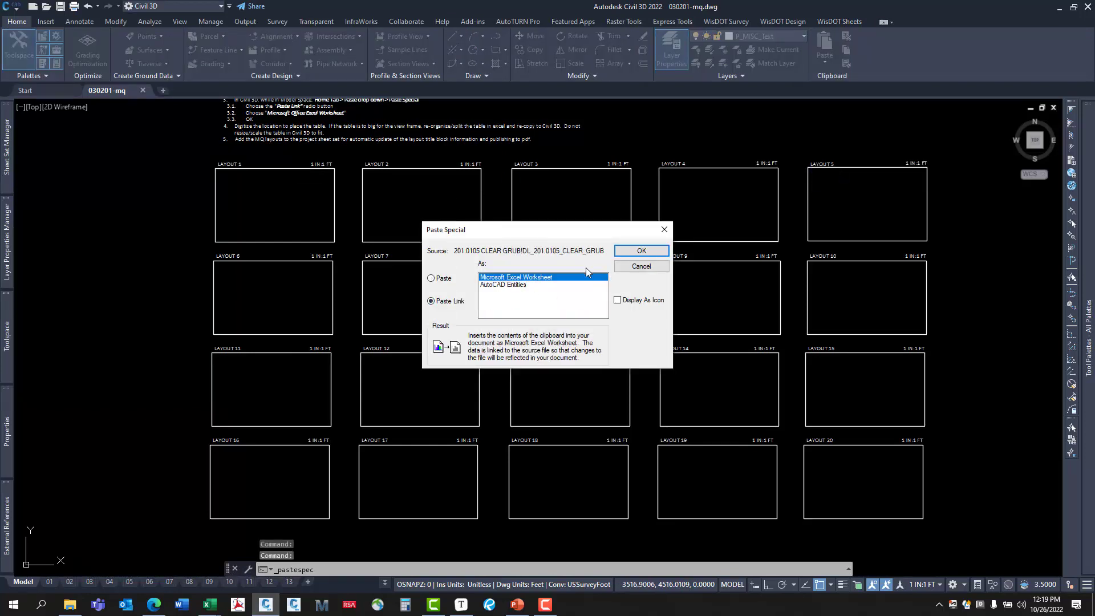
pyautogui.click(642, 251)
pyautogui.scroll(5, 222, 176)
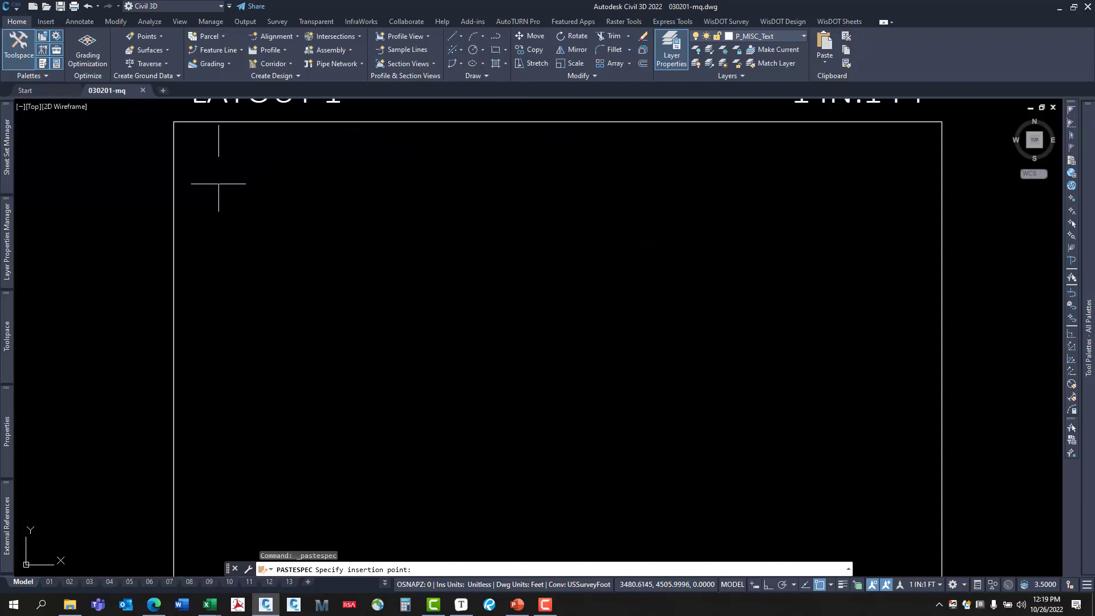
pyautogui.click(193, 197)
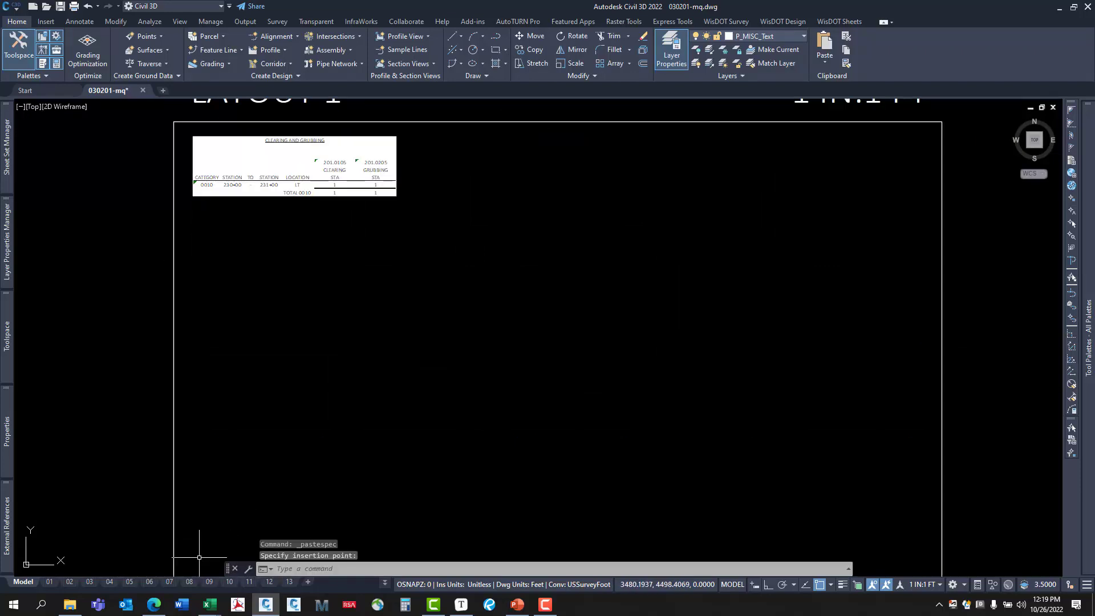
# Switch to the 1175-21-70-Q2P workbook in Excel and copy the Removing Asphaltic Surface table, A1:G30, from the 204.0010 REM A.S. sheet.
pyautogui.moveTo(211, 606)
pyautogui.click(167, 543)
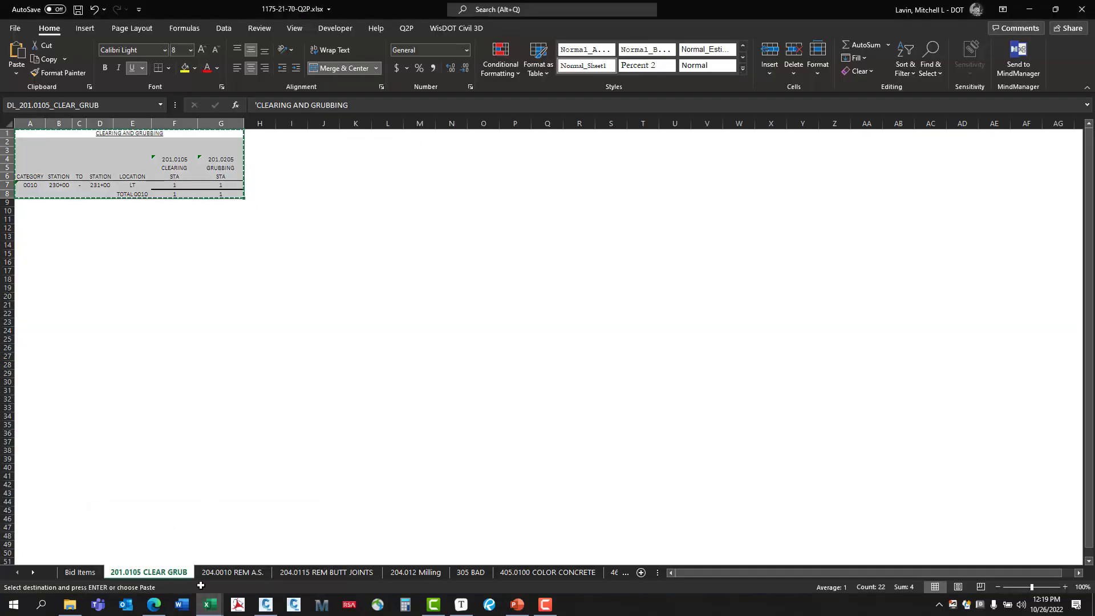
pyautogui.click(227, 575)
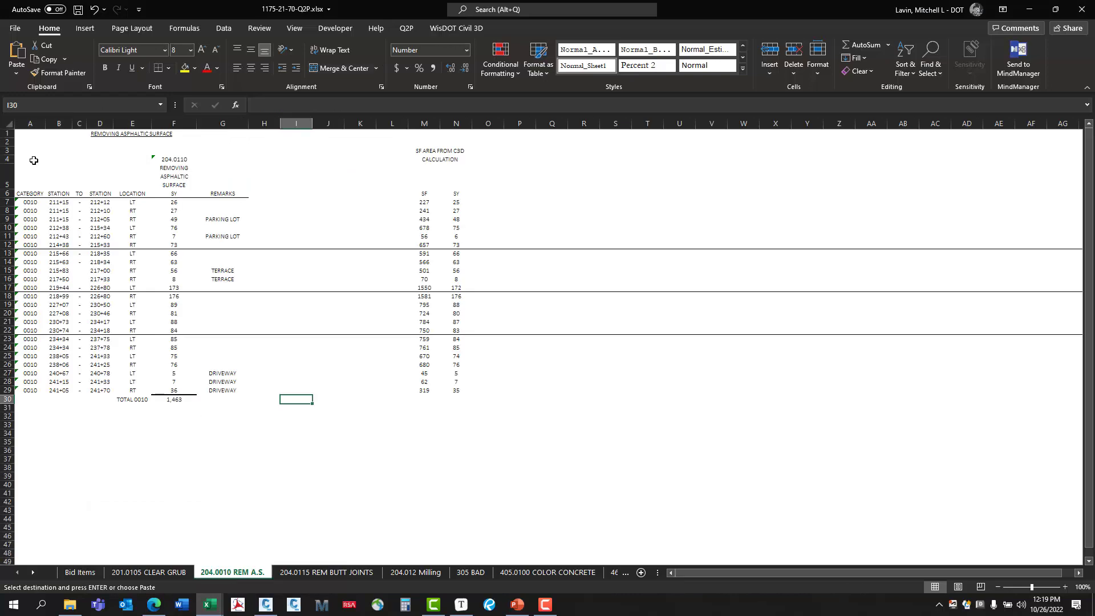
pyautogui.moveTo(27, 134); pyautogui.dragTo(189, 401)
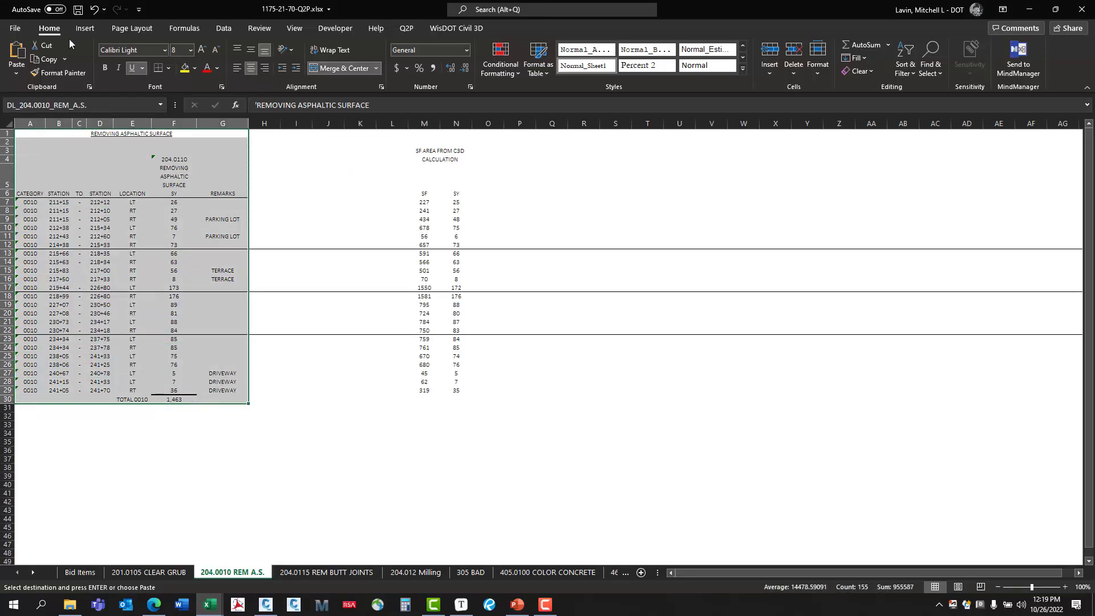
pyautogui.click(49, 60)
# Switch to Civil 3D and use Paste Special to place the Removing Asphaltic Surface table as an Excel worksheet at the right side of LAYOUT 1.
pyautogui.click(265, 605)
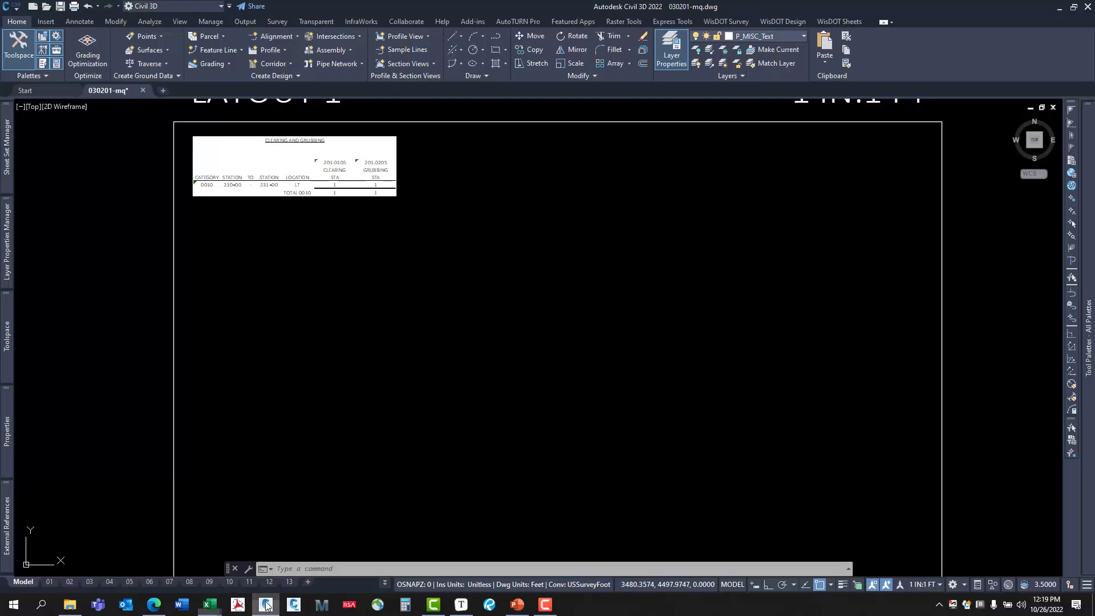
pyautogui.click(818, 63)
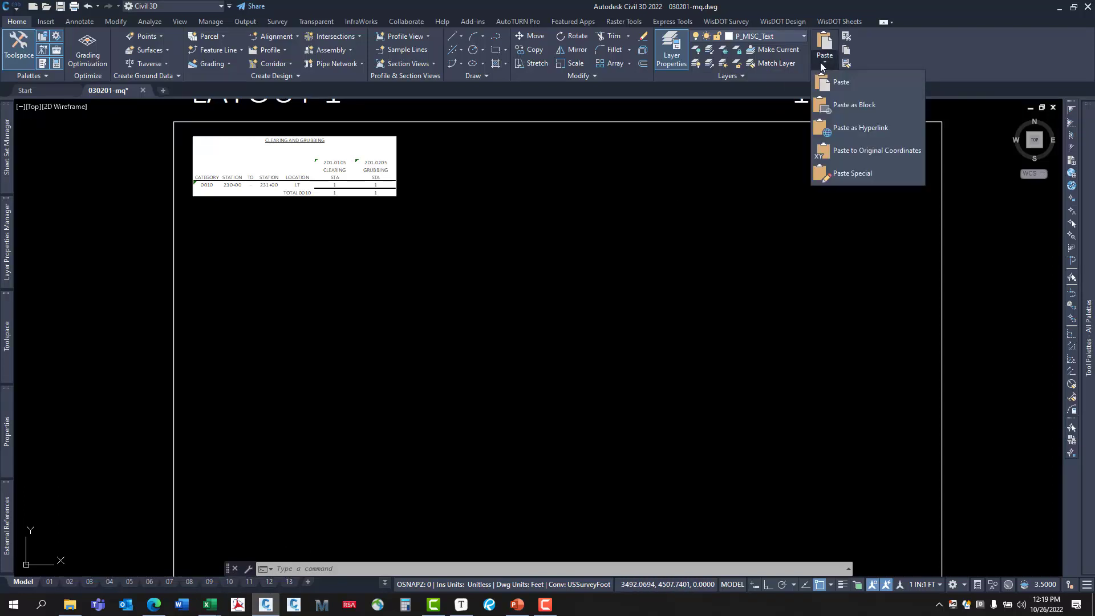
pyautogui.click(840, 171)
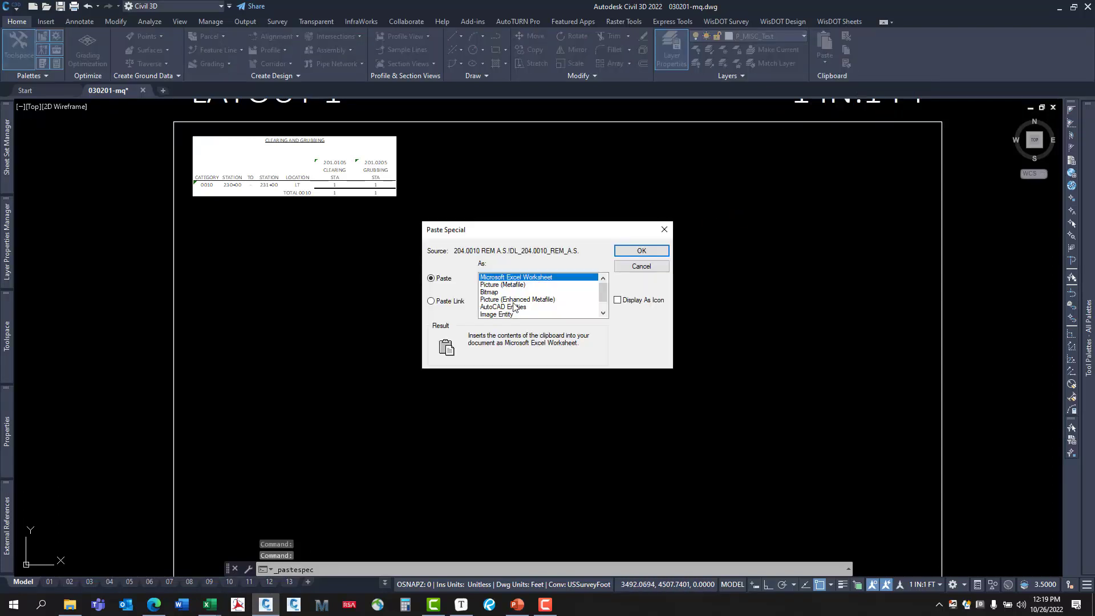
pyautogui.click(640, 252)
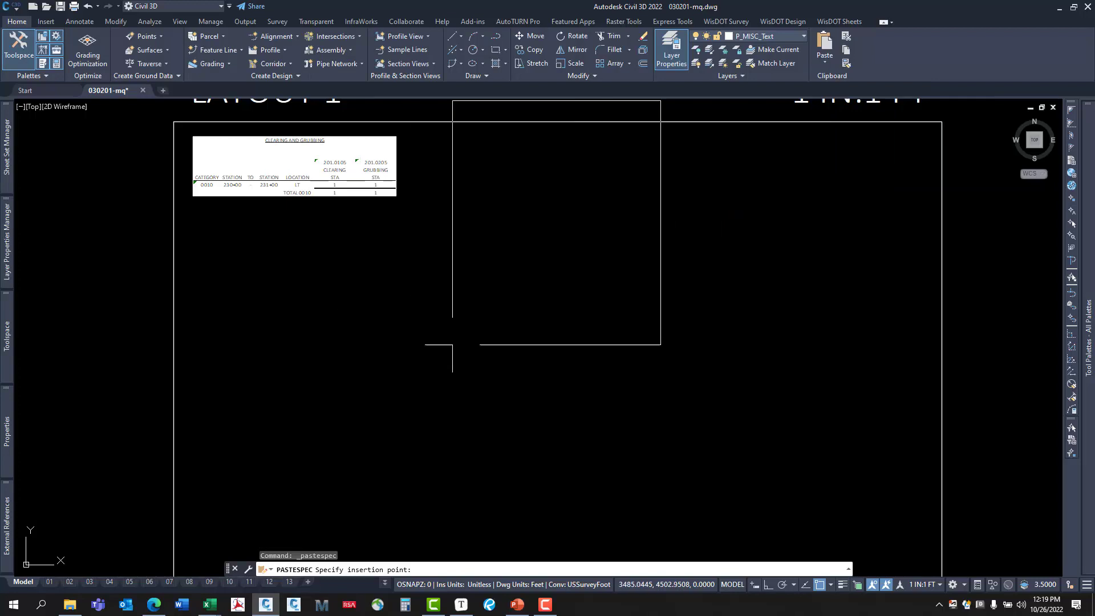
pyautogui.click(696, 391)
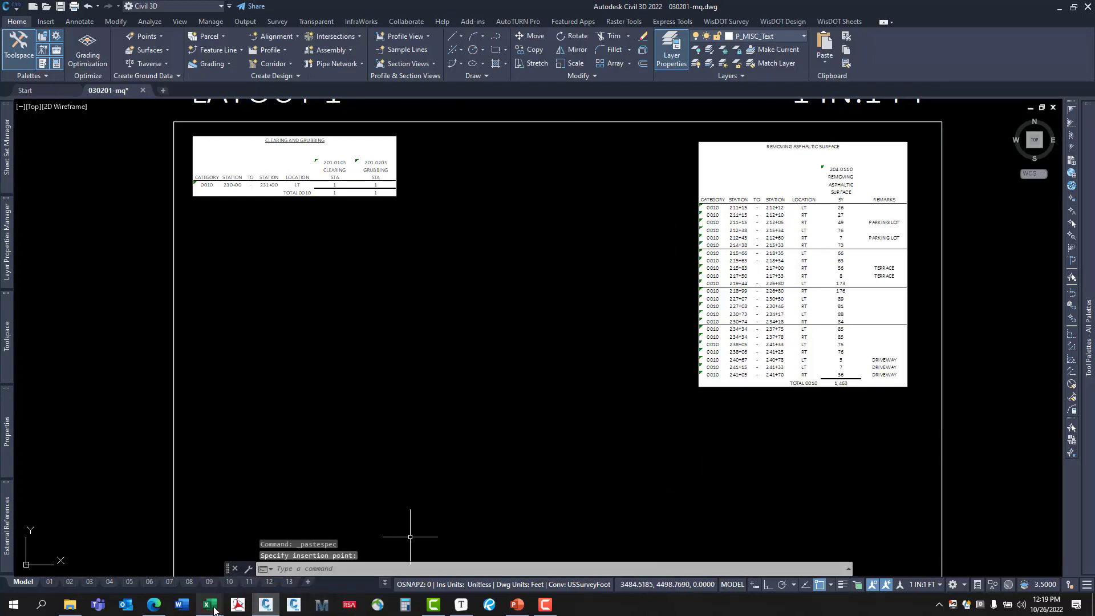
# Switch to ewrk-8.xlsx in Excel and copy the earthwork table with its notes, A1:O42, from the EarthworkSummary sheet.
pyautogui.moveTo(214, 610)
pyautogui.click(320, 574)
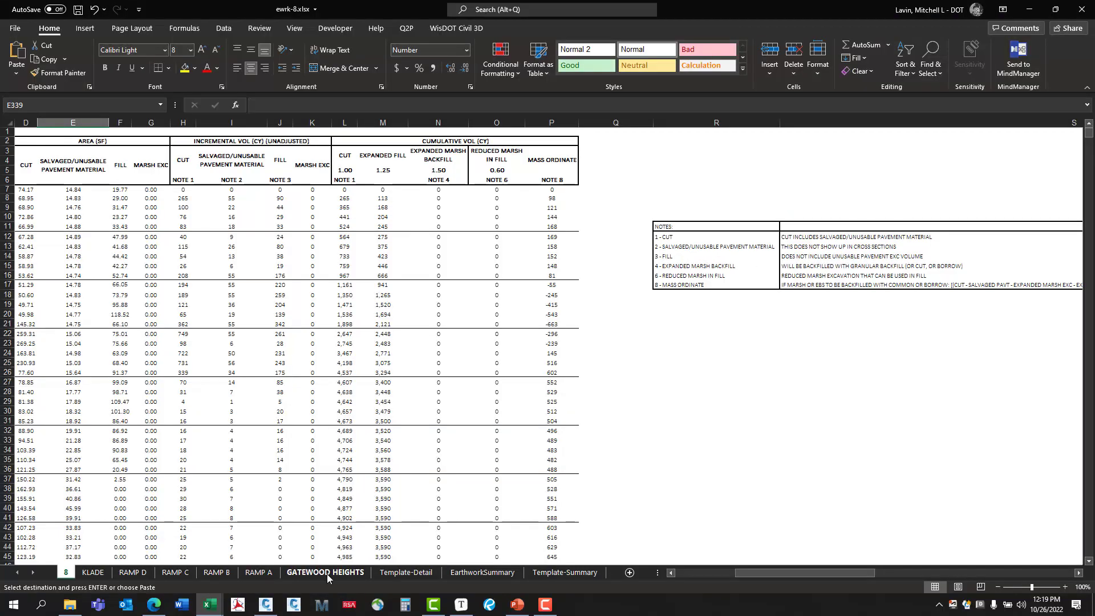
pyautogui.click(492, 574)
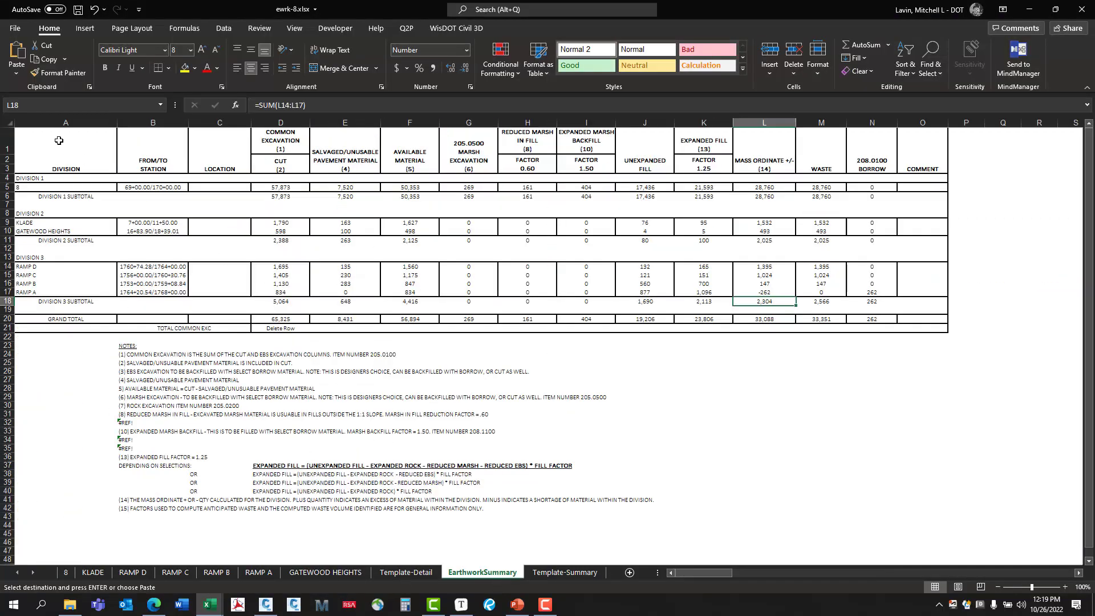
pyautogui.moveTo(29, 132); pyautogui.dragTo(904, 511)
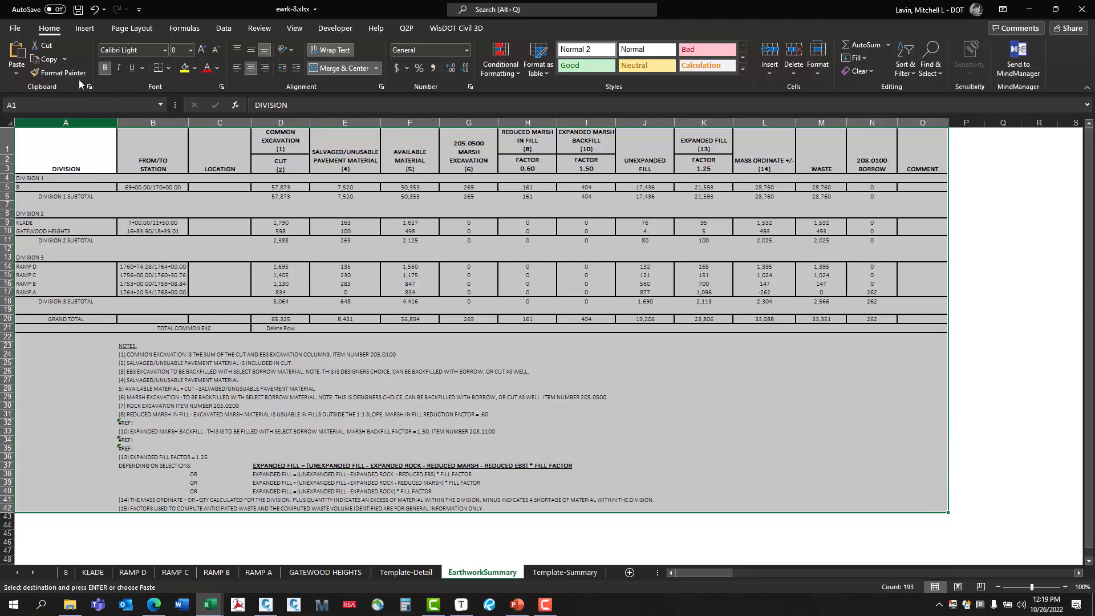
pyautogui.click(47, 61)
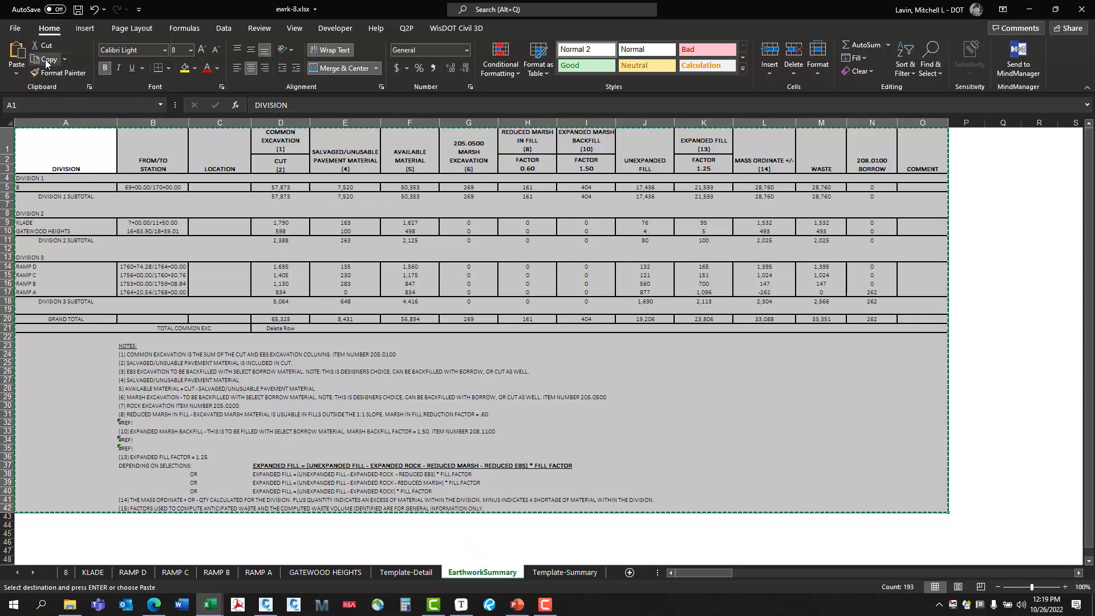
# Switch to Civil 3D and paste-link the earthwork summary table against the left edge of the LAYOUT 2 frame.
pyautogui.click(267, 606)
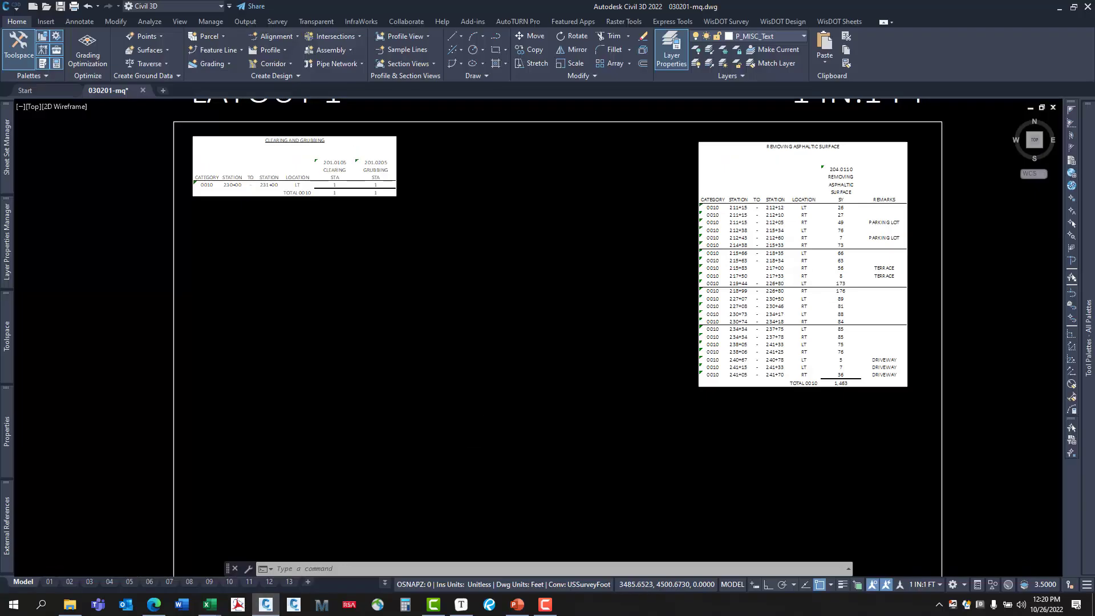
pyautogui.scroll(-6, 483, 443)
pyautogui.moveTo(483, 444); pyautogui.dragTo(178, 392, button='middle')
pyautogui.scroll(2, 341, 378)
pyautogui.scroll(2, 341, 379)
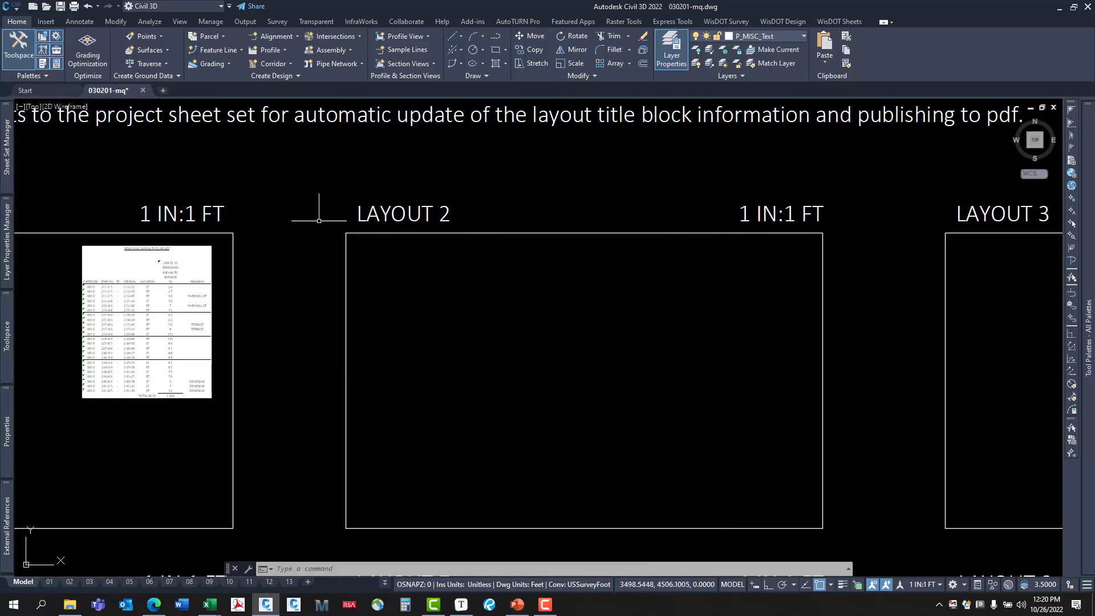
pyautogui.click(828, 66)
pyautogui.click(832, 172)
pyautogui.click(641, 251)
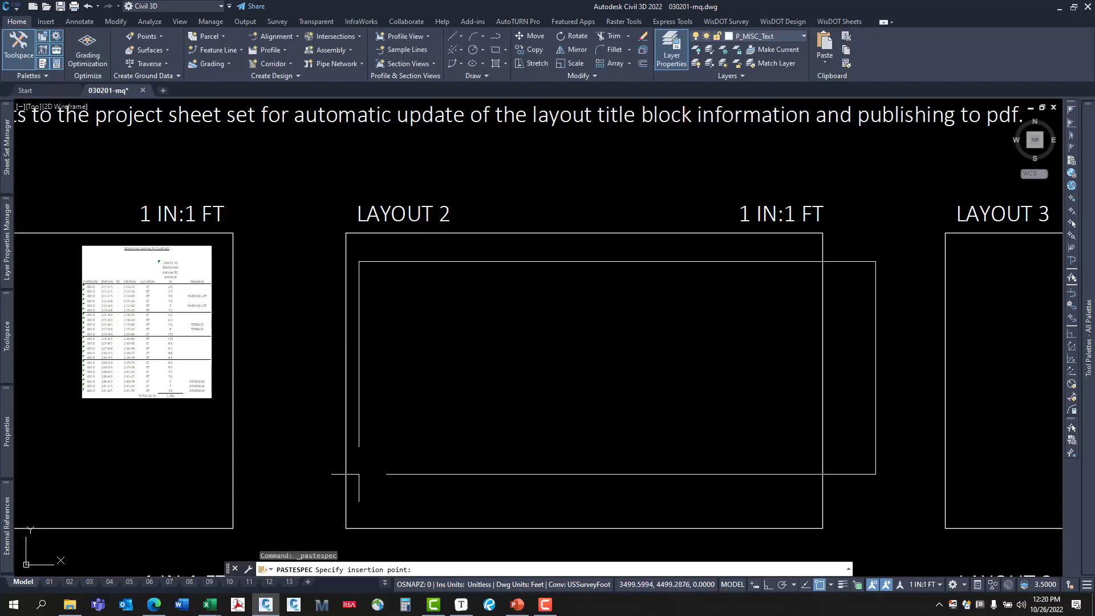
pyautogui.click(347, 471)
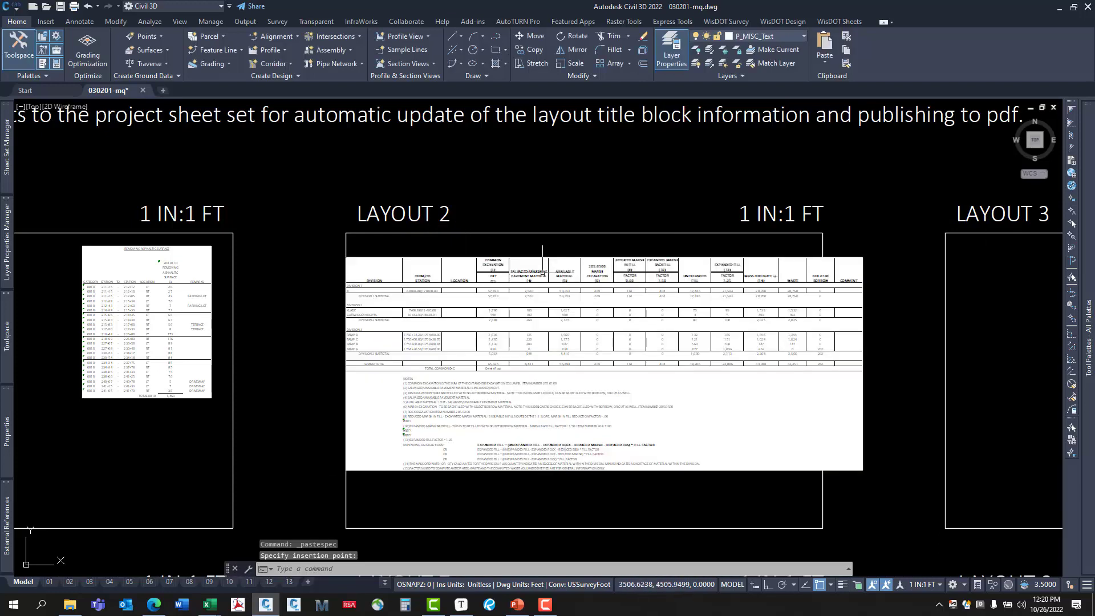
# Autofit columns A to O of EarthworkSummary in ewrk-8.xlsx, save the workbook, and return to Civil 3D to see the linked table.
pyautogui.moveTo(209, 604)
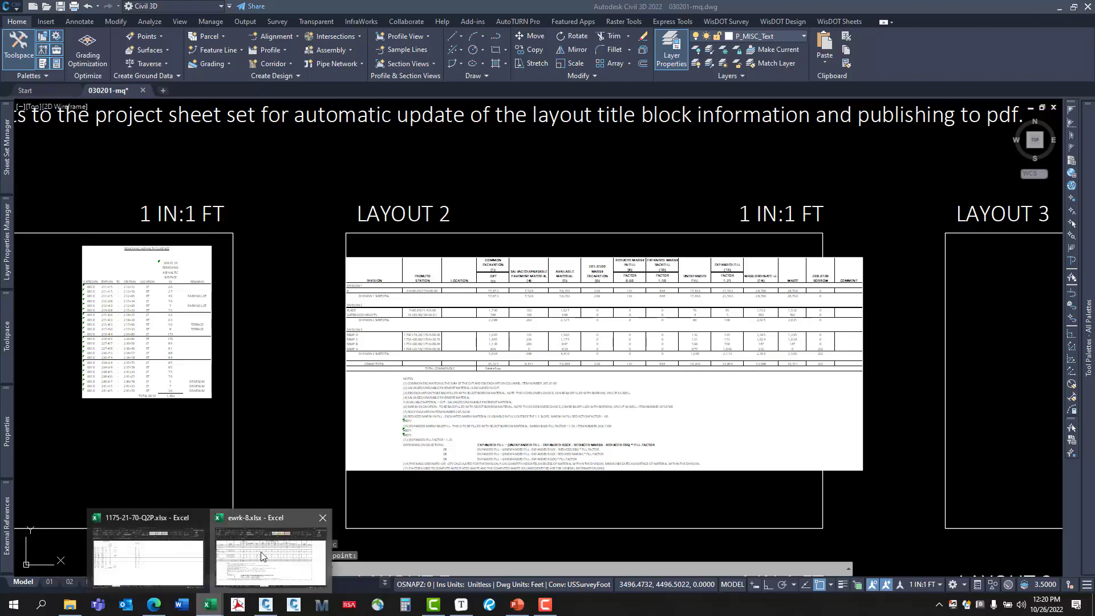
pyautogui.click(263, 557)
pyautogui.moveTo(63, 123); pyautogui.dragTo(943, 109)
pyautogui.doubleClick(949, 121)
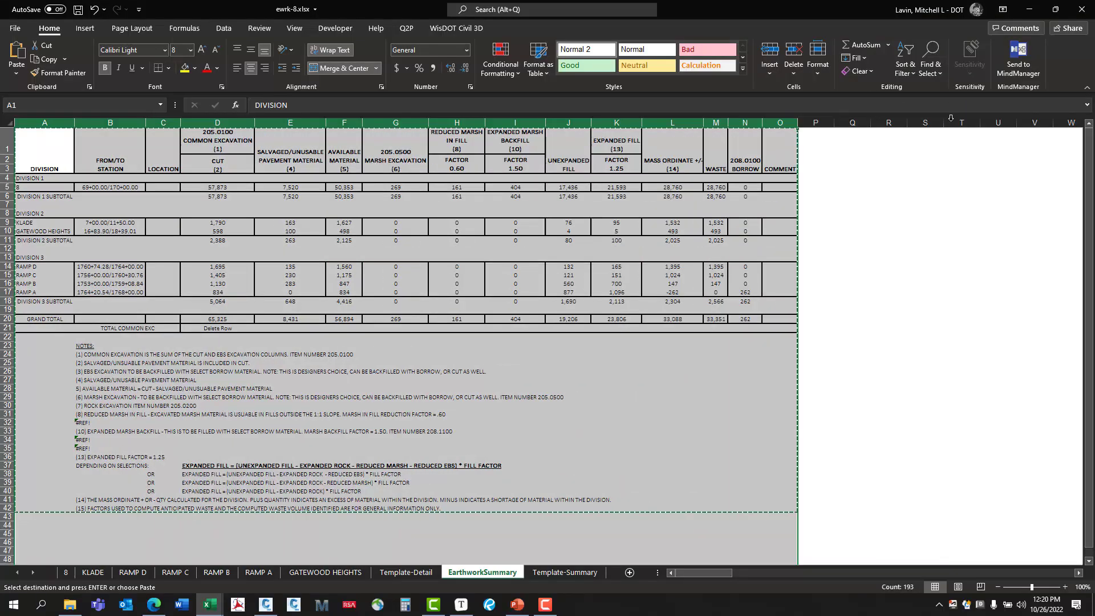
pyautogui.click(78, 9)
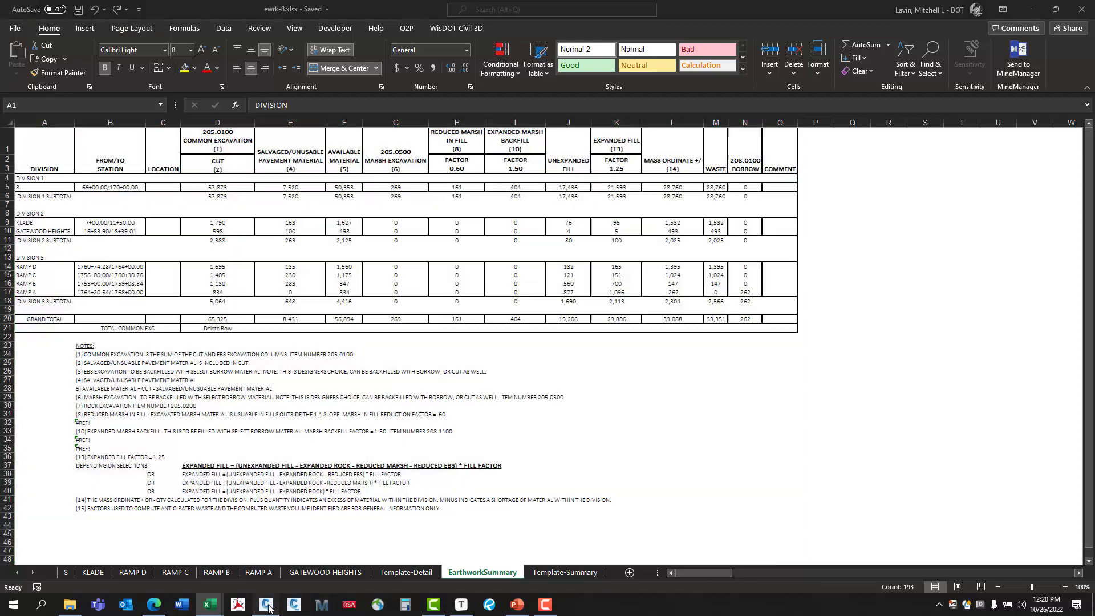
pyautogui.click(265, 605)
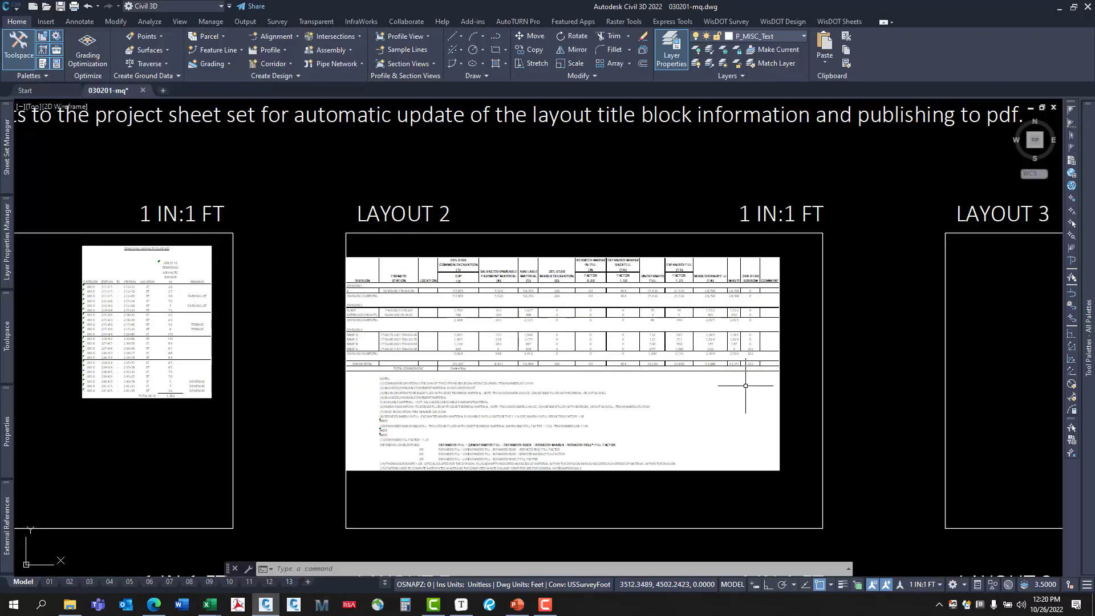
# Move the linked earthwork summary table away from the left edge so it sits centred inside the LAYOUT 2 frame.
pyautogui.click(784, 490)
pyautogui.click(751, 444)
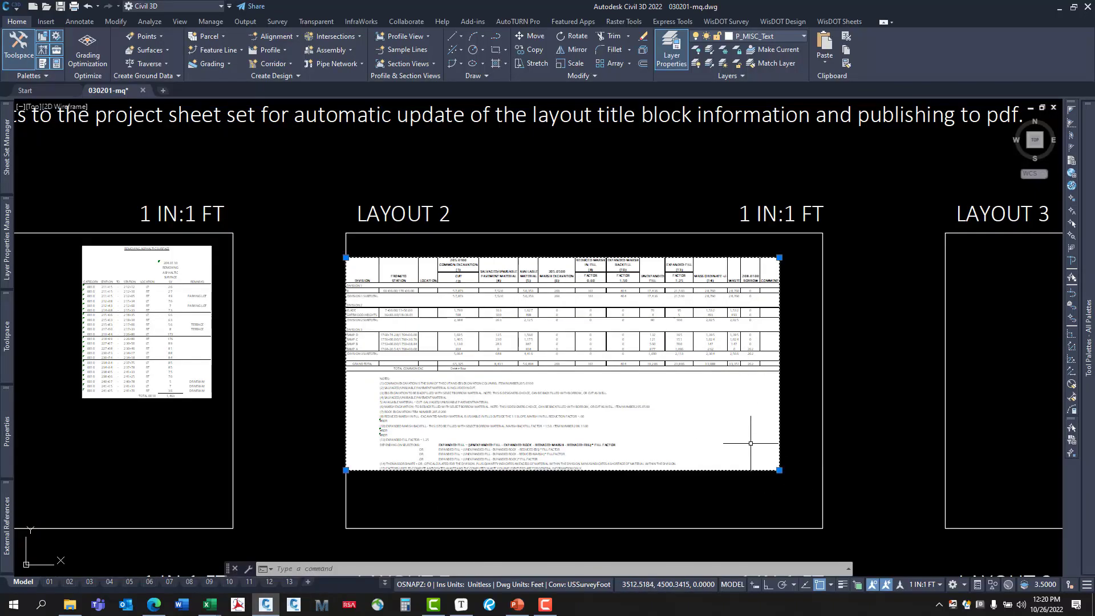
pyautogui.click(779, 470)
pyautogui.press('space')
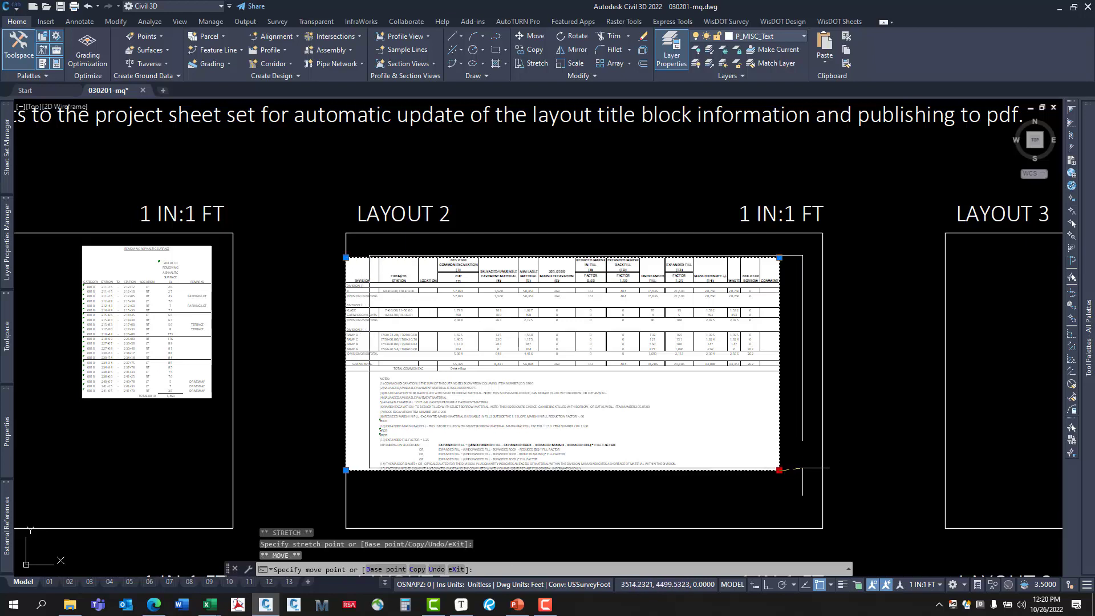
pyautogui.click(803, 462)
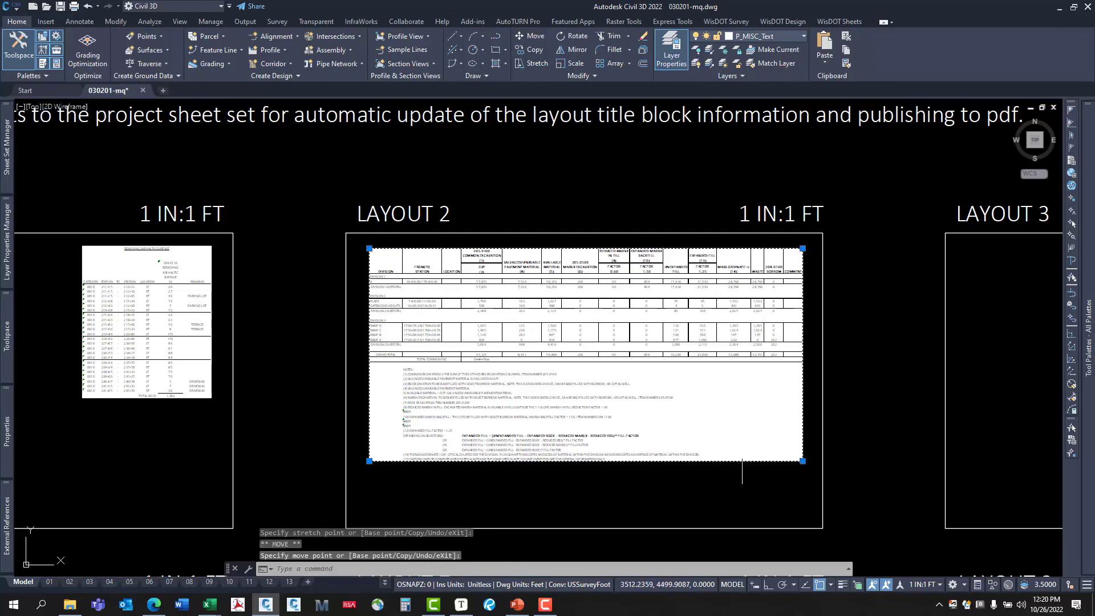
pyautogui.scroll(4, 629, 336)
pyautogui.scroll(-2, 599, 396)
pyautogui.press('Escape')
pyautogui.press('Escape')
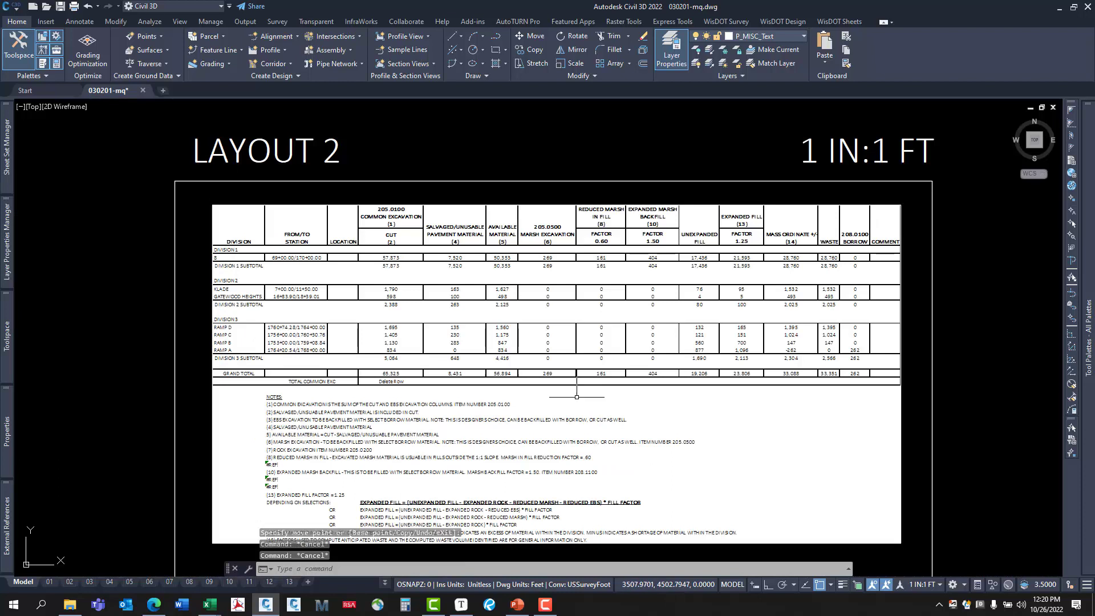
pyautogui.moveTo(521, 374); pyautogui.dragTo(635, 275, button='middle')
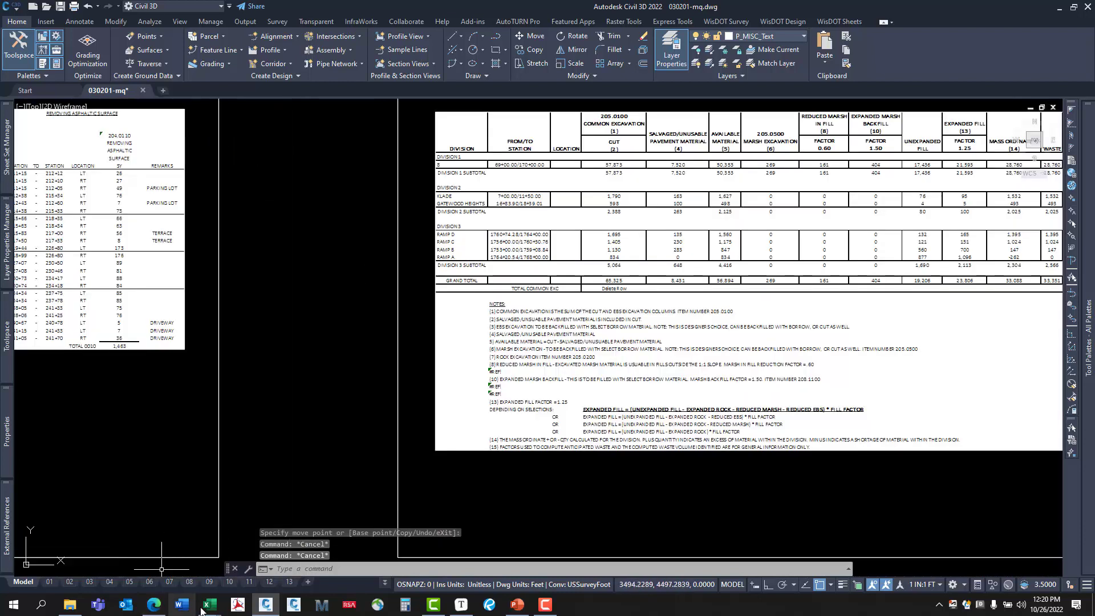
# Switch to 1175-21-70-Q2P.xlsx in Excel and copy the Removing Butt Joints table, A1:H26, from the 204.0115 REM BUTT JOINTS sheet.
pyautogui.moveTo(208, 604)
pyautogui.click(179, 566)
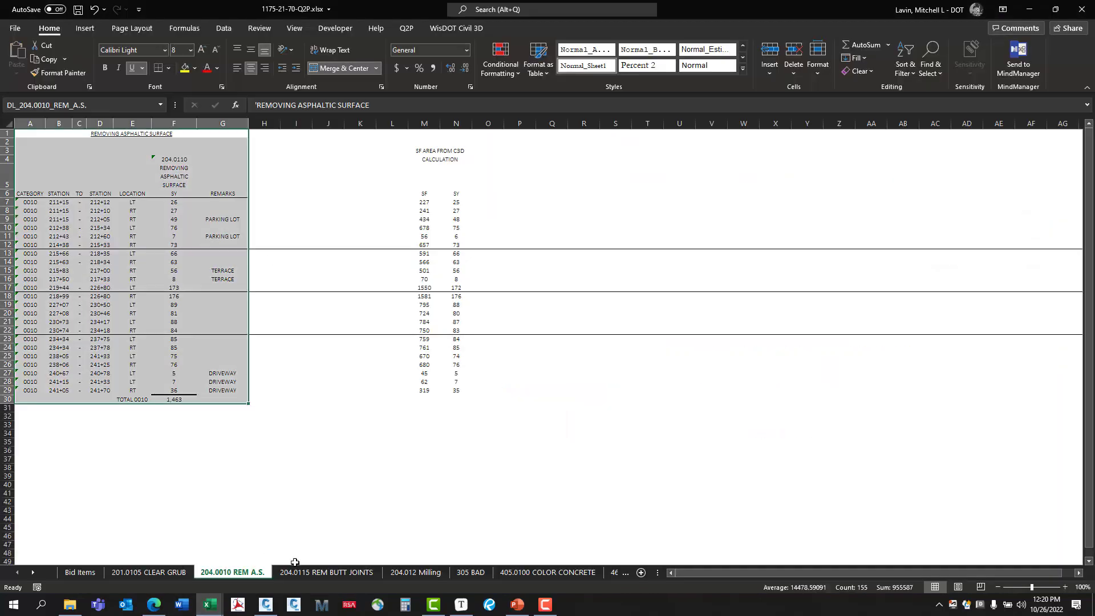
pyautogui.click(326, 572)
pyautogui.click(357, 488)
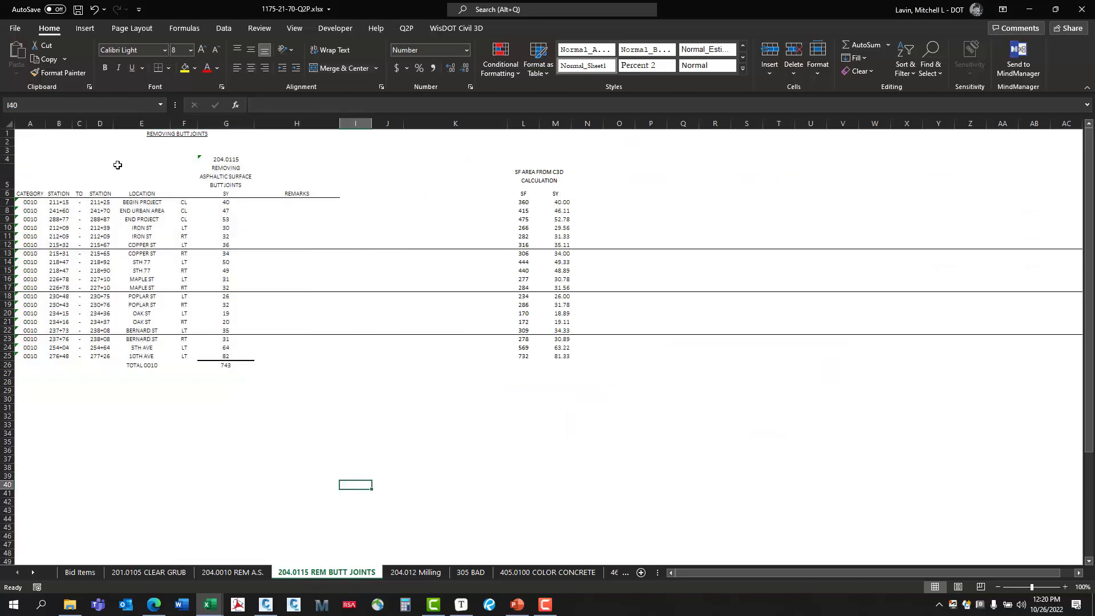
pyautogui.moveTo(128, 132); pyautogui.dragTo(127, 366)
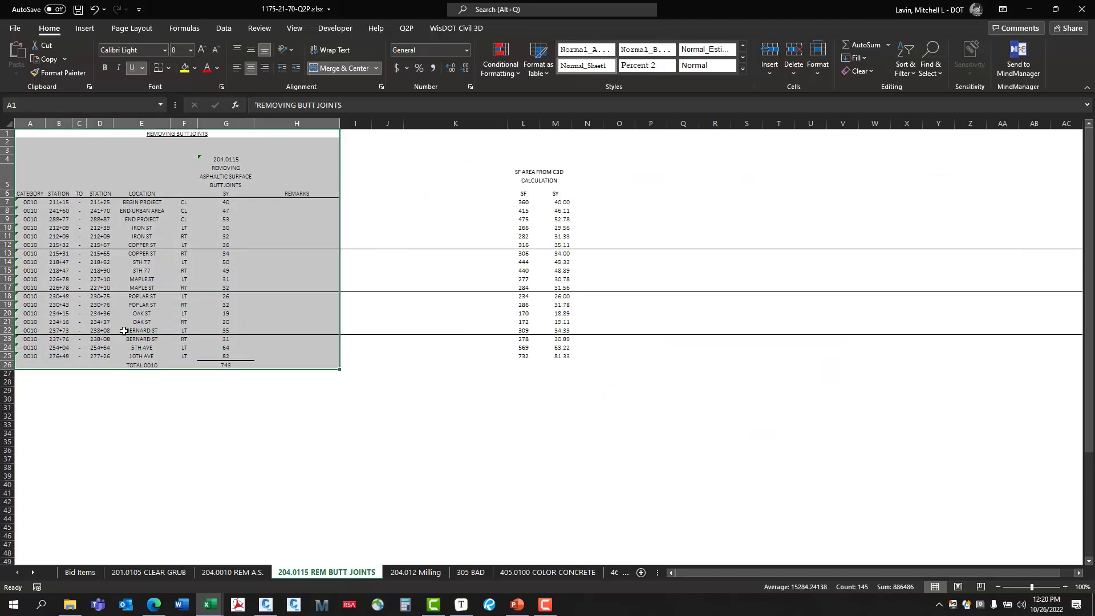
pyautogui.rightClick(147, 326)
pyautogui.click(154, 296)
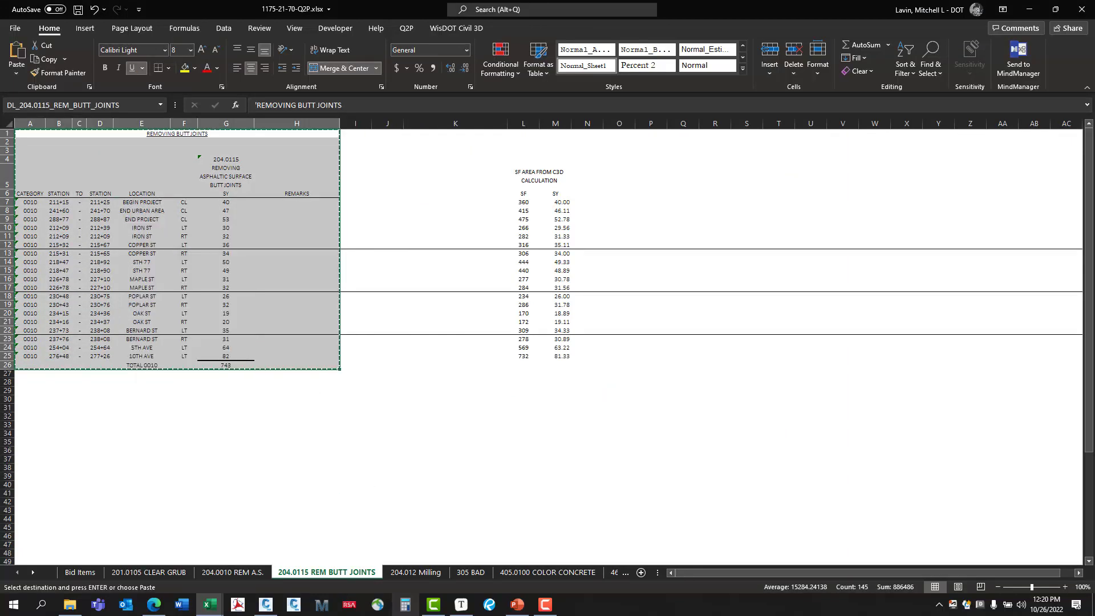
# Switch to Civil 3D and paste-link the Removing Butt Joints table as an Excel worksheet below the Clearing and Grubbing table in LAYOUT 1.
pyautogui.click(266, 605)
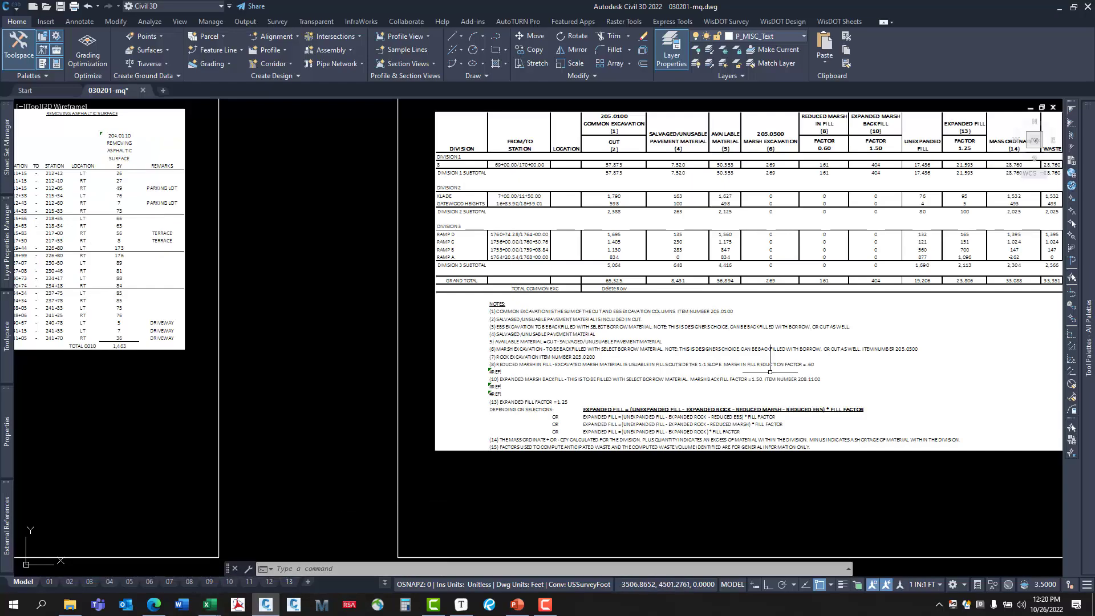
pyautogui.click(825, 62)
pyautogui.click(842, 177)
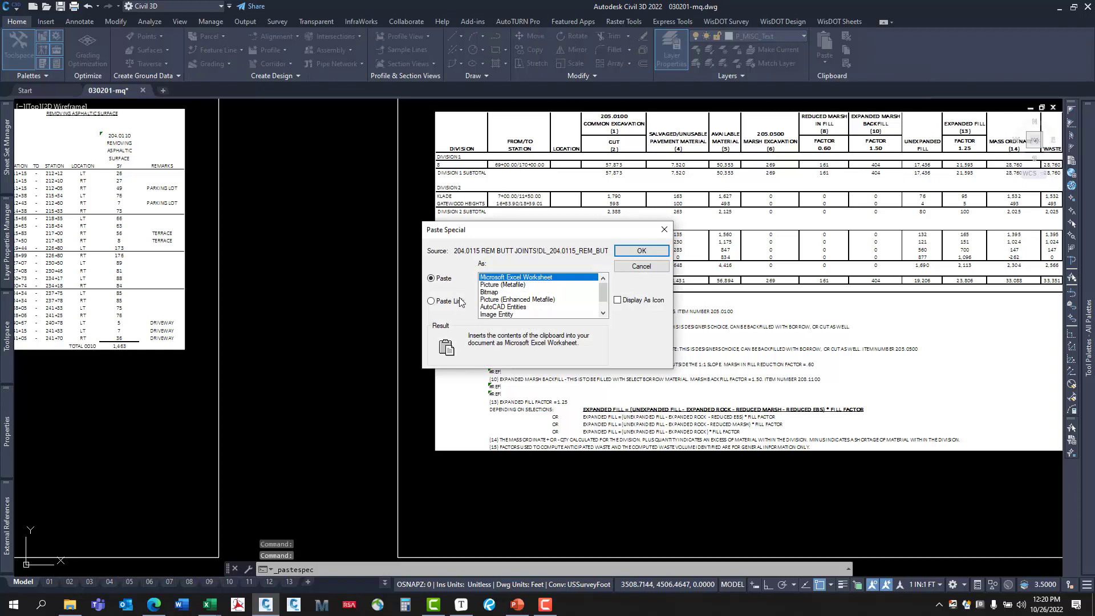
pyautogui.click(460, 300)
pyautogui.click(639, 250)
pyautogui.scroll(-4, 317, 332)
pyautogui.moveTo(329, 341); pyautogui.dragTo(570, 319, button='middle')
pyautogui.press('Escape')
pyautogui.scroll(4, 301, 248)
pyautogui.scroll(-2, 301, 263)
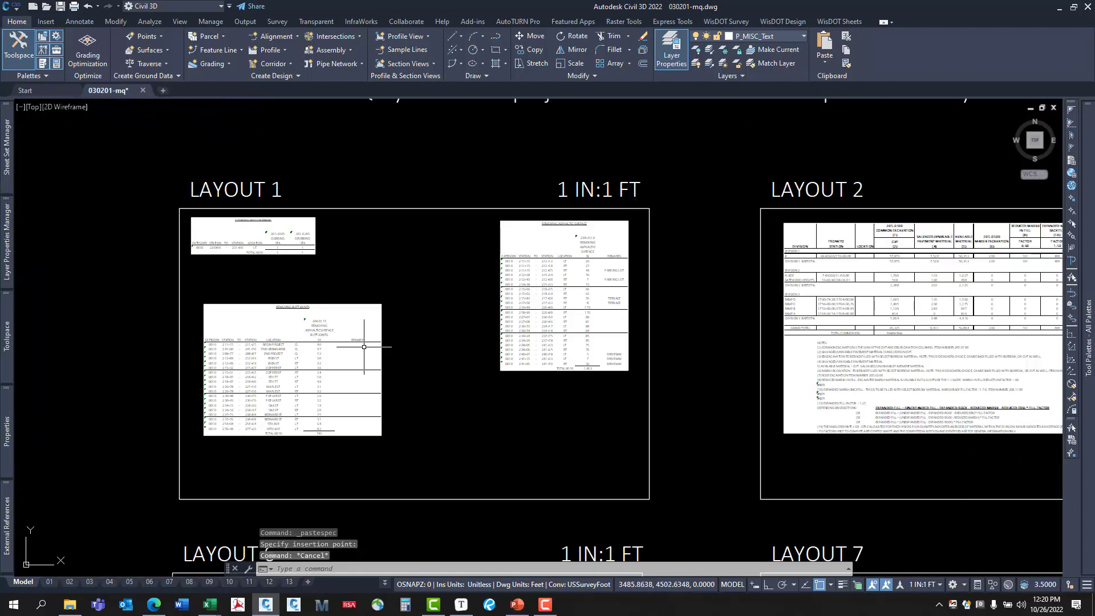
pyautogui.moveTo(325, 352)
pyautogui.mouseDown(button='middle')
pyautogui.moveTo(436, 320)
pyautogui.moveTo(306, 365)
pyautogui.mouseUp(button='middle')
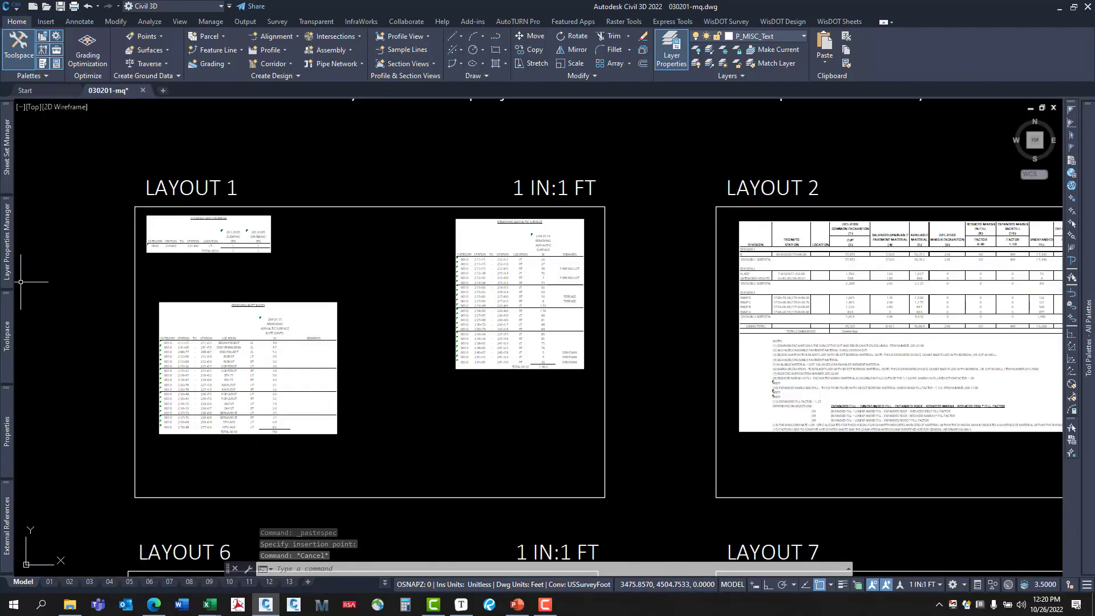
# Open layout 01 and examine how the three linked quantity tables and their borders appear on the sheet.
pyautogui.click(50, 582)
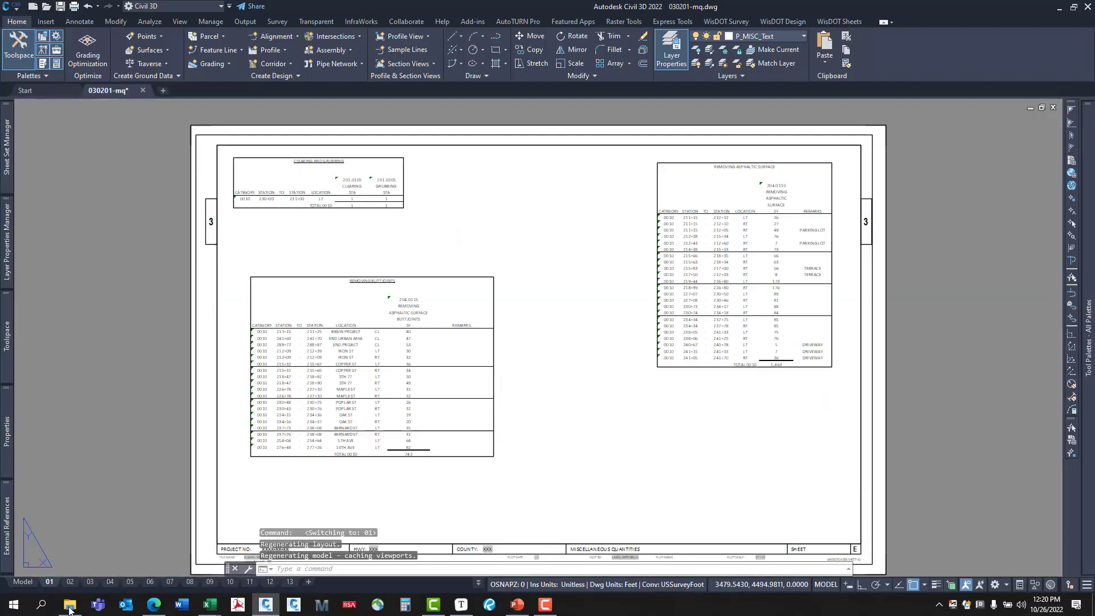
pyautogui.click(572, 340)
pyautogui.press('Escape')
pyautogui.scroll(4, 454, 298)
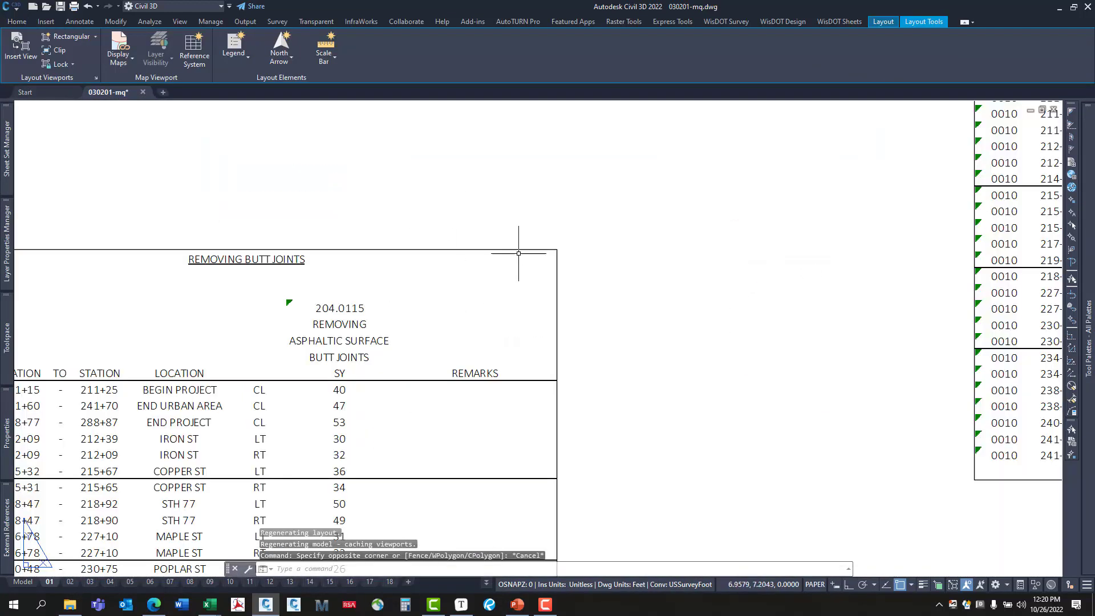
pyautogui.press('Escape')
pyautogui.press('Escape')
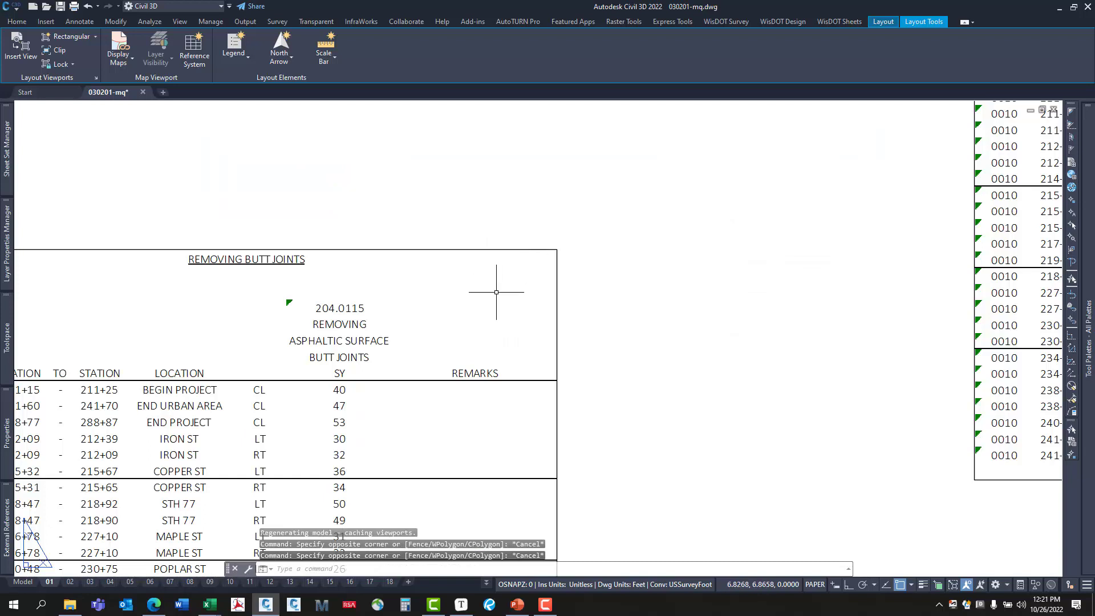
pyautogui.scroll(-6, 642, 280)
pyautogui.moveTo(643, 279); pyautogui.dragTo(482, 308, button='middle')
pyautogui.scroll(4, 467, 303)
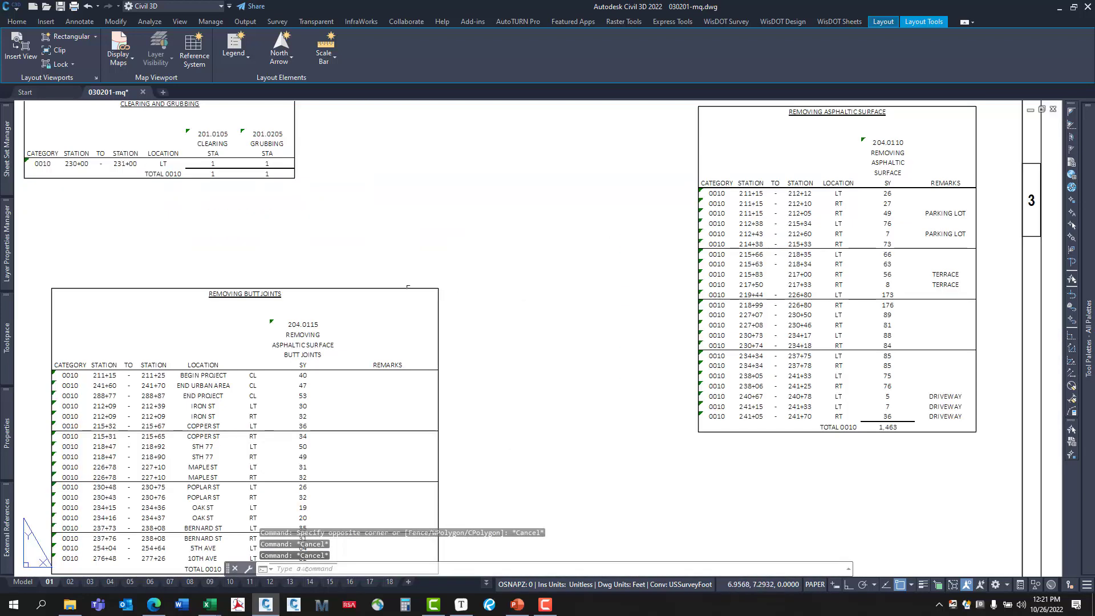
pyautogui.scroll(-3, 408, 287)
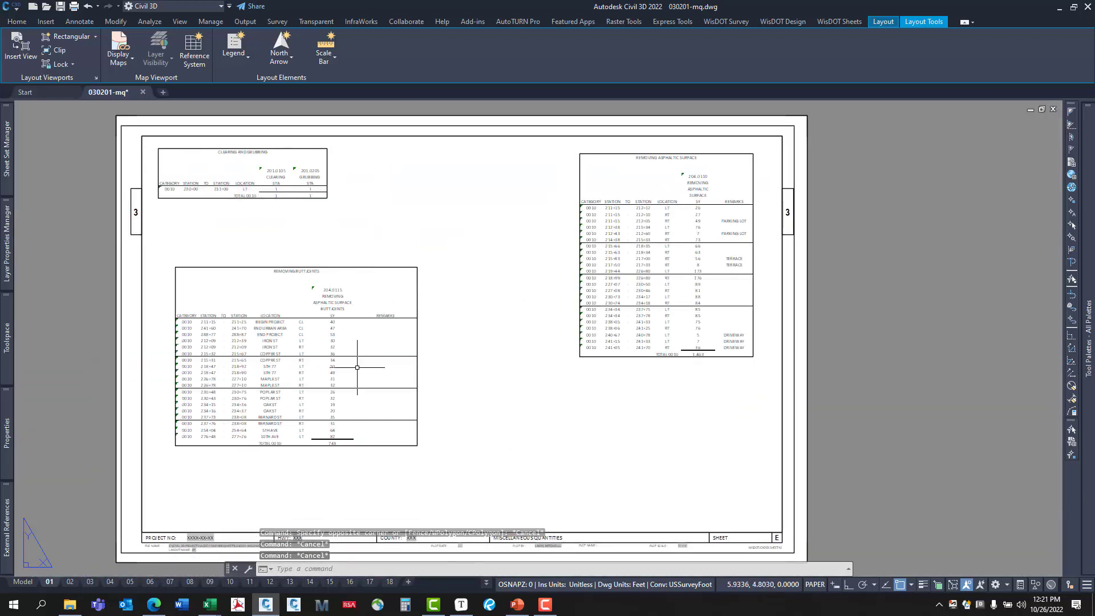
pyautogui.moveTo(441, 499); pyautogui.dragTo(458, 436, button='middle')
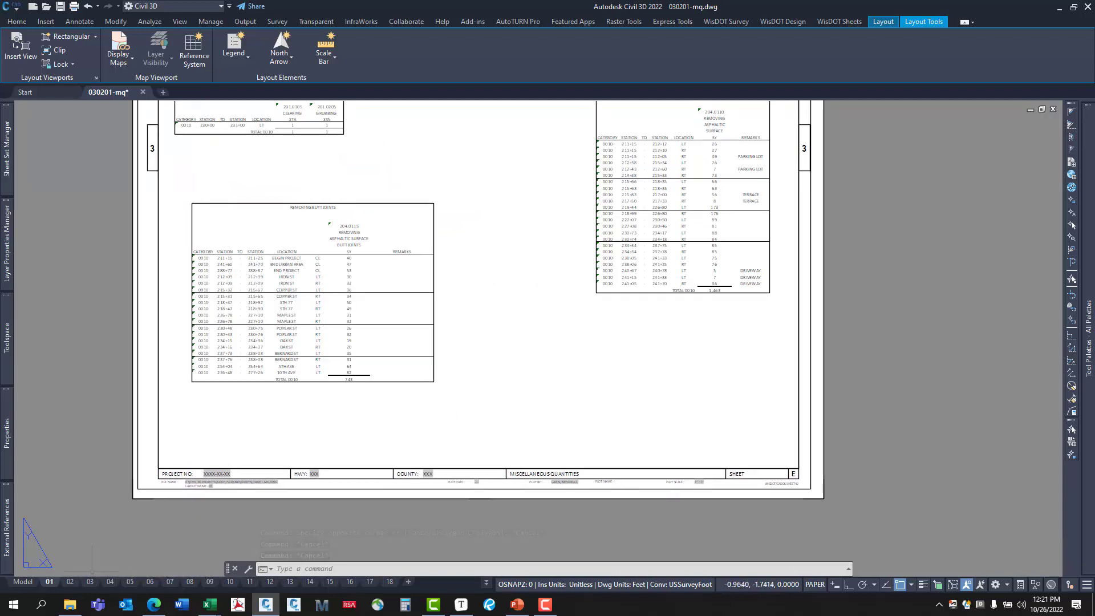
# Preview the plot of layout 01 with the PDF-11x17-stnd page setup, and close the preview without plotting.
pyautogui.rightClick(51, 581)
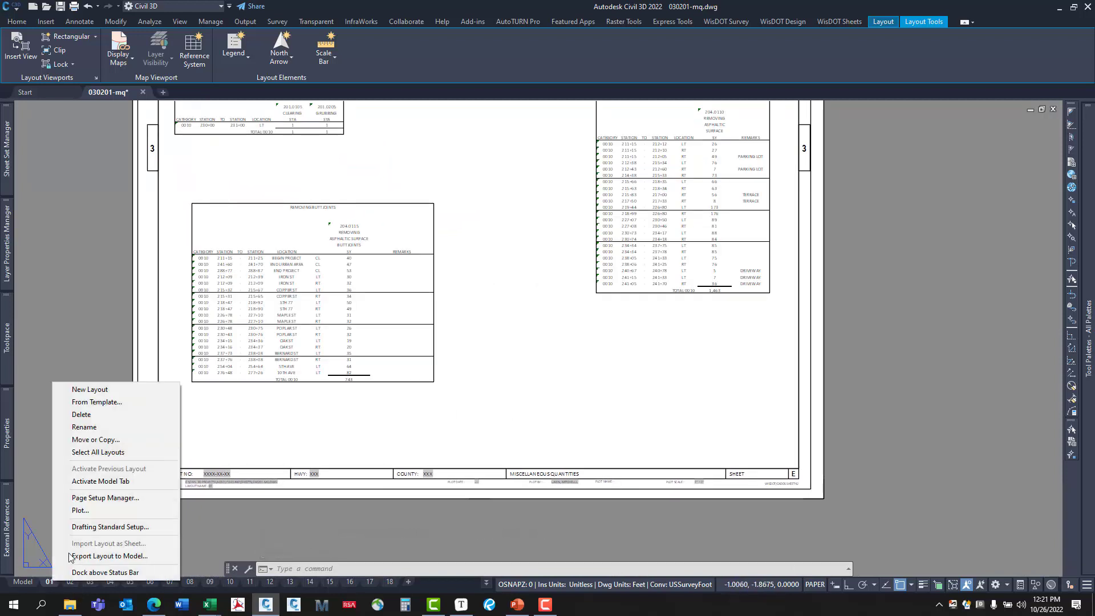
pyautogui.click(97, 516)
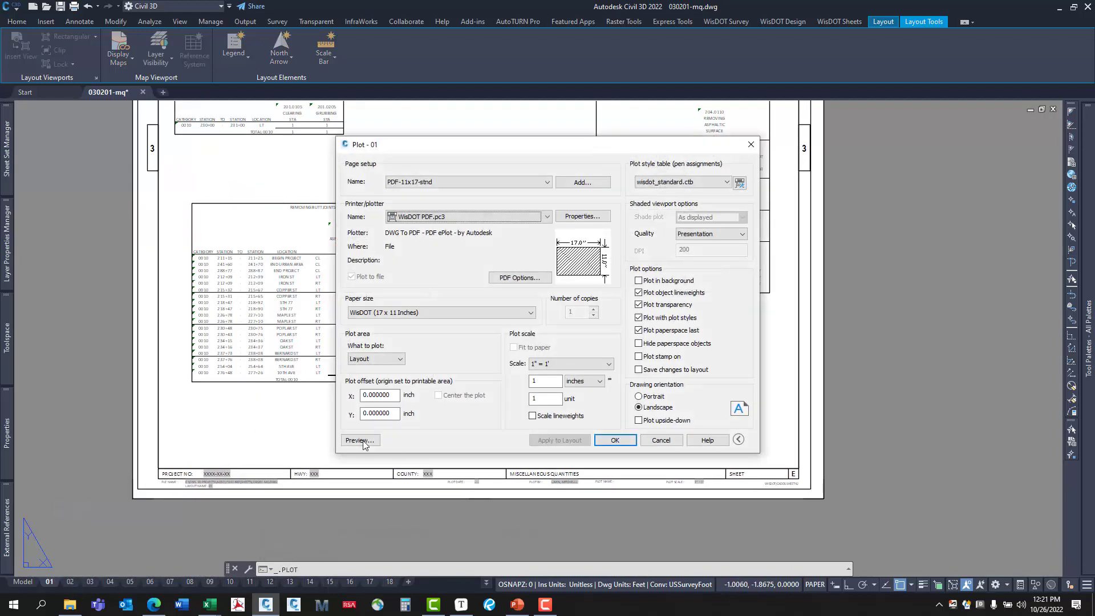
pyautogui.click(361, 440)
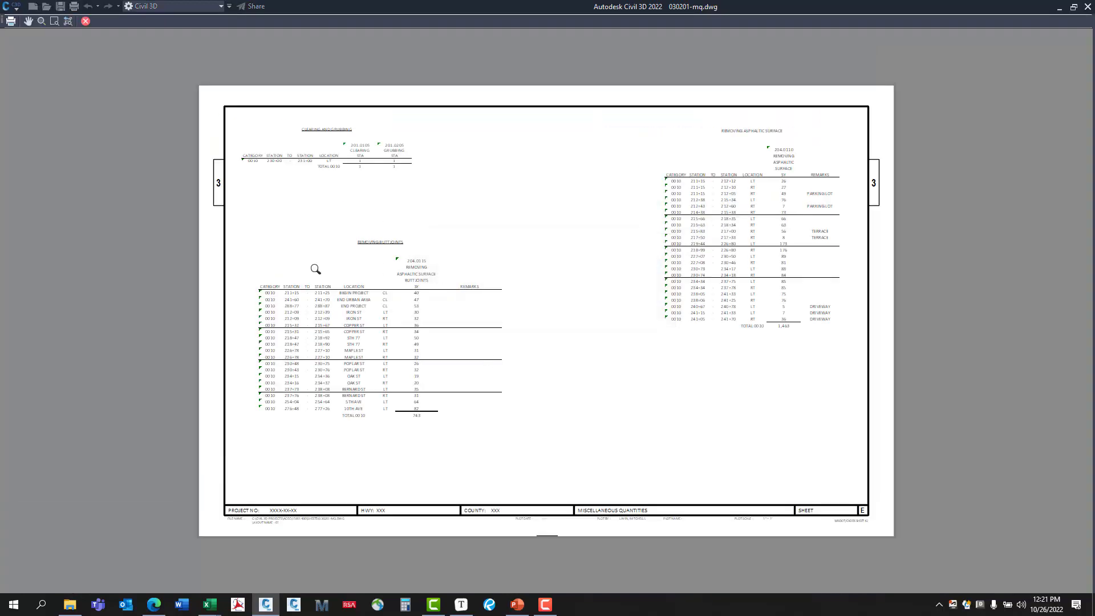
pyautogui.click(86, 22)
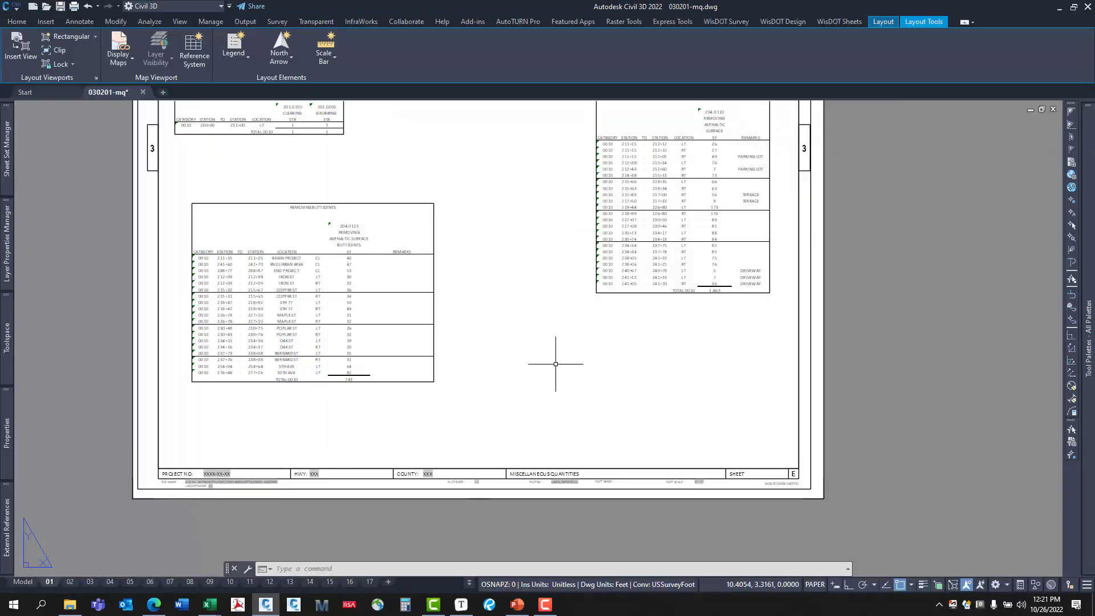
# Open the finished example drawing 030203-mq-PL-fin.dwg from the sheets folder.
pyautogui.click(46, 6)
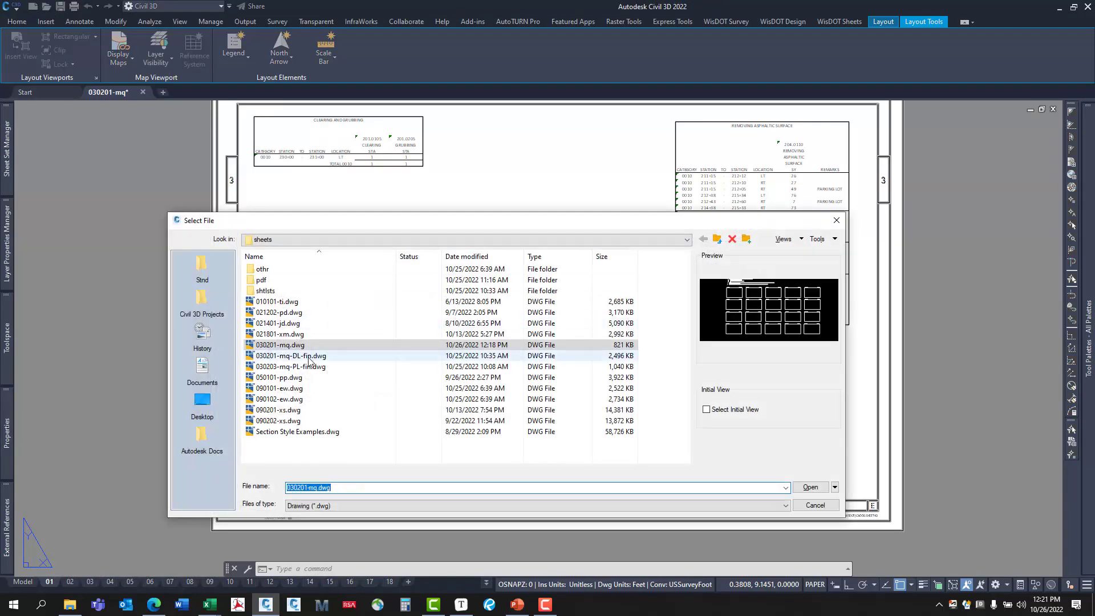
pyautogui.click(306, 356)
pyautogui.click(302, 368)
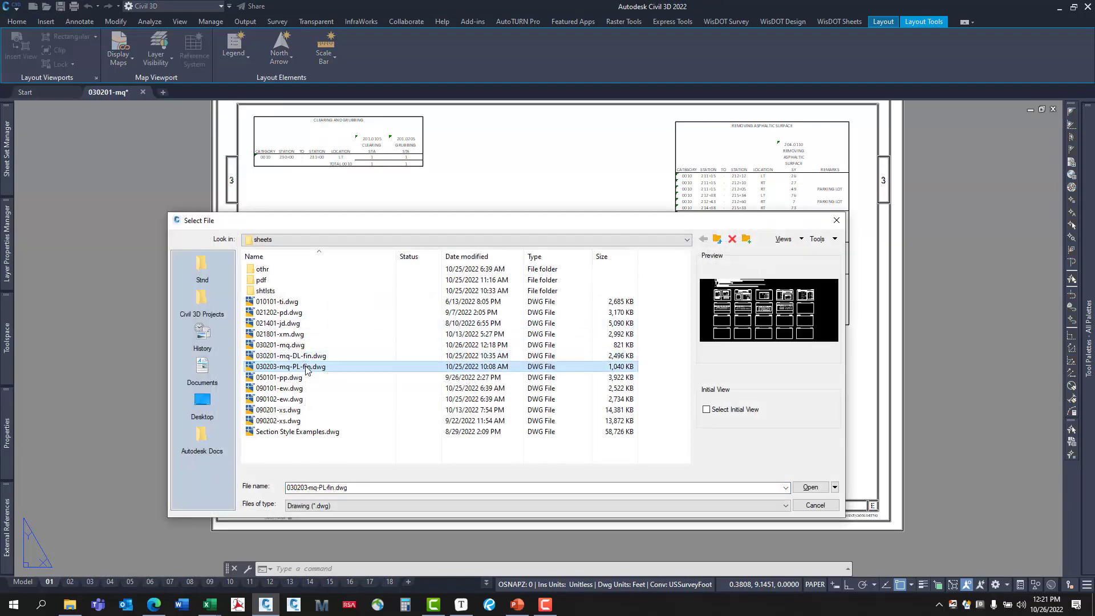
pyautogui.click(810, 487)
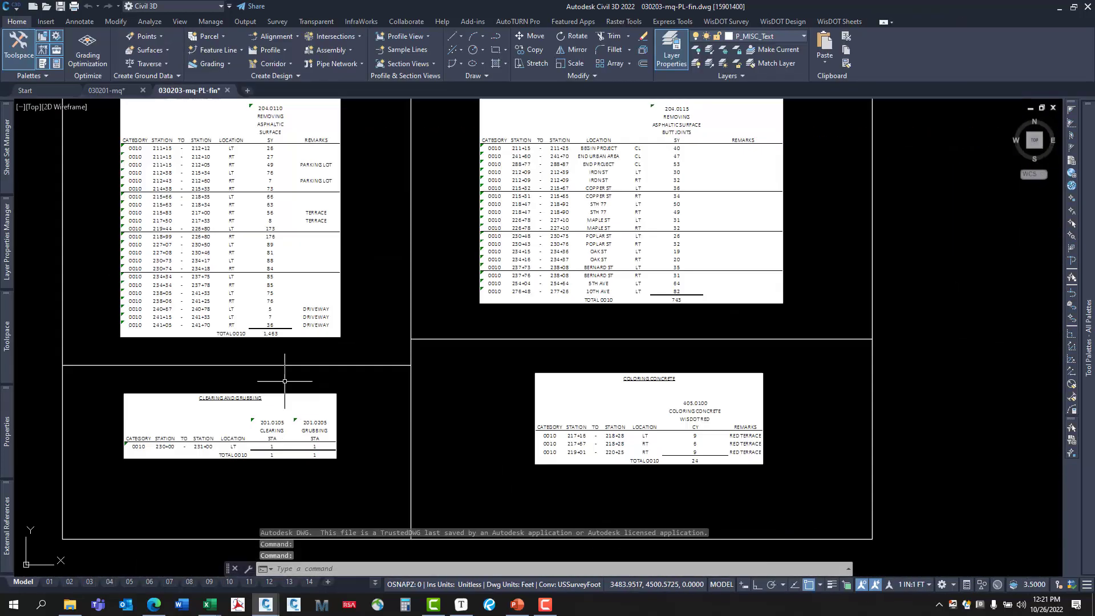
# Examine how the linked quantity tables are arranged and divided across the layout frames in the example drawing's model space.
pyautogui.scroll(-3, 284, 381)
pyautogui.click(355, 375)
pyautogui.click(348, 358)
pyautogui.press('Escape')
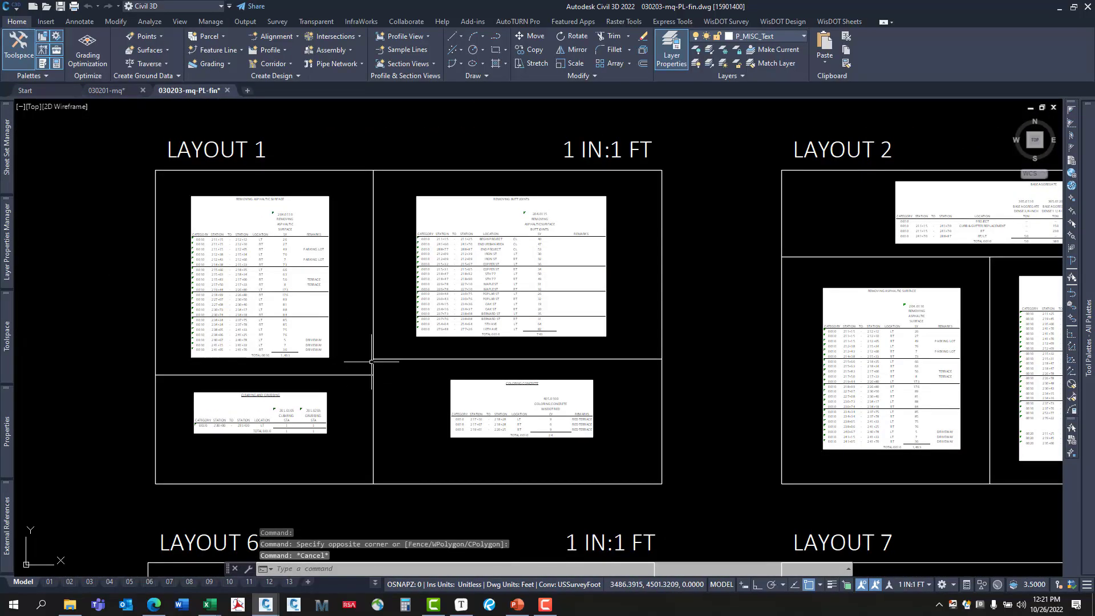
pyautogui.moveTo(337, 294)
pyautogui.mouseDown(button='middle')
pyautogui.moveTo(330, 348)
pyautogui.moveTo(343, 265)
pyautogui.mouseUp(button='middle')
pyautogui.scroll(-2, 417, 294)
pyautogui.moveTo(420, 311); pyautogui.dragTo(302, 366, button='middle')
pyautogui.moveTo(413, 334); pyautogui.dragTo(603, 262, button='middle')
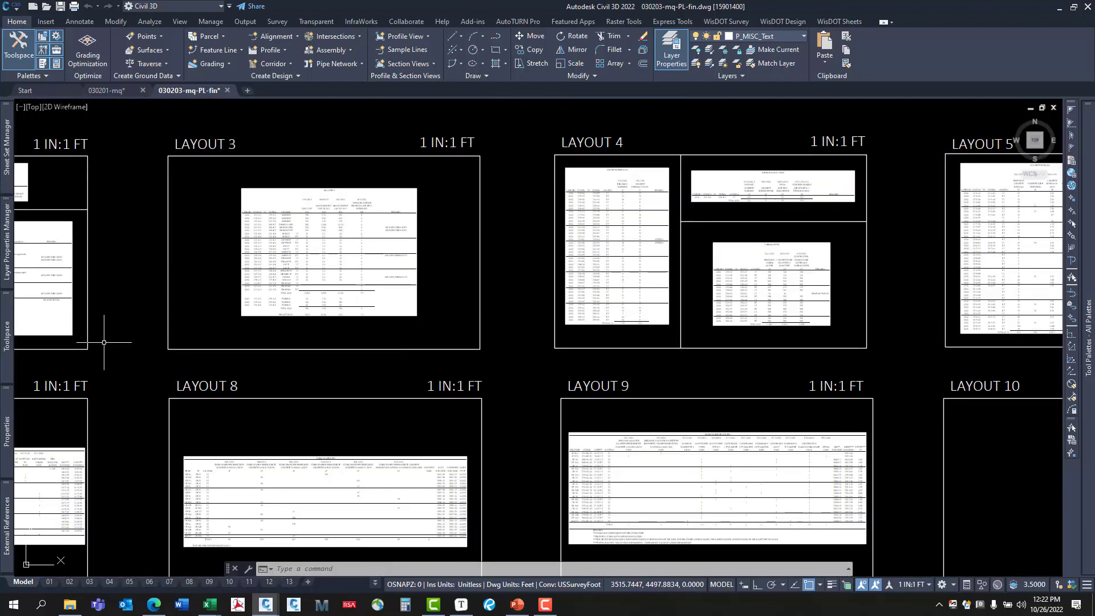
pyautogui.press('Escape')
pyautogui.press('Escape')
pyautogui.press('Escape')
pyautogui.moveTo(293, 343); pyautogui.dragTo(472, 334, button='middle')
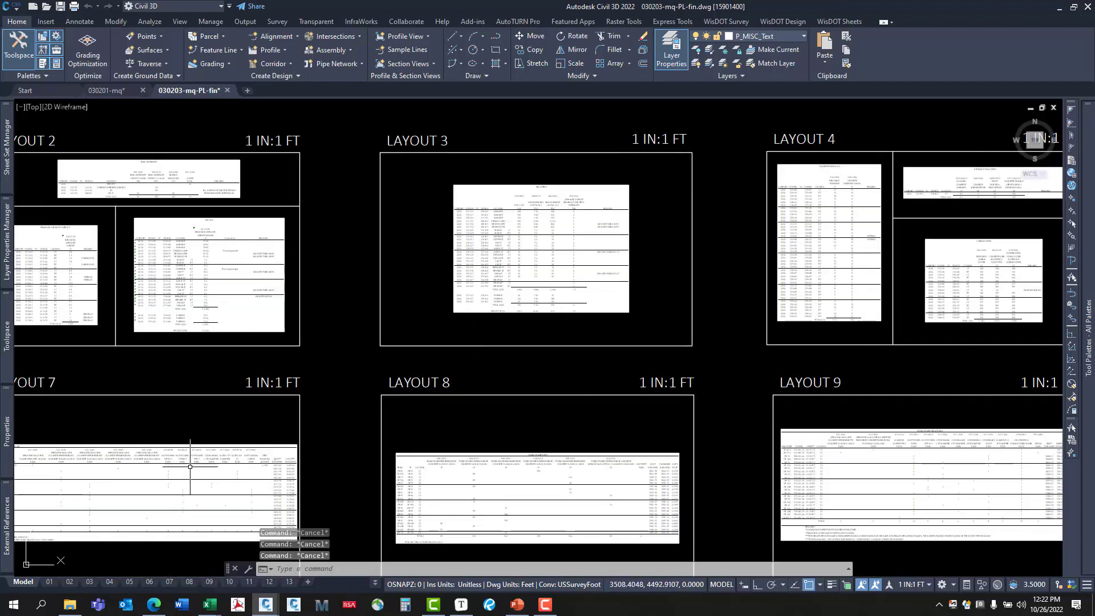
pyautogui.moveTo(330, 379); pyautogui.dragTo(410, 353, button='middle')
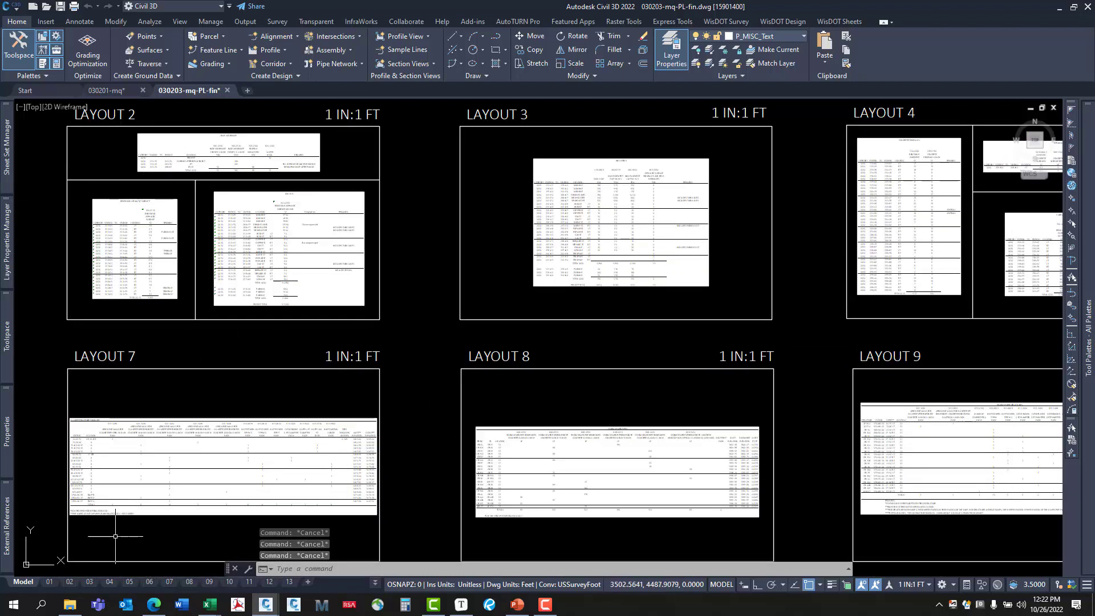
pyautogui.moveTo(52, 583)
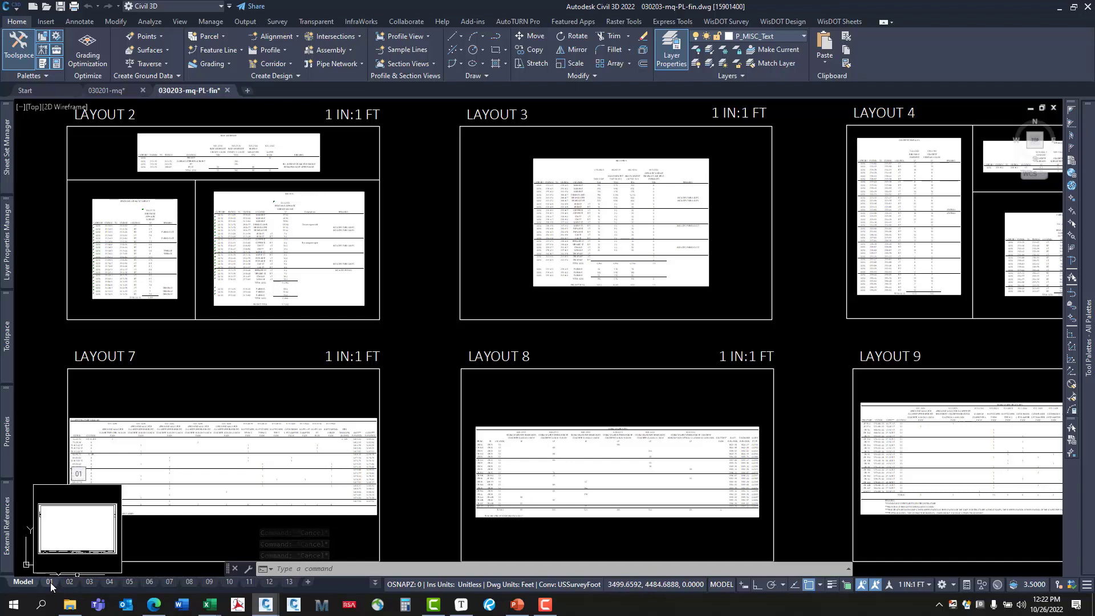
pyautogui.scroll(-4, 396, 437)
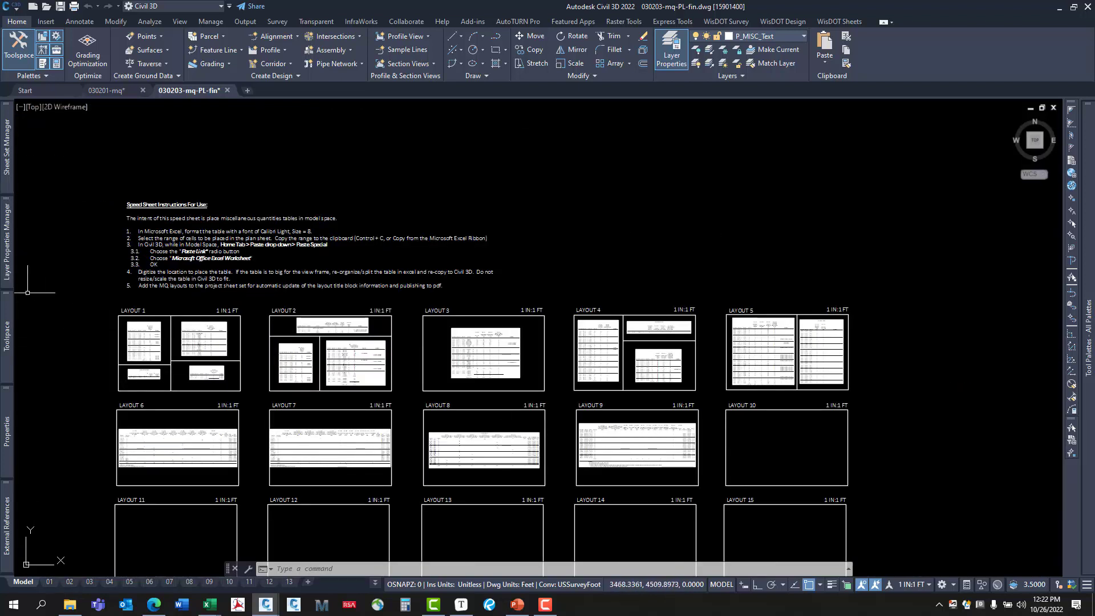
# Open the project sheet set 15901400.DST from the sheets folder in the Sheet Set Manager.
pyautogui.moveTo(8, 167)
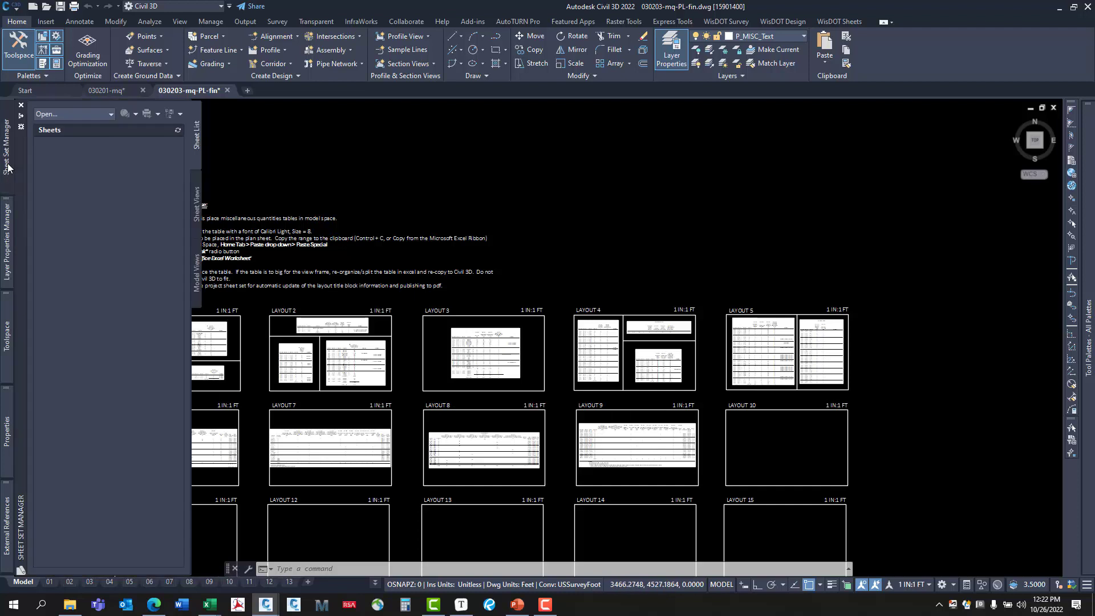
pyautogui.click(59, 117)
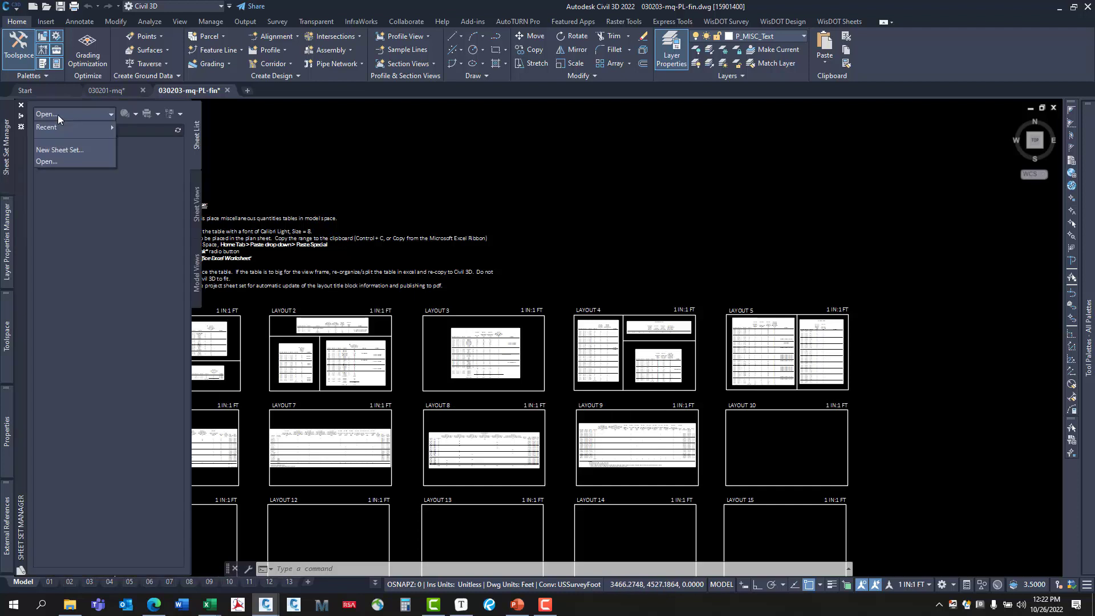
pyautogui.click(48, 162)
pyautogui.click(471, 240)
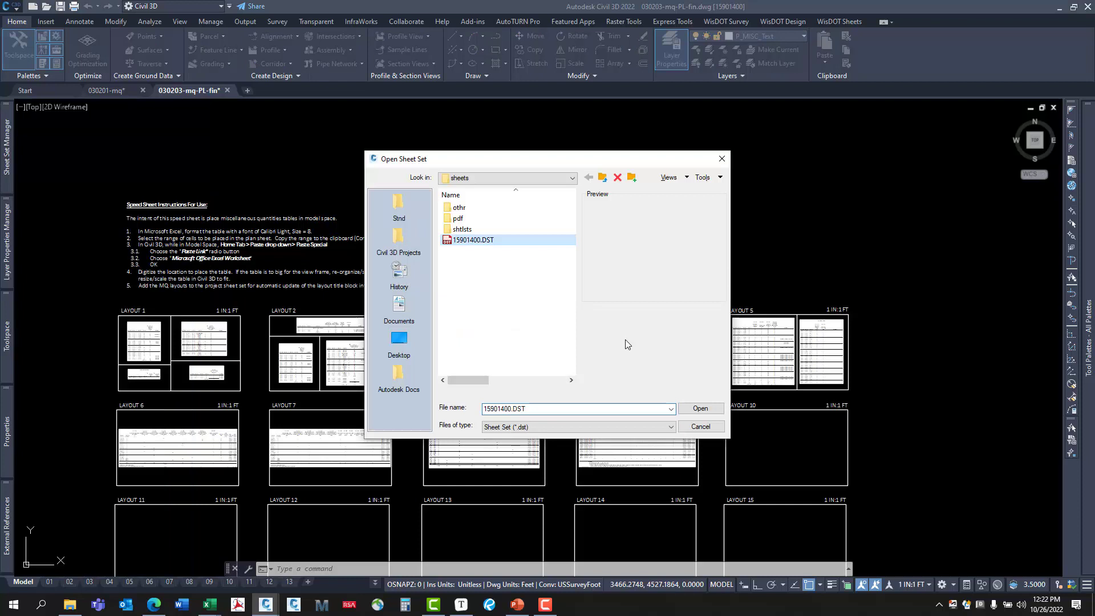
pyautogui.click(701, 409)
# Start importing layouts as sheets into the Miscellaneous Quantities subset, using 030201-mq.dwg as the source drawing.
pyautogui.moveTo(7, 171)
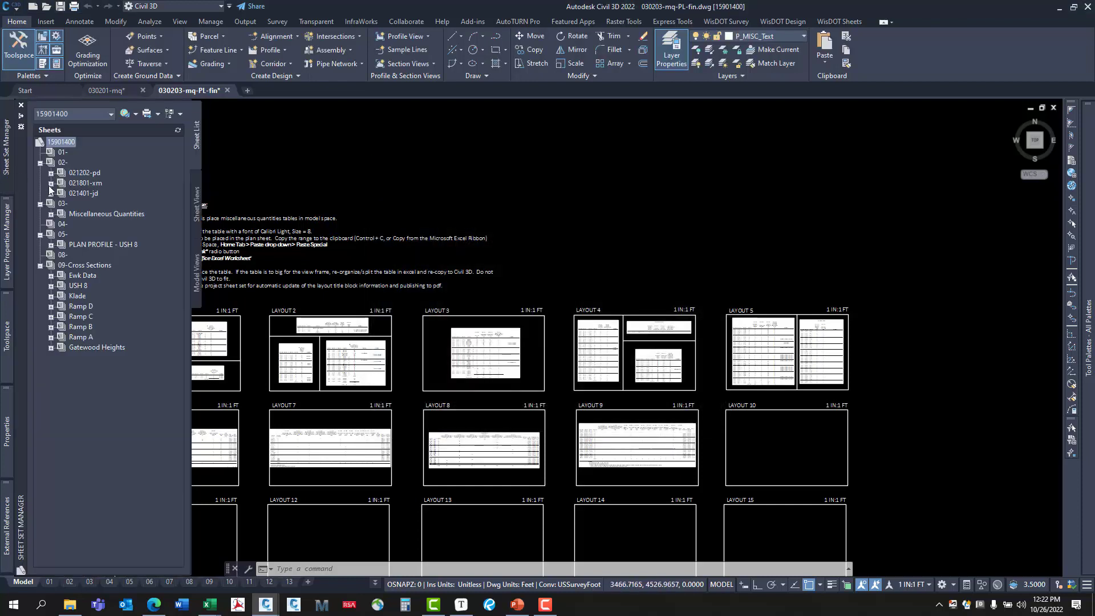
pyautogui.click(80, 214)
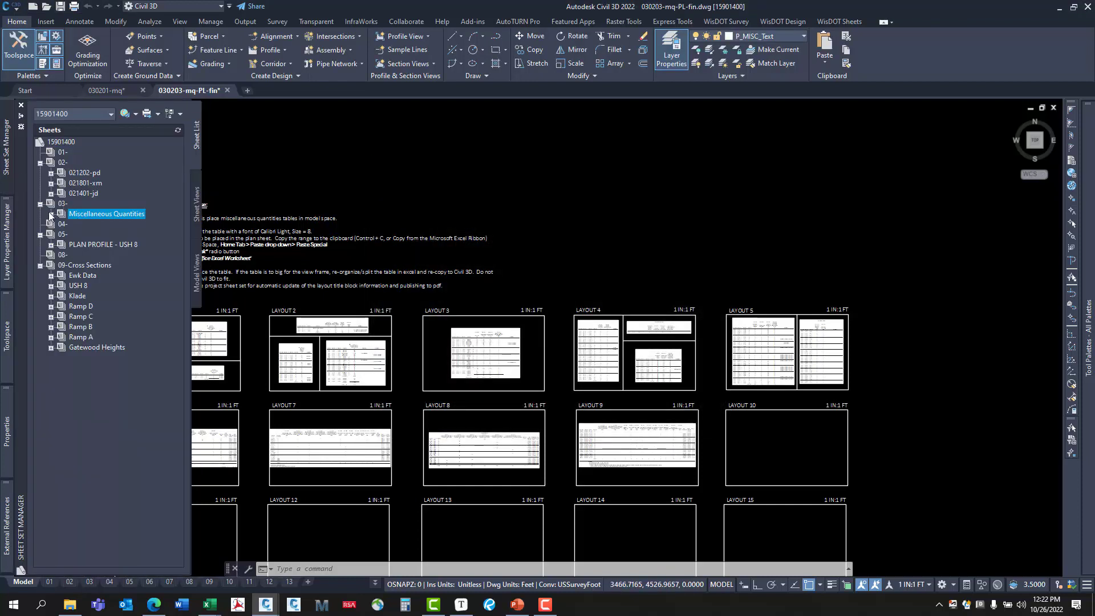
pyautogui.click(51, 216)
pyautogui.rightClick(78, 216)
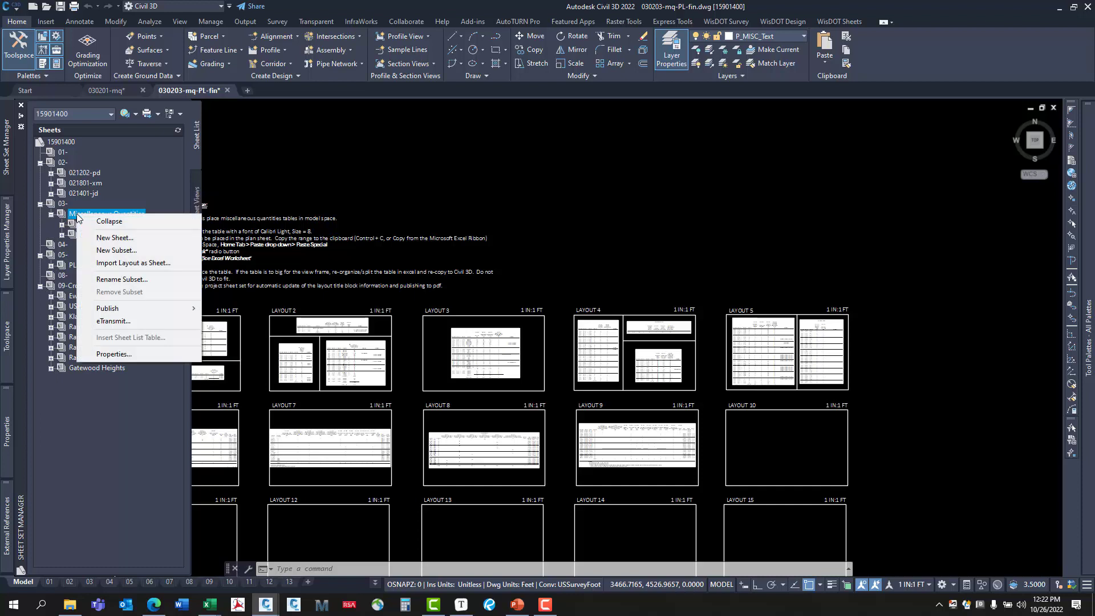
pyautogui.click(122, 263)
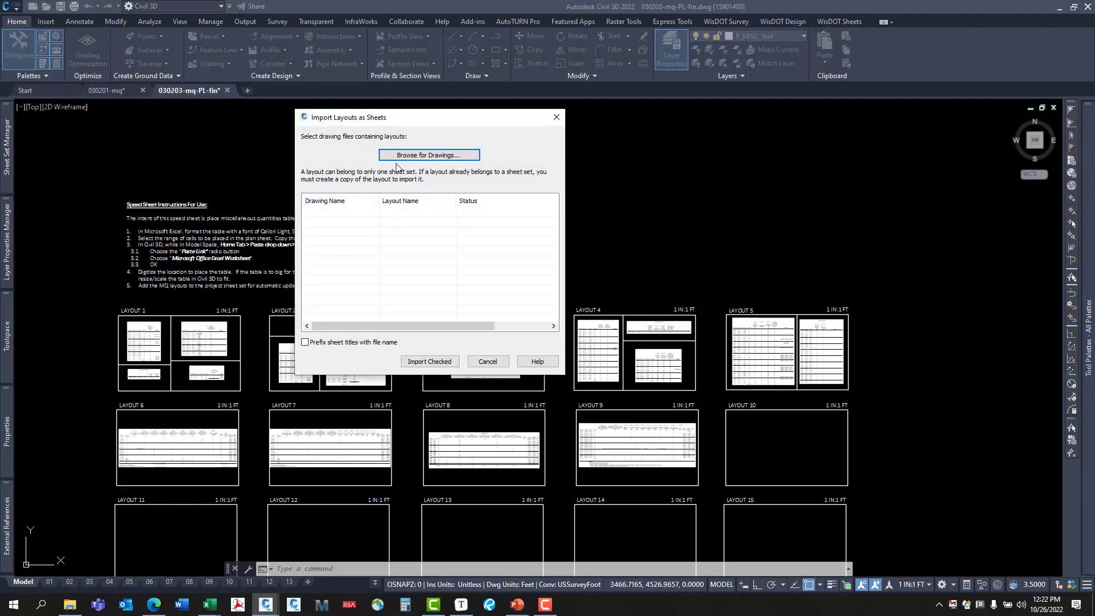
pyautogui.click(397, 155)
pyautogui.click(359, 231)
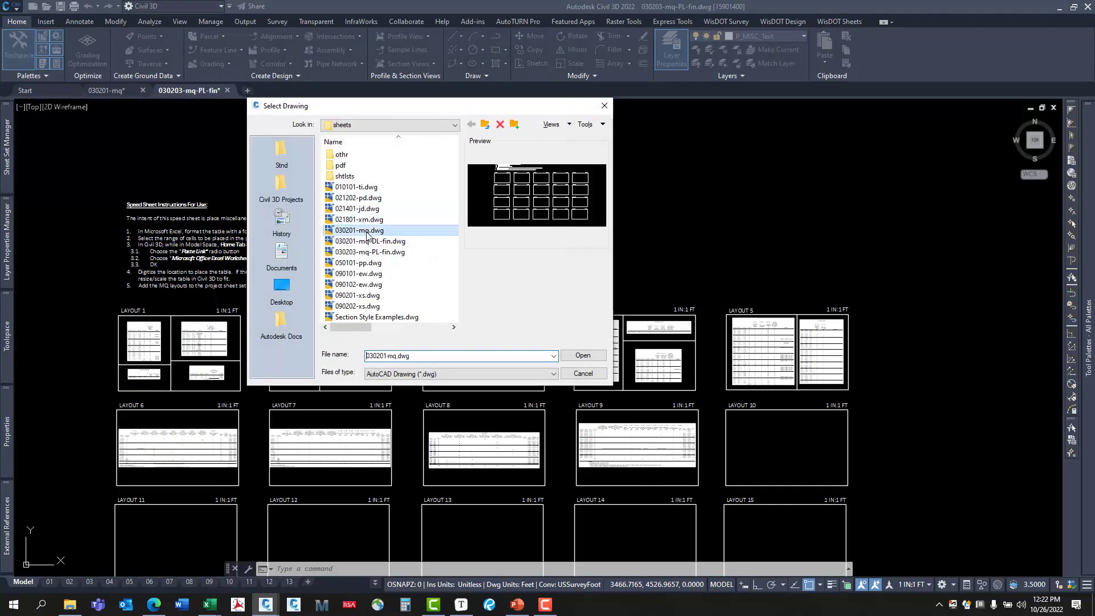
pyautogui.click(583, 355)
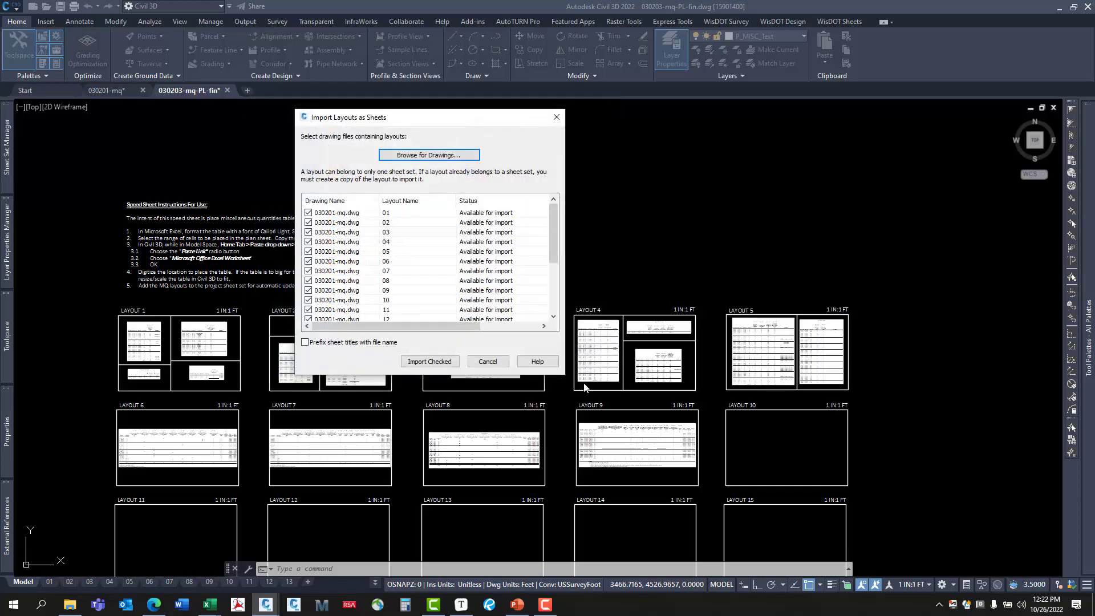
# Exclude layouts 05 through 20 of 030201-mq.dwg and import only layouts 01 to 04 as sheets.
pyautogui.click(309, 252)
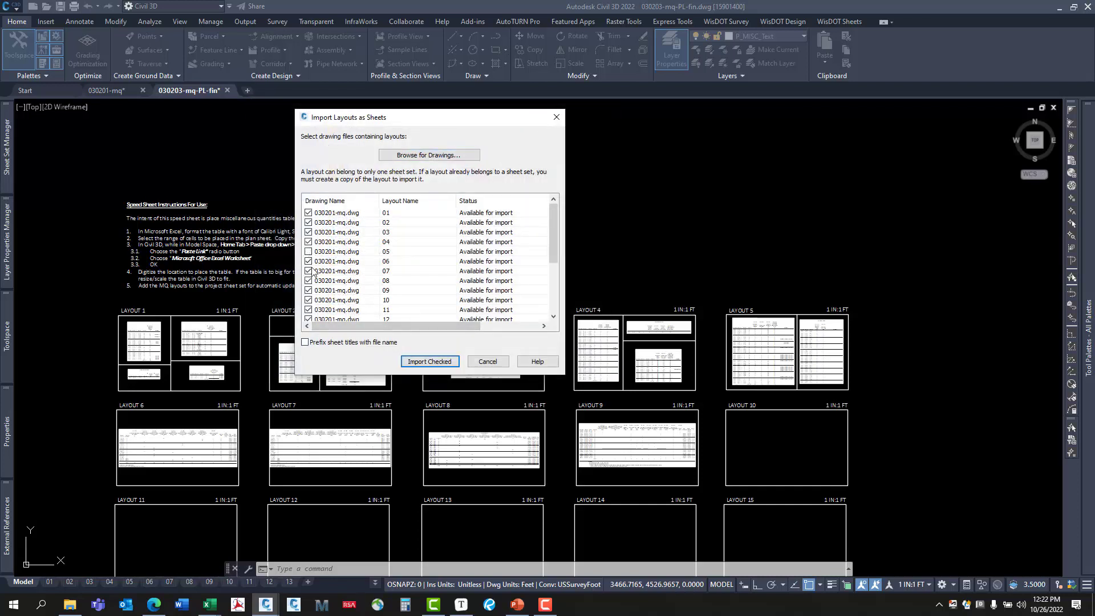
pyautogui.scroll(-3, 311, 262)
pyautogui.click(309, 310)
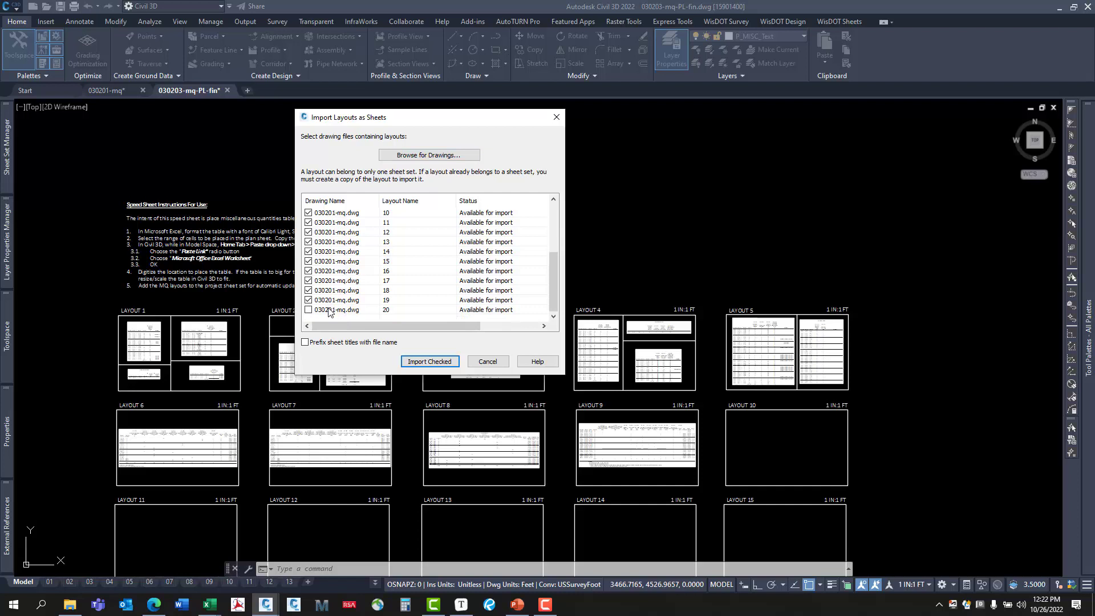
pyautogui.click(329, 308)
pyautogui.scroll(2, 338, 246)
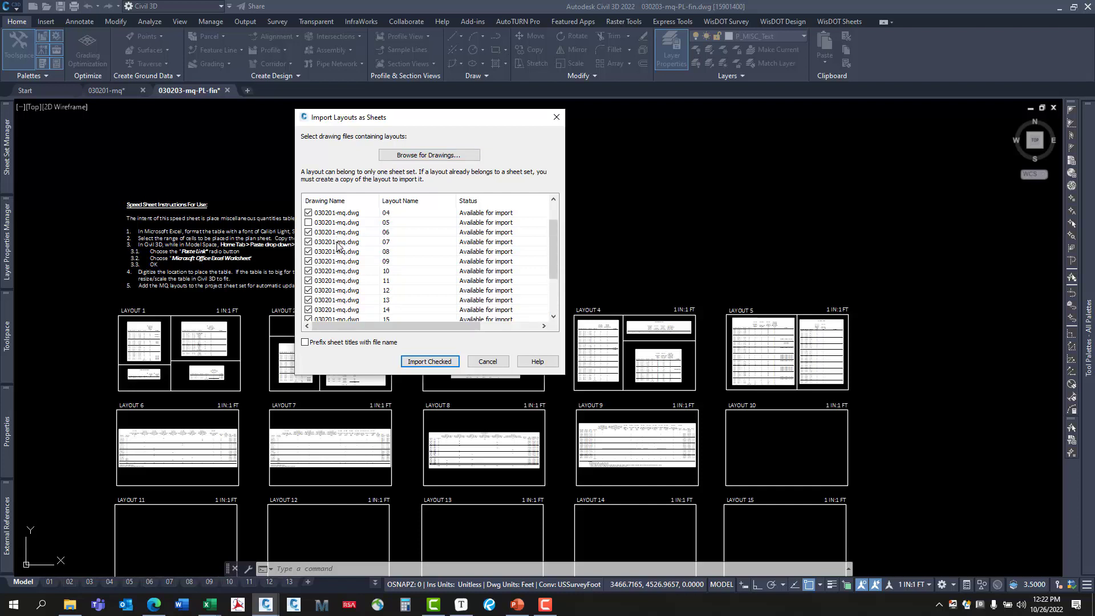
pyautogui.keyDown('shift'); pyautogui.click(340, 232); pyautogui.keyUp('shift')
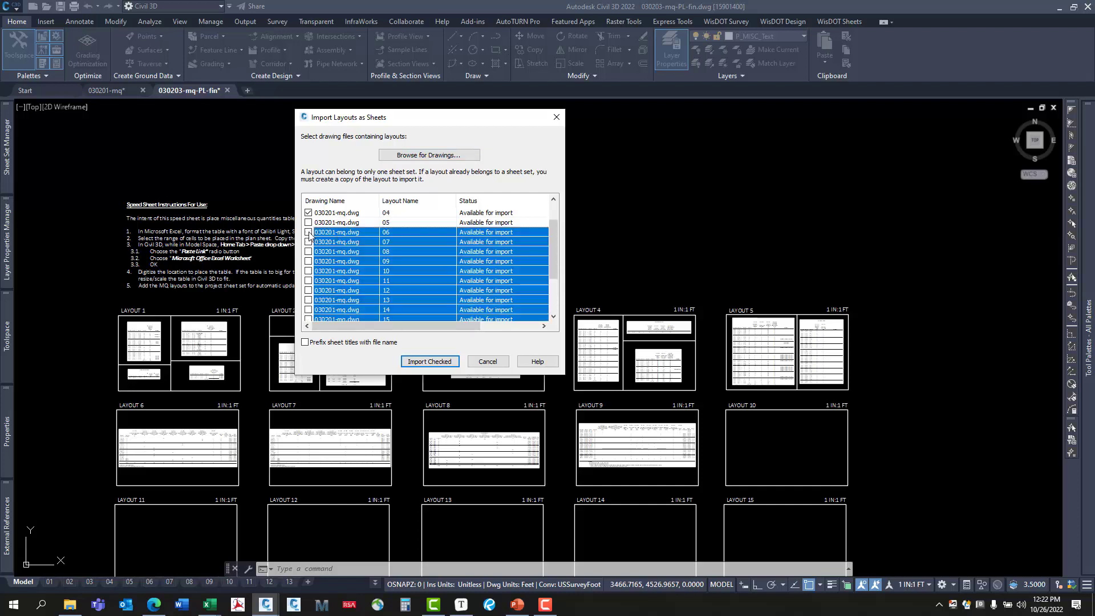
pyautogui.scroll(1, 328, 275)
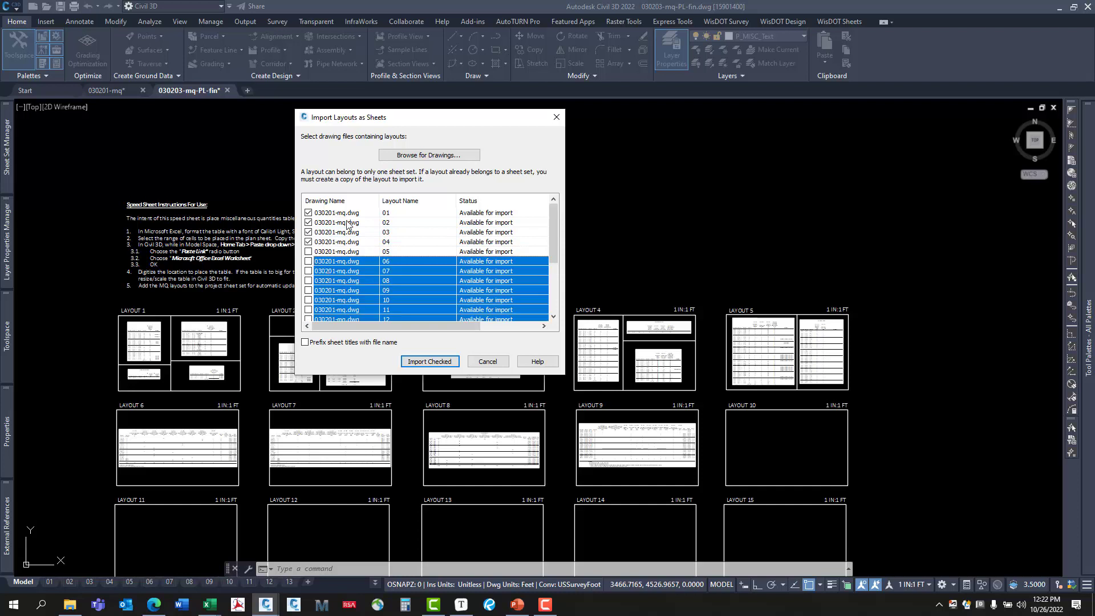
pyautogui.click(454, 364)
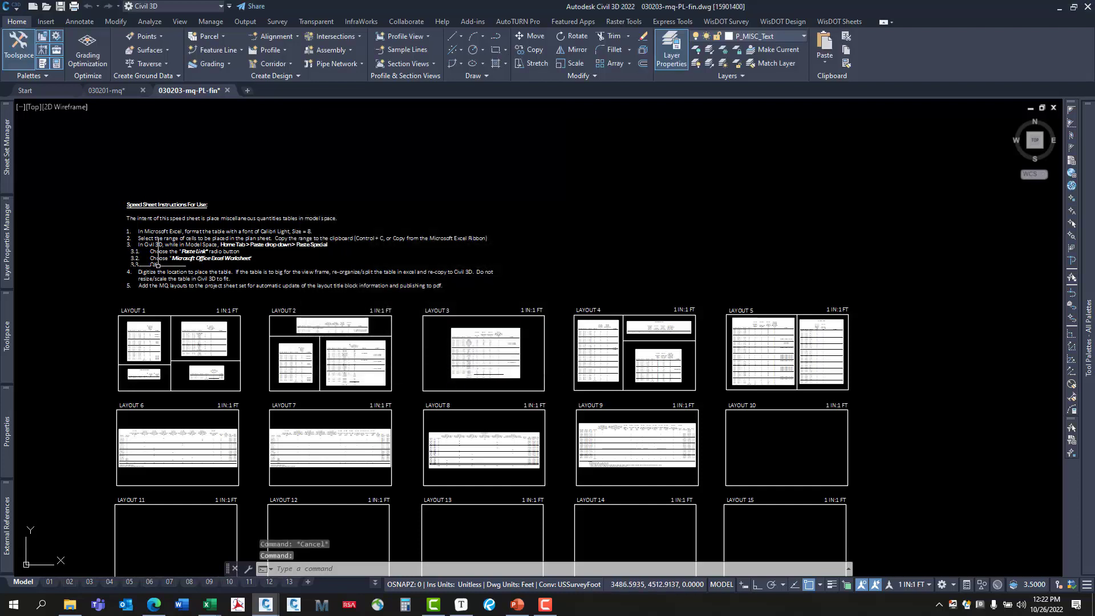
# Review the sheets imported under the Miscellaneous Quantities subset of the sheet set.
pyautogui.moveTo(3, 174)
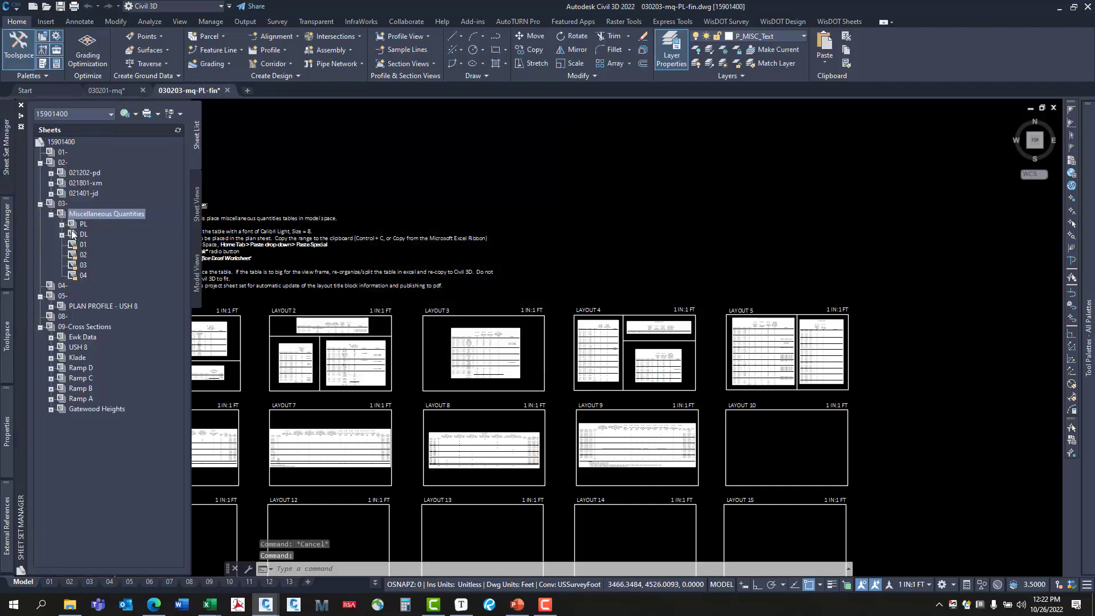
pyautogui.click(82, 246)
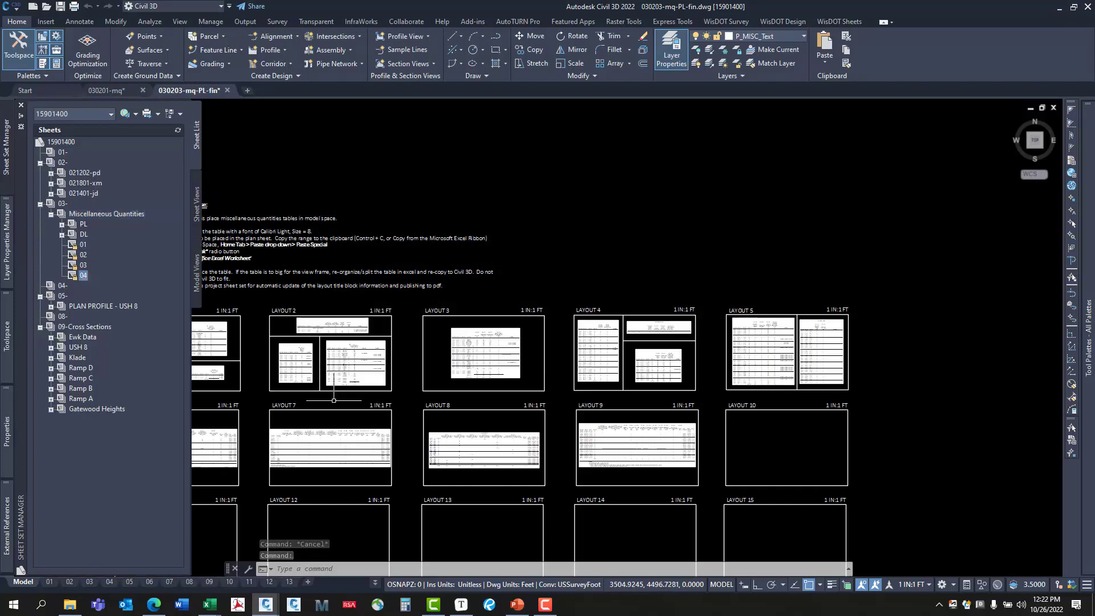
pyautogui.press('Escape')
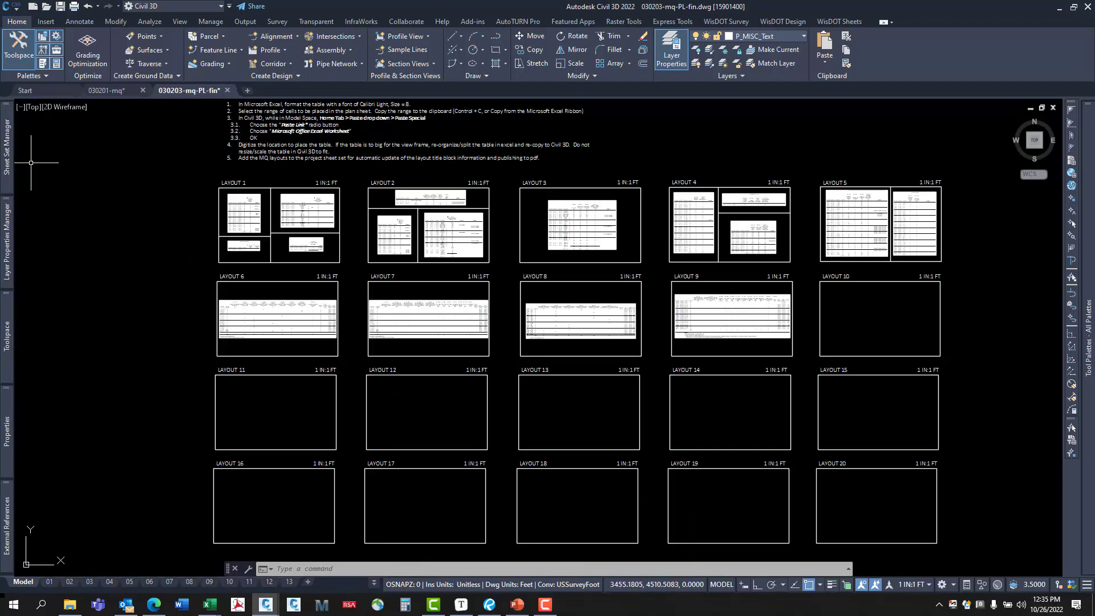
# Switch to Bluebeam Revu, maximize the 030203-mq-PL-fin PDF, and examine the quantity tables on its first page.
pyautogui.moveTo(0, 108); pyautogui.dragTo(392, 114)
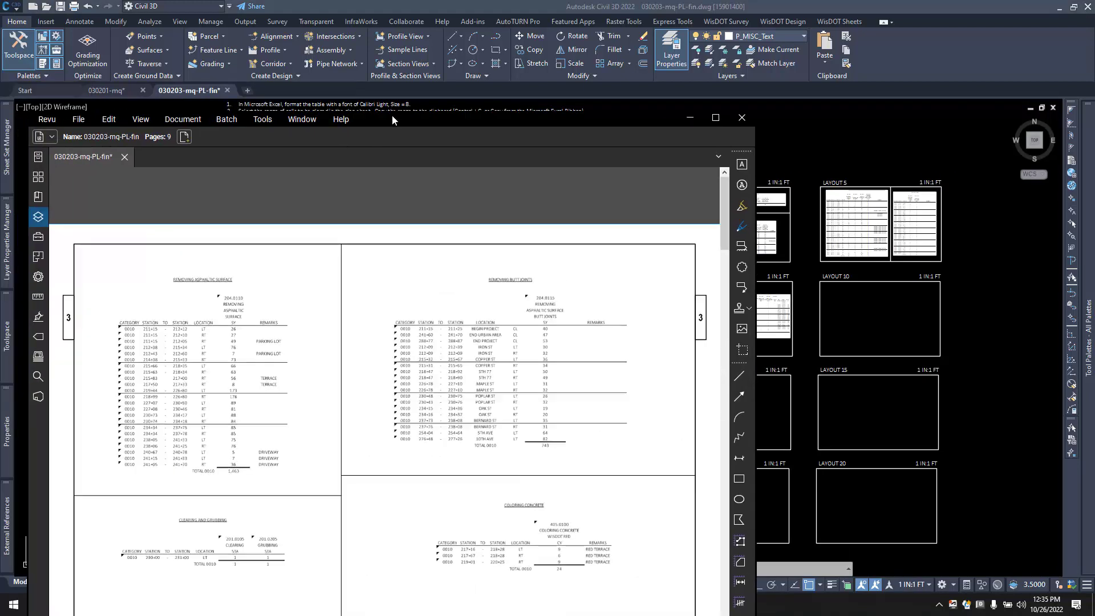
pyautogui.doubleClick(392, 115)
pyautogui.scroll(5, 358, 211)
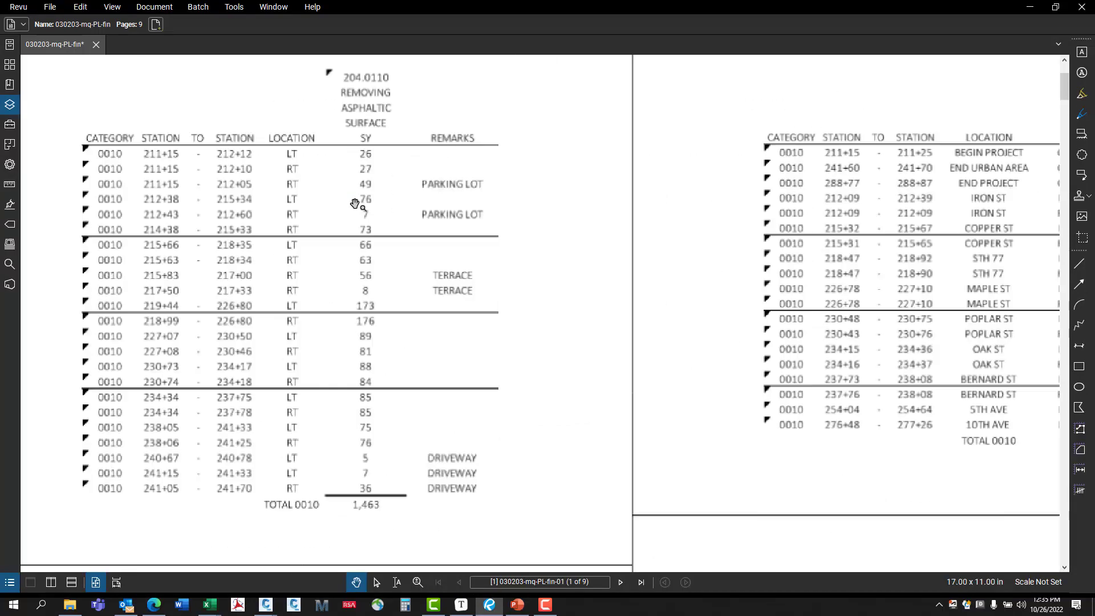
pyautogui.scroll(-10, 354, 206)
pyautogui.scroll(3, 403, 257)
pyautogui.scroll(4, 402, 258)
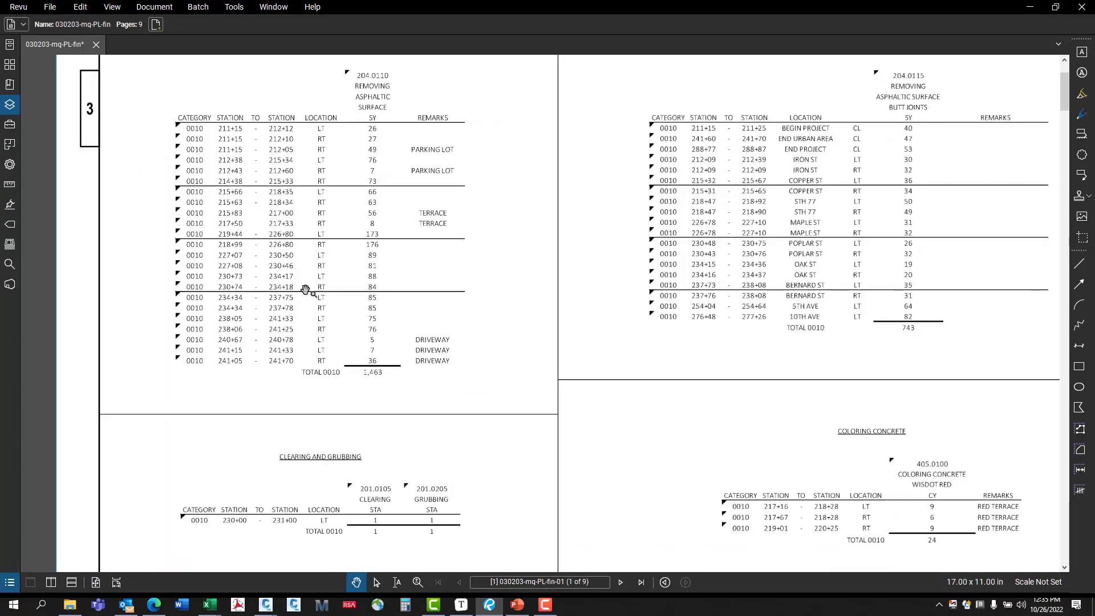
# Check whether the highway and project number text in the PDF's title block can be selected as text.
pyautogui.click(377, 582)
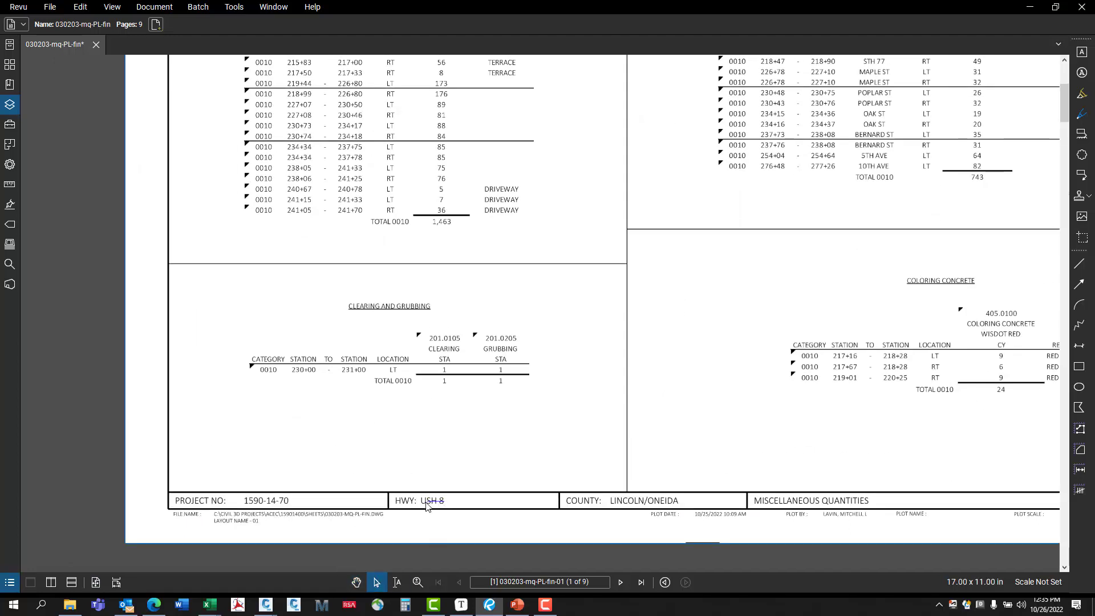
pyautogui.click(397, 582)
pyautogui.moveTo(449, 498); pyautogui.dragTo(218, 489)
pyautogui.click(415, 503)
pyautogui.click(218, 489)
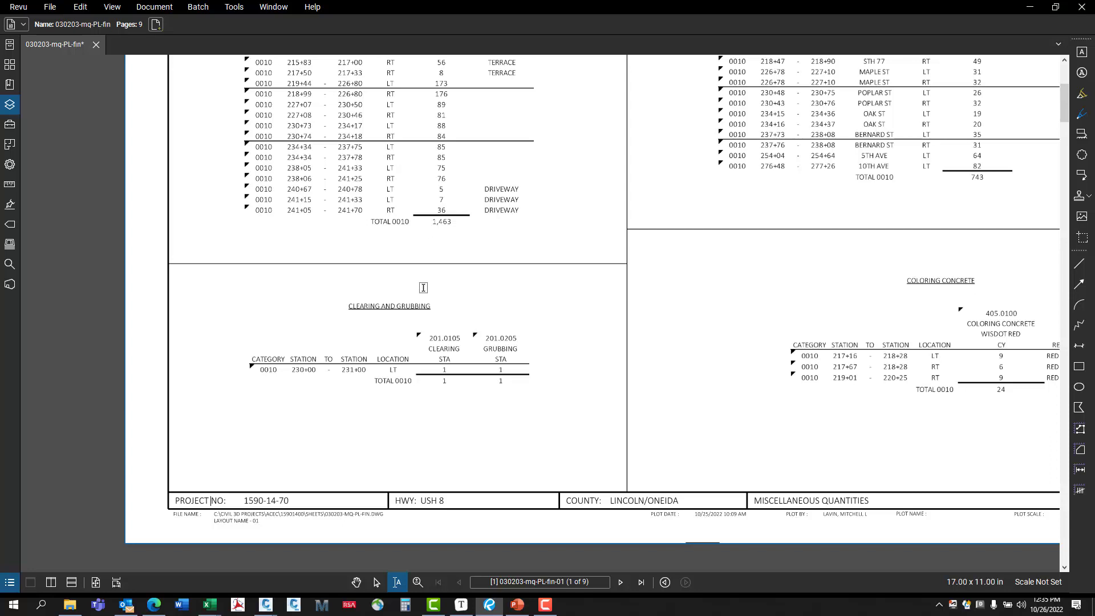
# Search the PDF for PROJECT and go to the first match on page 1.
pyautogui.hotkey('ctrl', 'f')
pyautogui.write('PROJ')
pyautogui.press('Return')
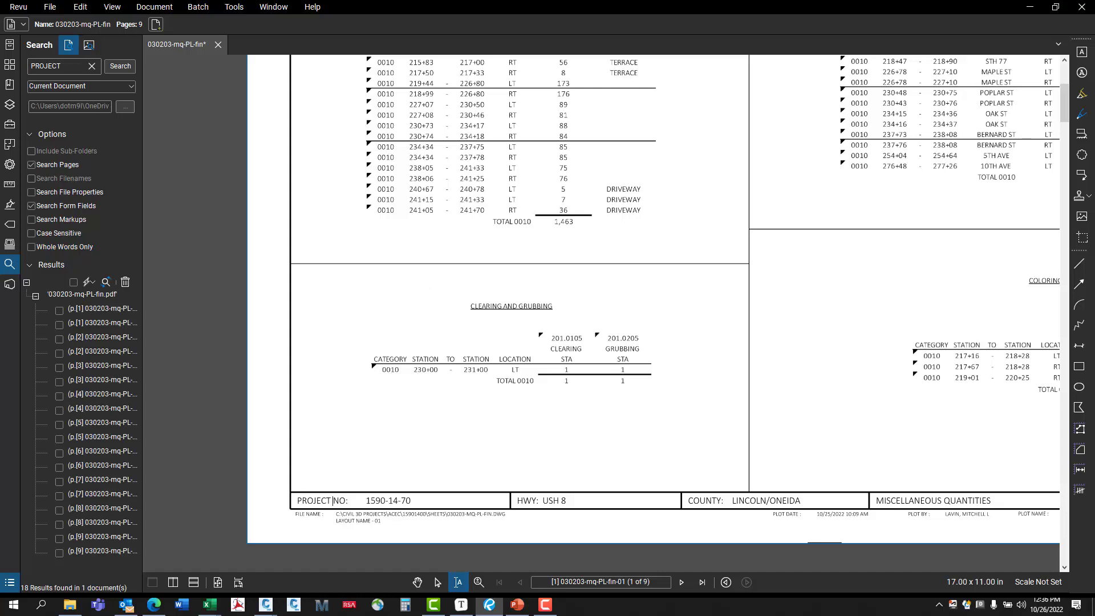
pyautogui.click(102, 312)
# Search the PDF for Clearing to test whether the linked table text is searchable.
pyautogui.click(31, 66)
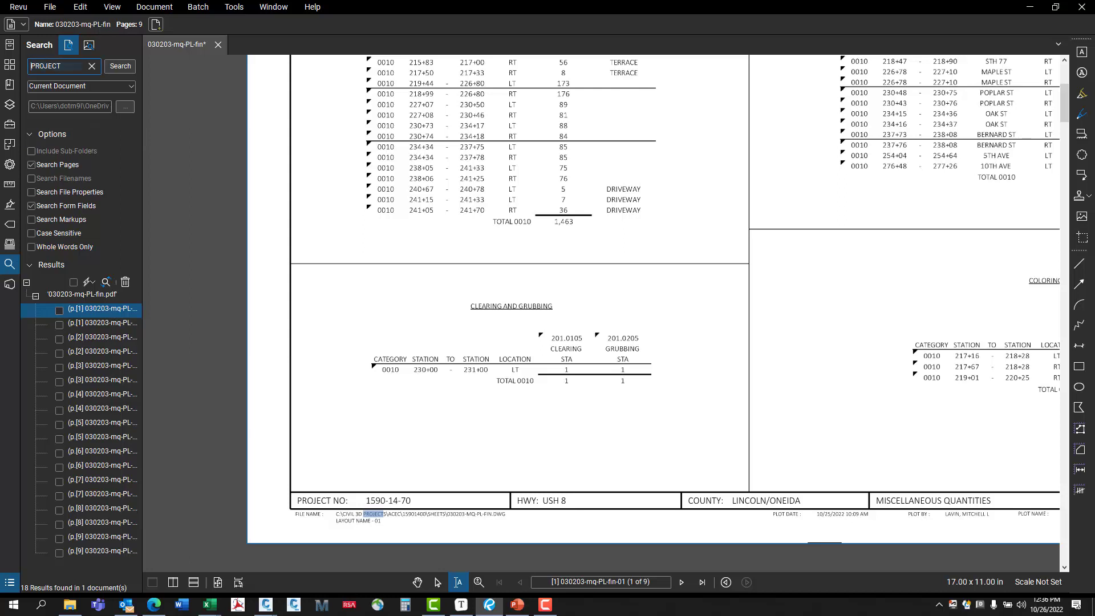
pyautogui.press('Delete')
pyautogui.press('Delete')
pyautogui.press('Delete')
pyautogui.press('Delete')
pyautogui.press('Delete')
pyautogui.press('Delete')
pyautogui.press('Delete')
pyautogui.write('Cl')
pyautogui.press('Return')
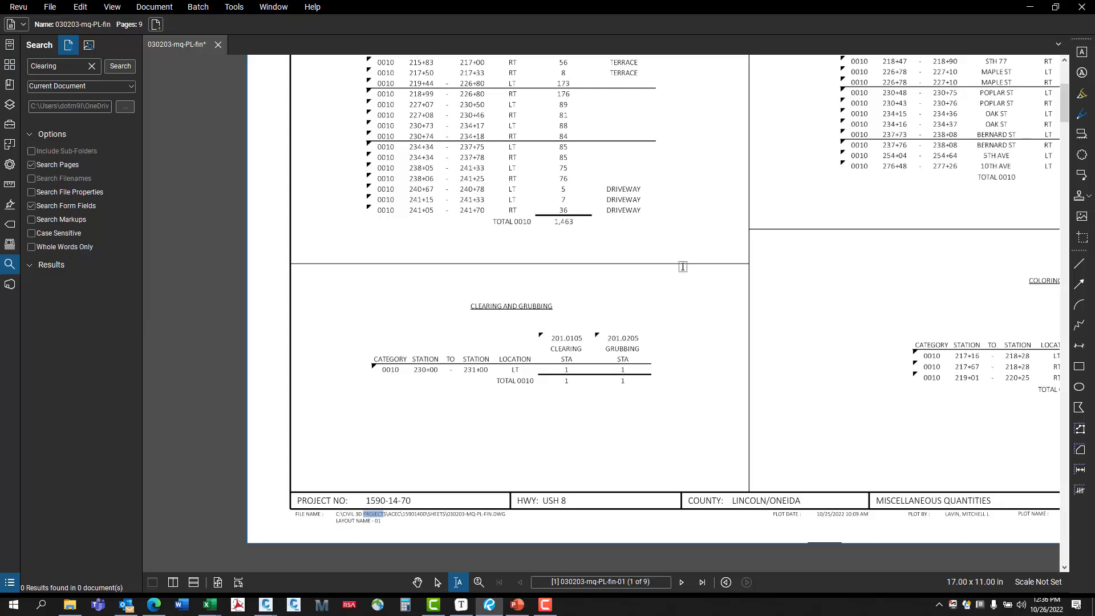
# Examine the print quality of the quantity tables and title block on the PDF's first page, then minimize the PDF.
pyautogui.scroll(-3, 576, 302)
pyautogui.scroll(2, 913, 227)
pyautogui.scroll(-1, 976, 218)
pyautogui.scroll(-2, 976, 218)
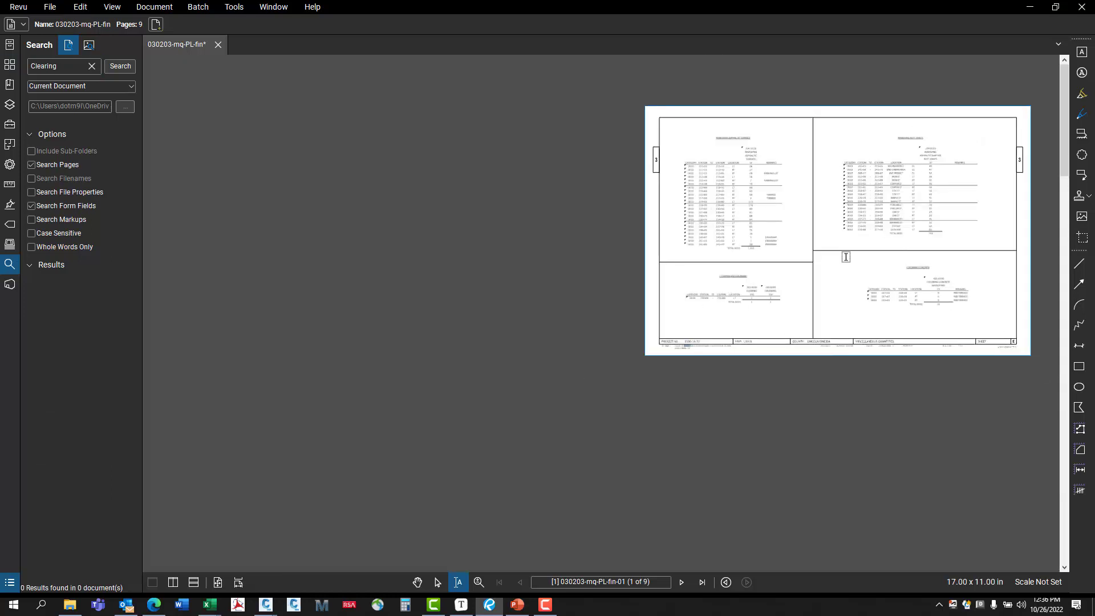
pyautogui.scroll(-2, 853, 235)
pyautogui.scroll(1, 806, 224)
pyautogui.scroll(1, 513, 453)
pyautogui.scroll(3, 536, 477)
pyautogui.scroll(1, 399, 339)
pyautogui.scroll(1, 305, 207)
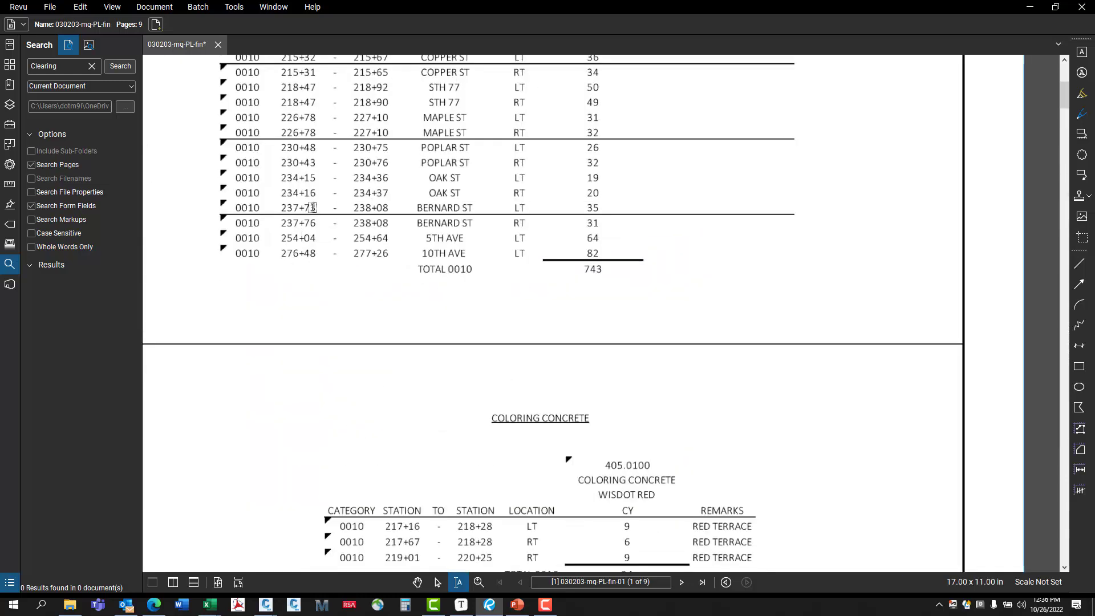
pyautogui.scroll(1, 319, 274)
pyautogui.scroll(-2, 315, 209)
pyautogui.click(437, 582)
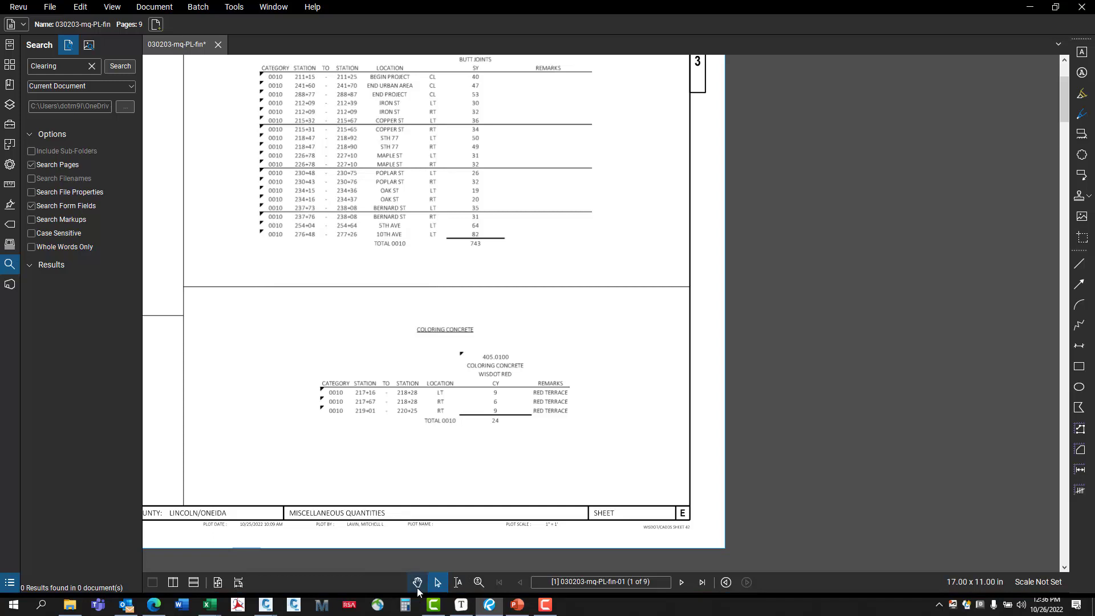
pyautogui.click(417, 584)
pyautogui.moveTo(354, 459); pyautogui.dragTo(682, 448)
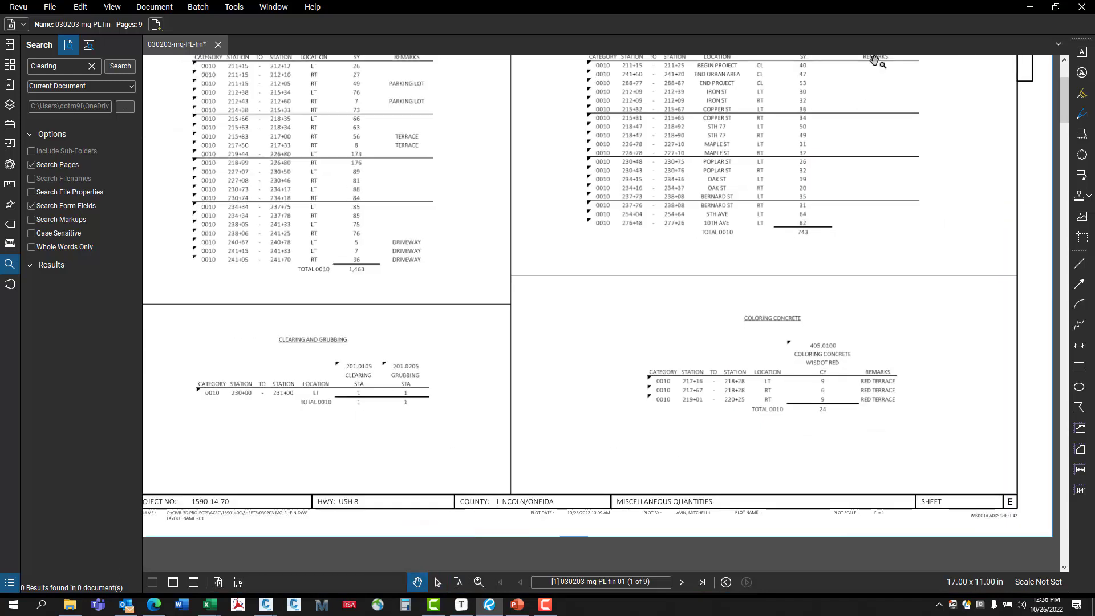
pyautogui.click(1030, 7)
# Examine in Civil 3D how the paste-linked tables display in the layout frames while the model space view changes.
pyautogui.moveTo(462, 245); pyautogui.dragTo(403, 276, button='middle')
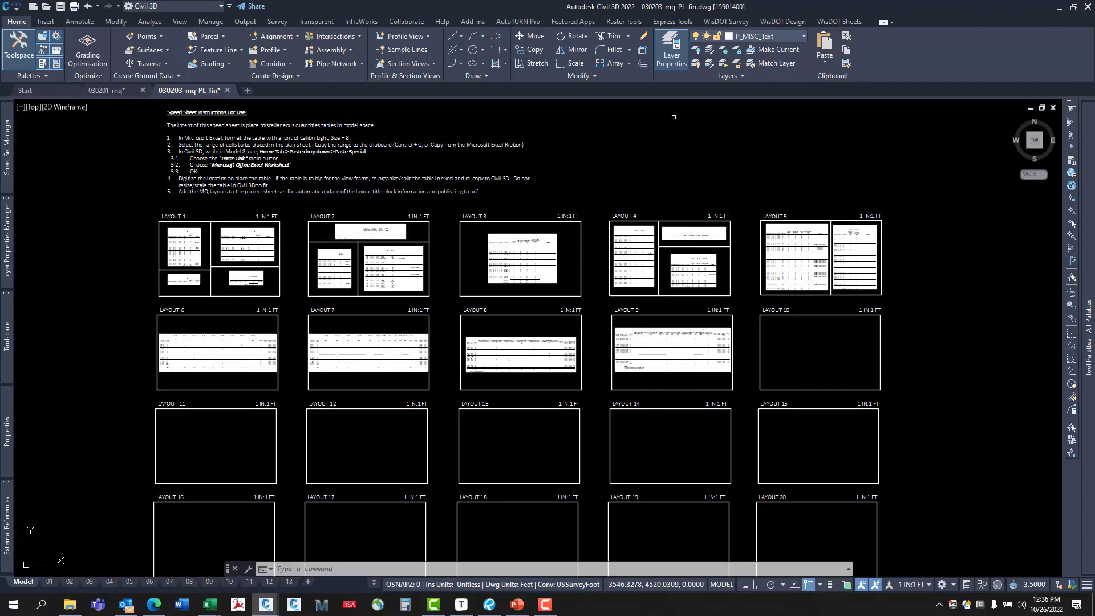
pyautogui.moveTo(589, 181); pyautogui.dragTo(594, 203, button='middle')
pyautogui.scroll(4, 531, 253)
pyautogui.moveTo(535, 252); pyautogui.dragTo(689, 180, button='middle')
pyautogui.moveTo(509, 237); pyautogui.dragTo(644, 211, button='middle')
pyautogui.scroll(-3, 643, 211)
pyautogui.moveTo(543, 237); pyautogui.dragTo(430, 303, button='middle')
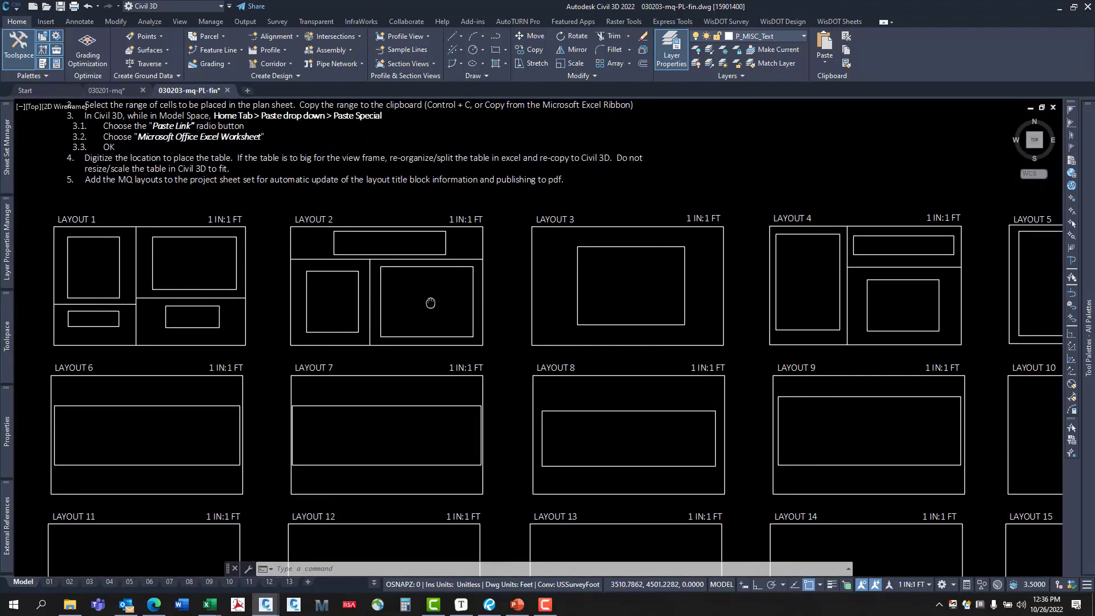
pyautogui.moveTo(379, 258)
pyautogui.mouseDown(button='middle')
pyautogui.moveTo(461, 237)
pyautogui.moveTo(381, 256)
pyautogui.moveTo(457, 246)
pyautogui.mouseUp(button='middle')
pyautogui.scroll(6, 296, 264)
pyautogui.moveTo(296, 263); pyautogui.dragTo(438, 284, button='middle')
pyautogui.scroll(2, 363, 267)
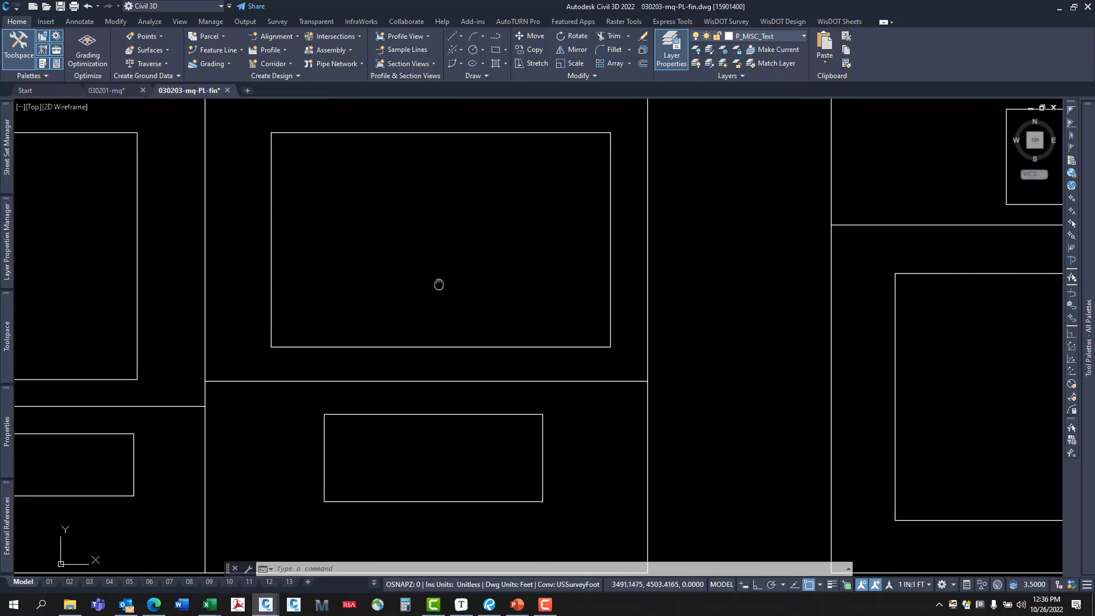
pyautogui.scroll(-2, 438, 284)
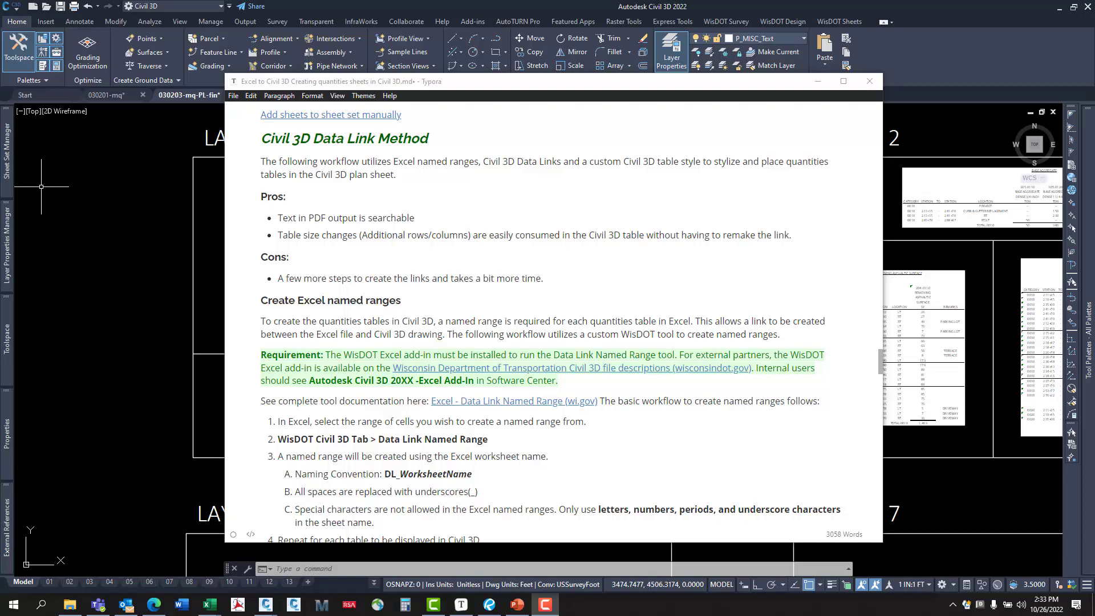
# Open the linked WisDOT Civil 3D file descriptions page to find the Excel add-in installers, and skim the Data Link notes.
pyautogui.scroll(-3, 411, 249)
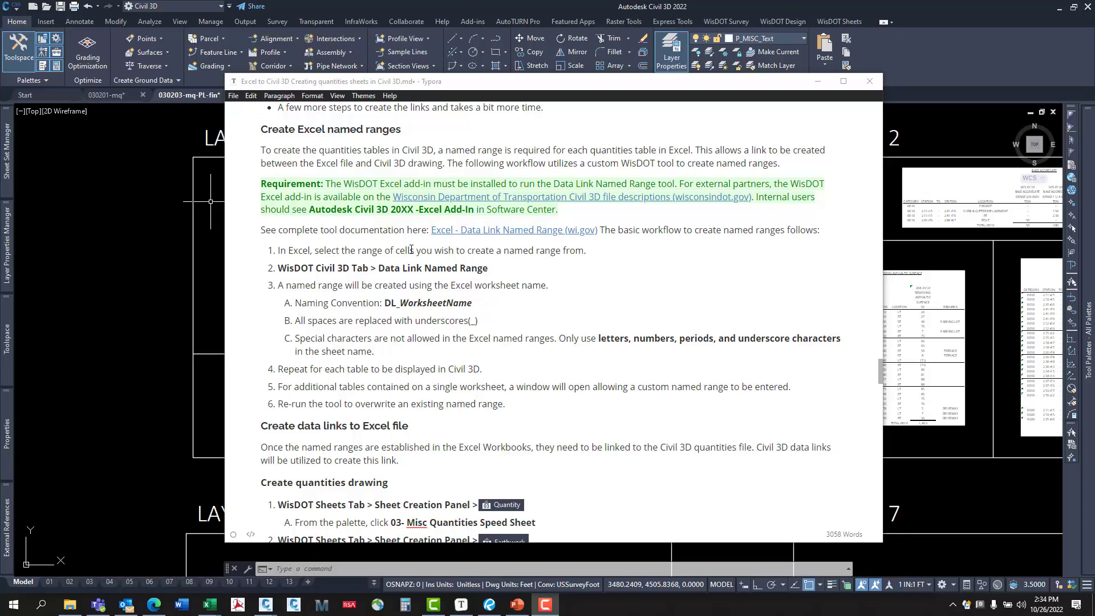
pyautogui.keyDown('ctrl'); pyautogui.click(642, 201); pyautogui.keyUp('ctrl')
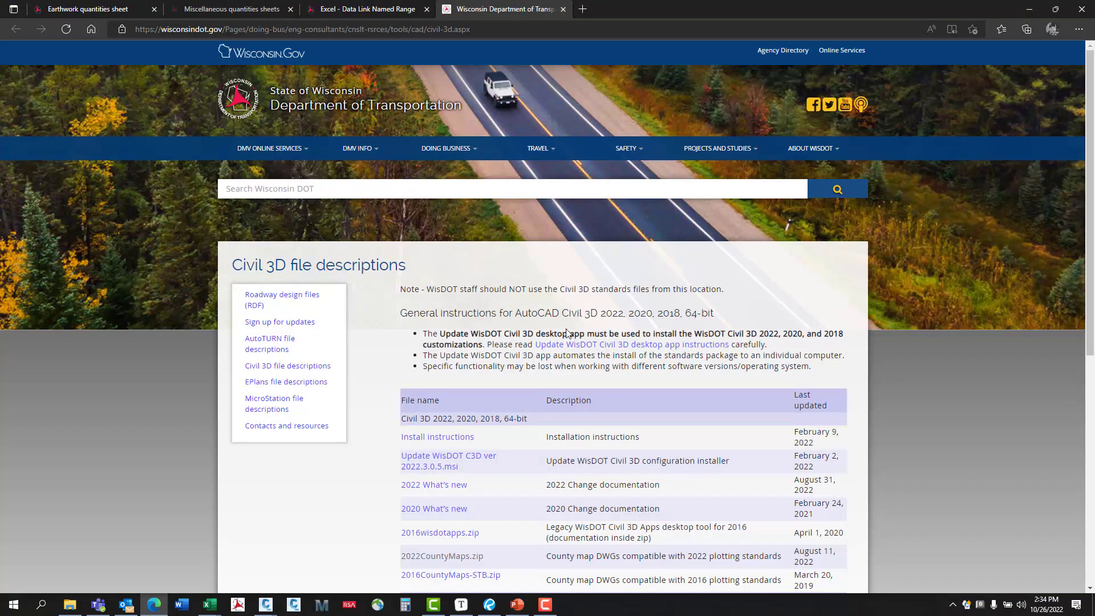
pyautogui.scroll(-5, 603, 313)
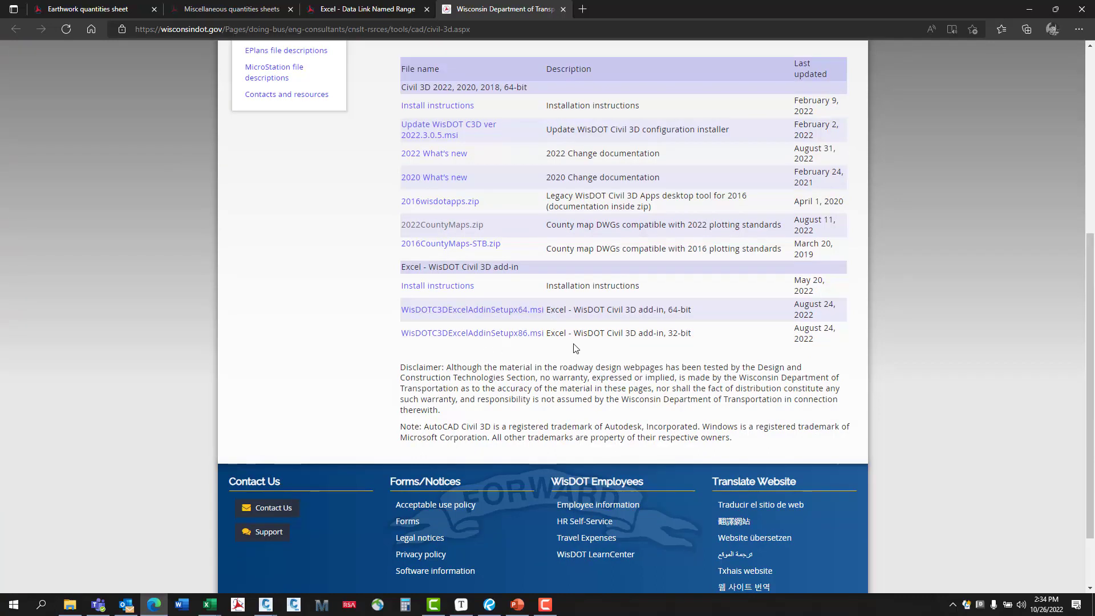
pyautogui.click(1032, 11)
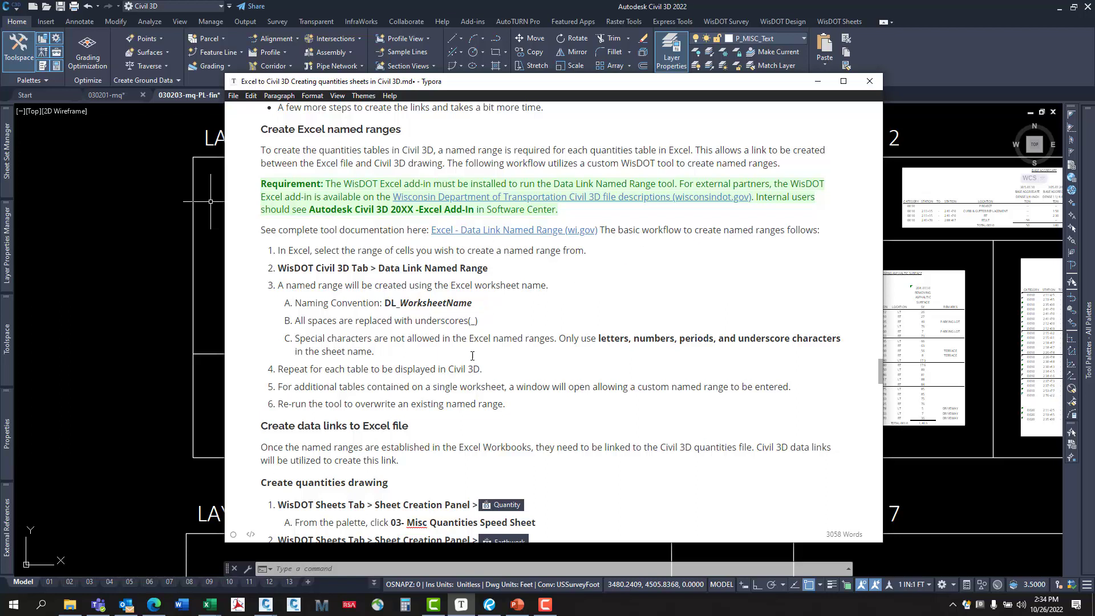
pyautogui.scroll(-10, 500, 253)
pyautogui.scroll(6, 501, 255)
pyautogui.scroll(6, 501, 255)
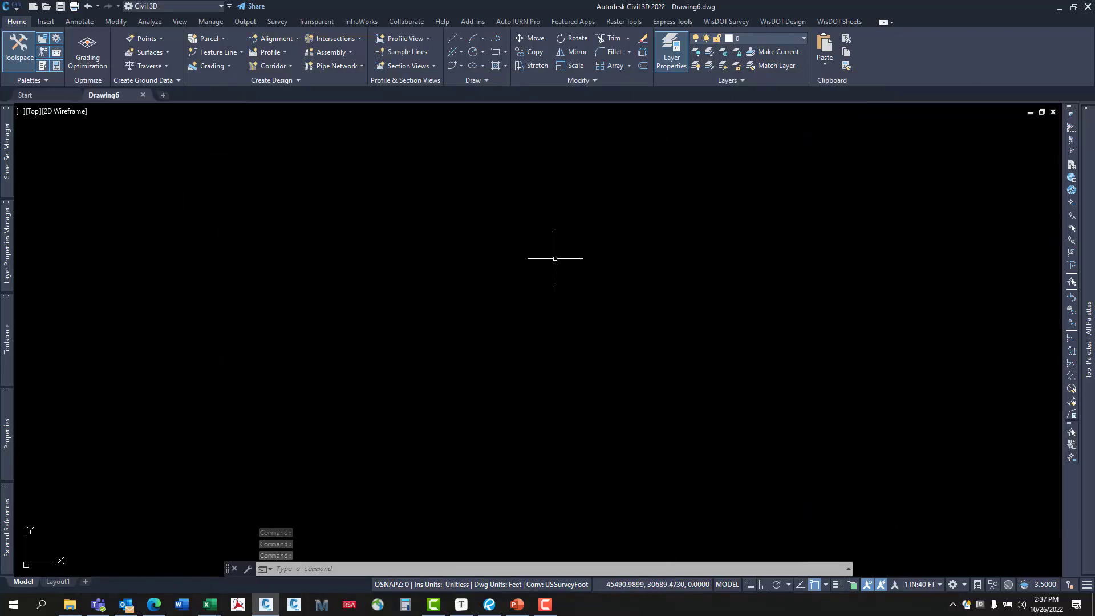
# Switch to the 1175-21-70-Q2P-2.xlsx workbook, show the WisDOT Civil 3D tools and select A1:G8 on the 201.0105 CLEAR GRUB sheet.
pyautogui.click(1087, 6)
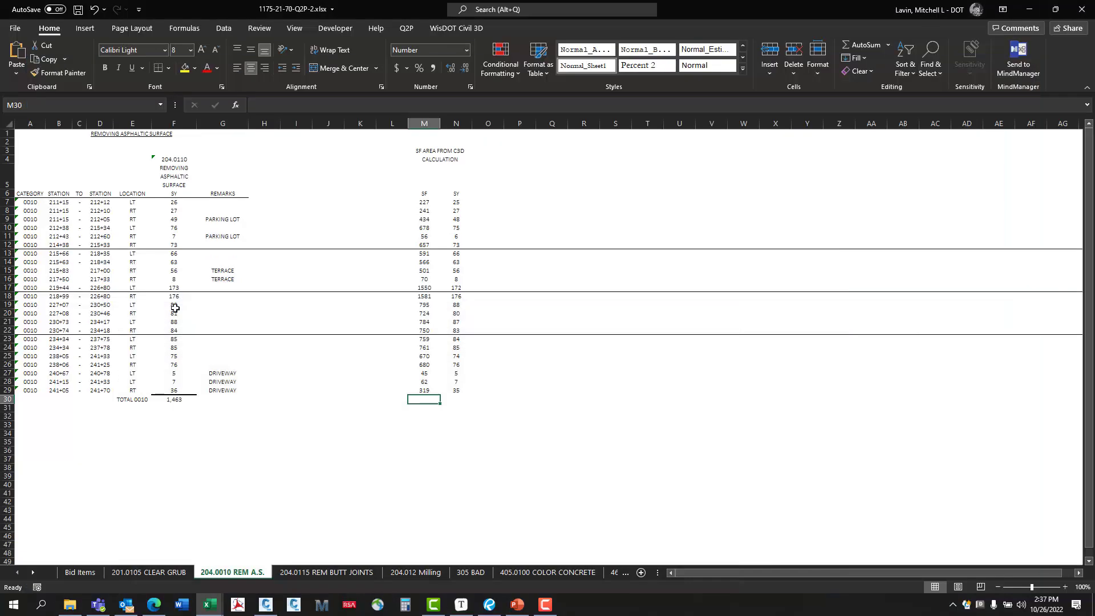
pyautogui.click(177, 321)
pyautogui.click(179, 573)
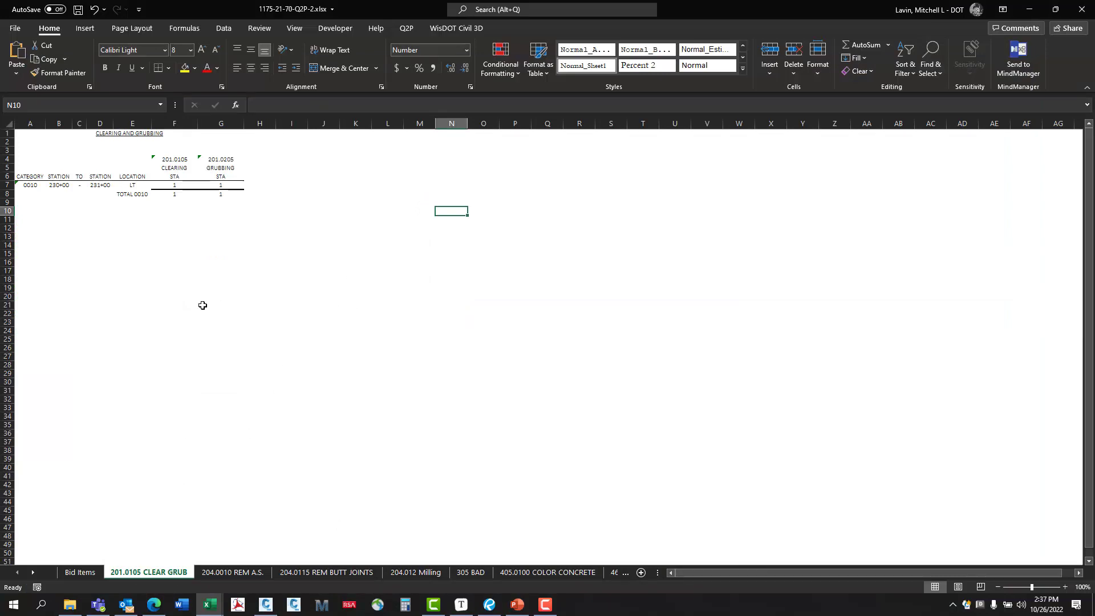
pyautogui.click(286, 273)
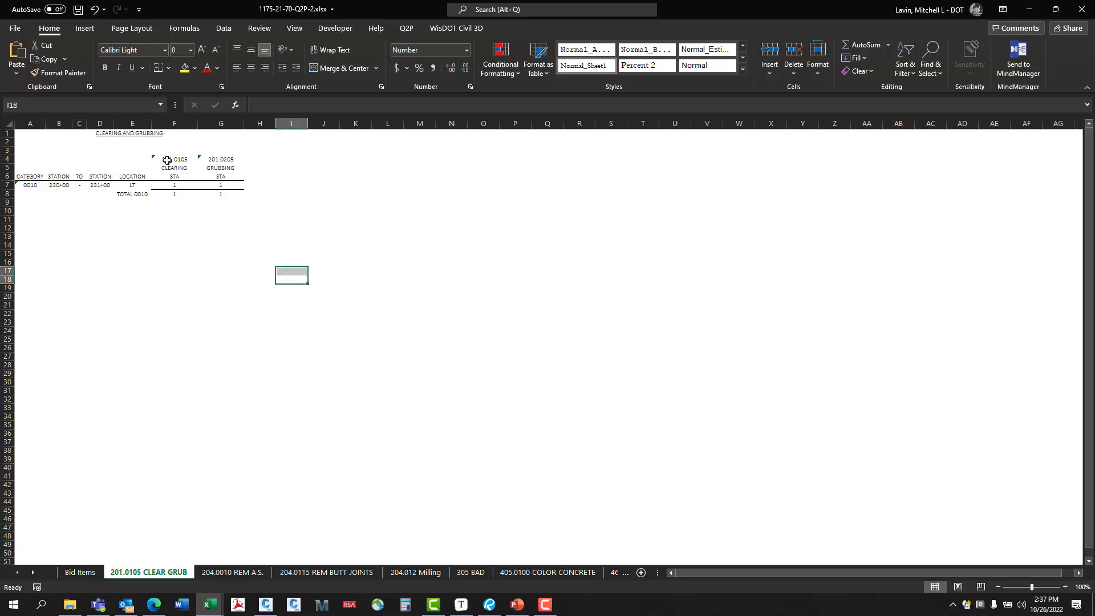
pyautogui.click(439, 29)
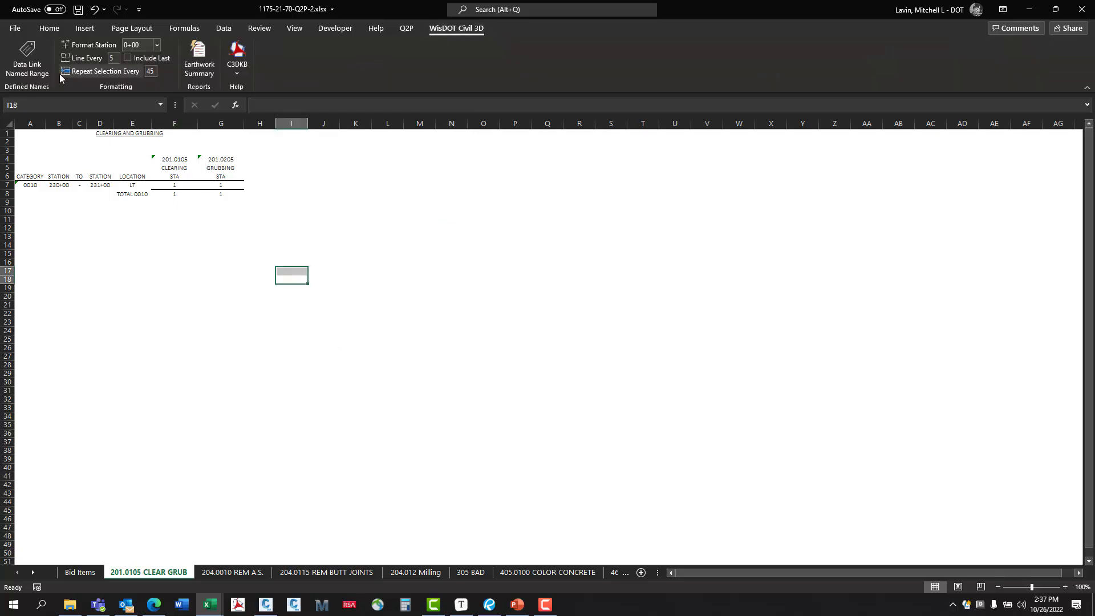
pyautogui.moveTo(152, 137); pyautogui.dragTo(161, 195)
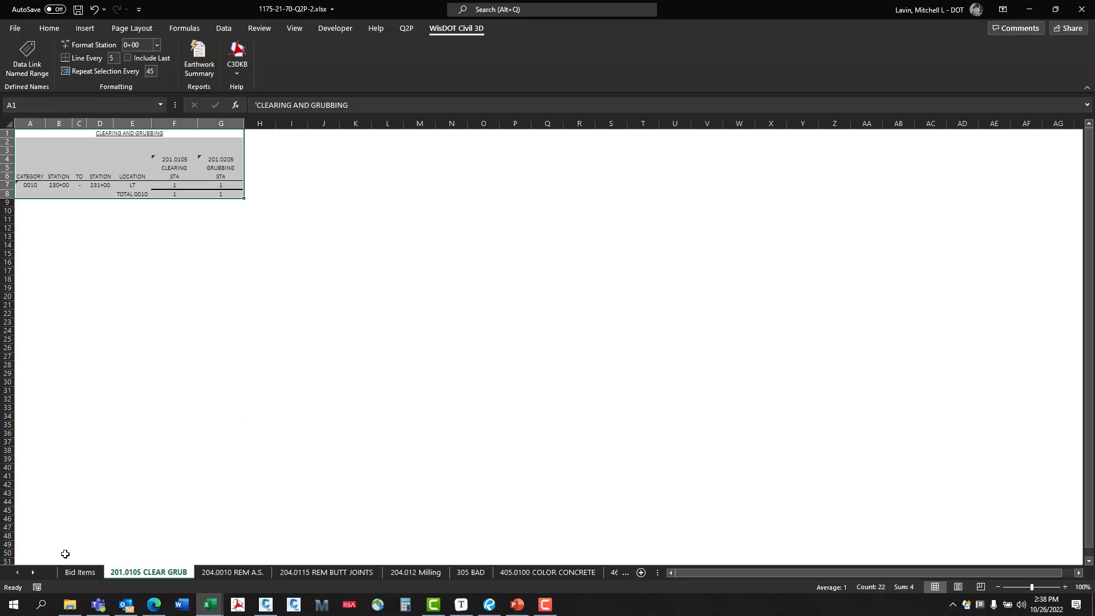
# Rename the 201.0105 CLEAR GRUB worksheet as 201.0105-CLEAR GRUB.
pyautogui.click(32, 573)
pyautogui.doubleClick(144, 572)
pyautogui.click(147, 573)
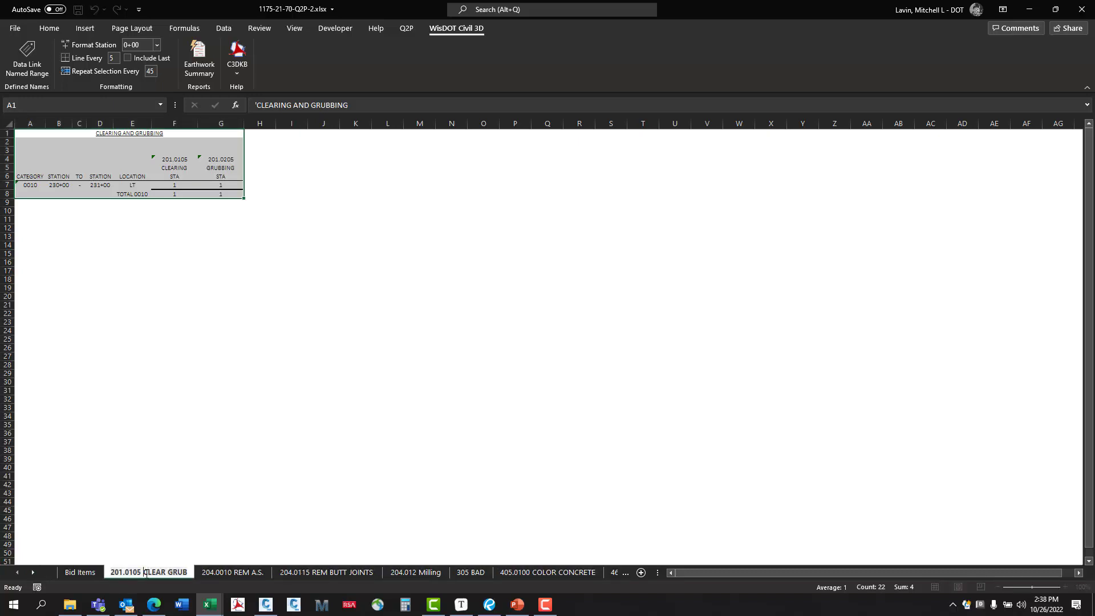
pyautogui.press('BackSpace')
pyautogui.write('-')
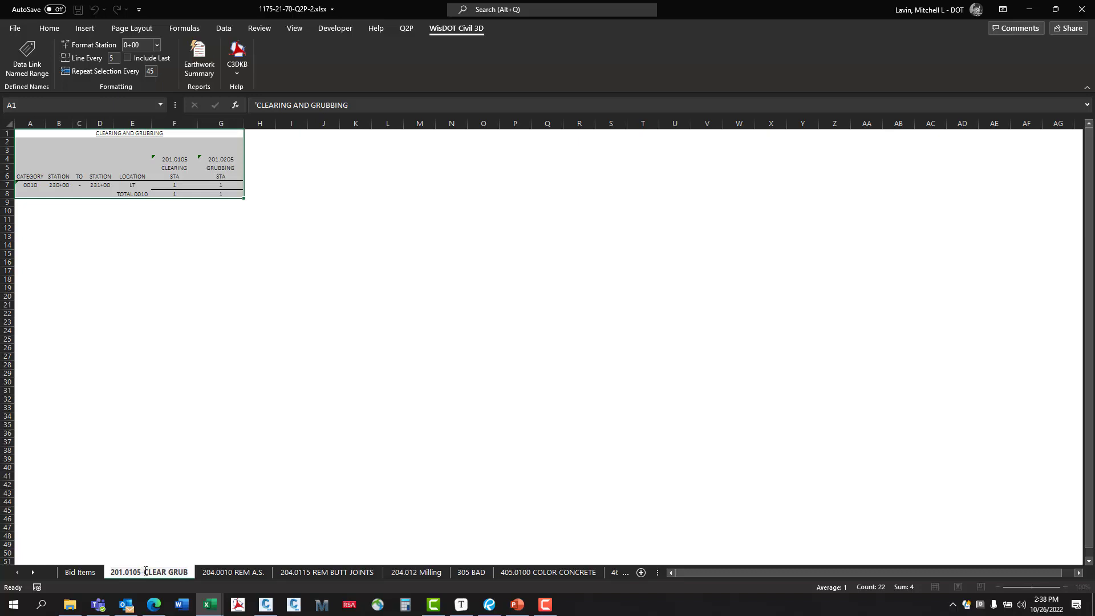
pyautogui.click(321, 450)
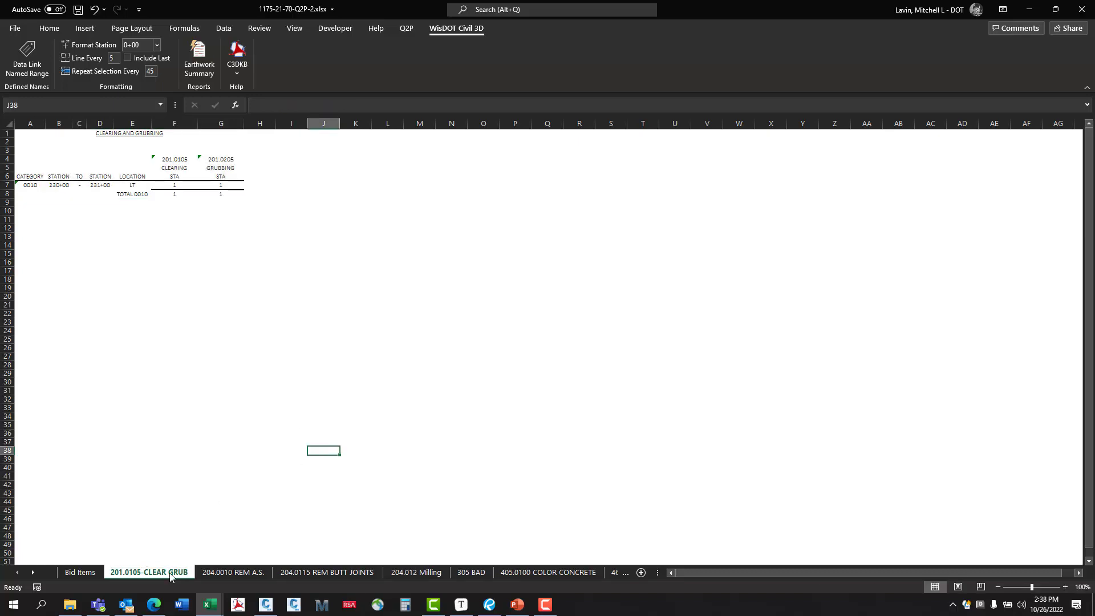
# Try to create a data link named range from the Clearing and Grubbing table using the hyphenated sheet name.
pyautogui.moveTo(124, 140); pyautogui.dragTo(136, 197)
pyautogui.click(27, 59)
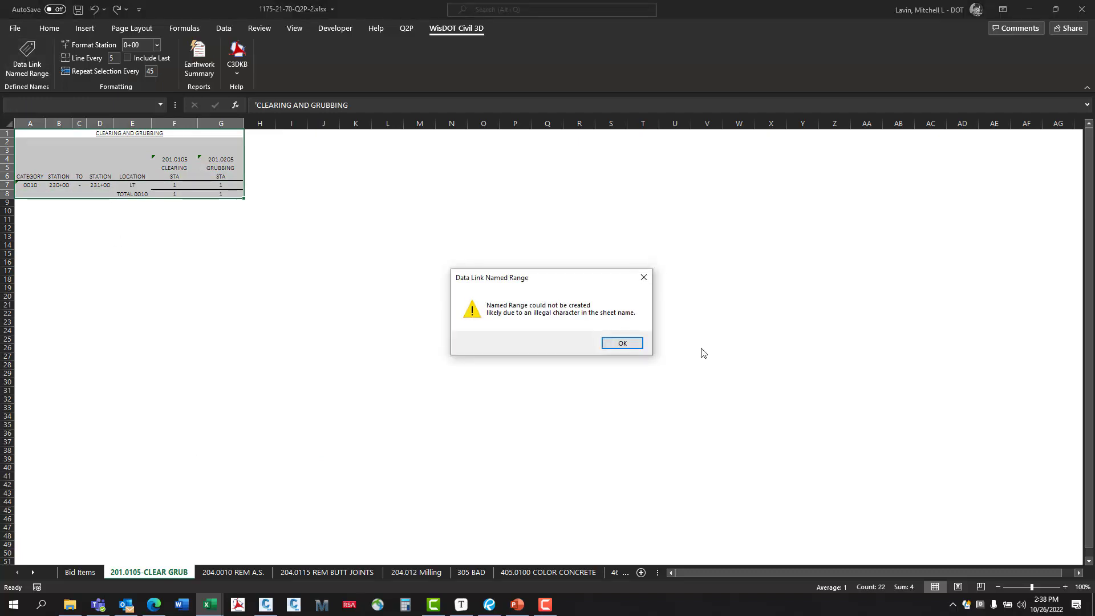
pyautogui.moveTo(559, 283); pyautogui.dragTo(481, 282)
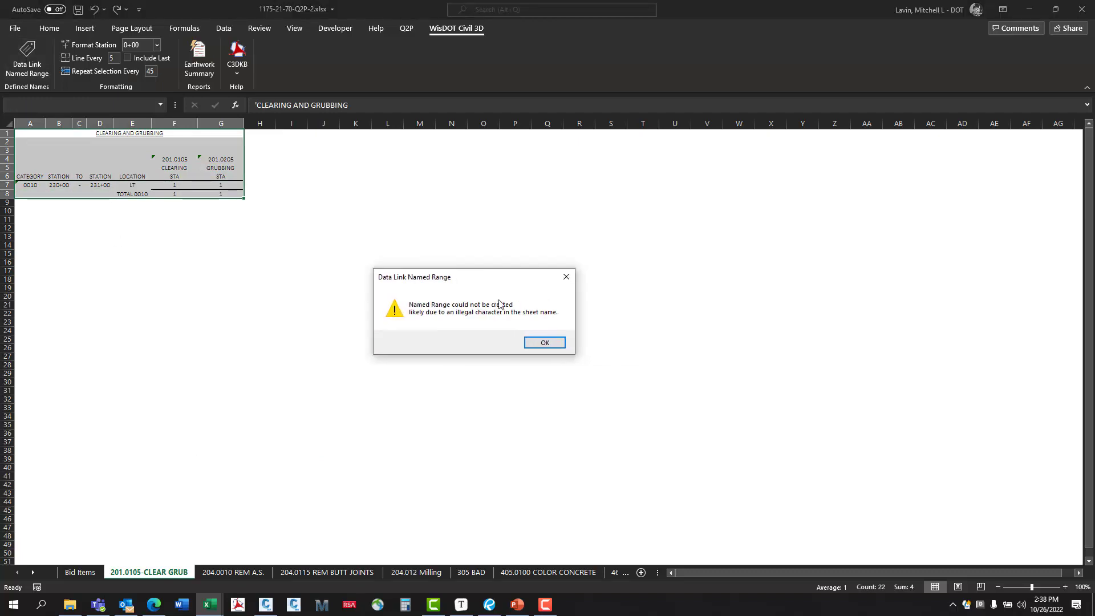
pyautogui.click(544, 344)
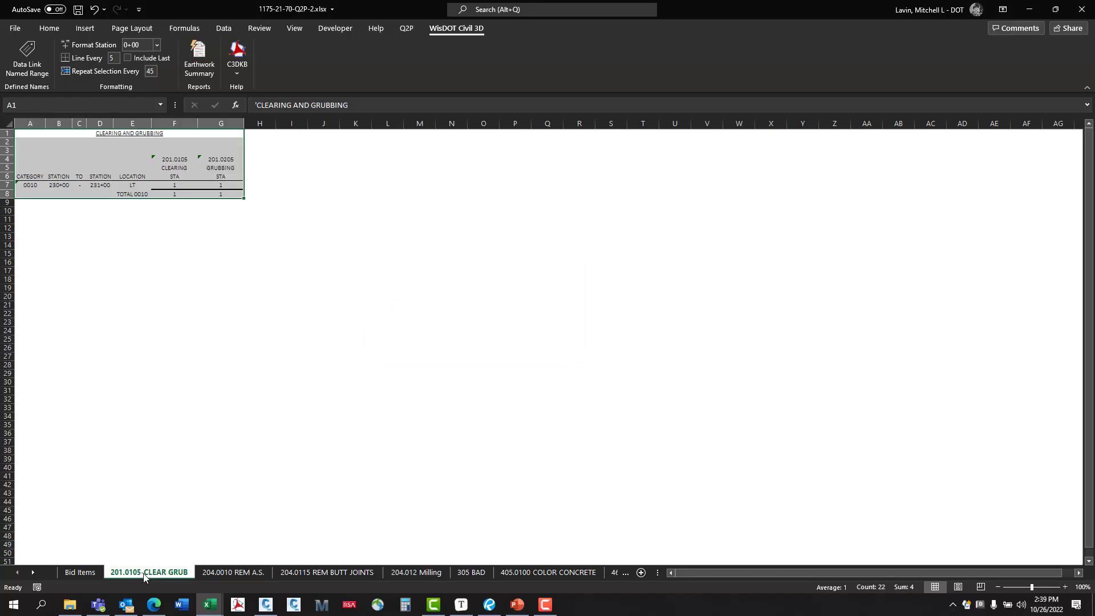
# Rename the worksheet back to 201.0105 CLEAR GRUB, with a space instead of the hyphen.
pyautogui.rightClick(143, 576)
pyautogui.click(172, 451)
pyautogui.click(147, 574)
pyautogui.press('BackSpace')
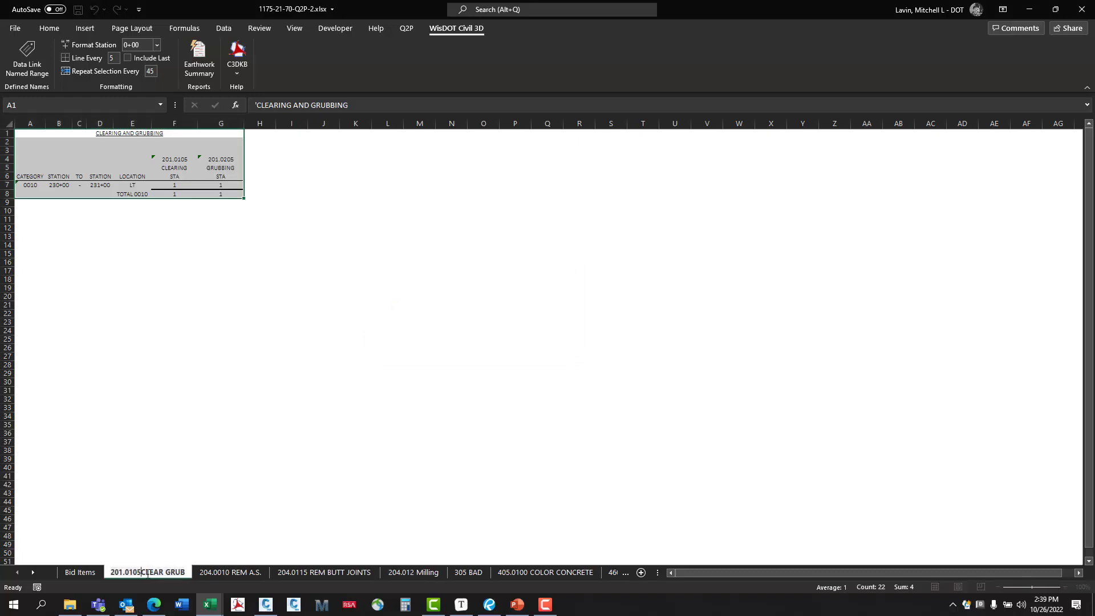
pyautogui.click(248, 486)
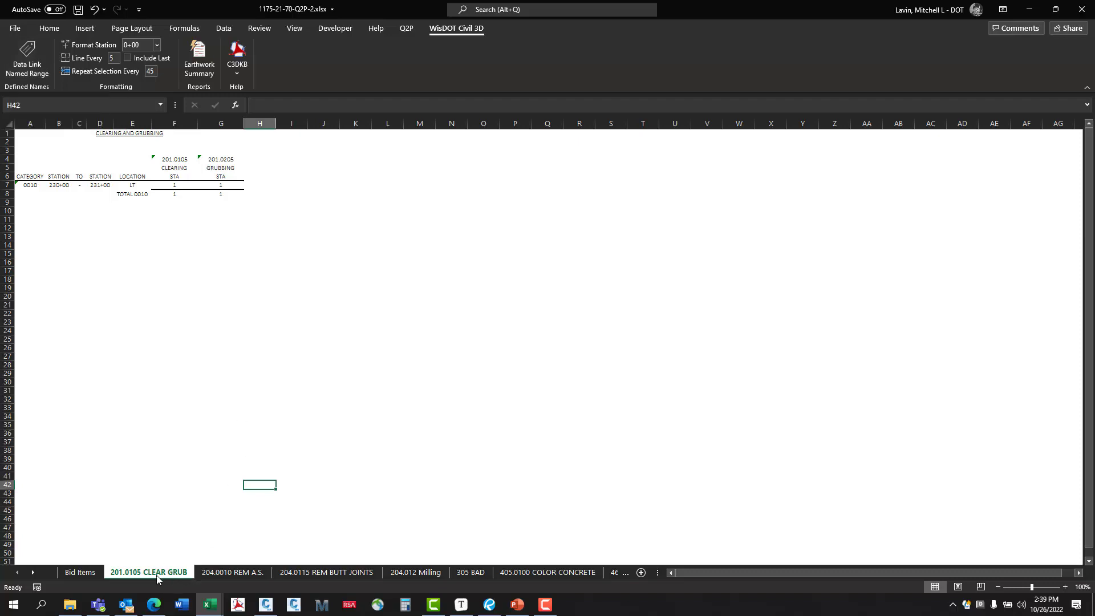
# Select the Clearing and Grubbing table in A1:G8 and check which named ranges the workbook already has.
pyautogui.click(132, 203)
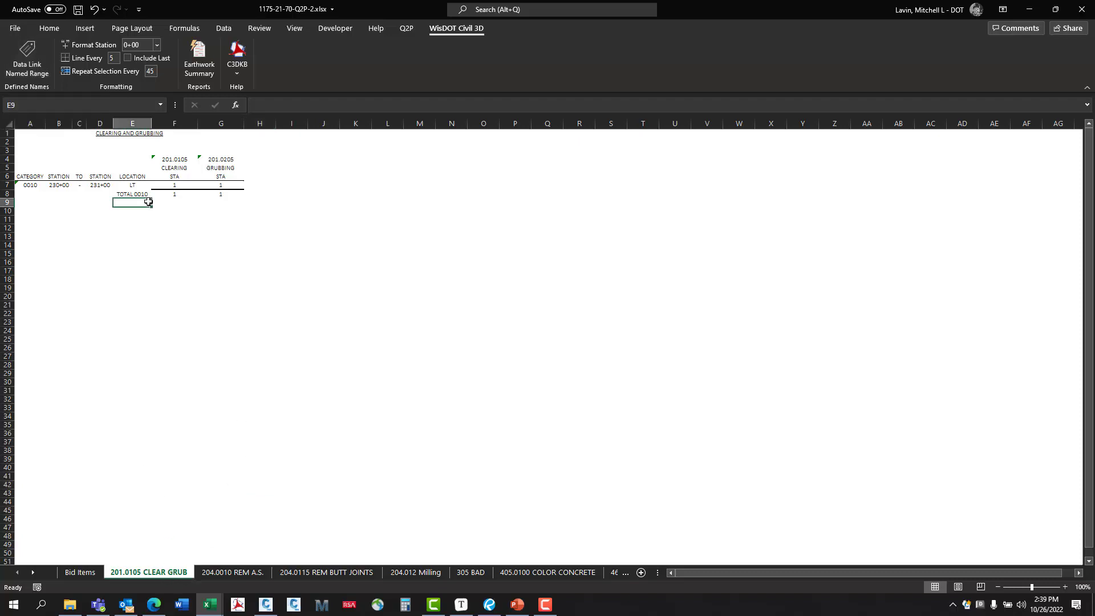
pyautogui.moveTo(146, 135); pyautogui.dragTo(147, 196)
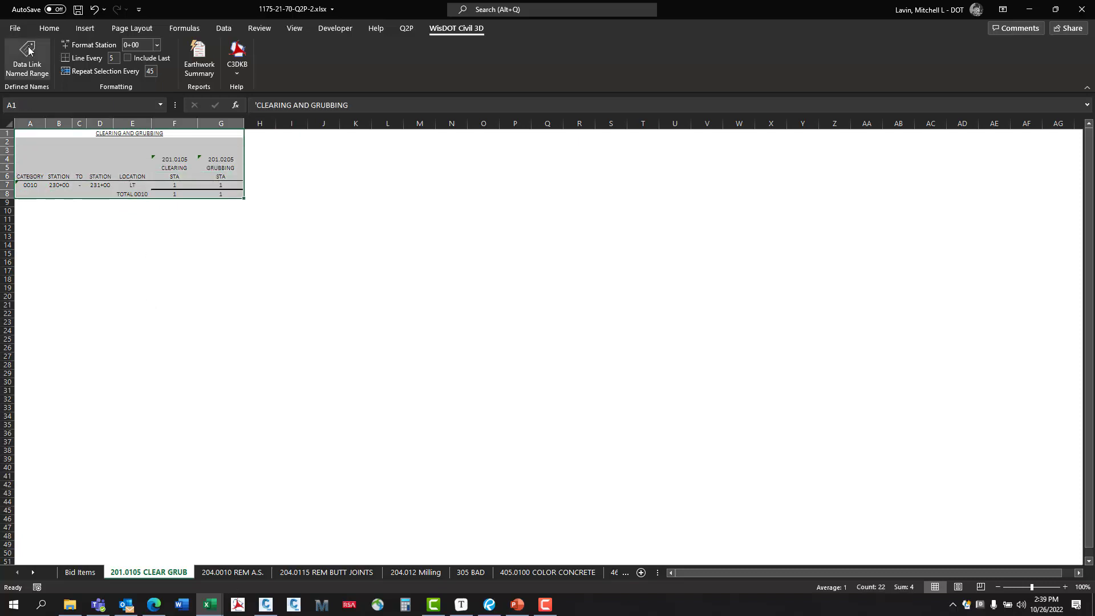
pyautogui.click(160, 105)
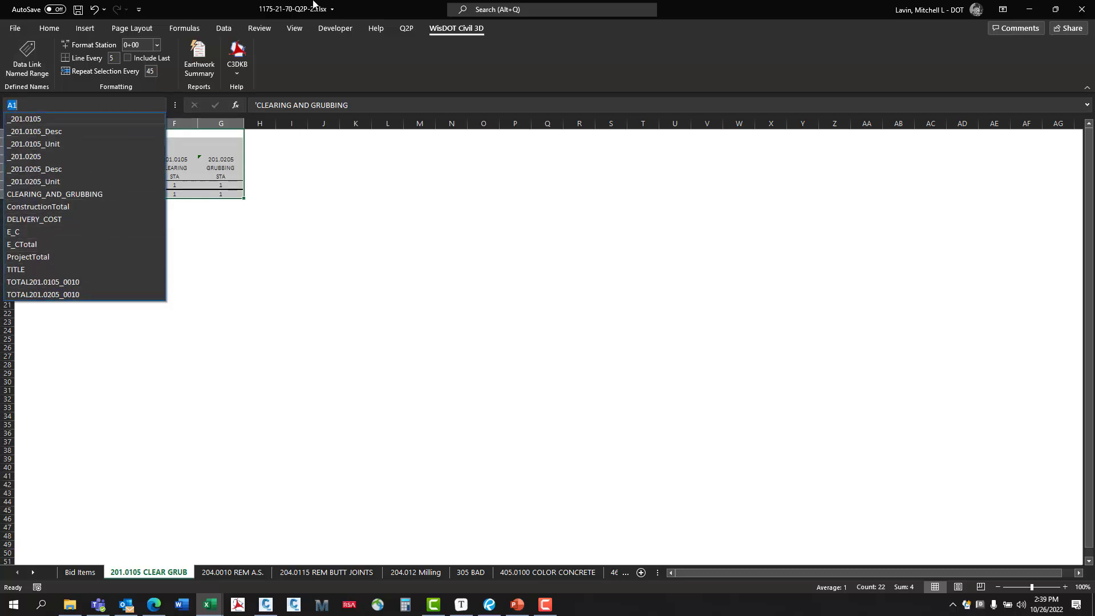
pyautogui.click(690, 5)
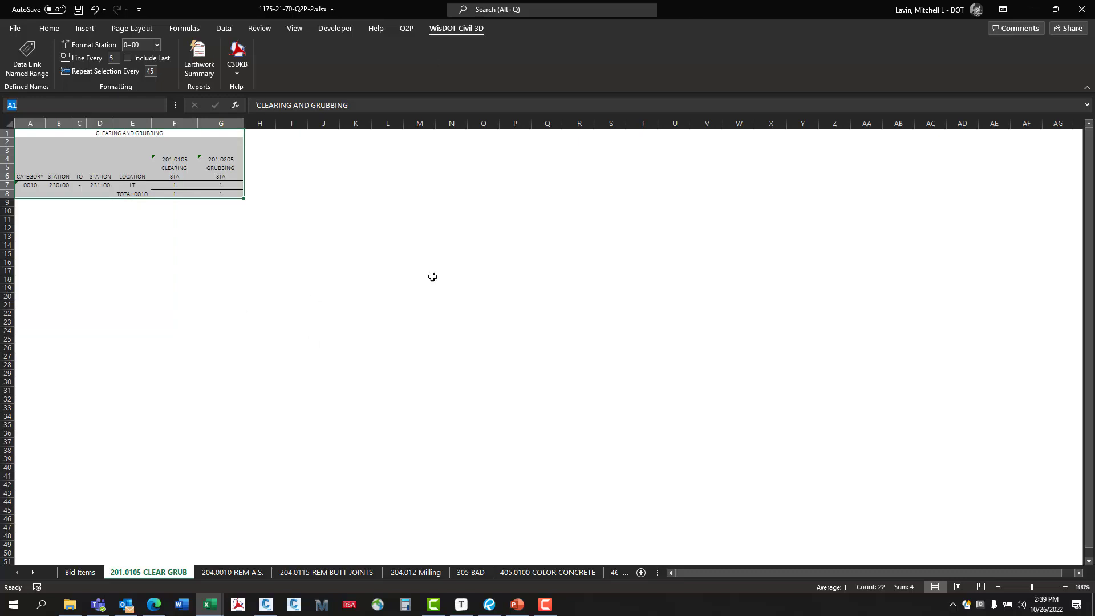
# Create a data link named range for A1:G8 and select DL_201.0105_CLEAR_GRUB from the defined names to verify it.
pyautogui.click(32, 52)
pyautogui.click(305, 353)
pyautogui.moveTo(131, 133); pyautogui.dragTo(156, 192)
pyautogui.click(161, 104)
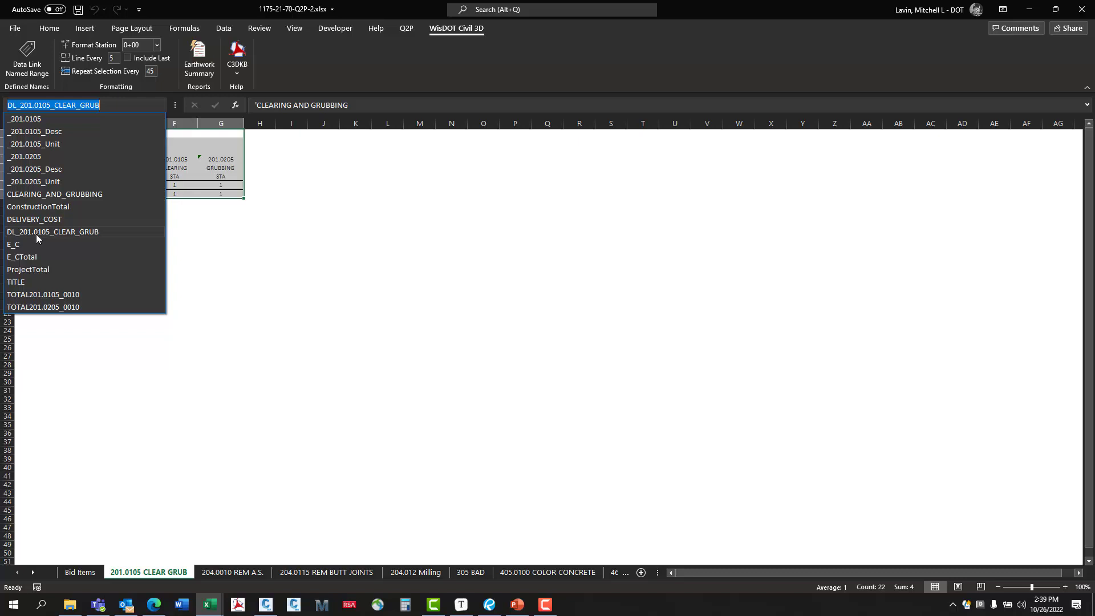
pyautogui.click(70, 232)
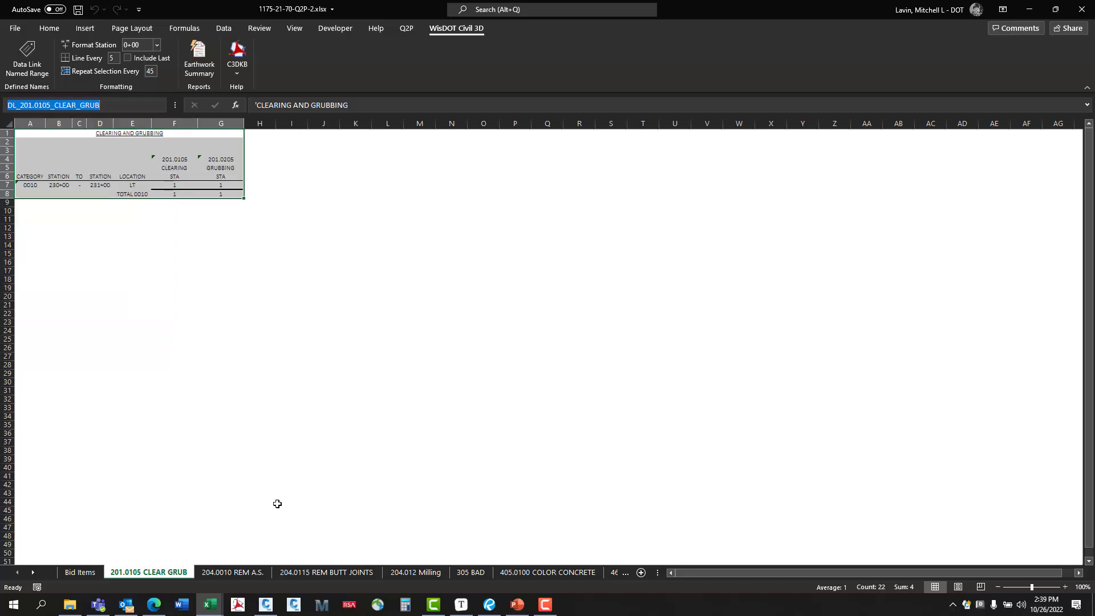
# Create data link named ranges for the complete tables on the 204.0010 REM A.S. and 204.0115 REM BUTT JOINTS sheets.
pyautogui.click(215, 578)
pyautogui.moveTo(135, 134); pyautogui.dragTo(195, 400)
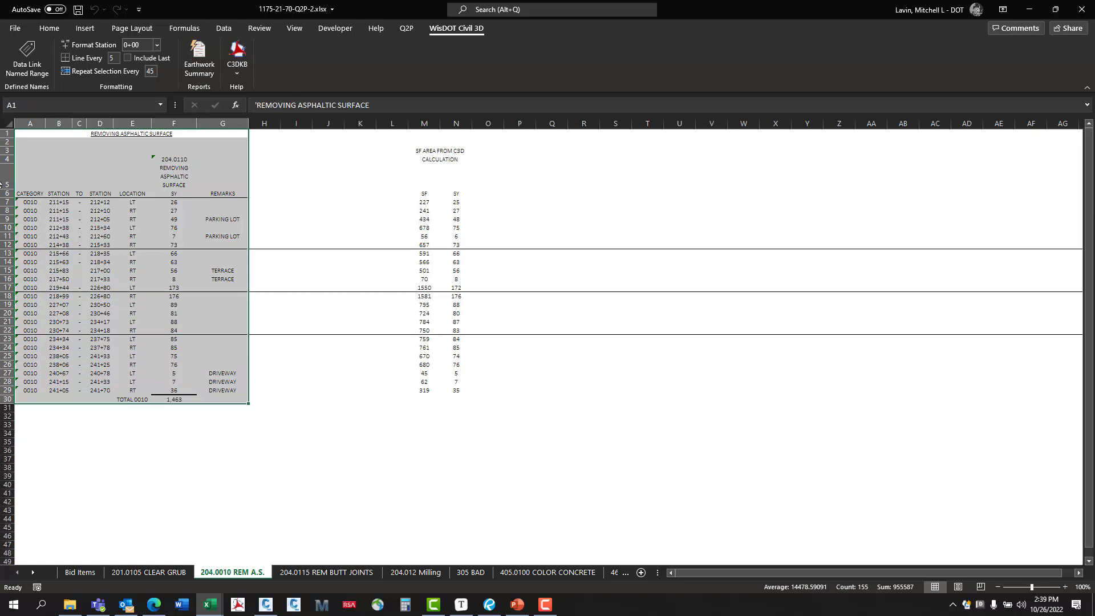
pyautogui.click(340, 573)
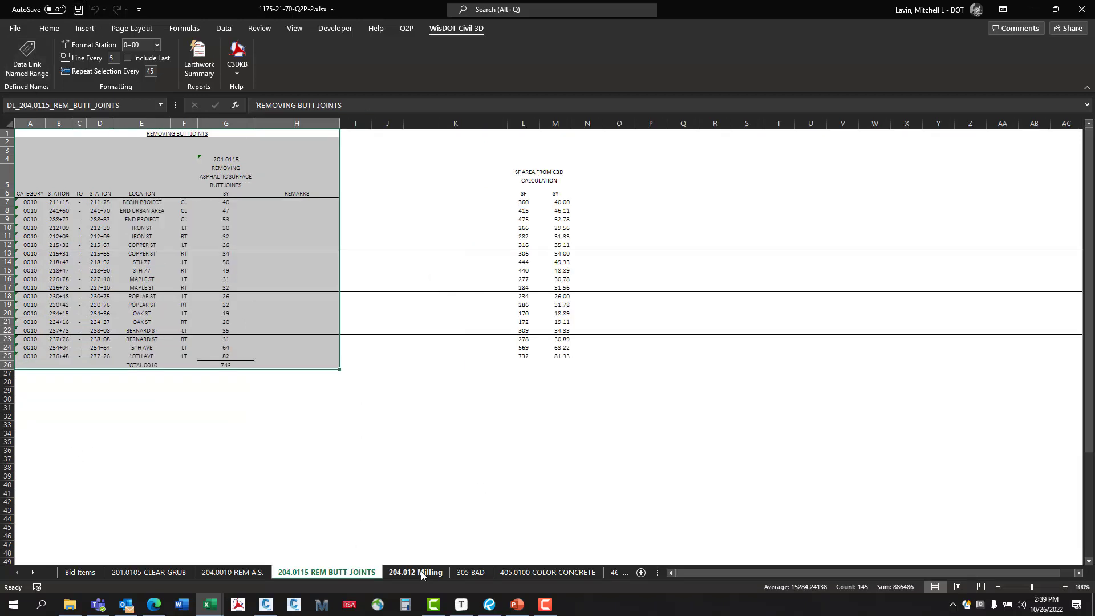
# Create data link named ranges for the complete tables on the 204.012 Milling and 305 BAD sheets.
pyautogui.click(419, 573)
pyautogui.click(49, 61)
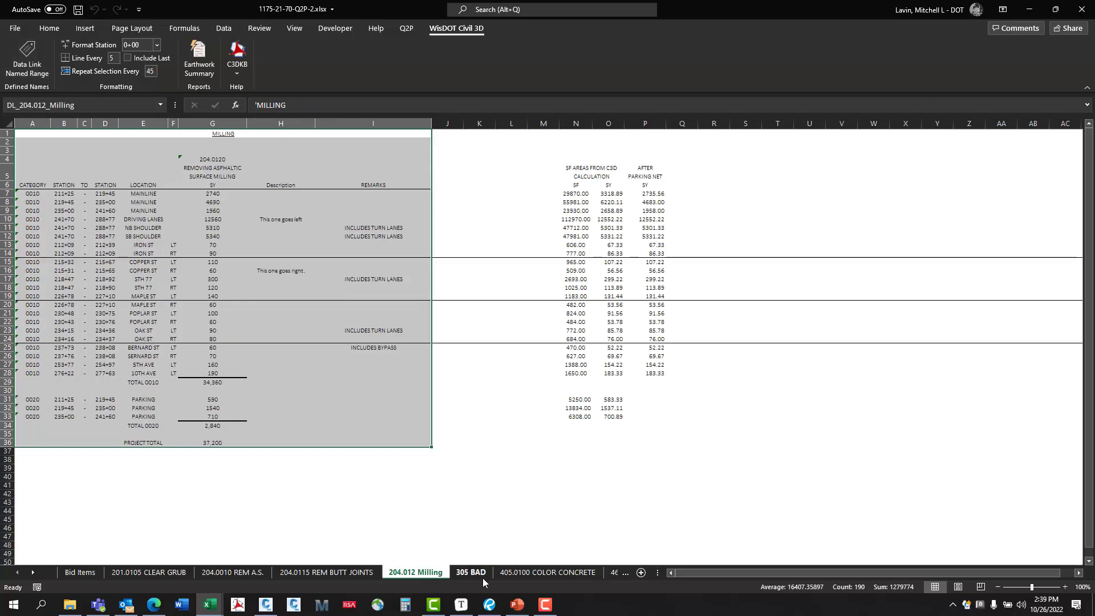
pyautogui.click(468, 573)
pyautogui.click(23, 47)
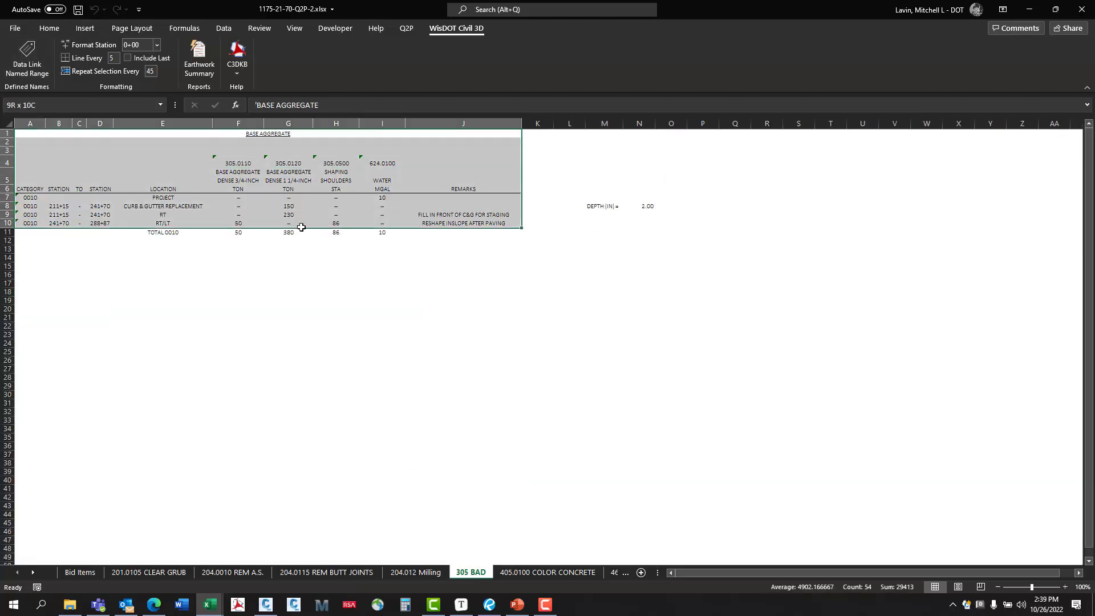
pyautogui.click(557, 385)
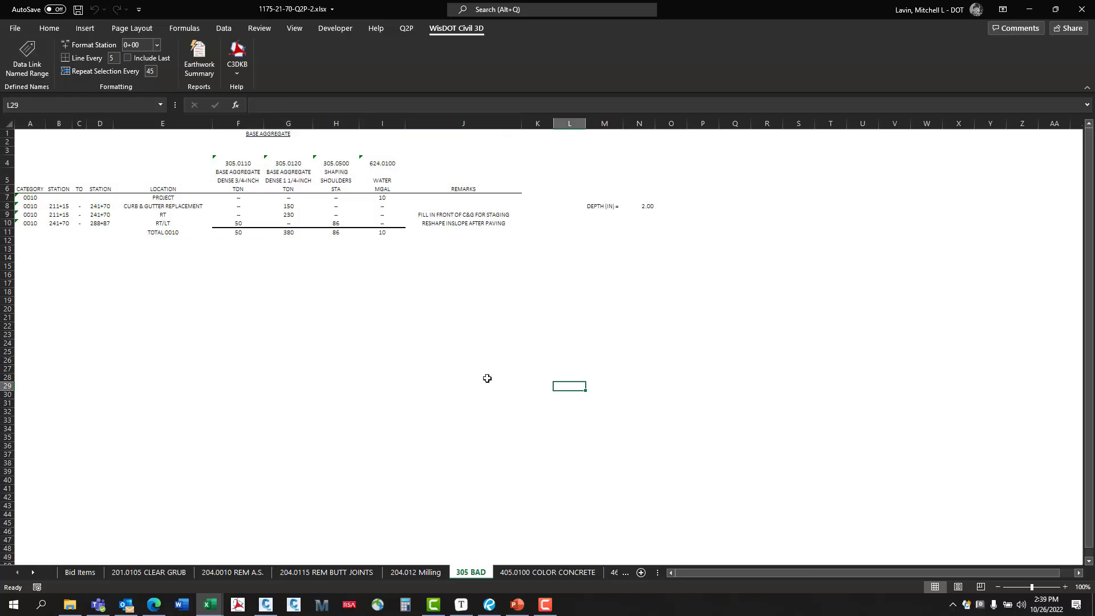
# Switch to the ewrk-8-No_named_ranges.xlsx workbook and examine the length and layout of the earthwork table on sheet 8.
pyautogui.click(209, 604)
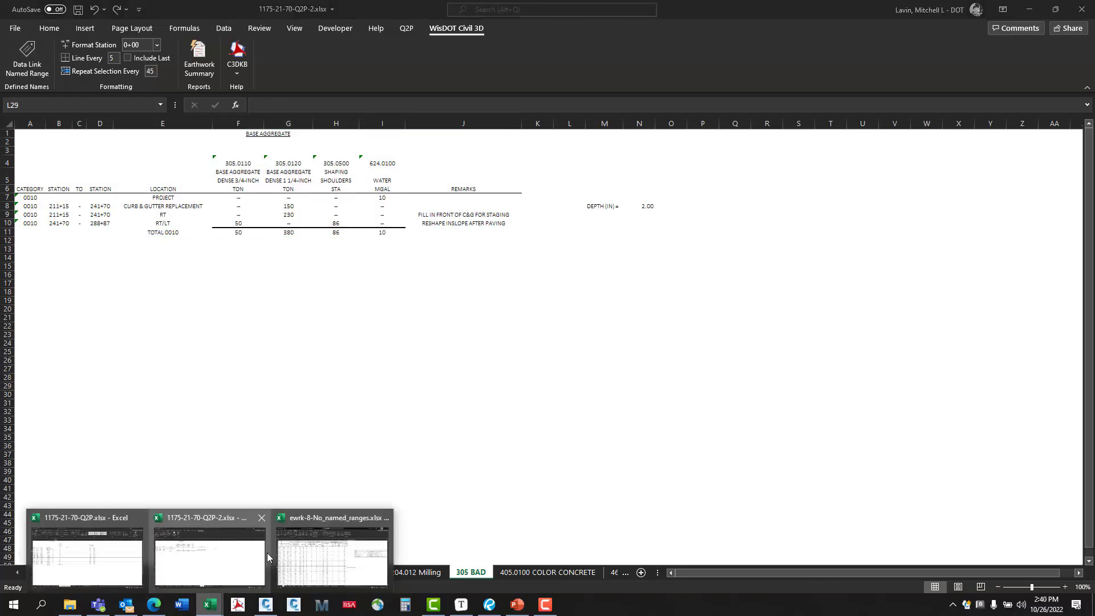
pyautogui.click(320, 566)
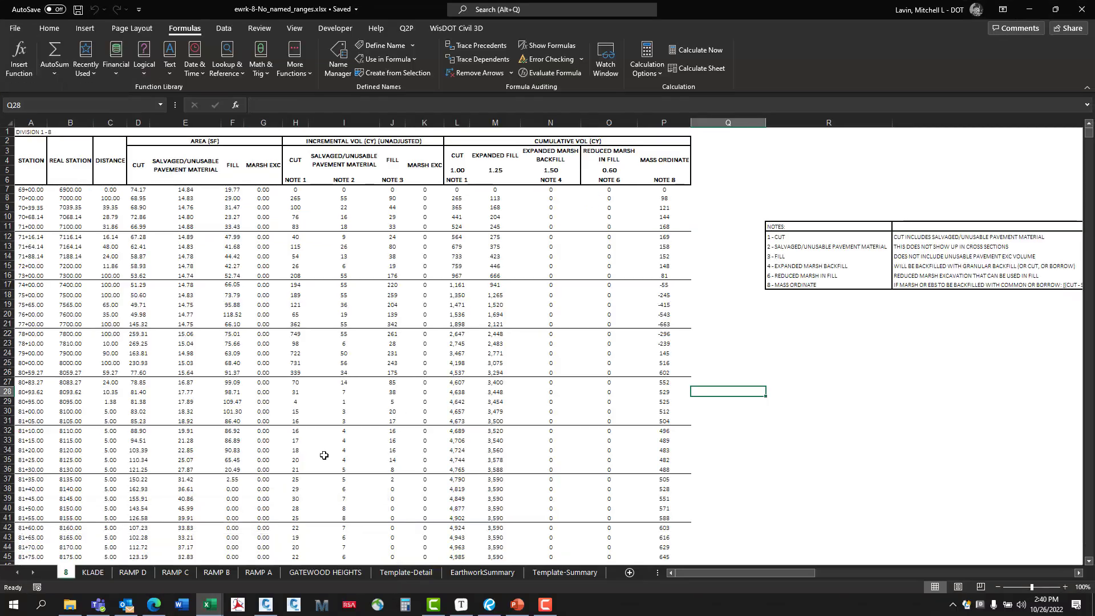
pyautogui.click(318, 372)
pyautogui.scroll(-4, 318, 372)
pyautogui.scroll(4, 318, 372)
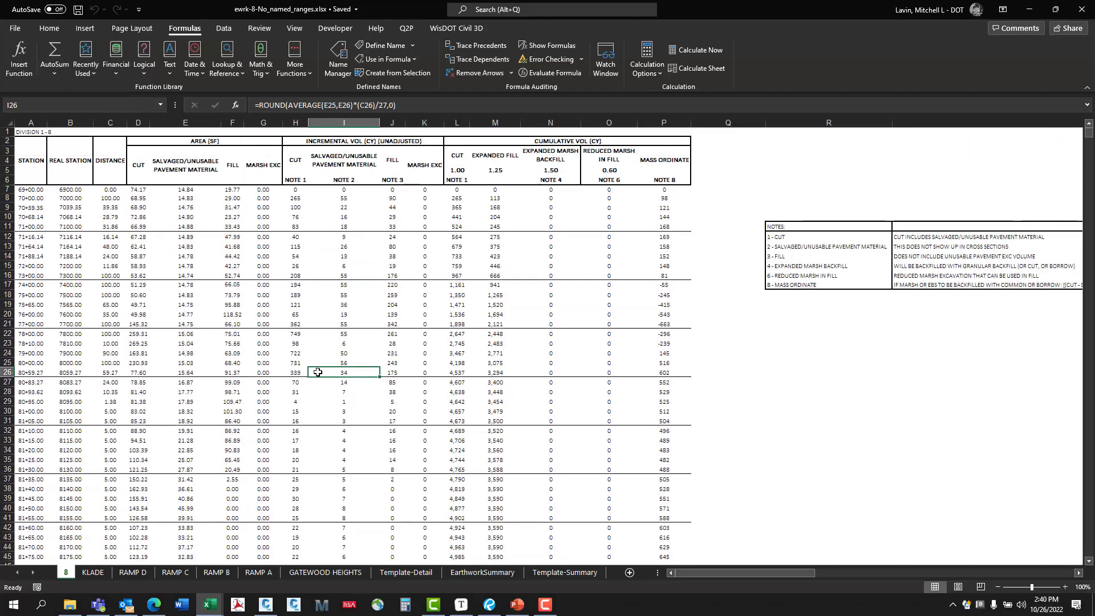
pyautogui.scroll(-5, 707, 313)
pyautogui.scroll(5, 713, 320)
pyautogui.scroll(-4, 468, 362)
pyautogui.scroll(1, 468, 363)
pyautogui.scroll(3, 468, 363)
# Select A1:K39 of the earthwork table to inspect its extent, and select the DIVISION 1 - 8 title cell alone.
pyautogui.click(823, 256)
pyautogui.moveTo(93, 133); pyautogui.dragTo(433, 499)
pyautogui.scroll(-18, 565, 409)
pyautogui.scroll(18, 565, 408)
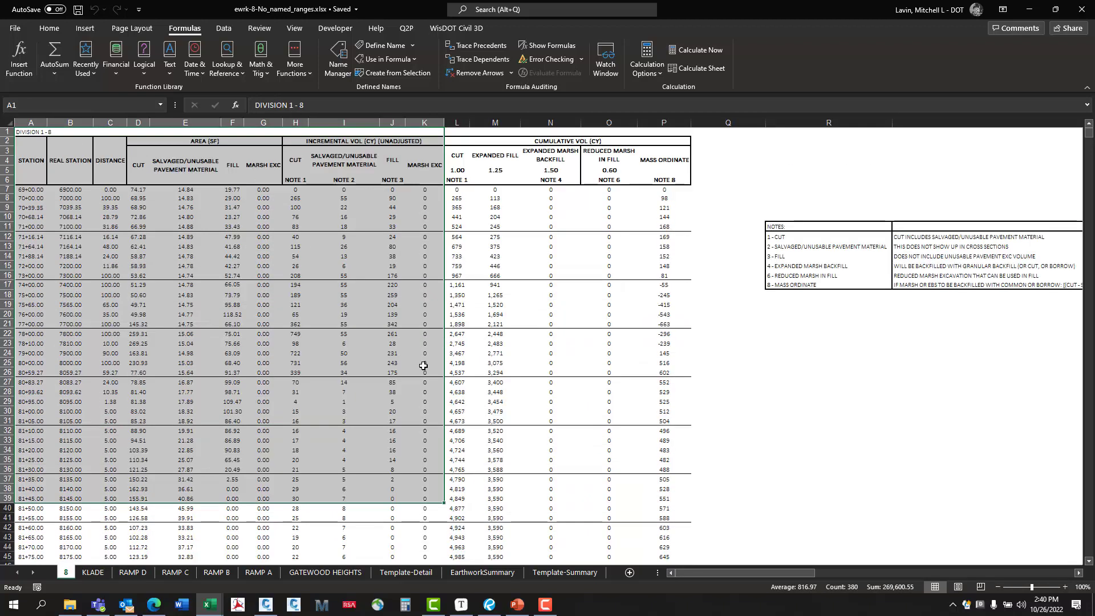
pyautogui.click(698, 282)
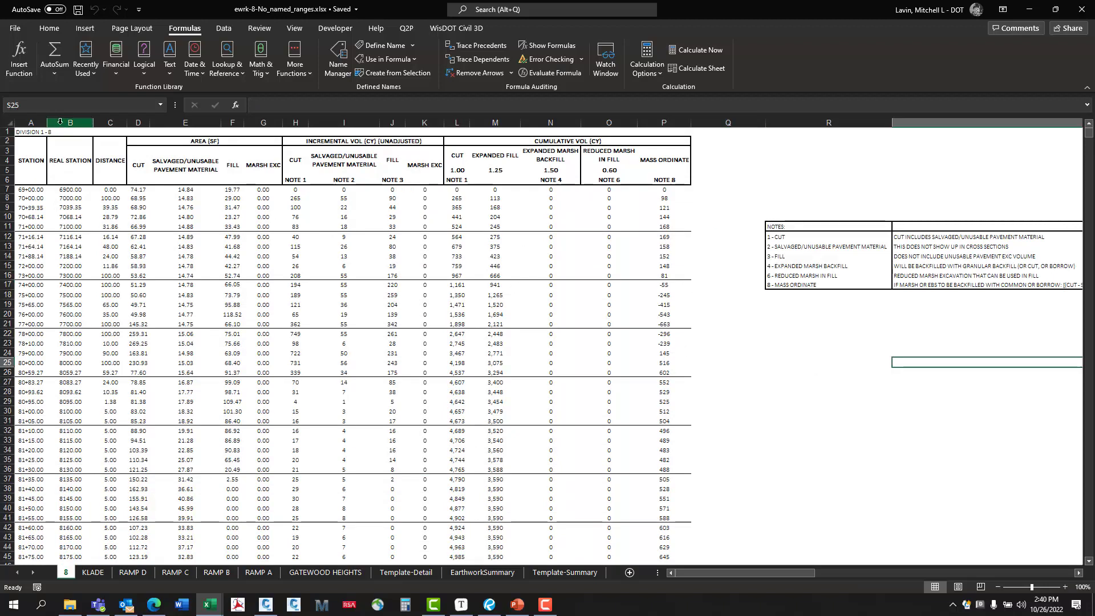
pyautogui.click(37, 132)
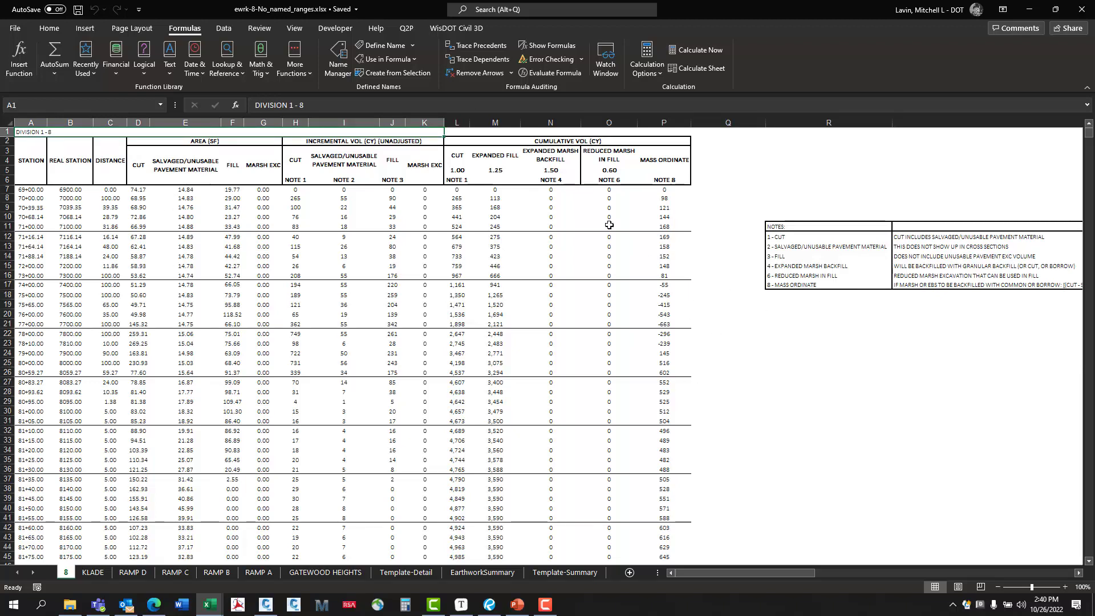
# Create a data link named range for the selected DIVISION 1 - 8 title cell on sheet 8.
pyautogui.click(482, 32)
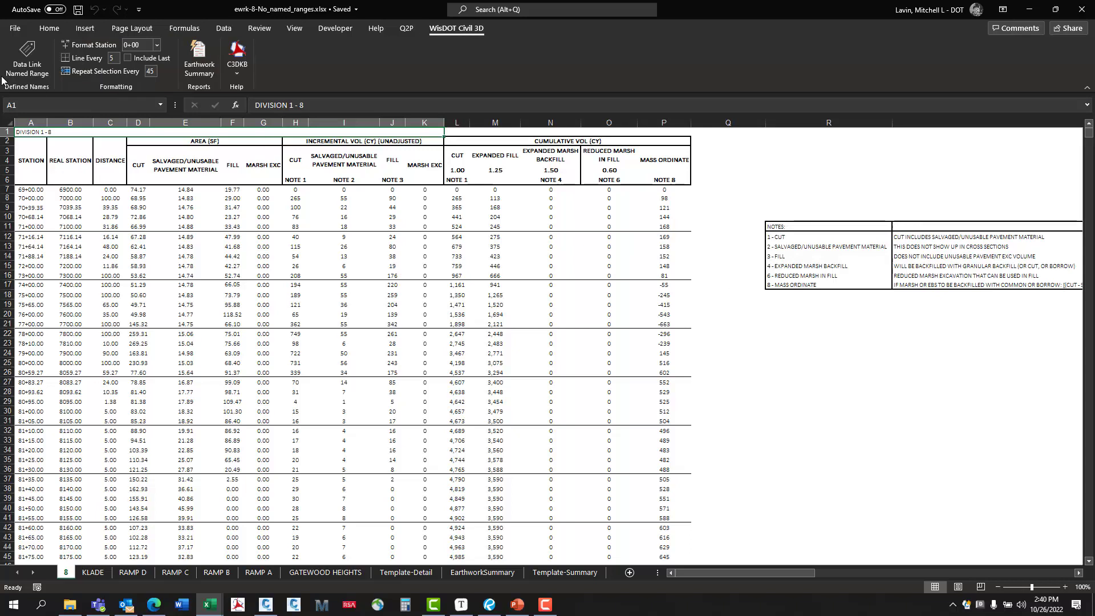
pyautogui.click(30, 55)
pyautogui.click(35, 97)
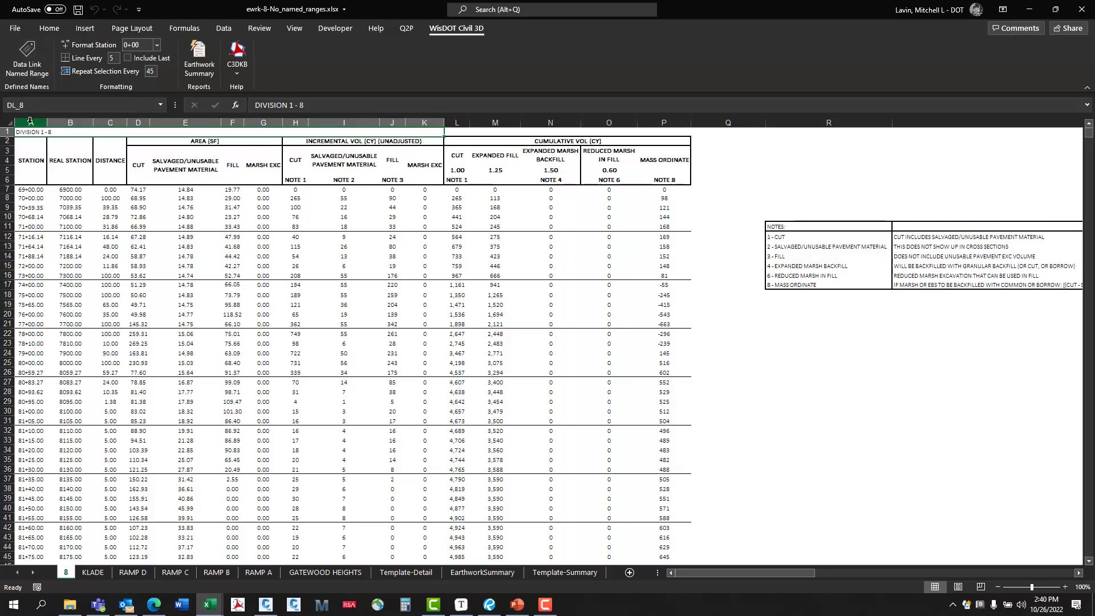
# Create a data link named range called DL_8_Notes for the NOTES block beside the earthwork table on sheet 8.
pyautogui.moveTo(793, 227); pyautogui.dragTo(964, 286)
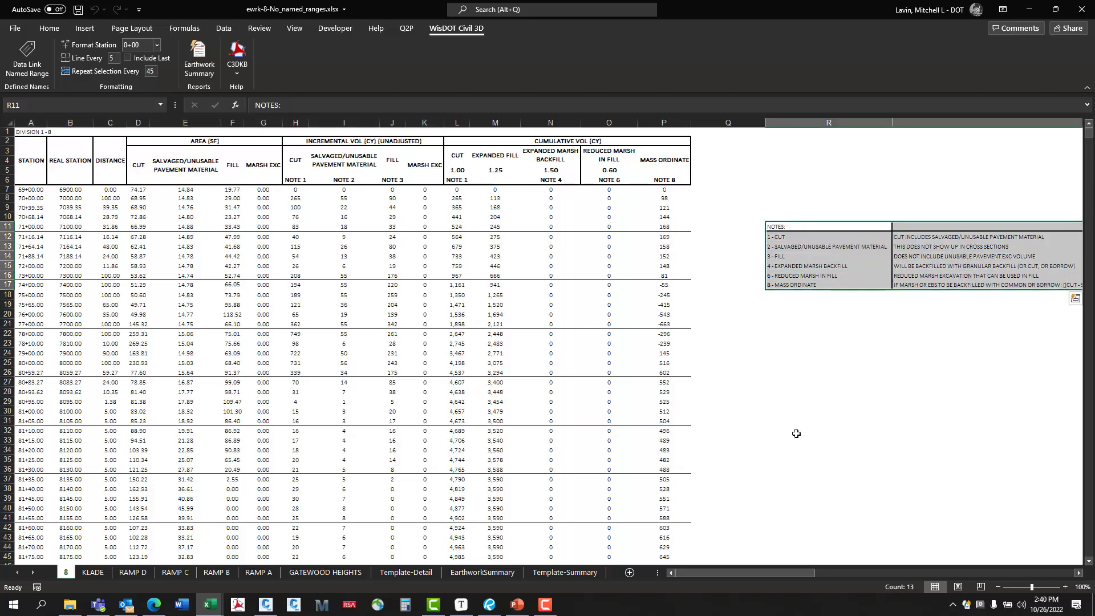
pyautogui.click(27, 54)
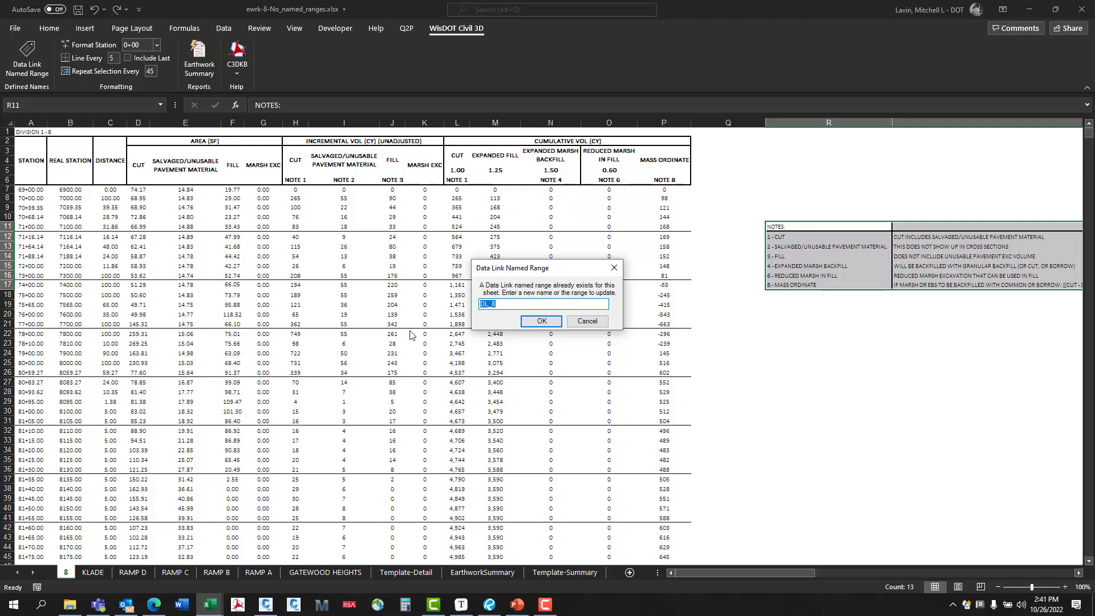
pyautogui.click(506, 305)
pyautogui.press('Return')
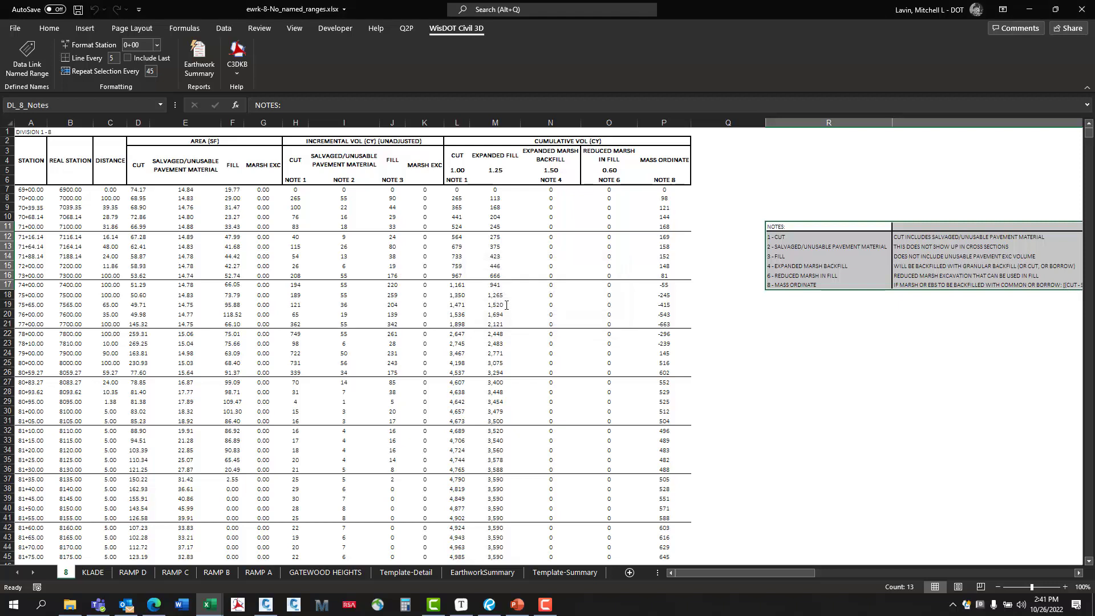
# Create a data link named range called DL_8_1 for the first earthwork table section, A1:P51, on sheet 8.
pyautogui.moveTo(50, 134); pyautogui.dragTo(525, 529)
pyautogui.click(25, 50)
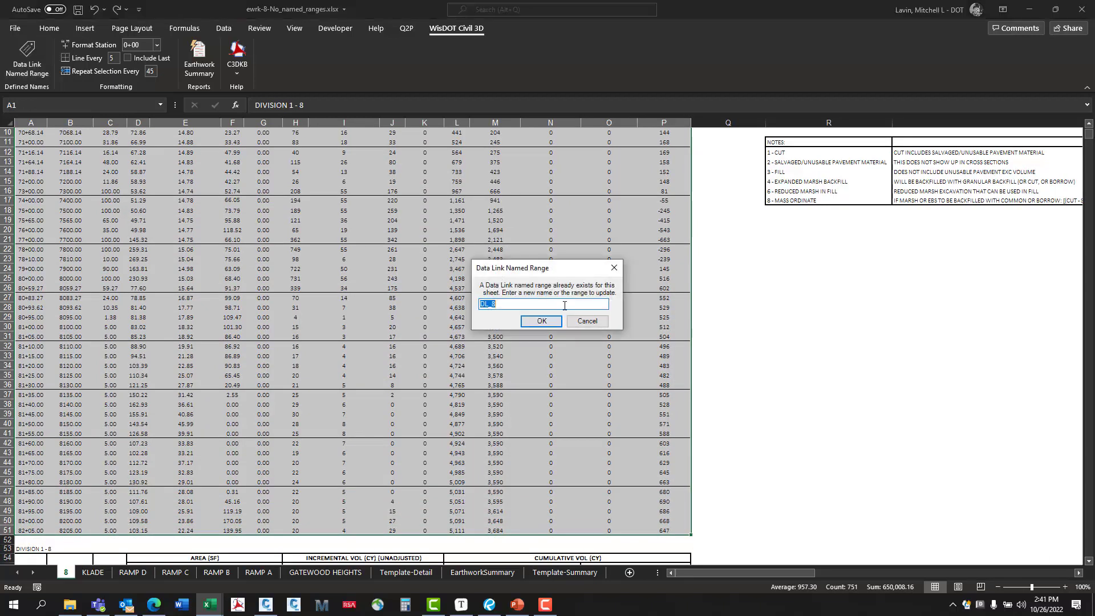
pyautogui.click(555, 304)
pyautogui.write('_1')
pyautogui.press('Return')
# Create a data link named range called DL_8_2 for the second earthwork table section, A52:P103, on sheet 8.
pyautogui.scroll(-14, 437, 318)
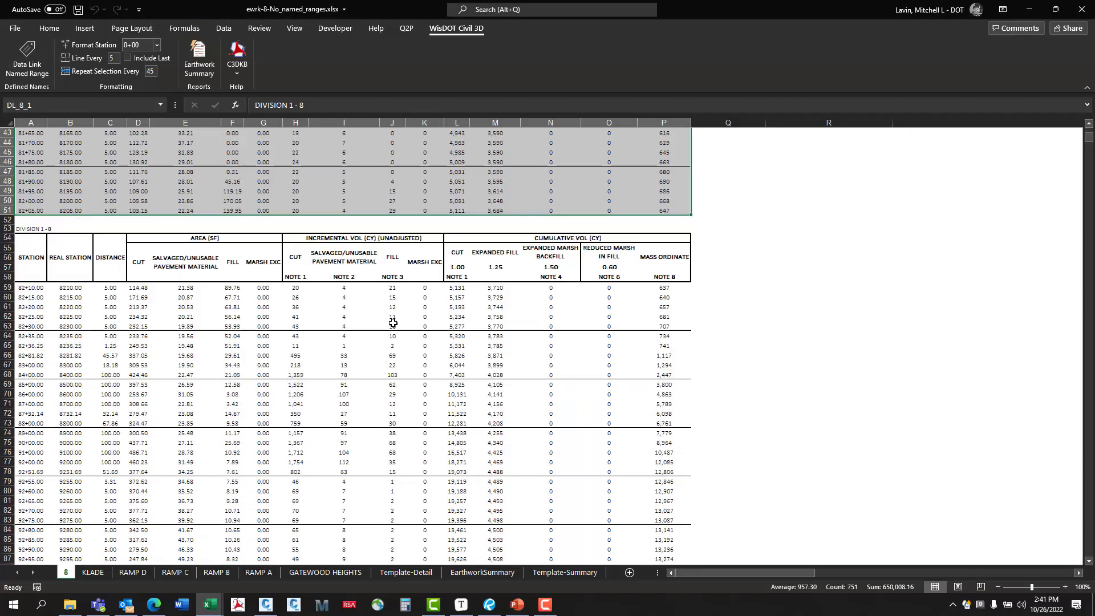
pyautogui.scroll(1, 94, 170)
pyautogui.click(101, 163)
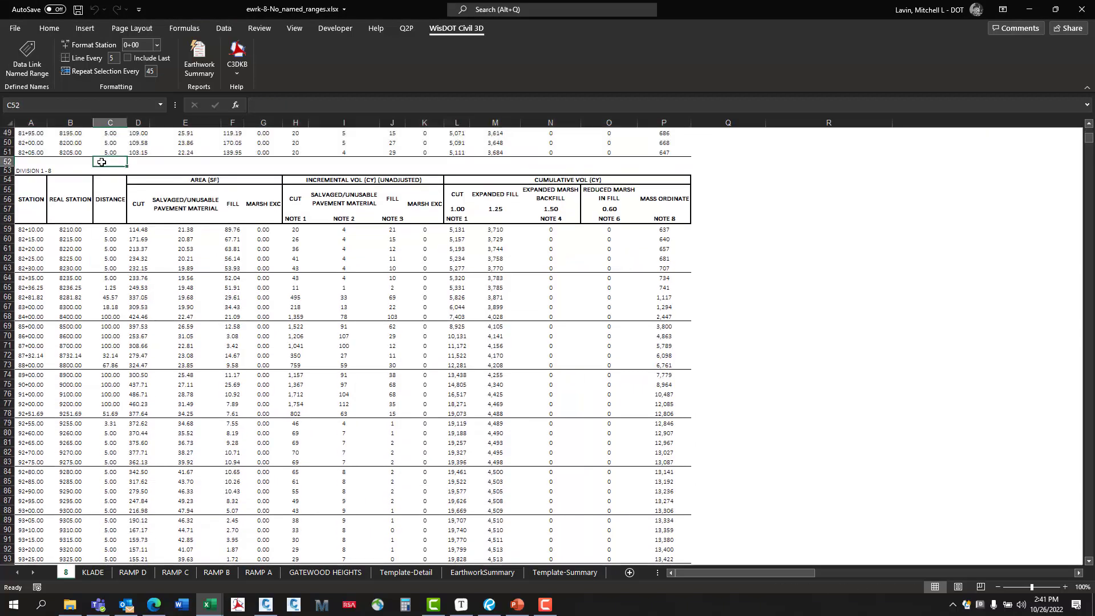
pyautogui.moveTo(23, 170); pyautogui.dragTo(646, 513)
pyautogui.click(27, 60)
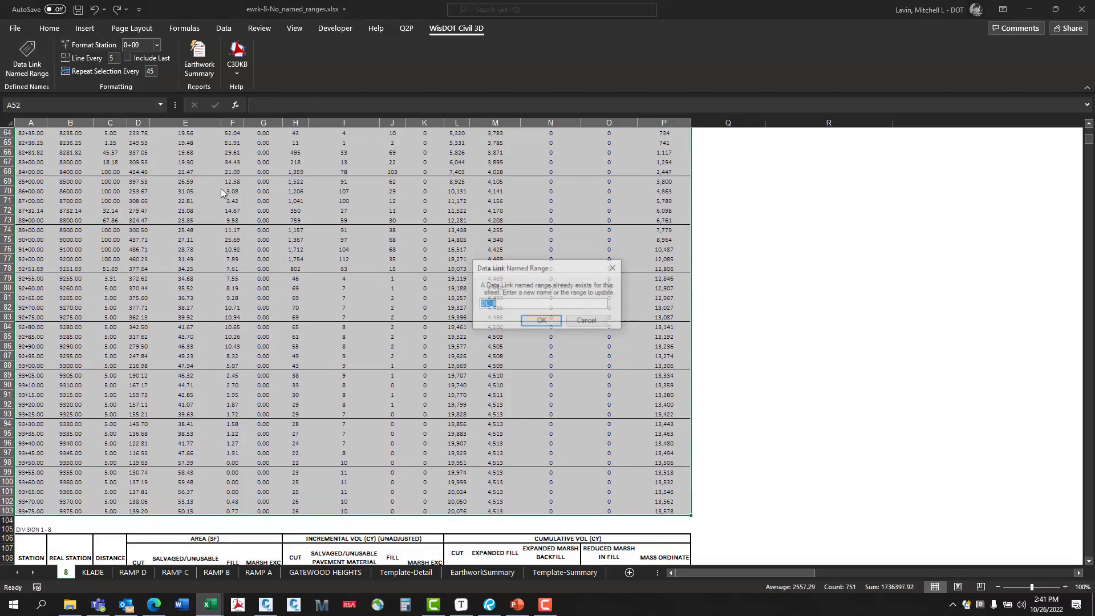
pyautogui.click(566, 304)
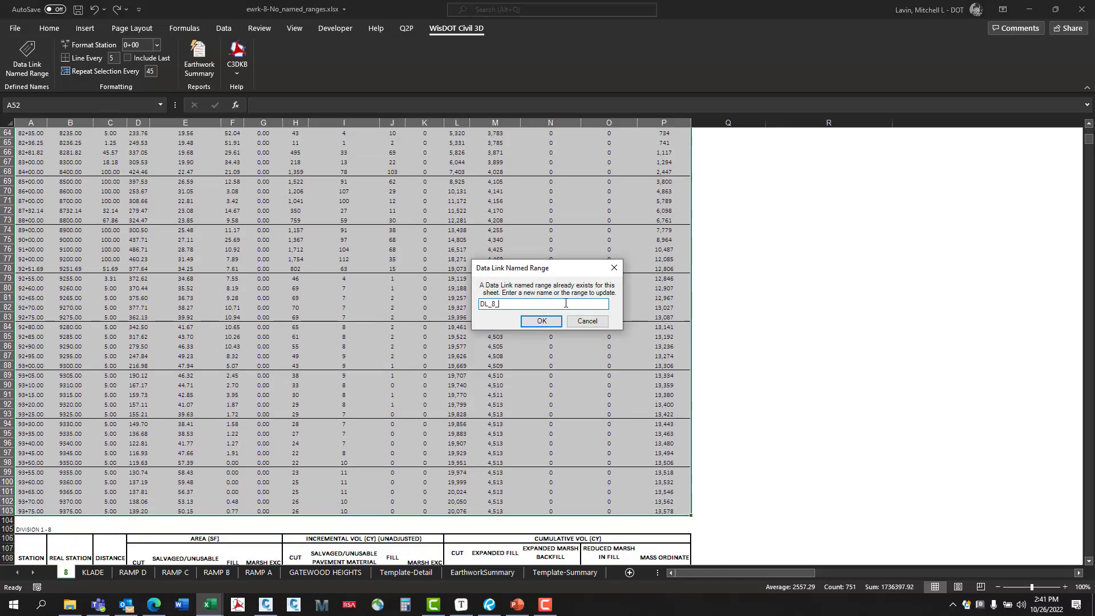
pyautogui.click(541, 321)
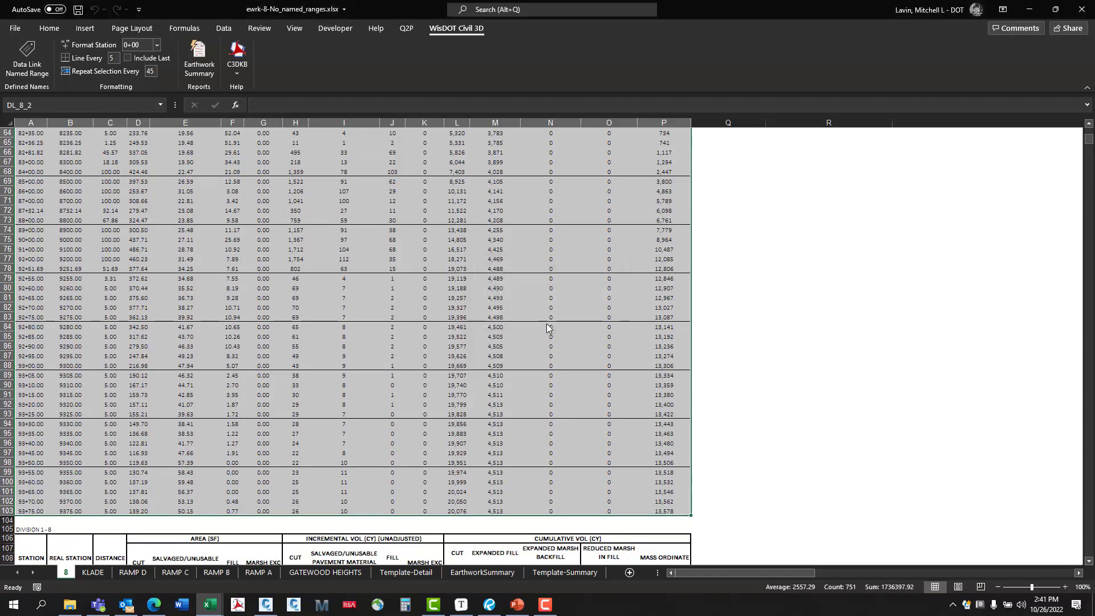
# Create a data link named range for the complete earthwork table A1:L43 on the KLADE sheet, and select its NOTES block.
pyautogui.scroll(-7, 20, 325)
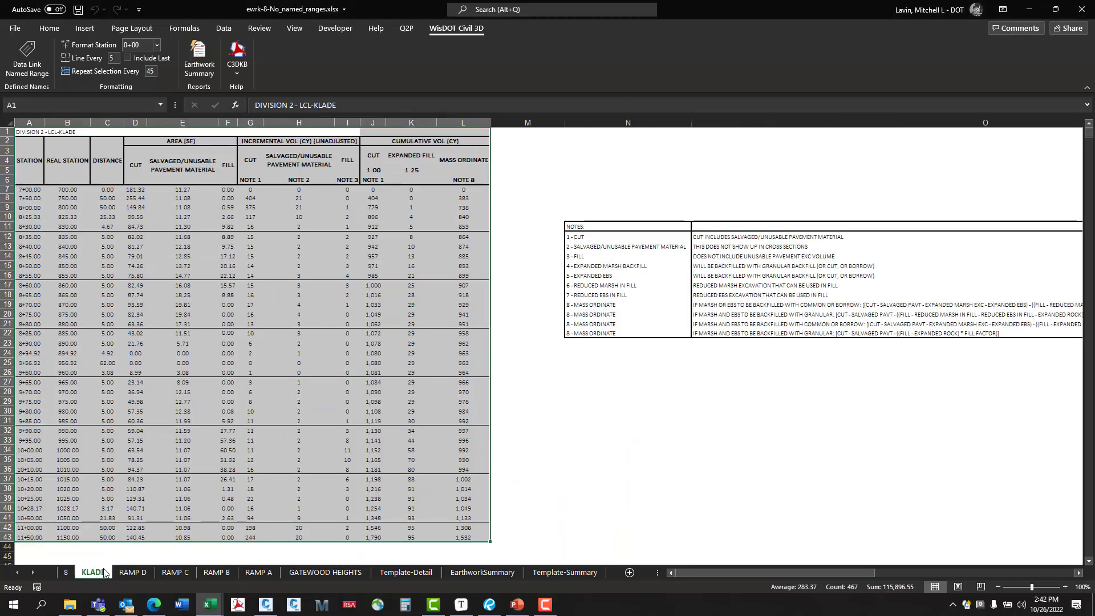
pyautogui.click(588, 273)
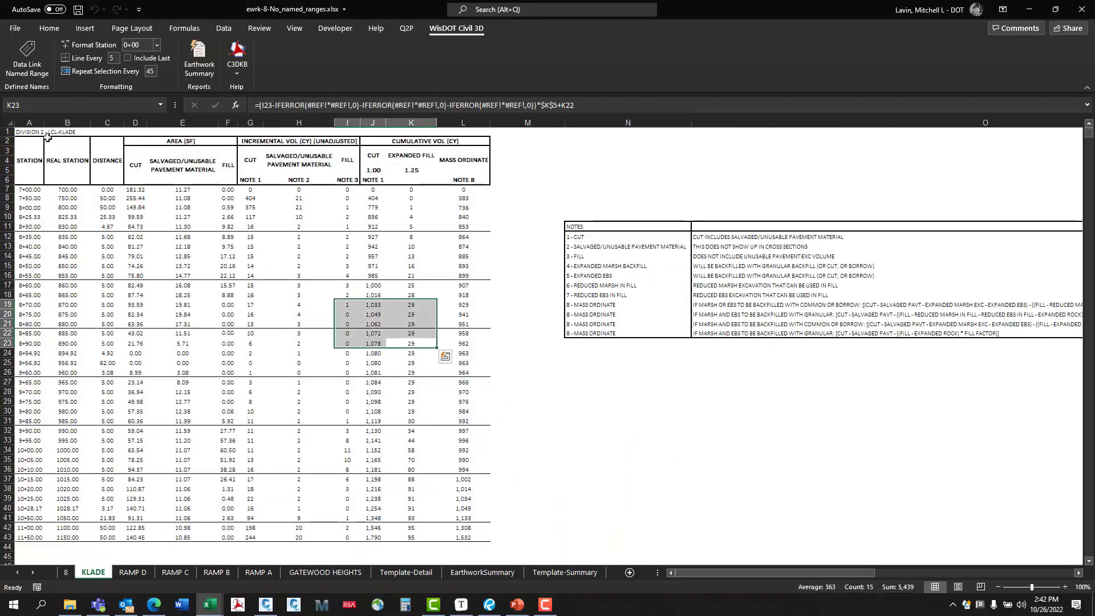
pyautogui.moveTo(48, 134); pyautogui.dragTo(428, 536)
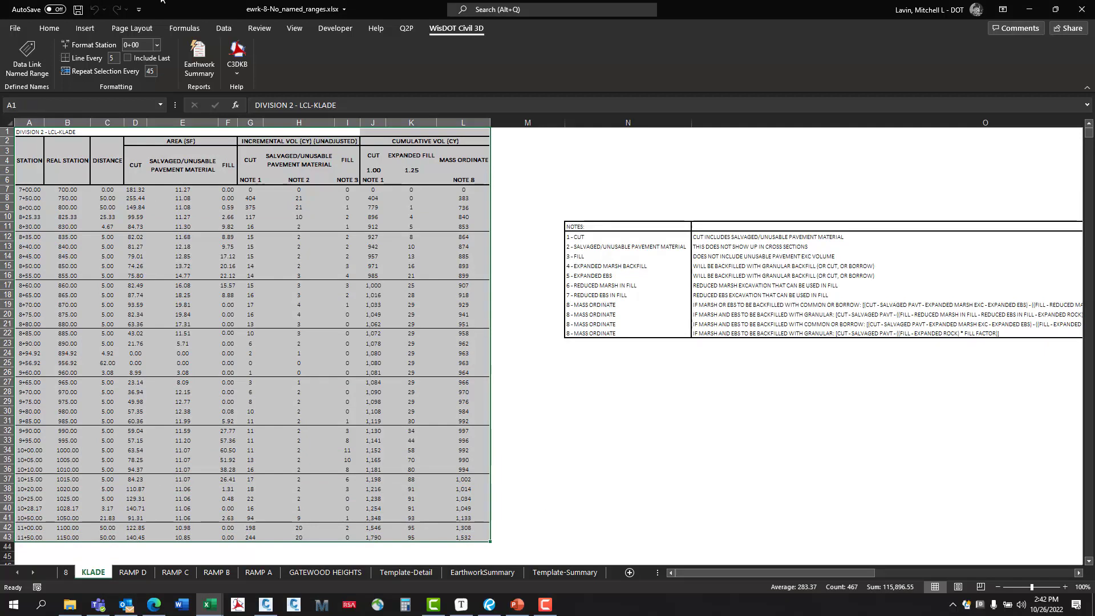
pyautogui.click(32, 60)
pyautogui.moveTo(615, 228); pyautogui.dragTo(803, 351)
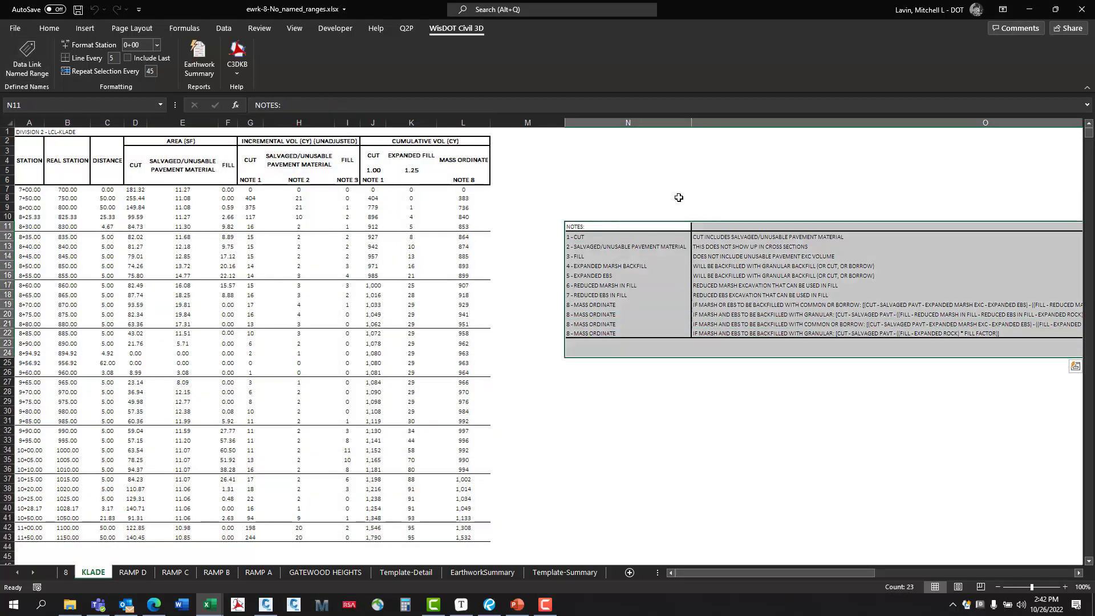
# Create data link named ranges for the earthwork tables on the RAMP D, RAMP C and RAMP B sheets.
pyautogui.click(137, 573)
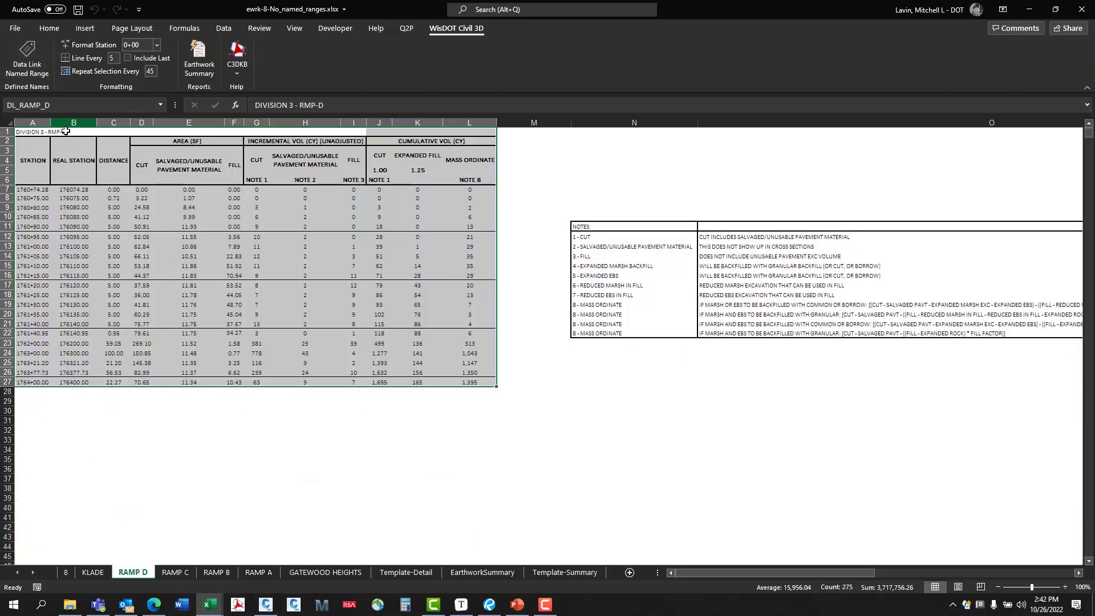
pyautogui.click(172, 572)
pyautogui.click(27, 58)
pyautogui.click(218, 573)
pyautogui.click(27, 57)
# Create data link named ranges for the earthwork tables on the RAMP A and GATEWOOD HEIGHTS sheets.
pyautogui.click(258, 573)
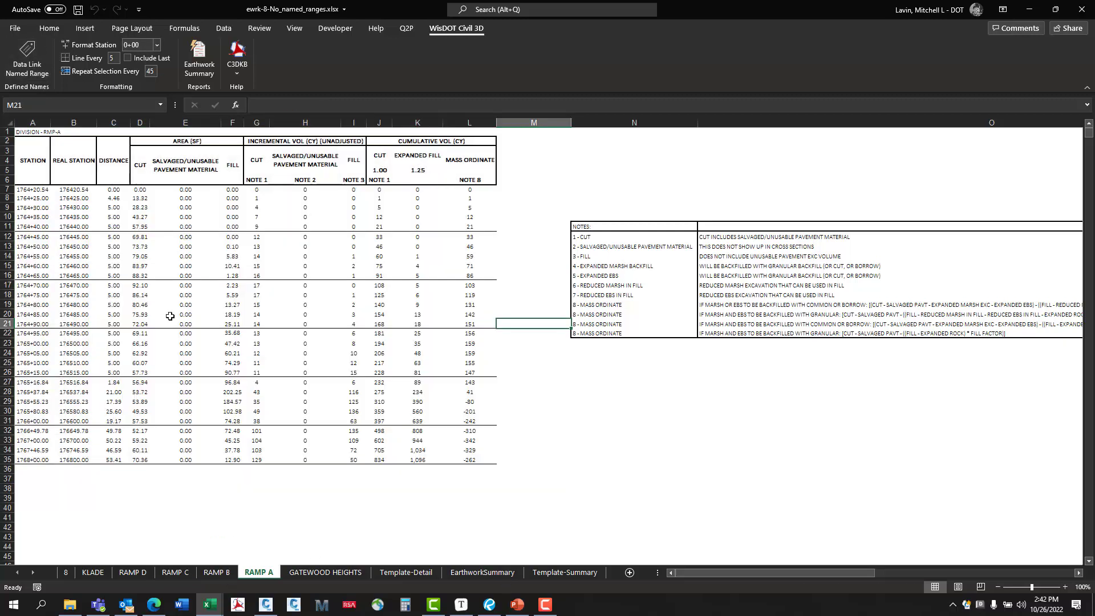
pyautogui.click(27, 57)
pyautogui.click(325, 573)
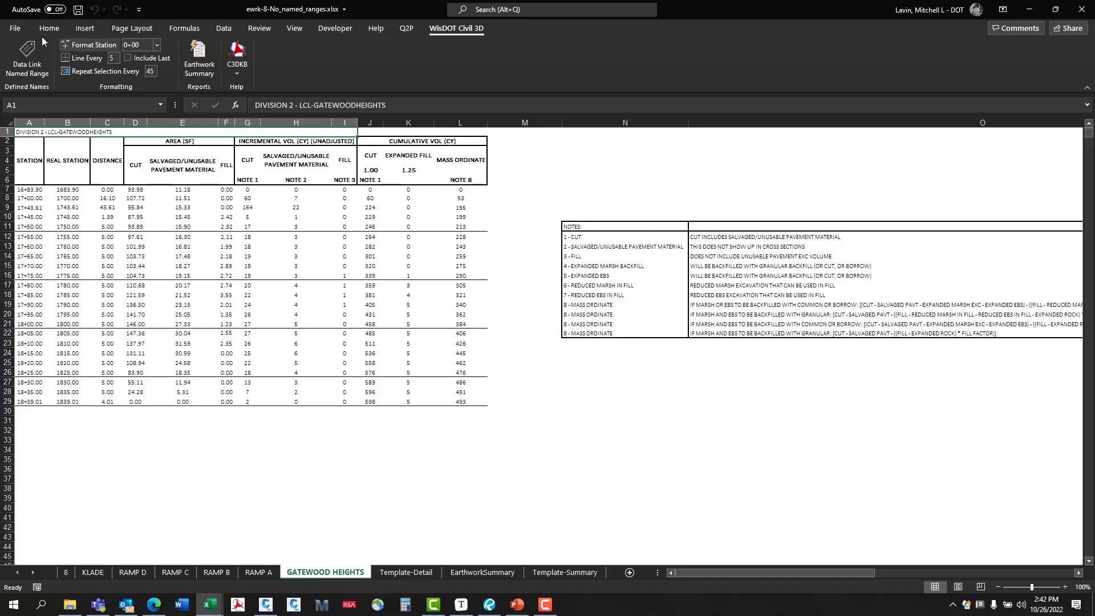
pyautogui.click(27, 57)
# Create a data link named range for the EarthworkSummary table including its notes, A1:O42, and save the workbook.
pyautogui.click(472, 572)
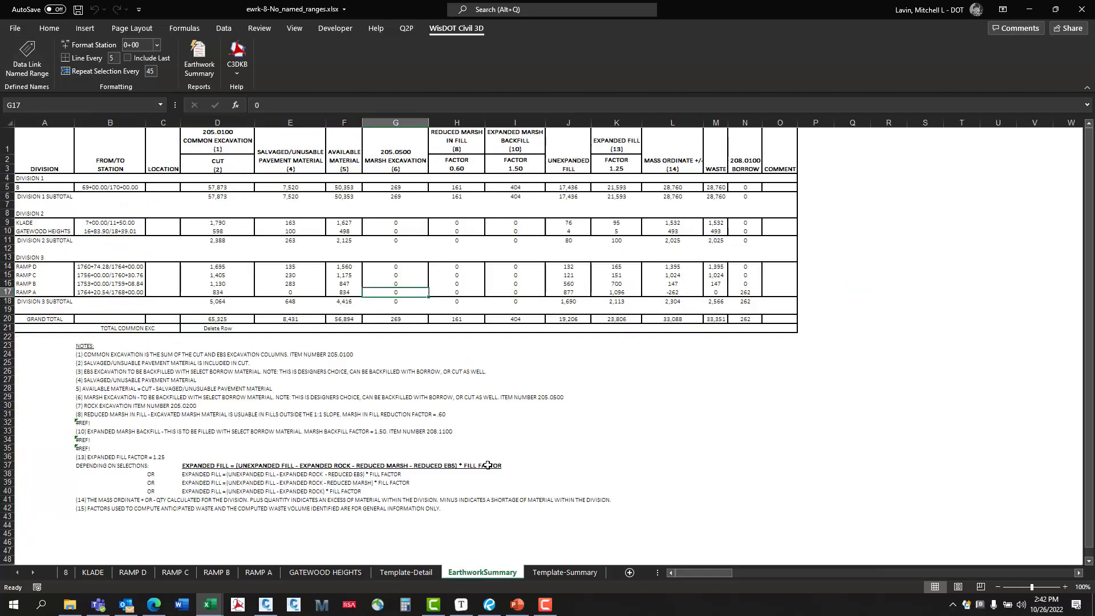
pyautogui.moveTo(48, 136); pyautogui.dragTo(723, 512)
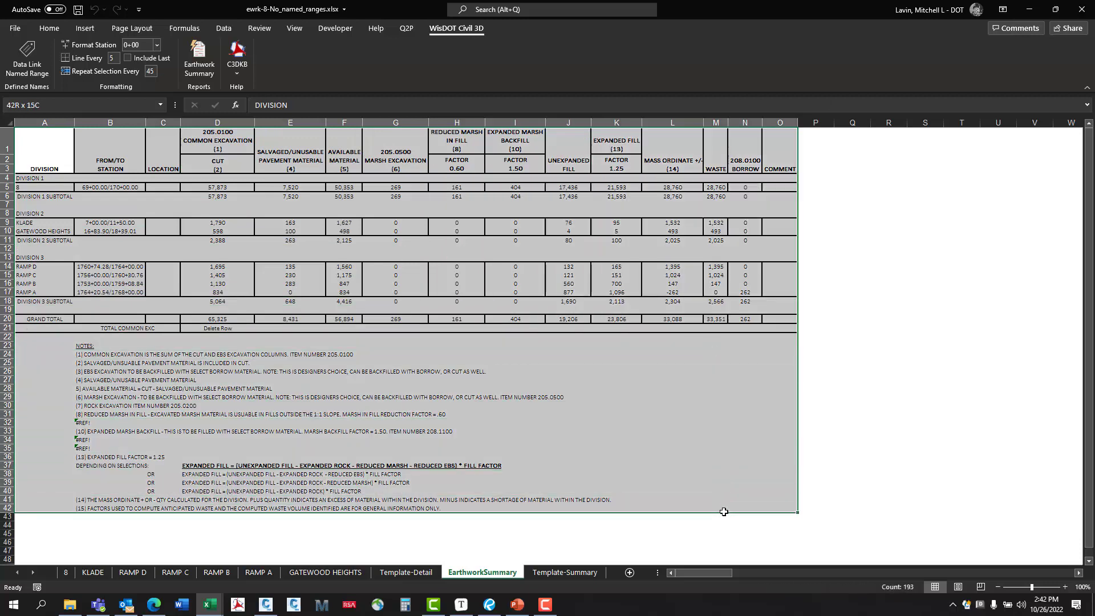
pyautogui.moveTo(723, 511); pyautogui.dragTo(723, 511)
pyautogui.click(33, 51)
pyautogui.click(515, 439)
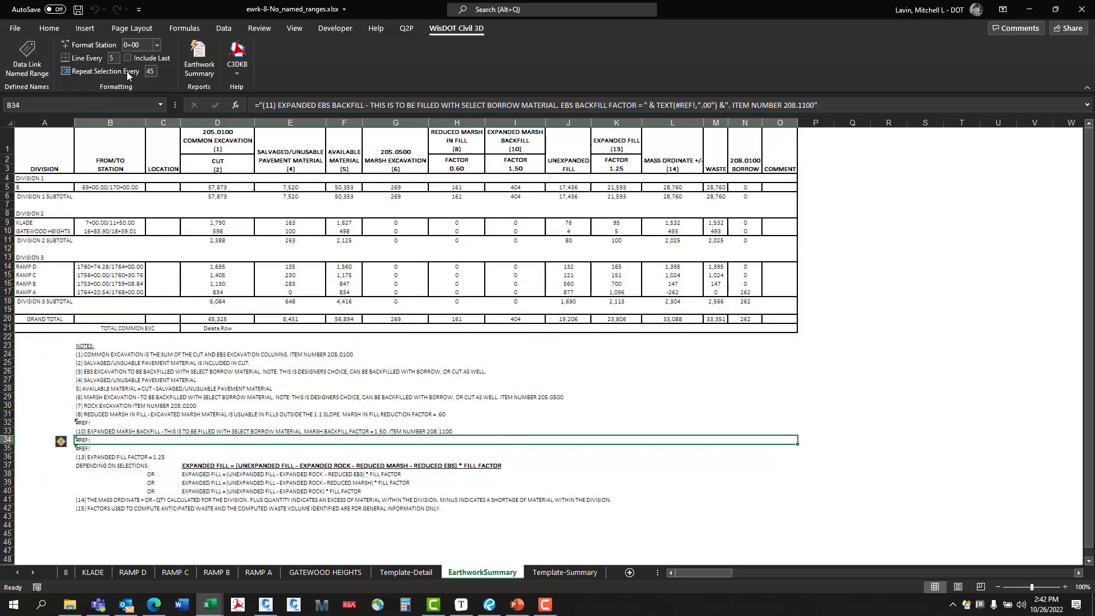
pyautogui.click(80, 10)
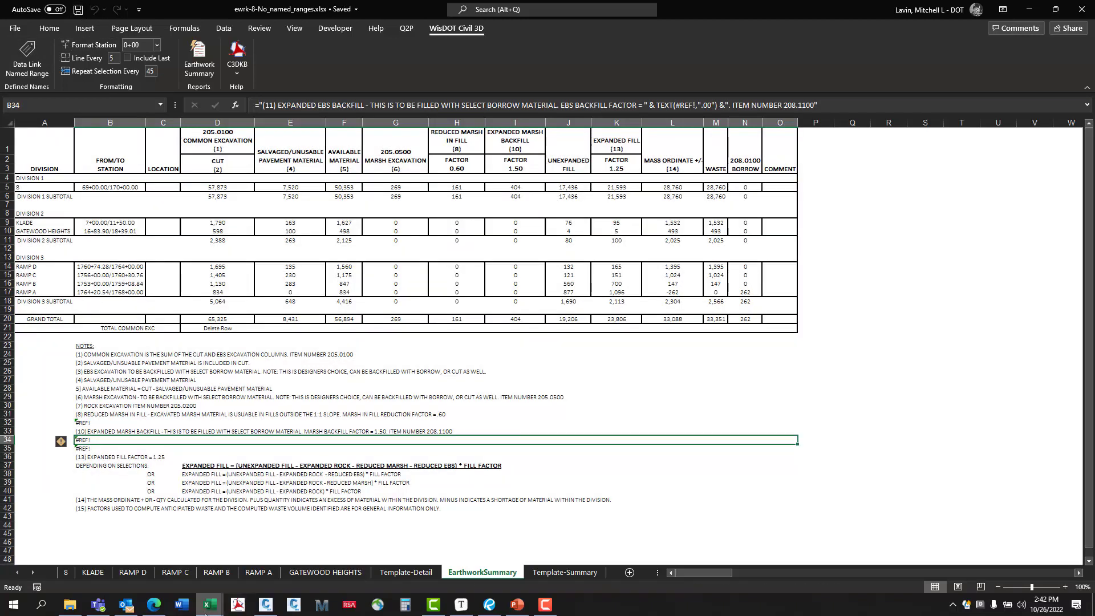
# Switch to the 1175-21-70-Q2P.xlsx workbook and examine its list of defined named ranges.
pyautogui.moveTo(212, 610)
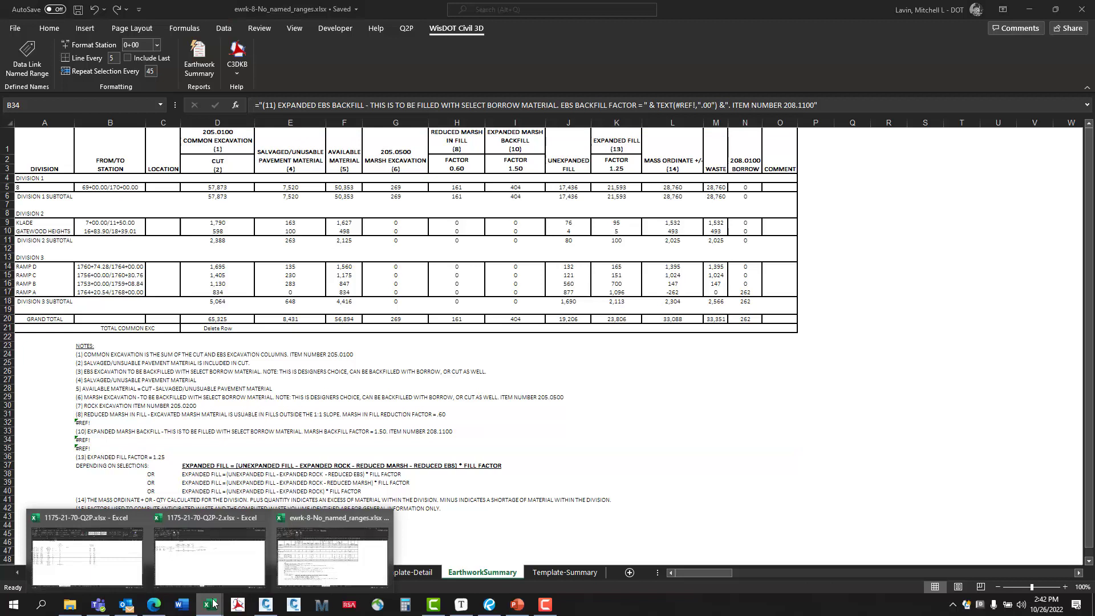
pyautogui.click(165, 554)
pyautogui.moveTo(210, 606)
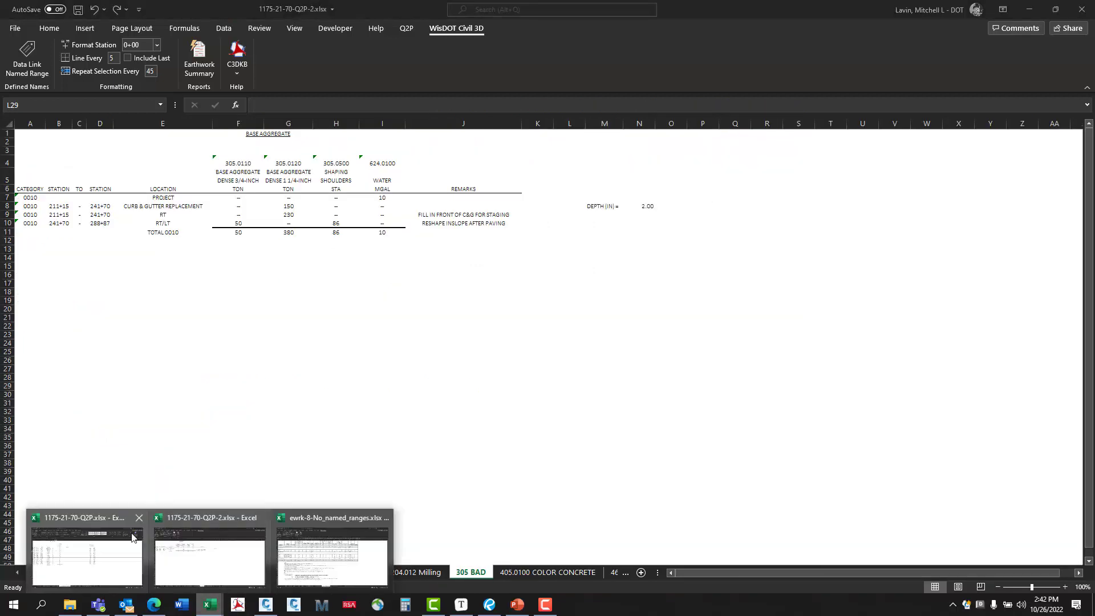
pyautogui.click(192, 525)
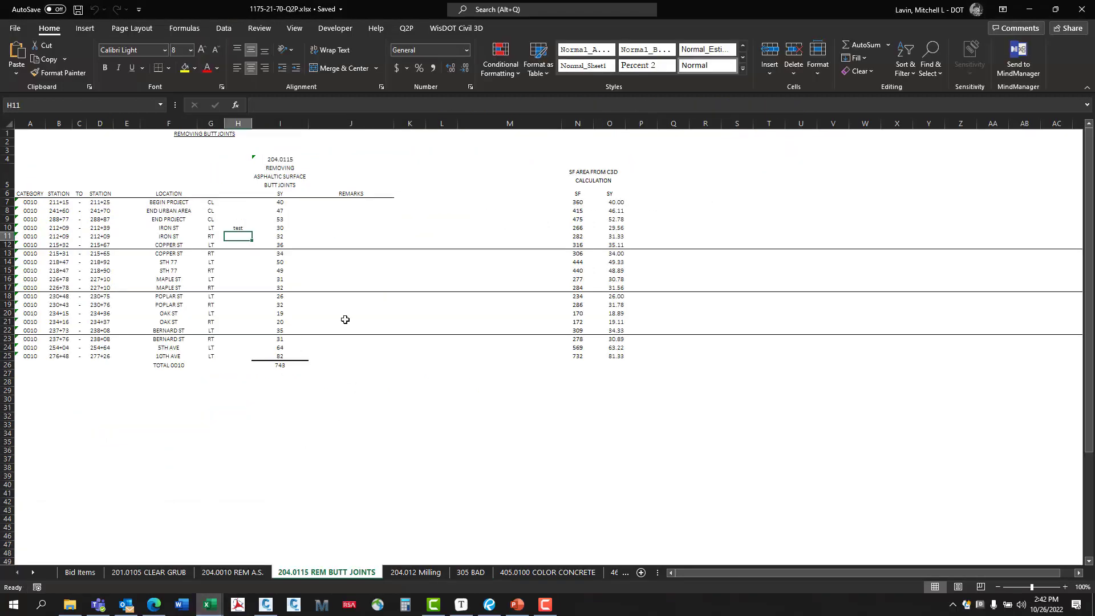
pyautogui.click(160, 105)
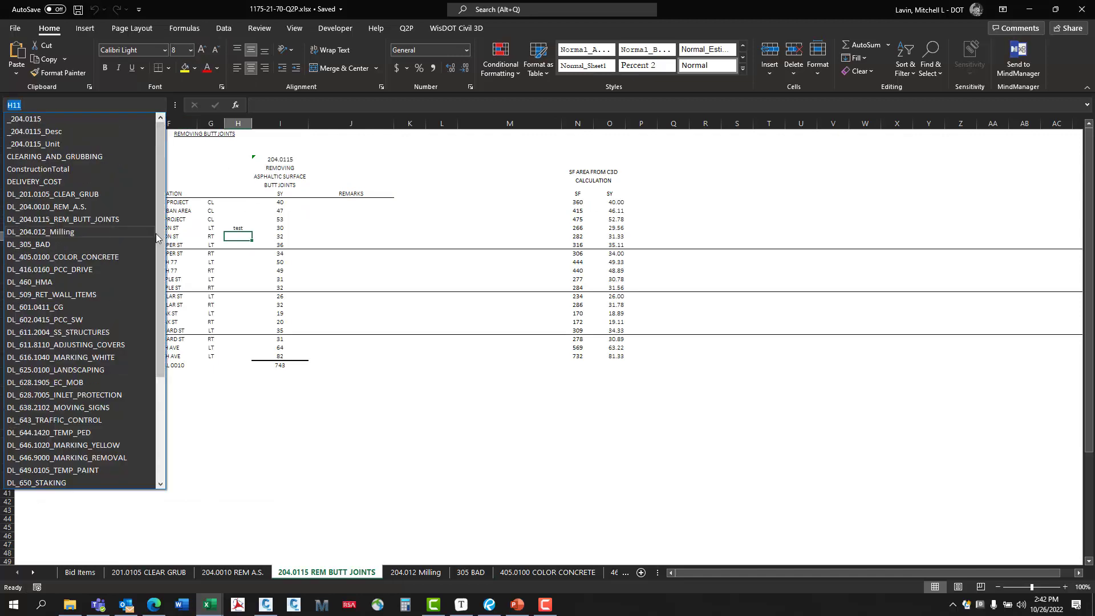
pyautogui.moveTo(160, 227); pyautogui.dragTo(154, 334)
pyautogui.scroll(4, 148, 308)
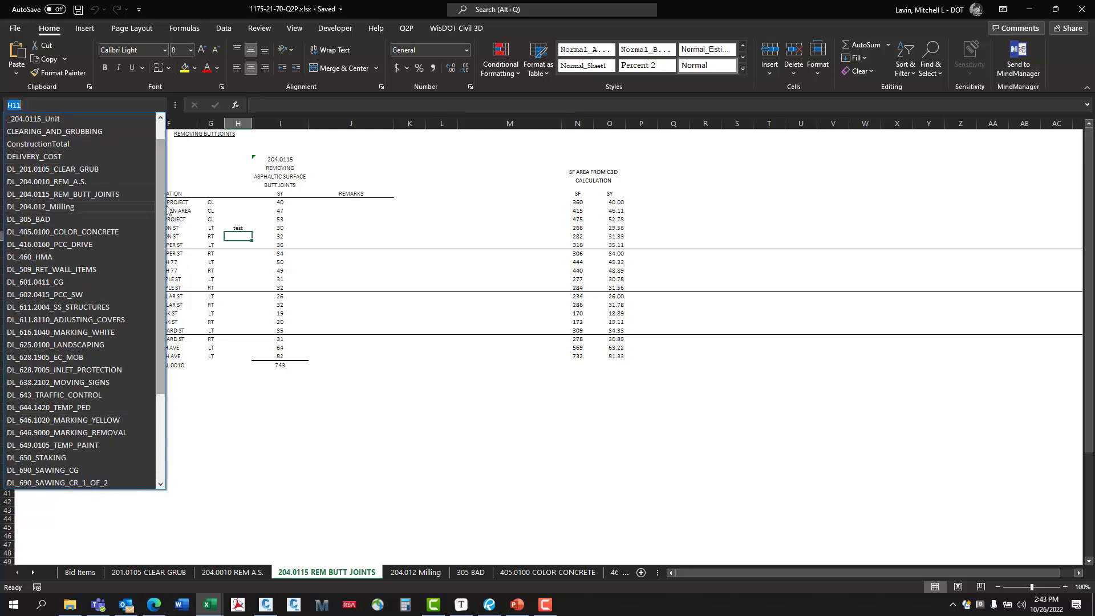
pyautogui.moveTo(162, 232); pyautogui.dragTo(174, 264)
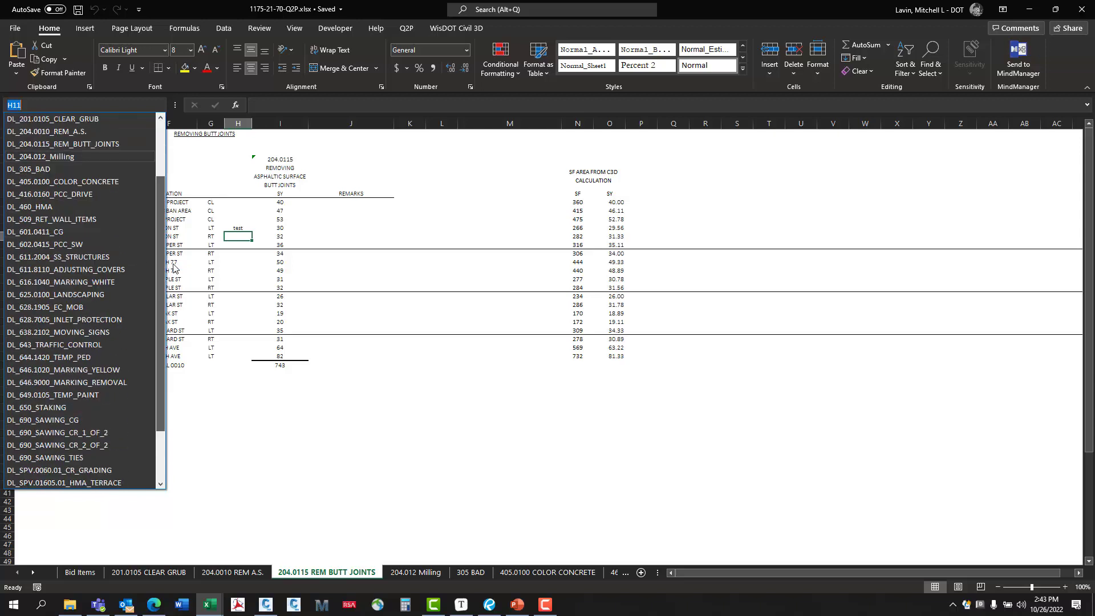
# Go to the named ranges DL_616.1040_MARKING_WHITE and DL_SPV.01605.01_HMA_TERRACE to review the tables they cover.
pyautogui.click(59, 284)
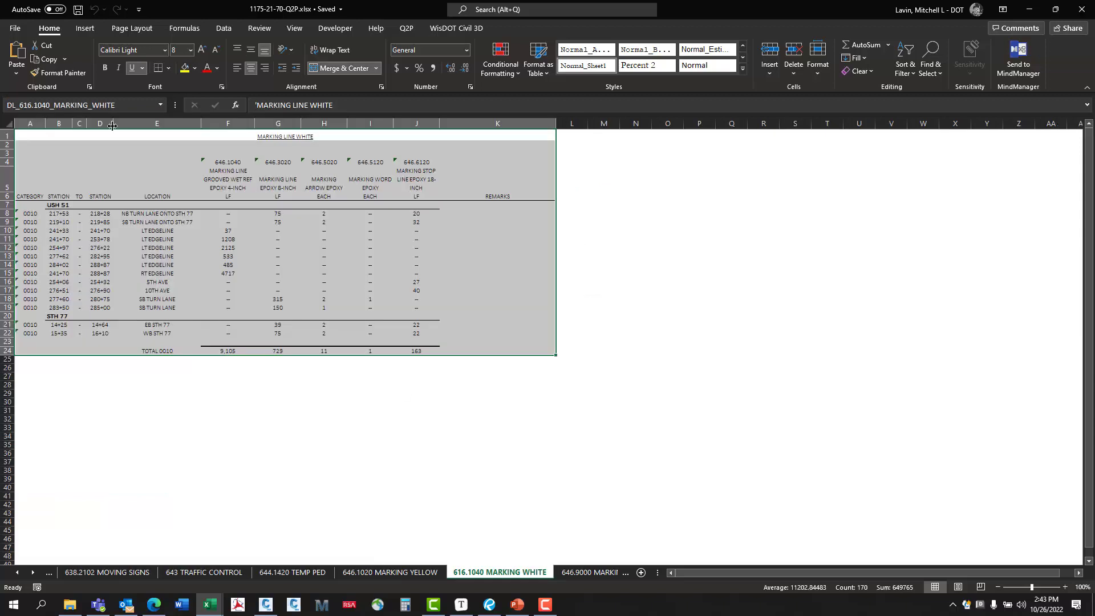
pyautogui.click(161, 105)
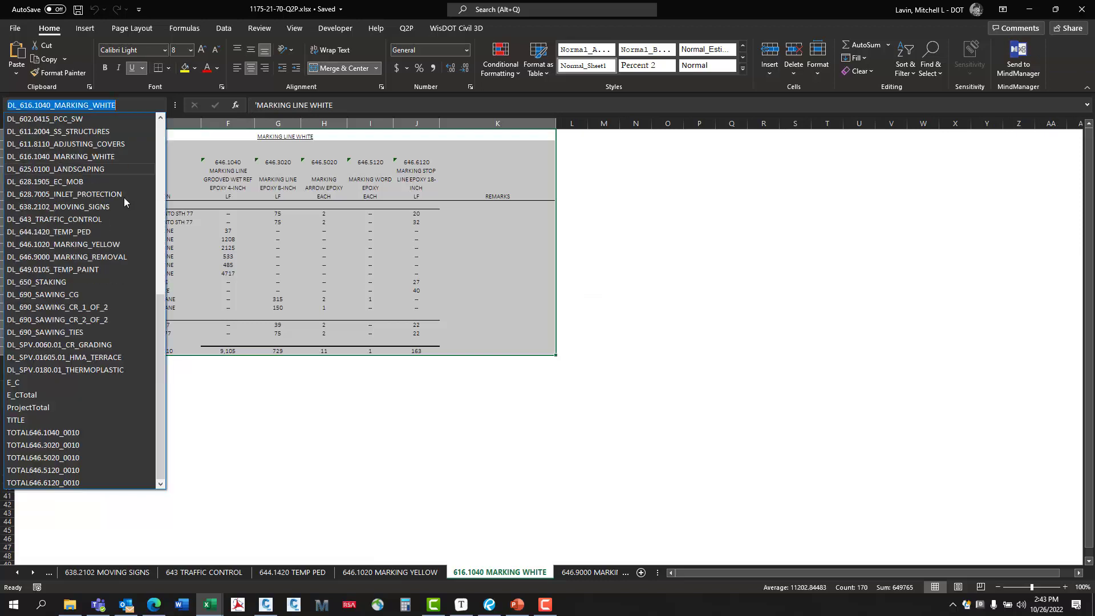
pyautogui.click(88, 358)
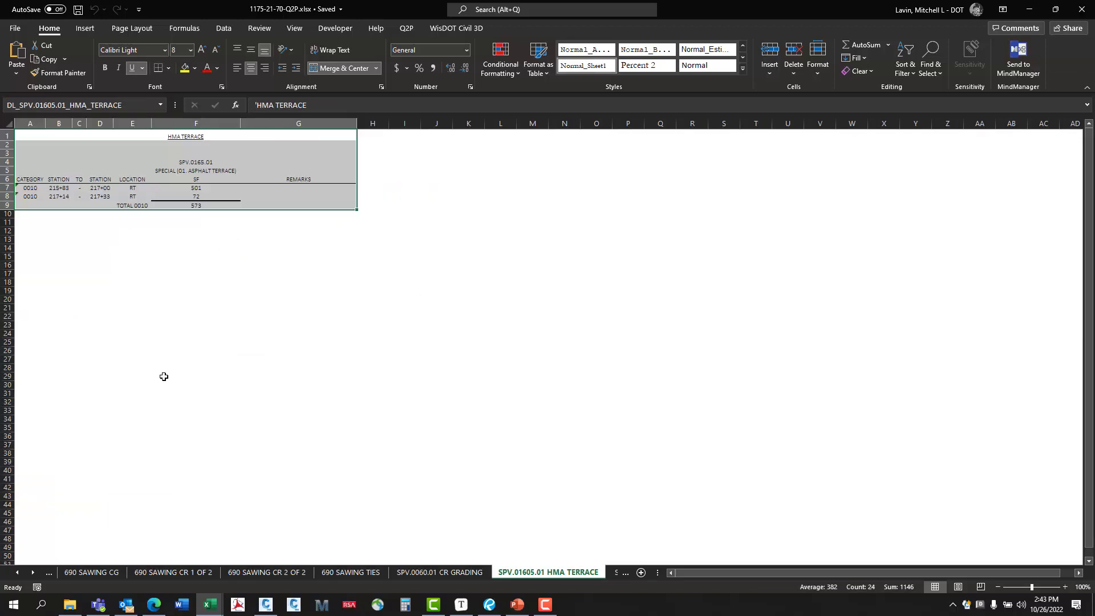
pyautogui.click(160, 105)
pyautogui.click(494, 352)
# Insert a blank column on each side of the SPV.0165.01 quantity column on the HMA TERRACE sheet and save the workbook.
pyautogui.click(366, 314)
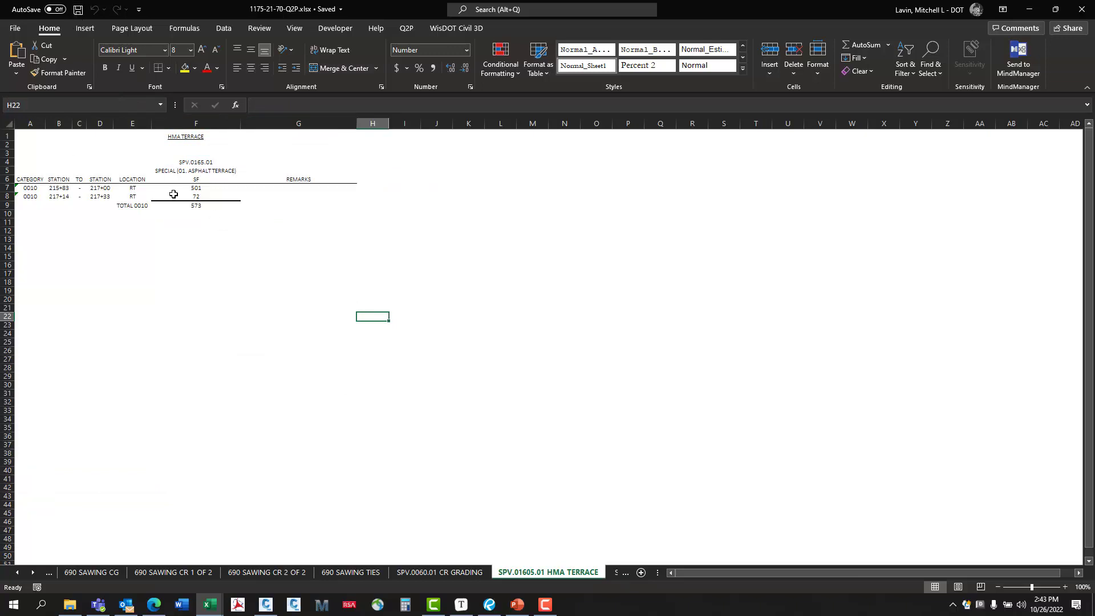
pyautogui.moveTo(195, 136); pyautogui.dragTo(196, 203)
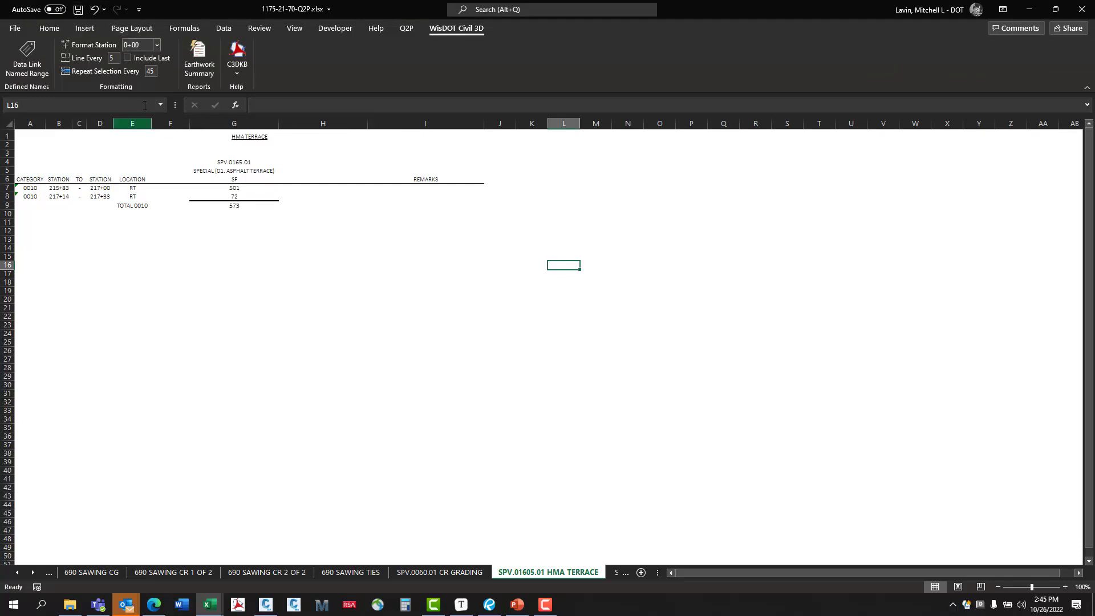
pyautogui.click(79, 10)
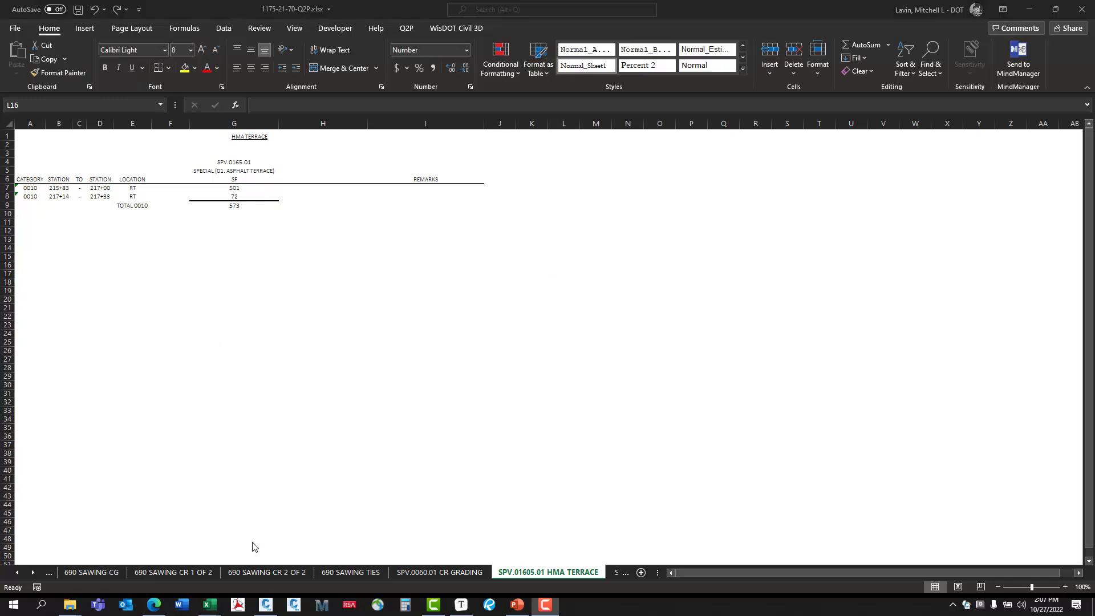
# Switch to Drawing7.dwg in Civil 3D.
pyautogui.click(266, 605)
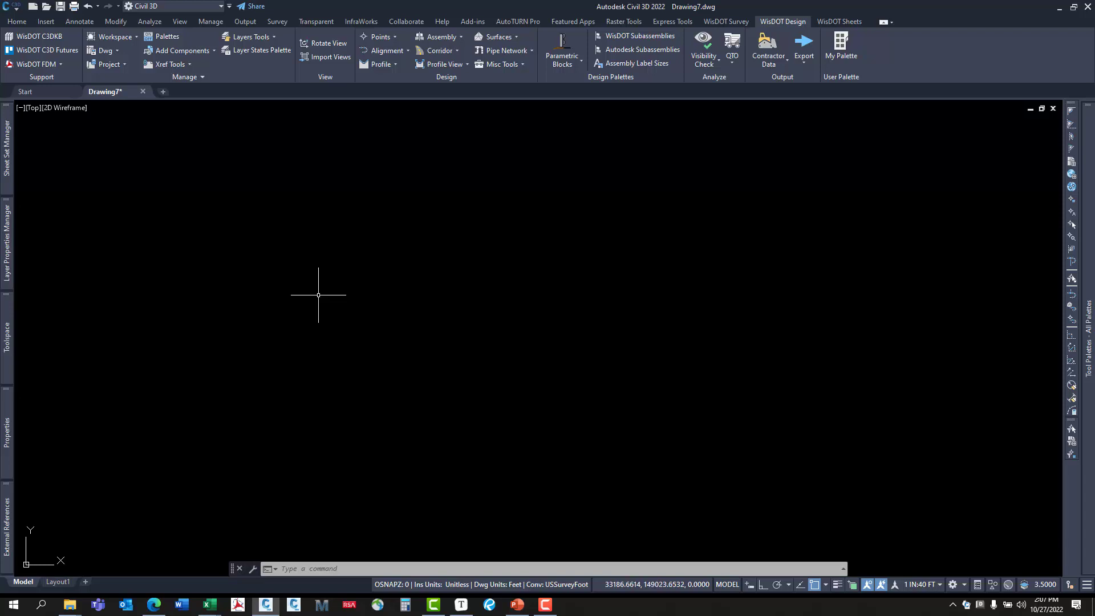
# Create a drawing from the Earthwork Data Speed Sheet start-up template and close Drawing7 without saving it.
pyautogui.scroll(-3, 382, 304)
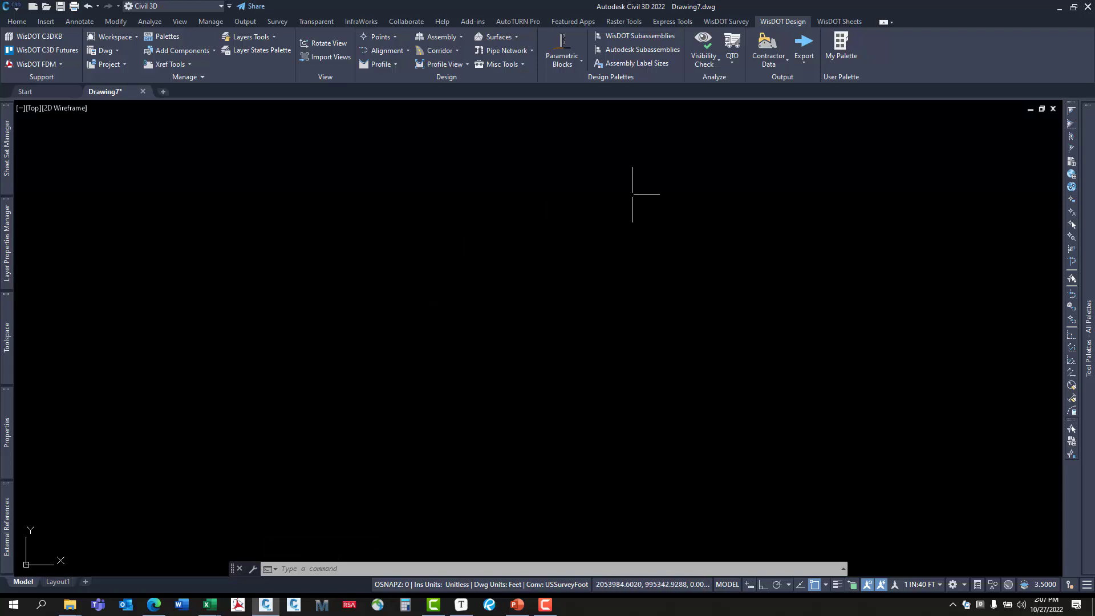
pyautogui.click(839, 21)
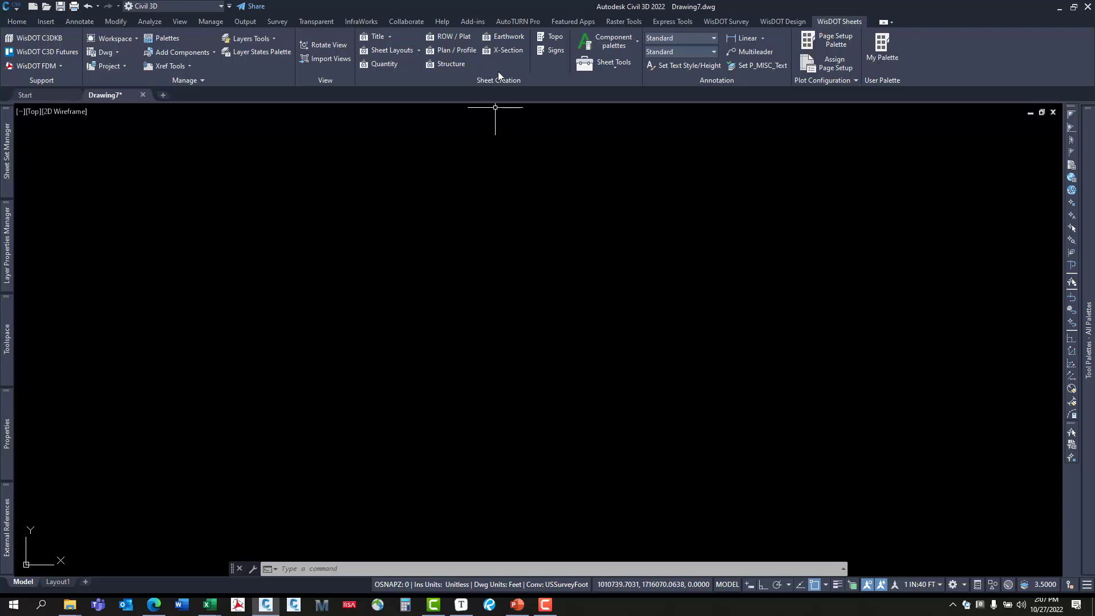
pyautogui.click(511, 36)
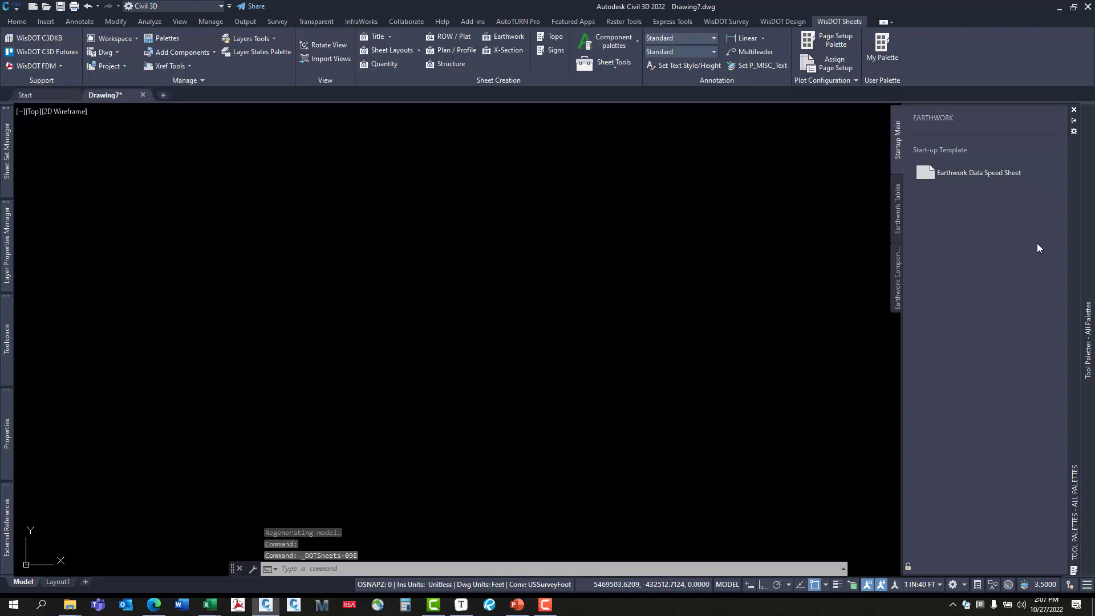
pyautogui.click(963, 173)
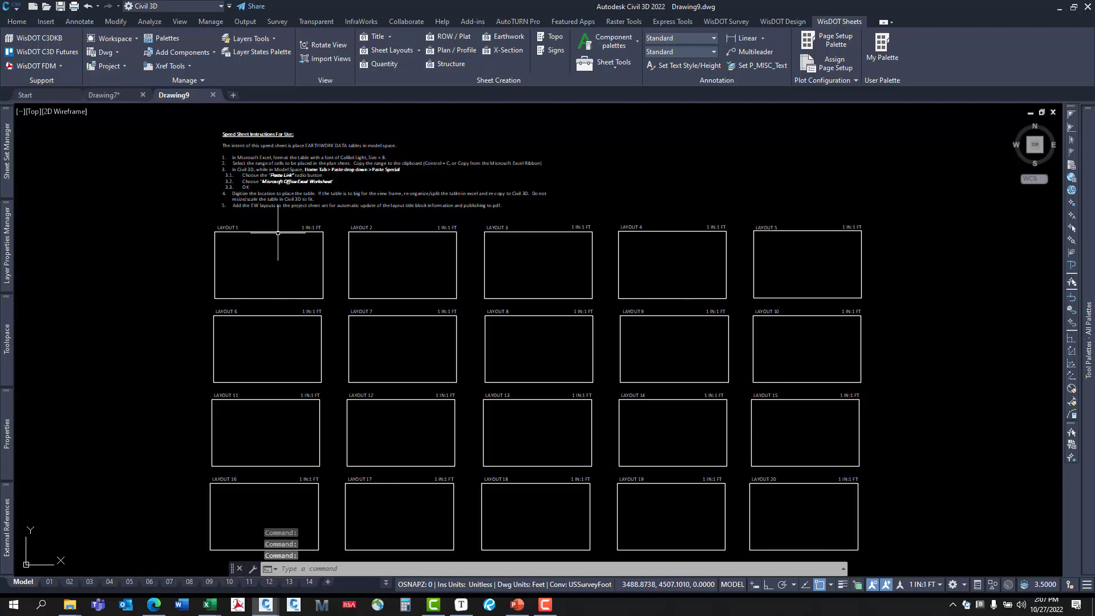
pyautogui.click(137, 96)
pyautogui.click(544, 323)
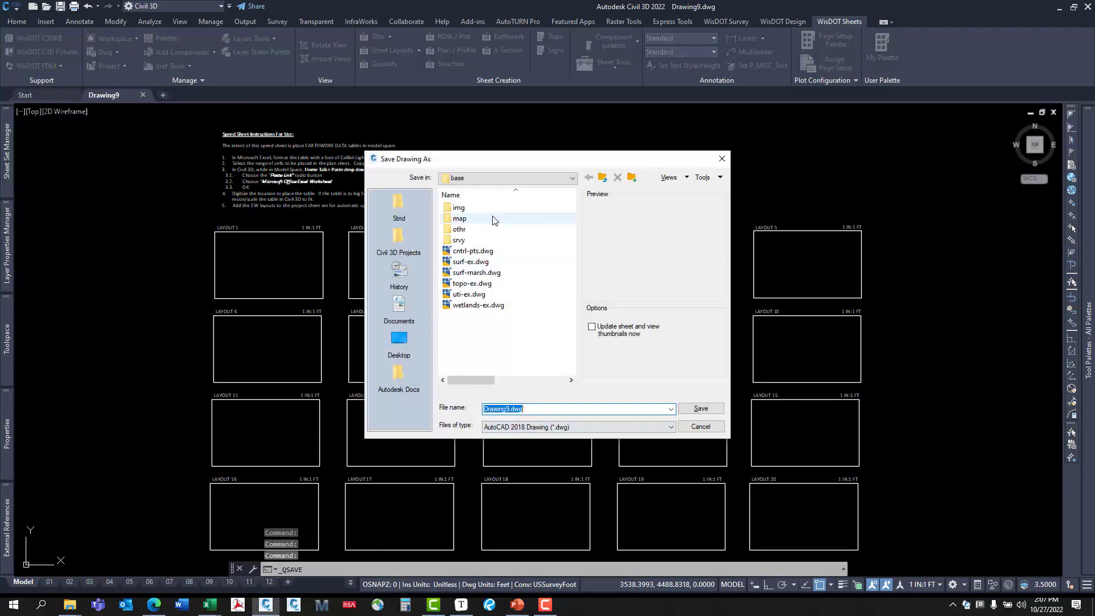
# Save the new drawing as 090101-ew-ACEC in the sheets folder of project 15901400 under ACEC in Civil 3D Projects.
pyautogui.click(411, 241)
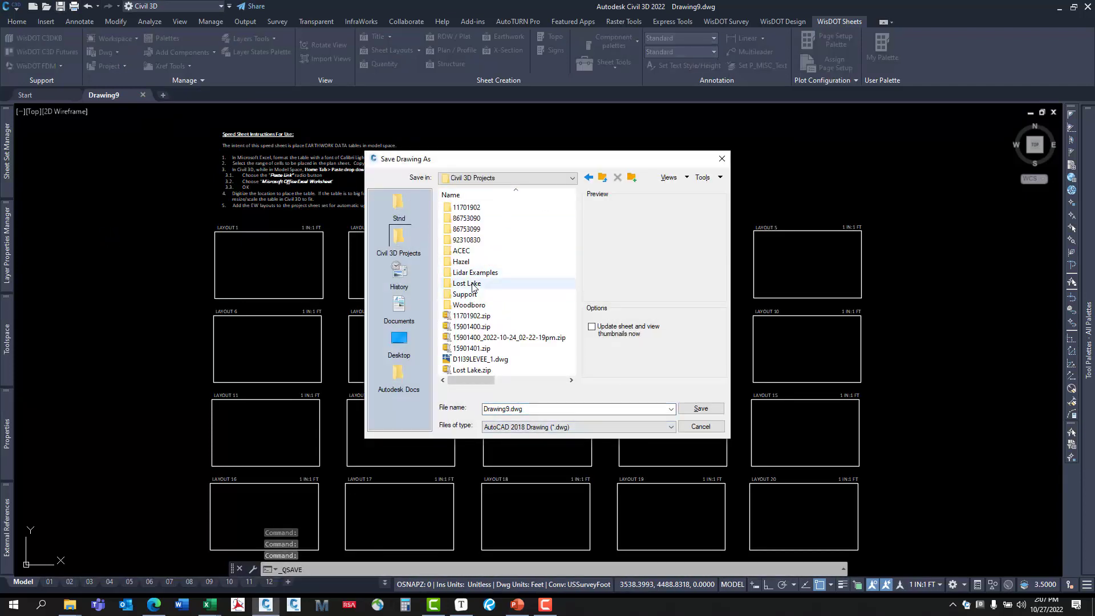
pyautogui.doubleClick(469, 252)
pyautogui.doubleClick(474, 209)
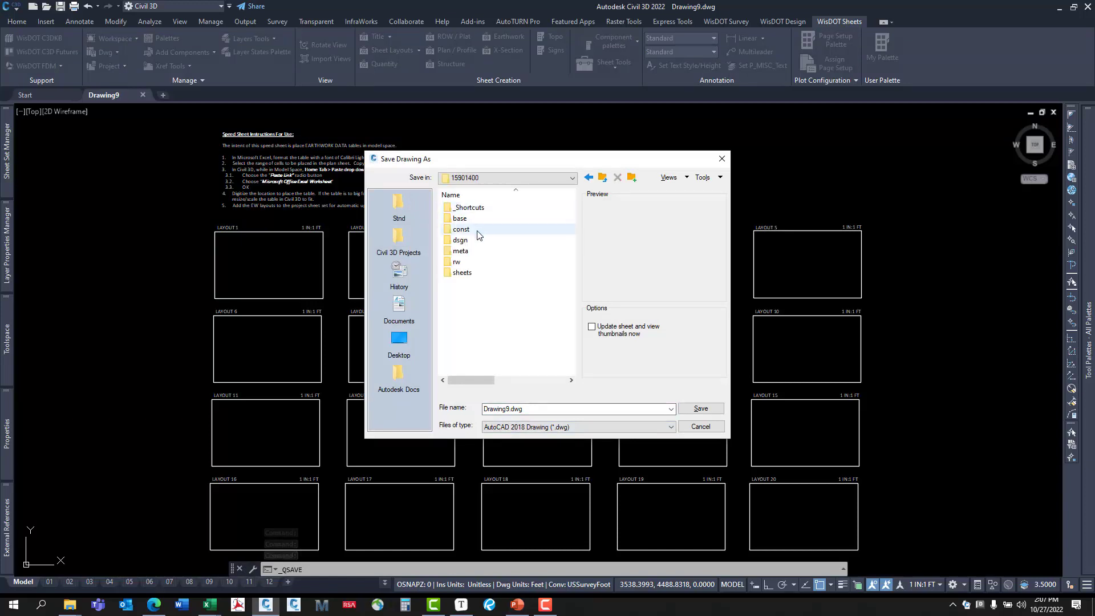
pyautogui.doubleClick(467, 271)
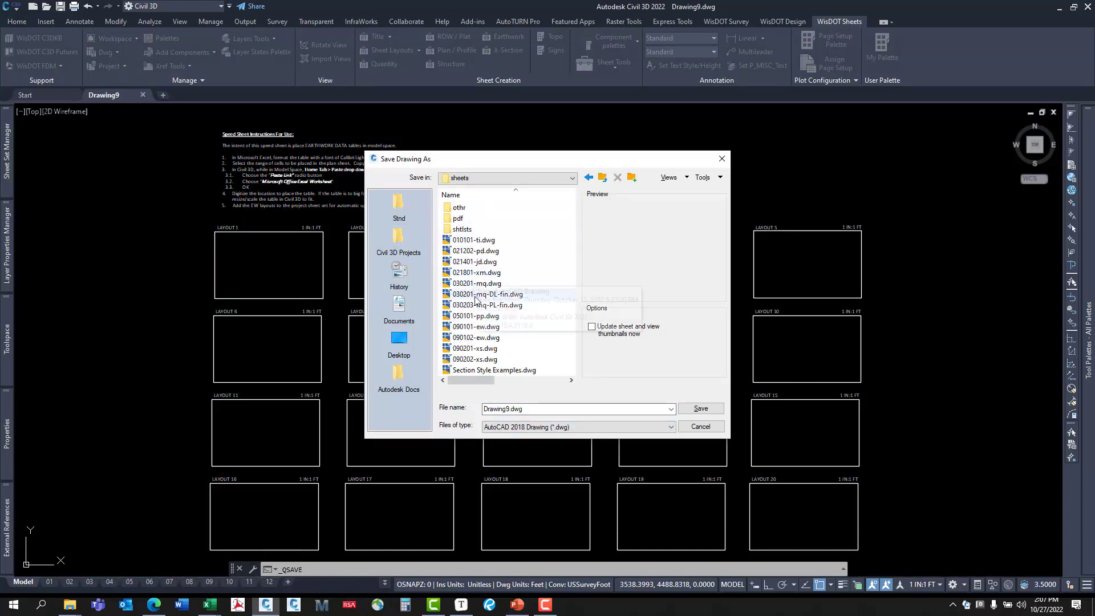
pyautogui.click(478, 327)
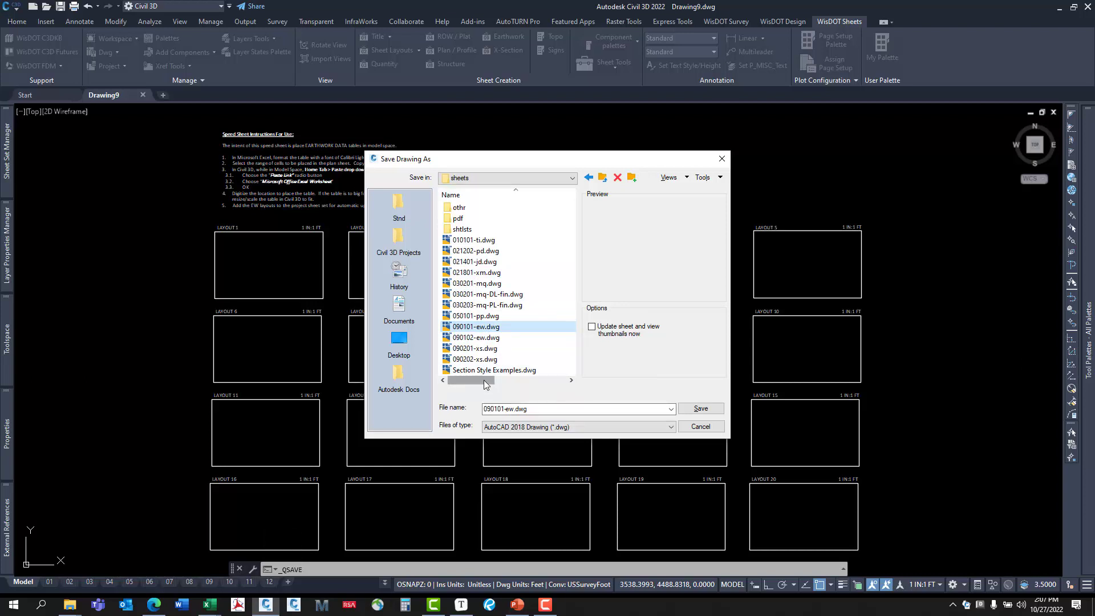
pyautogui.moveTo(486, 384)
pyautogui.mouseDown()
pyautogui.moveTo(516, 384)
pyautogui.moveTo(489, 384)
pyautogui.mouseUp()
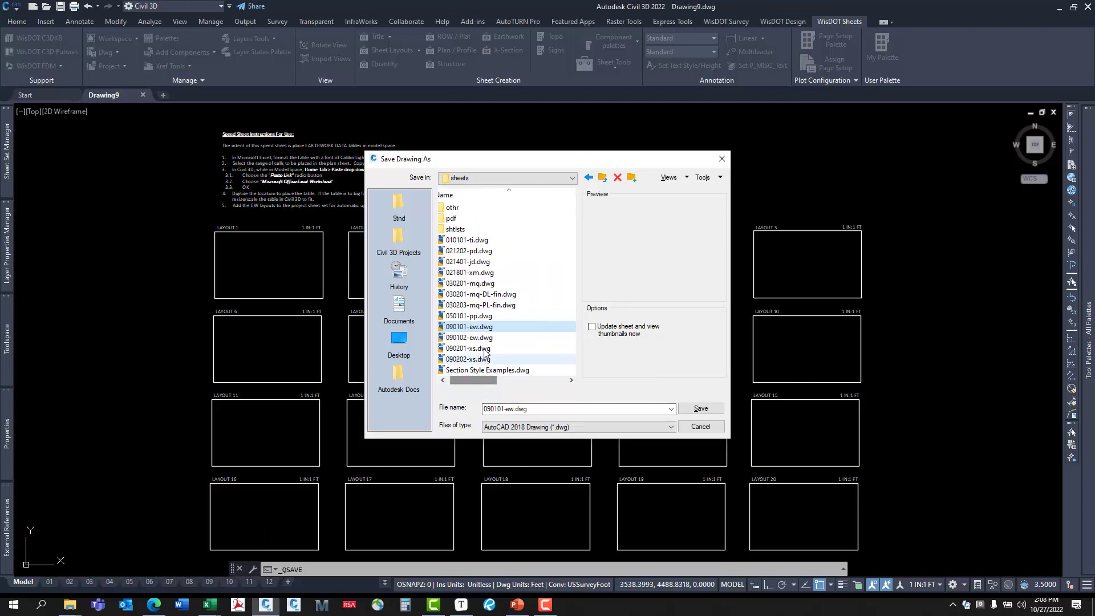
pyautogui.doubleClick(516, 409)
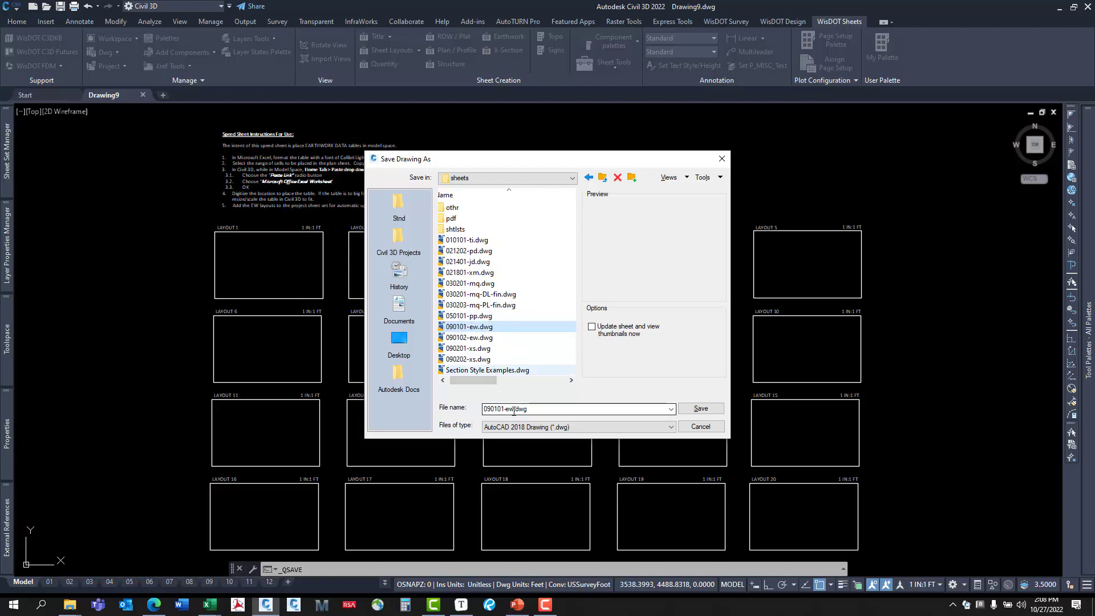
pyautogui.click(514, 409)
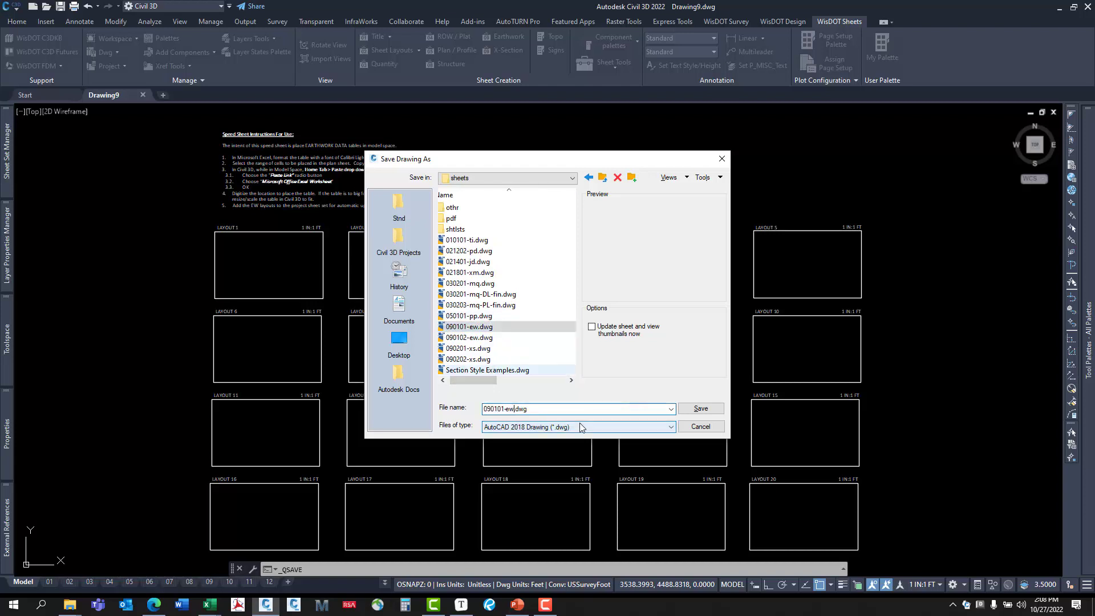
pyautogui.write('-ACEC')
pyautogui.click(700, 408)
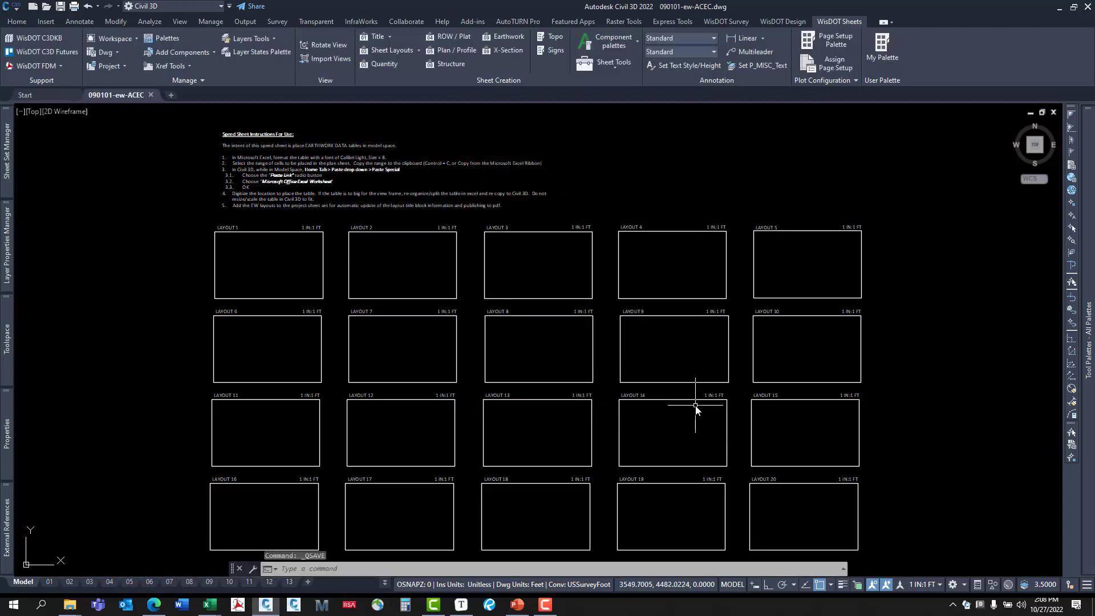
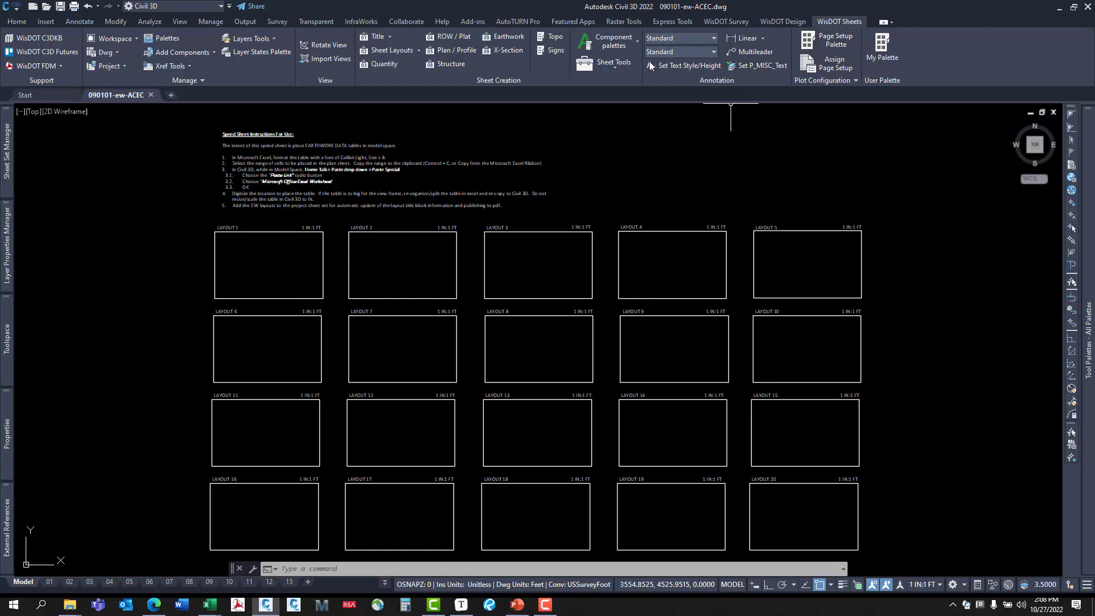
# Review the help page for the Create Data Links and Tables tool.
pyautogui.click(614, 68)
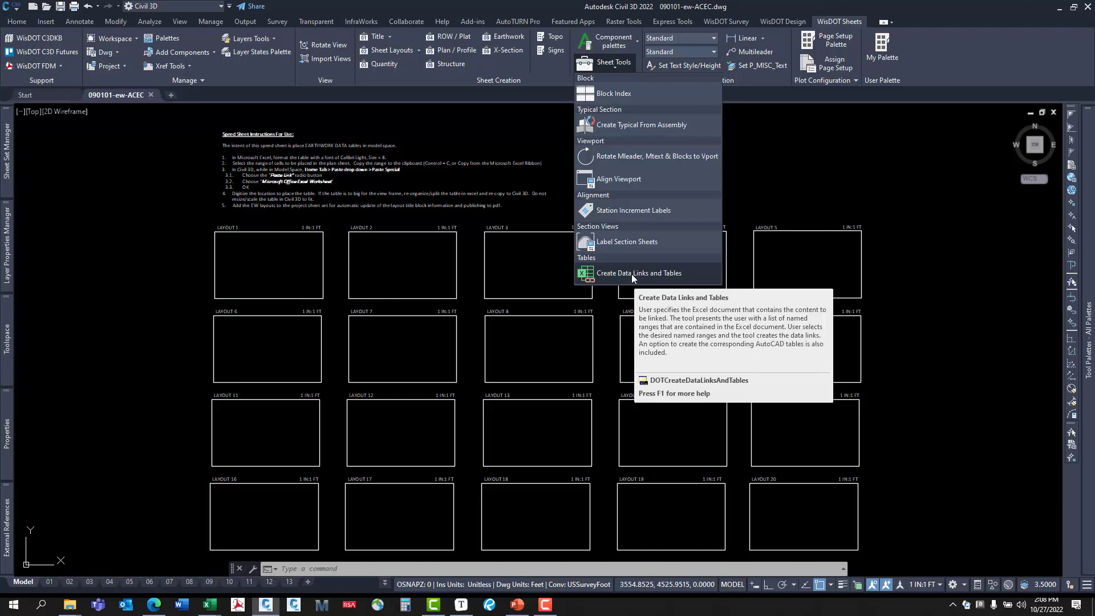
pyautogui.press('F1')
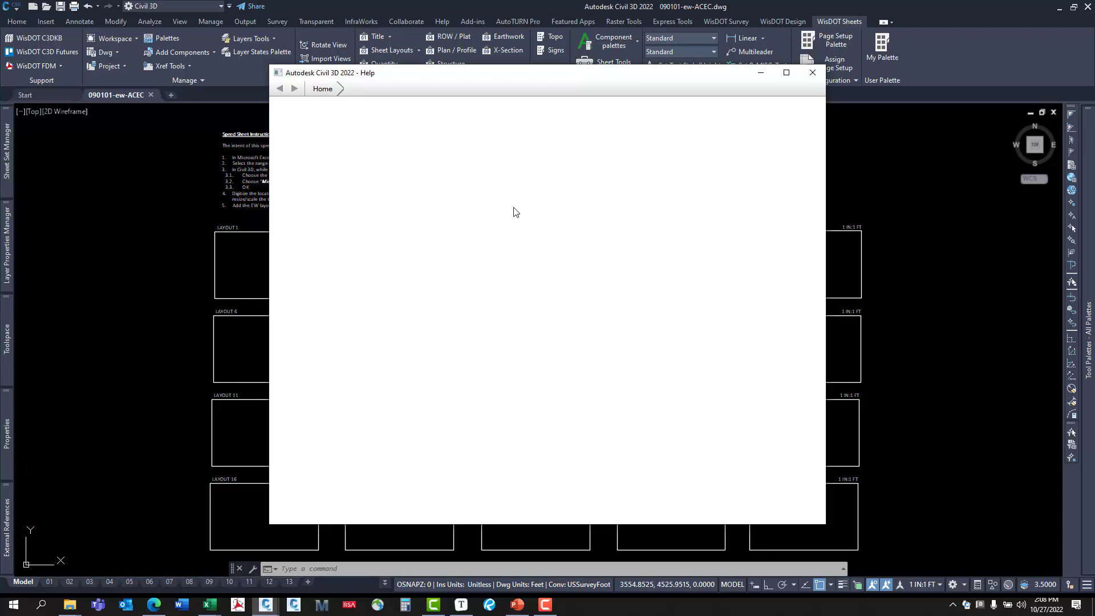
pyautogui.scroll(-10, 637, 288)
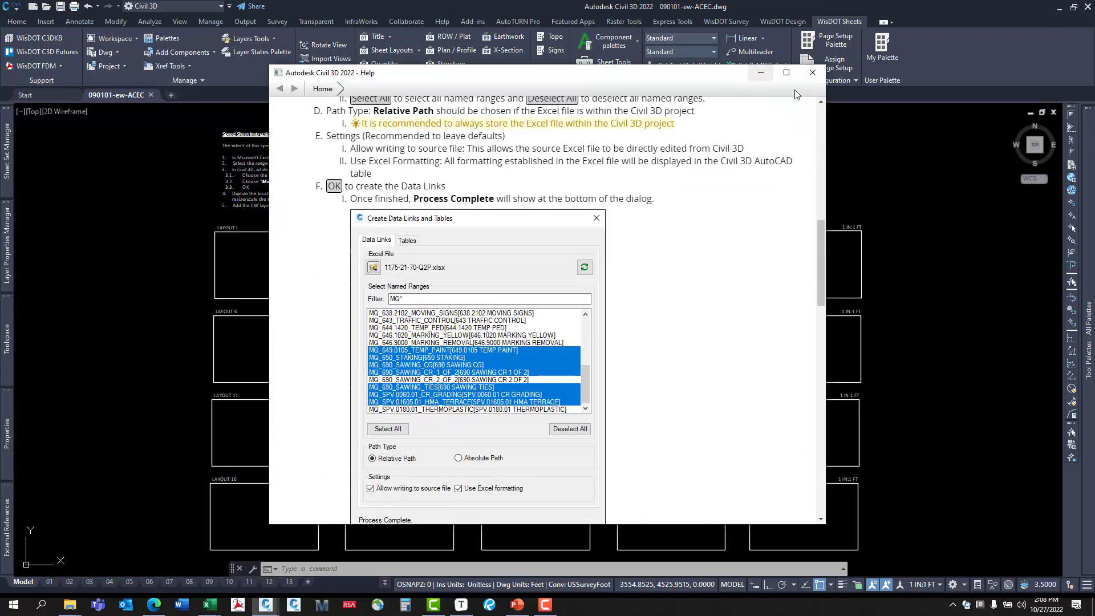
pyautogui.click(813, 73)
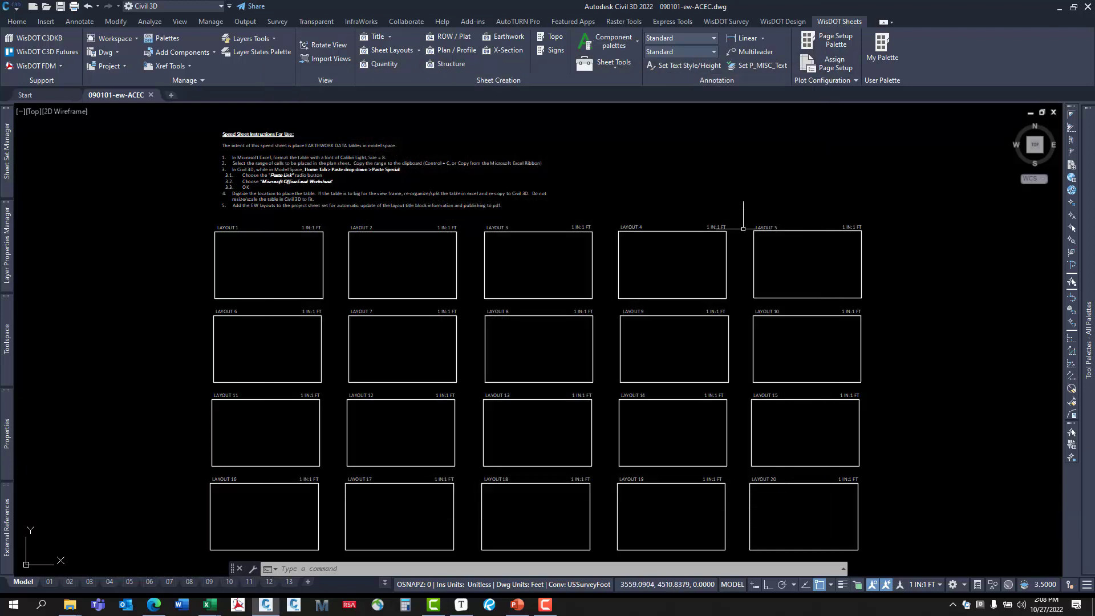
# Start Create Data Links and Tables and choose ewrk-8.xlsx from the project's ewrk folder as the Excel file to link.
pyautogui.click(615, 63)
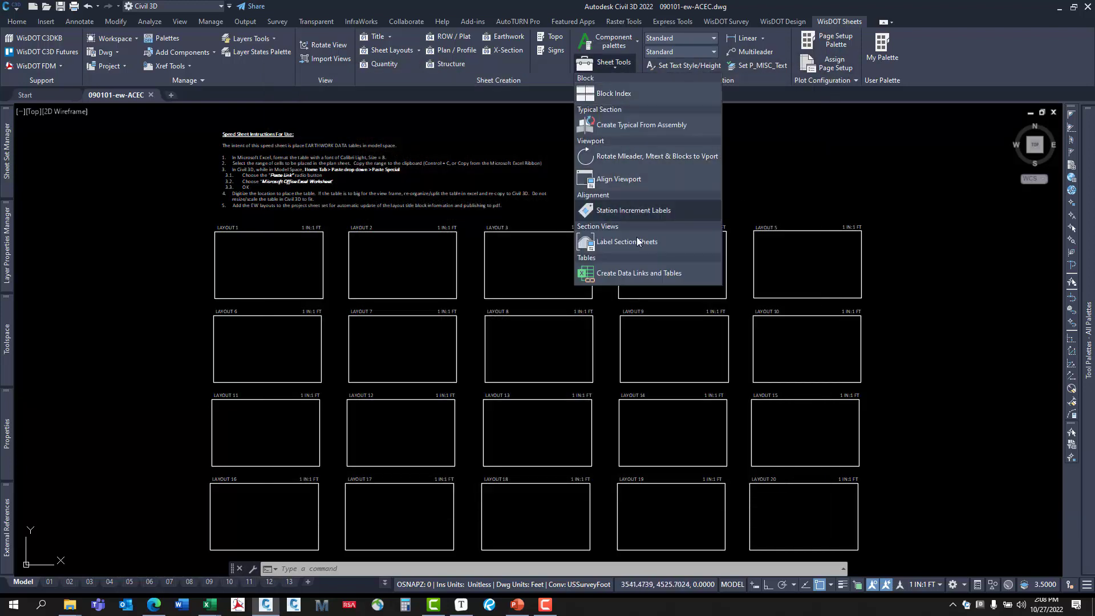
pyautogui.click(640, 275)
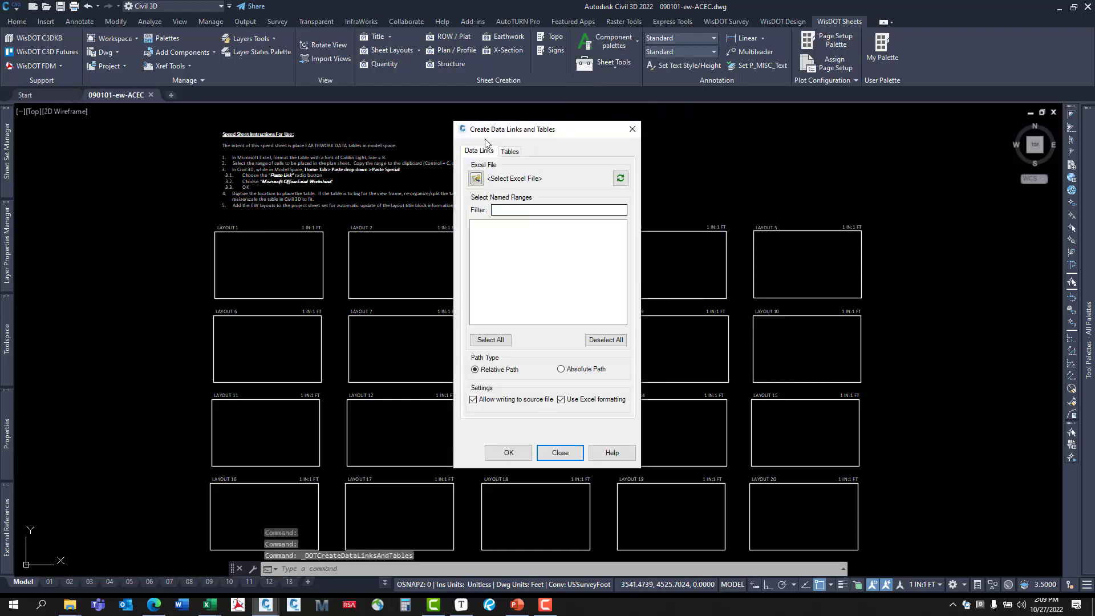
pyautogui.moveTo(502, 141); pyautogui.dragTo(519, 145)
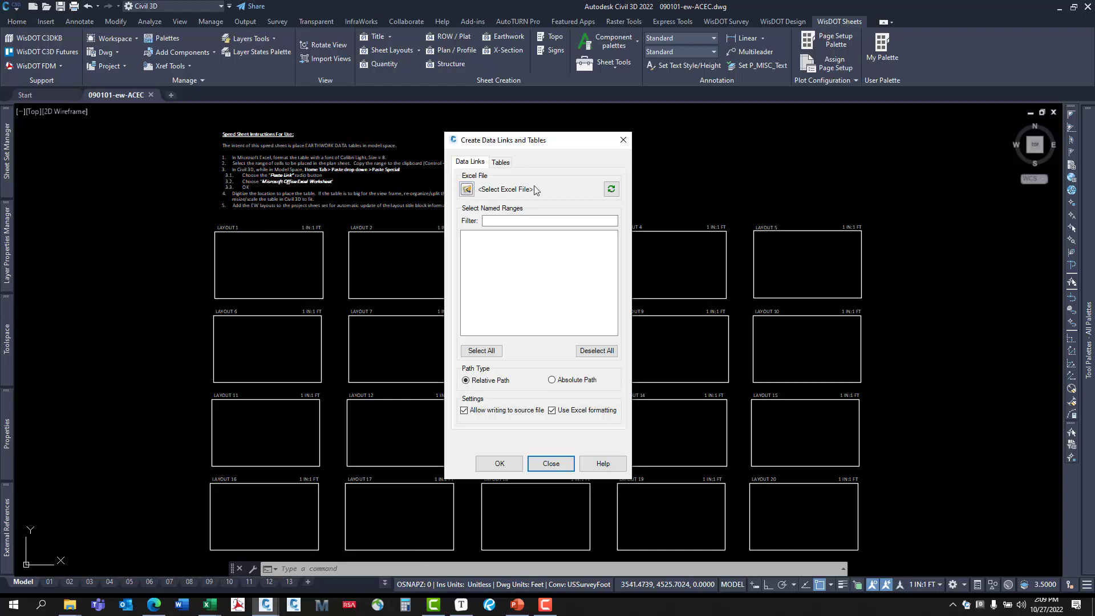
pyautogui.click(466, 189)
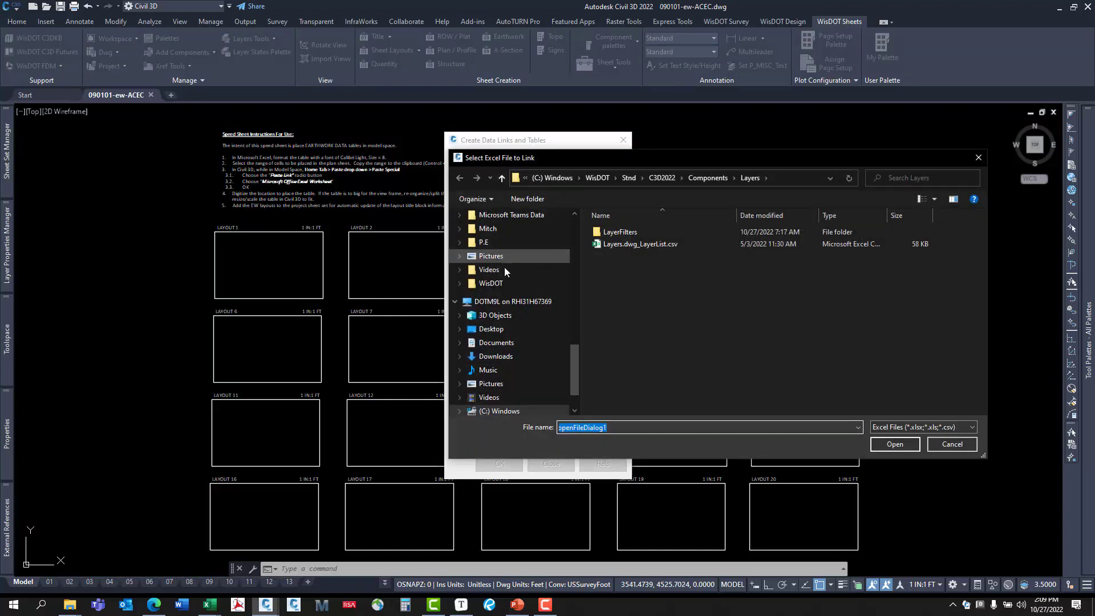
pyautogui.scroll(3, 498, 316)
pyautogui.scroll(6, 497, 318)
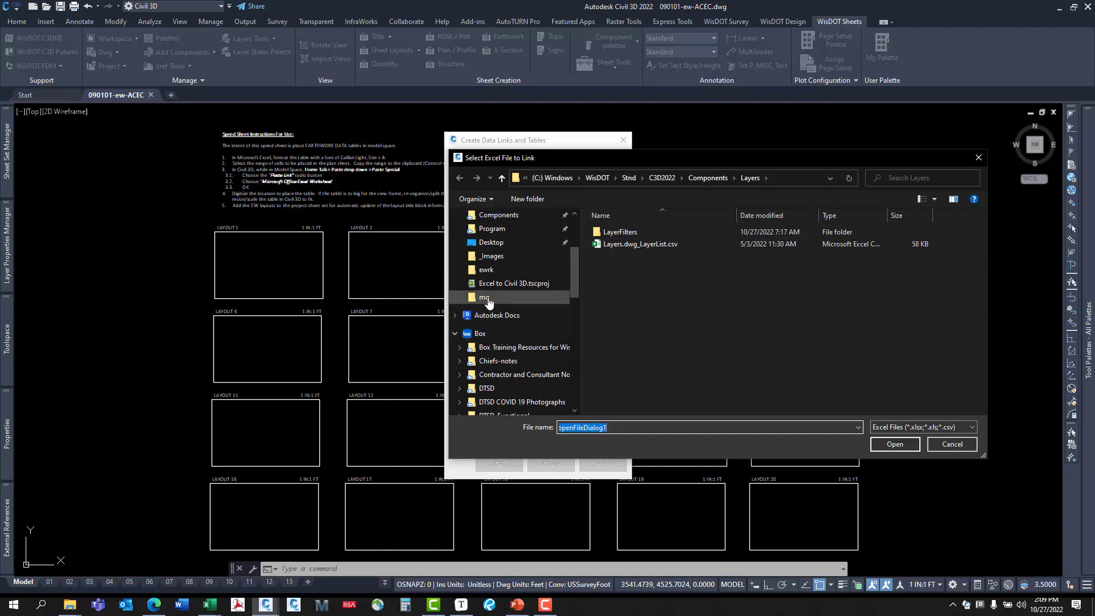
pyautogui.click(486, 269)
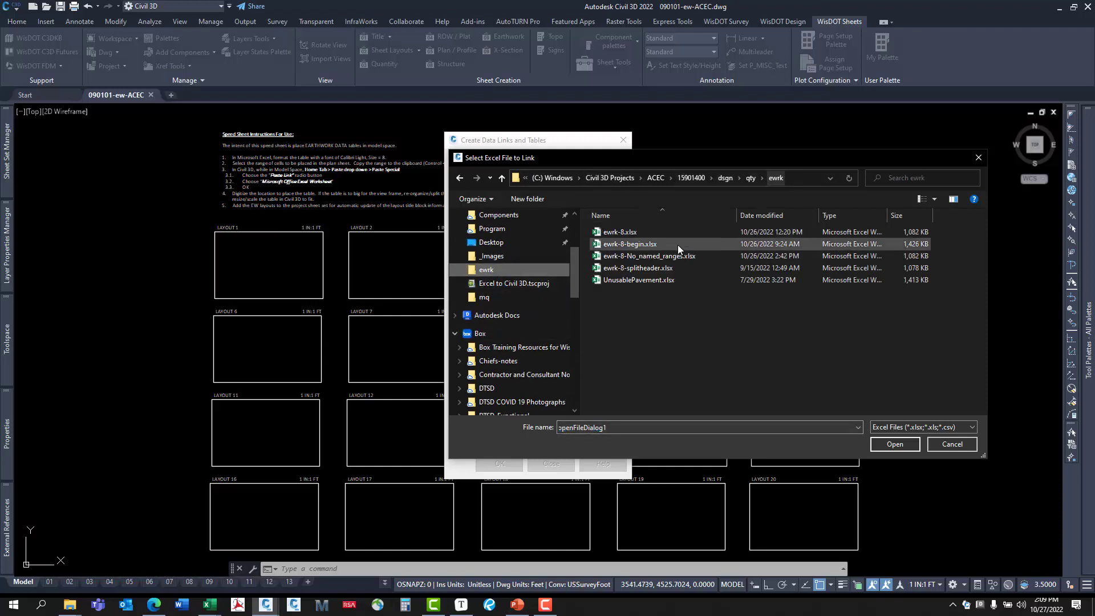
pyautogui.click(639, 233)
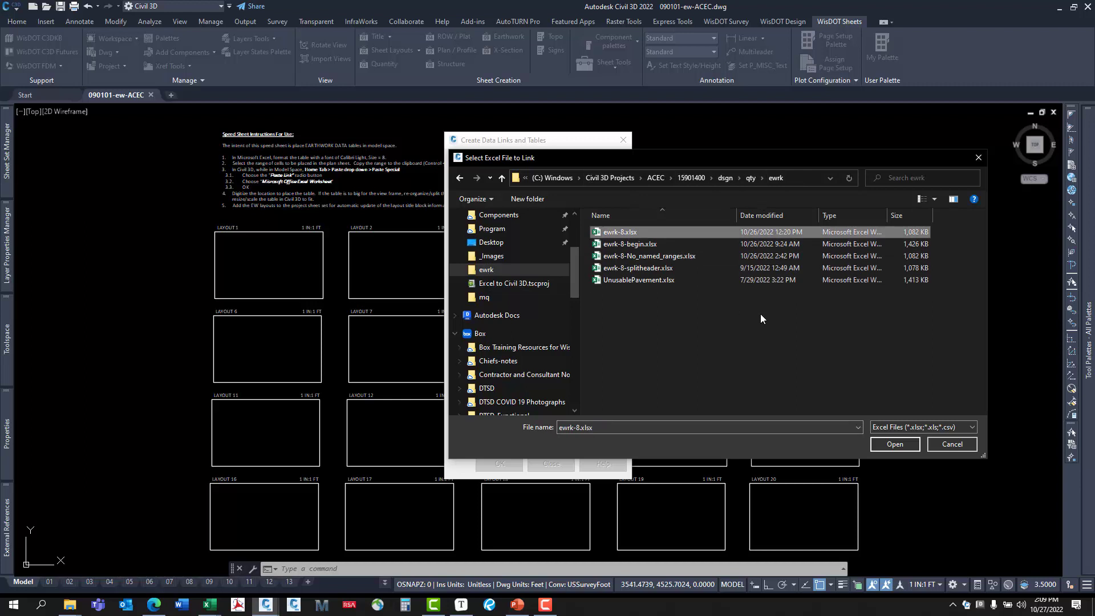
pyautogui.click(905, 445)
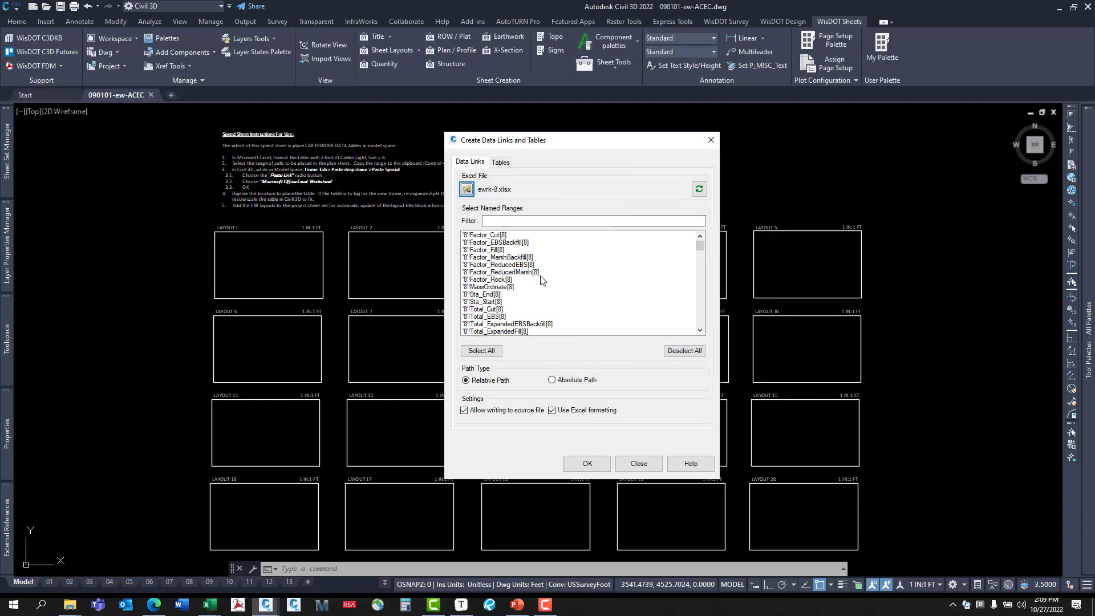
# Filter the workbook's named ranges with DL*.
pyautogui.scroll(-10, 494, 255)
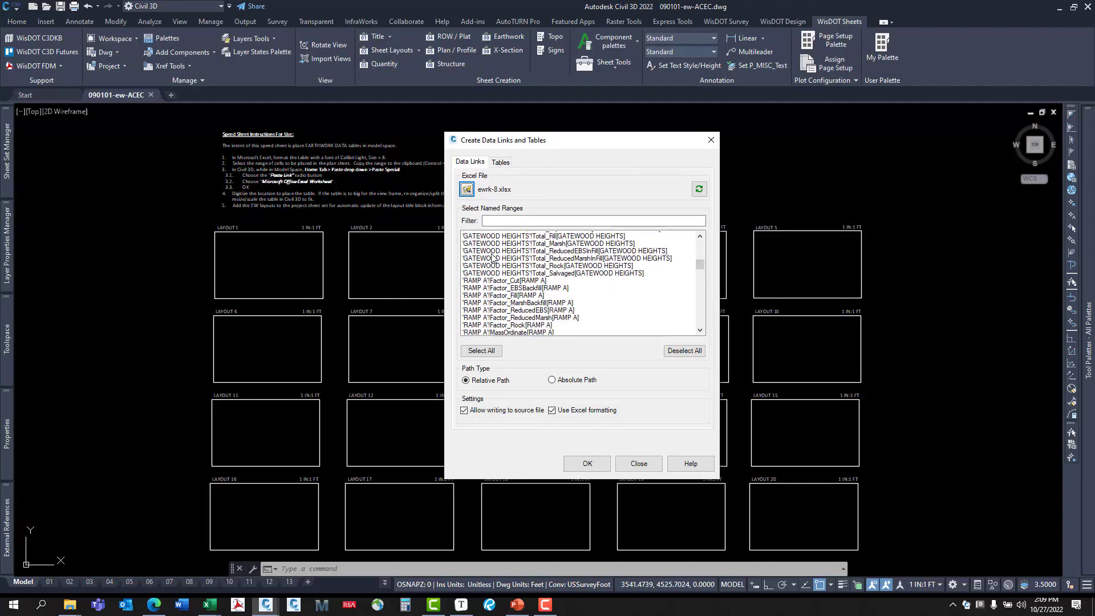
pyautogui.click(547, 220)
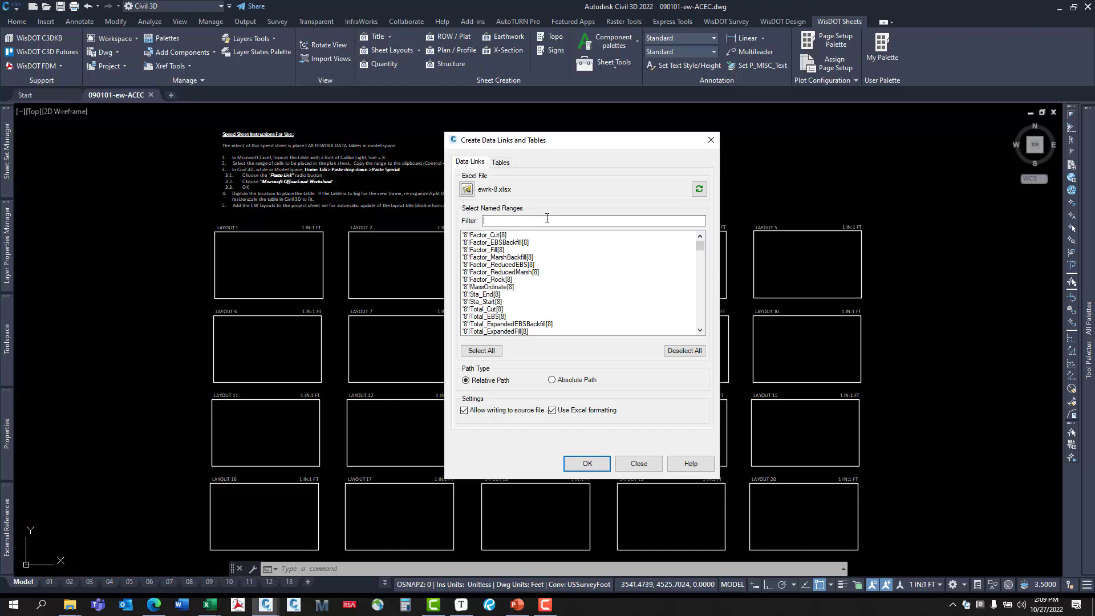
pyautogui.write('DL*')
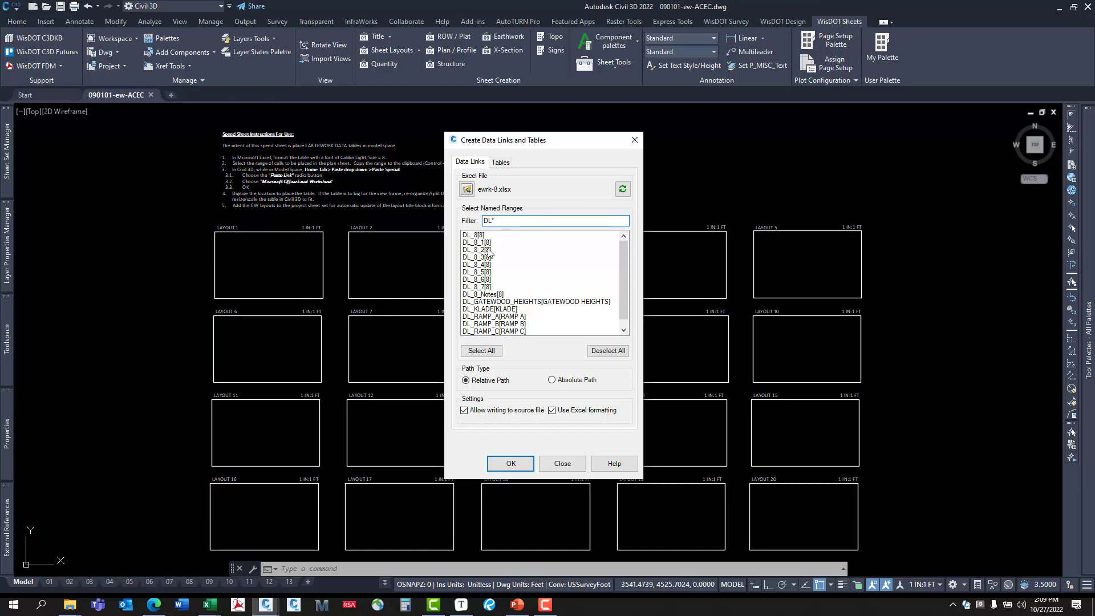
# Select the named ranges from DL_8_1 through DL_RAMP_D for linking, leaving out DL_8.
pyautogui.scroll(-3, 625, 256)
pyautogui.scroll(3, 622, 245)
pyautogui.moveTo(620, 246)
pyautogui.mouseDown()
pyautogui.moveTo(618, 269)
pyautogui.moveTo(614, 238)
pyautogui.mouseUp()
pyautogui.click(479, 235)
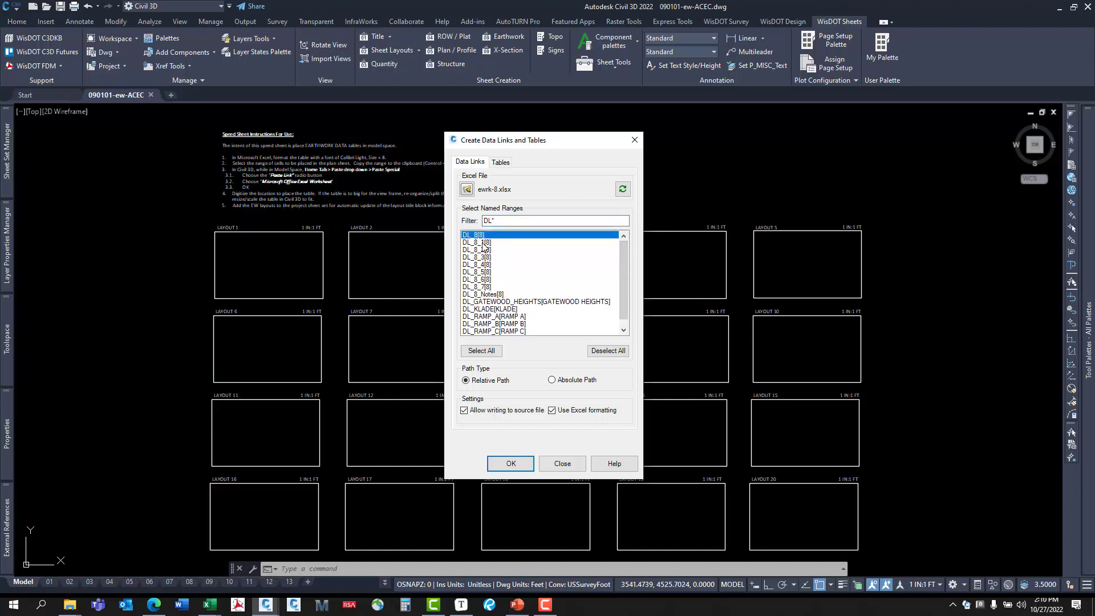
pyautogui.click(483, 243)
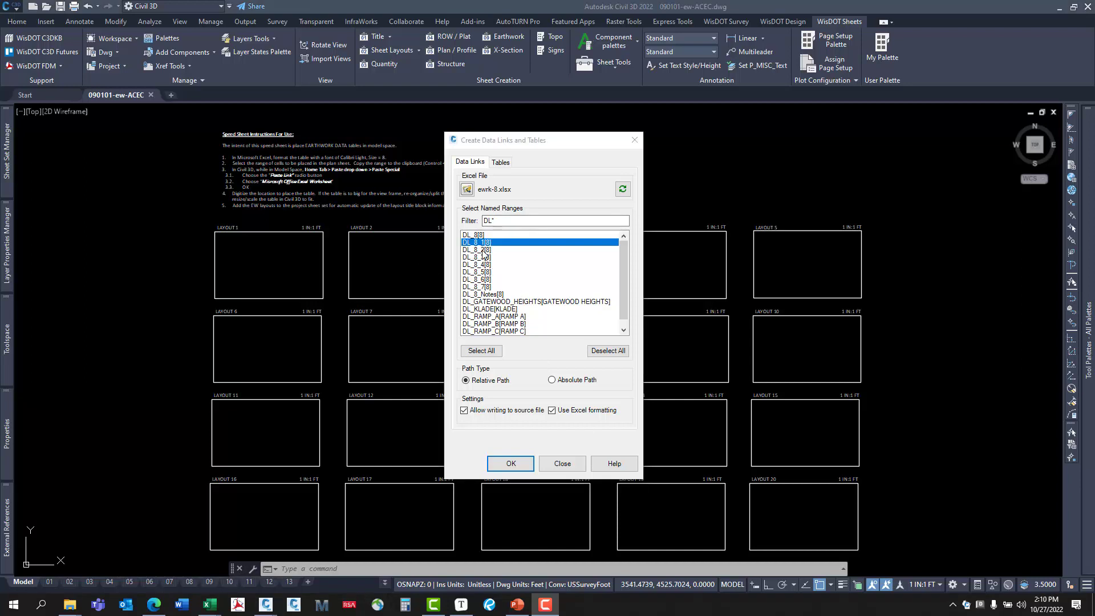
pyautogui.scroll(-1, 492, 297)
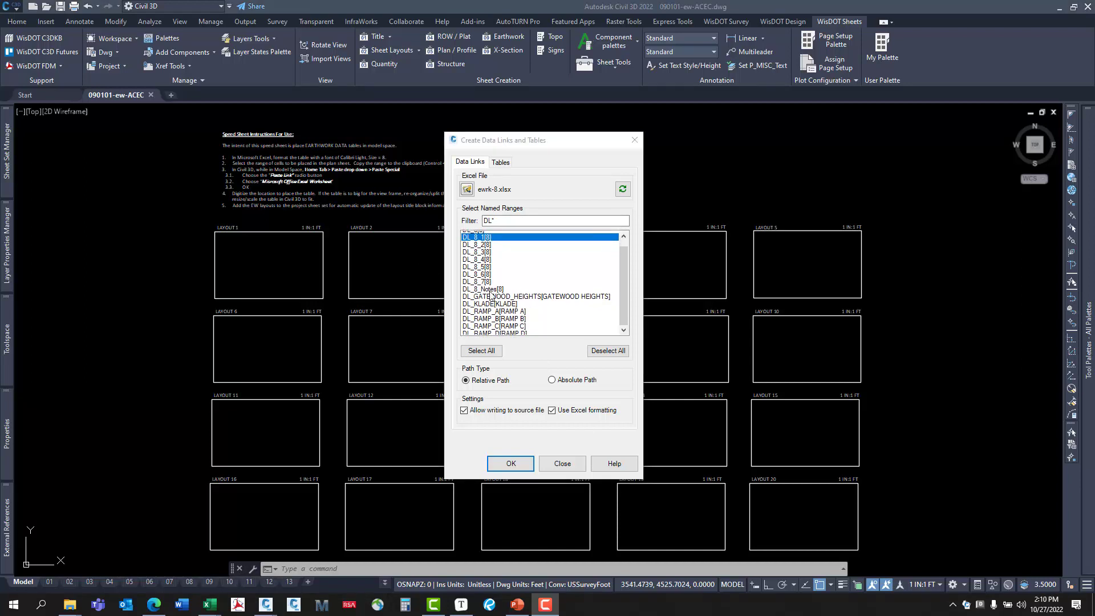
pyautogui.keyDown('shift'); pyautogui.click(498, 331); pyautogui.keyUp('shift')
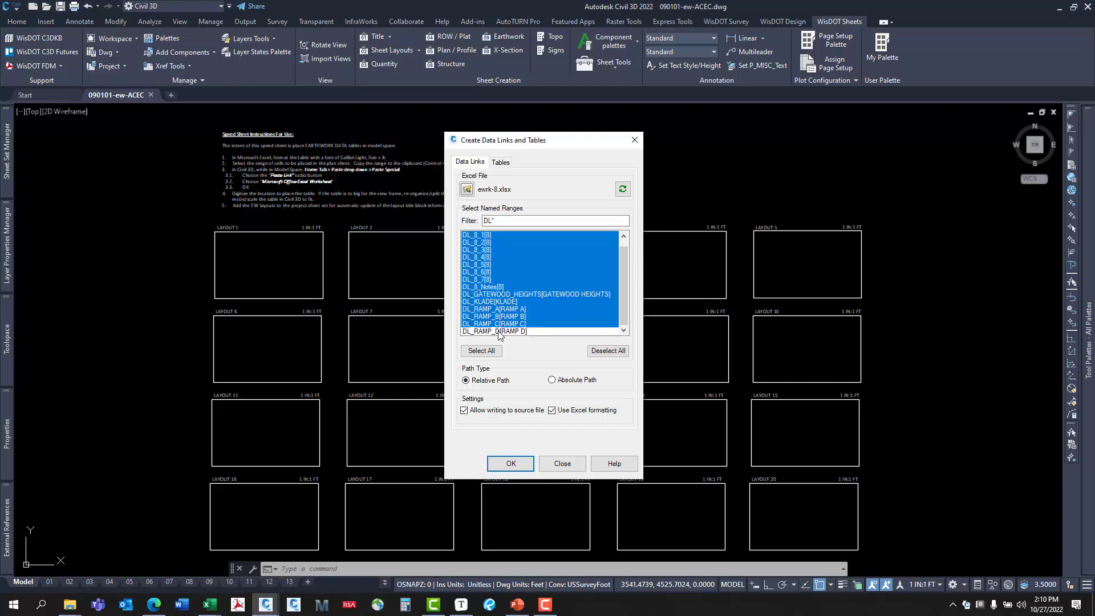
pyautogui.scroll(1, 488, 281)
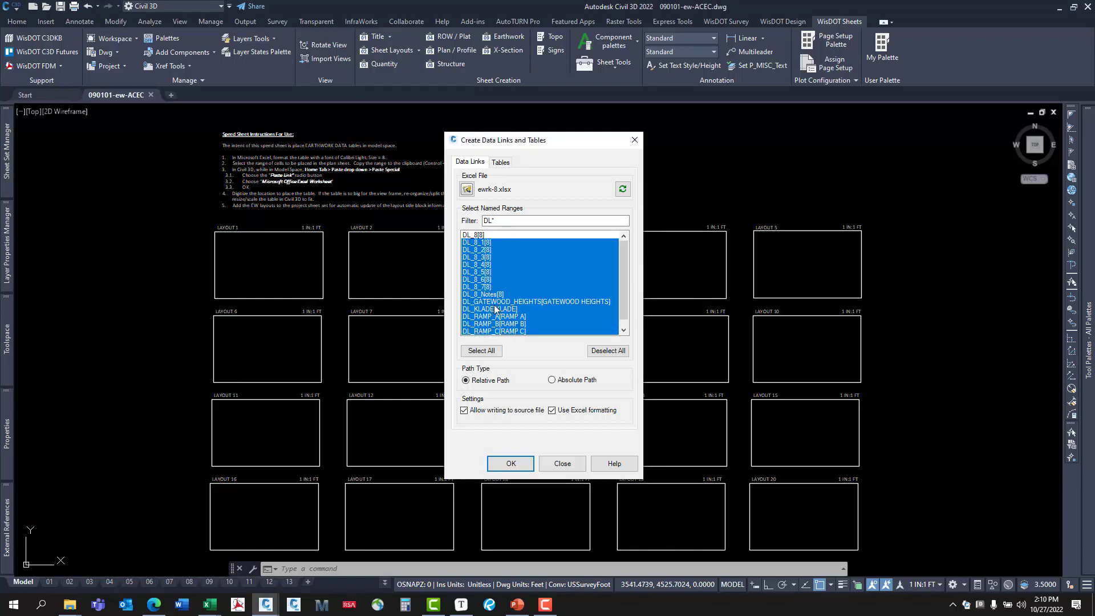
pyautogui.scroll(-1, 494, 308)
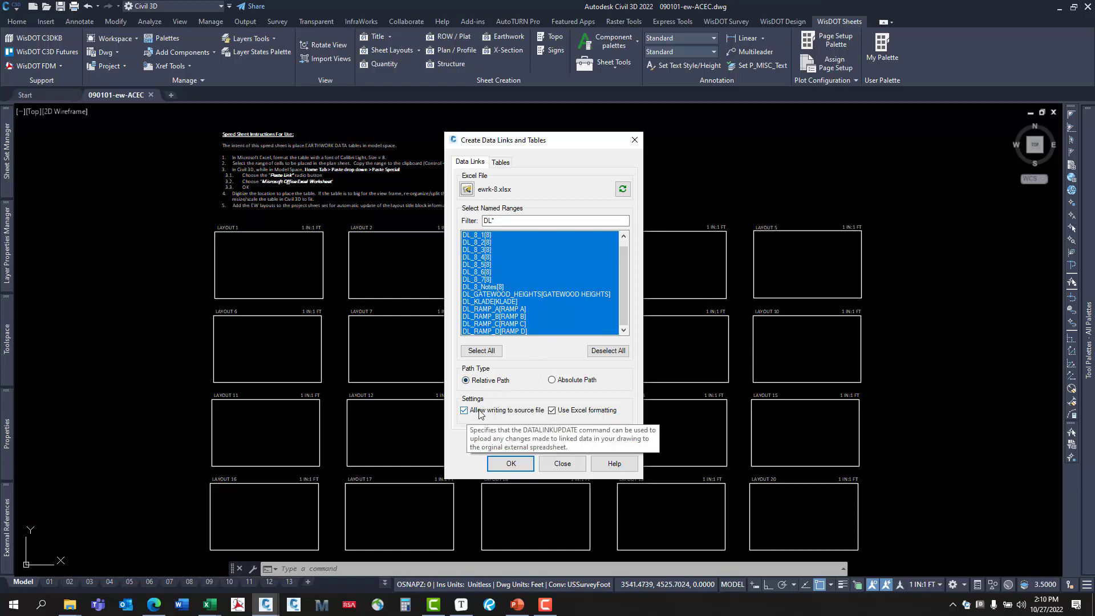
# Create data links for the selected ewrk-8.xlsx ranges using relative paths, source-file writing and Excel formatting.
pyautogui.click(511, 465)
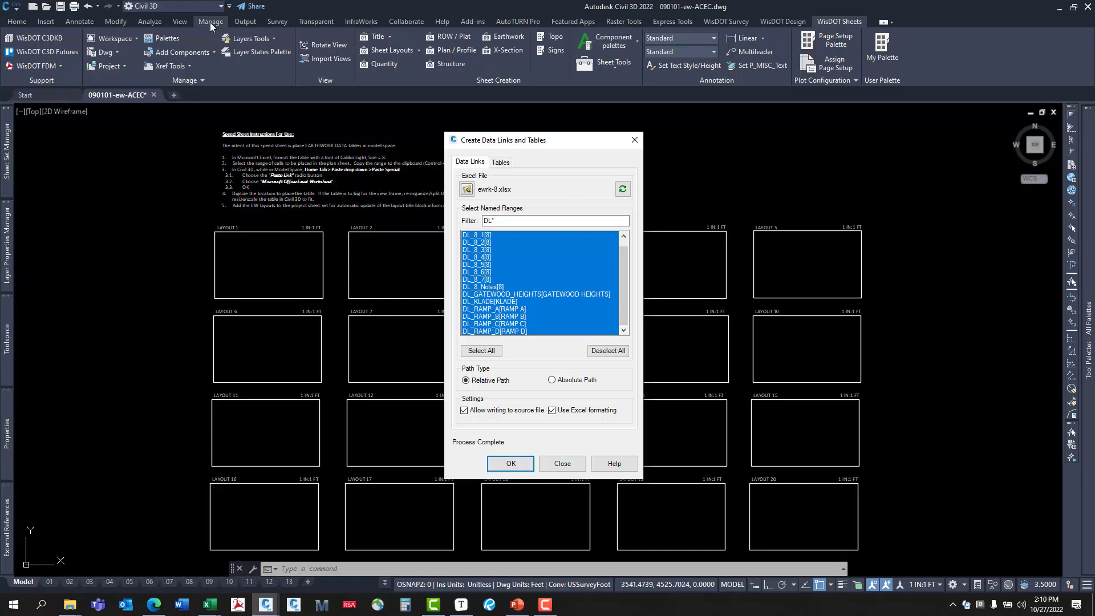
pyautogui.moveTo(491, 145); pyautogui.dragTo(818, 191)
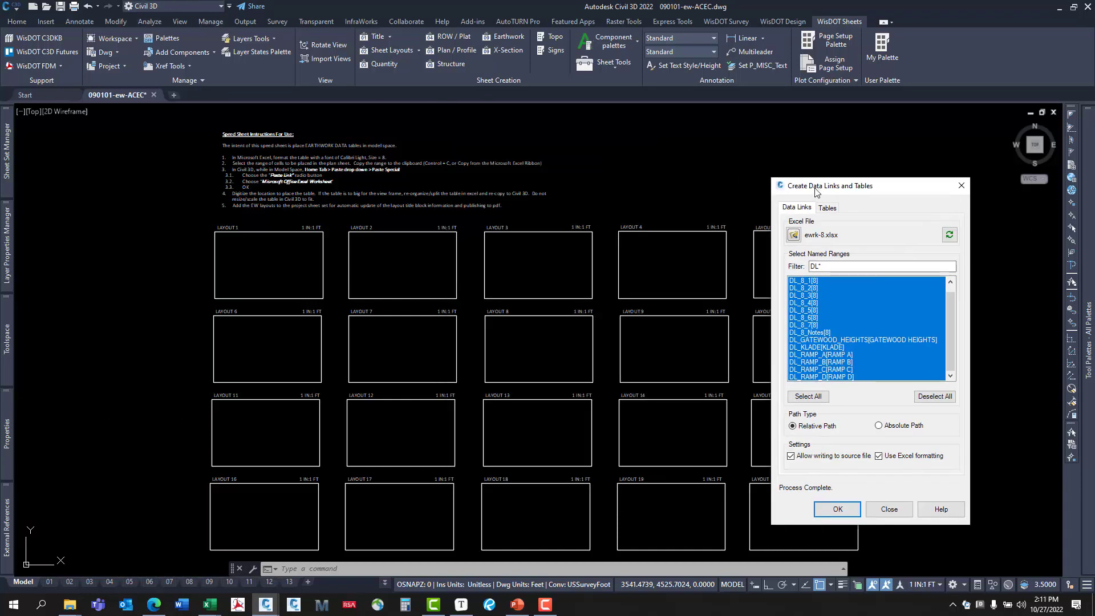
# Review the full list of Excel links in the Data Link Manager, then close it without changes.
pyautogui.click(87, 24)
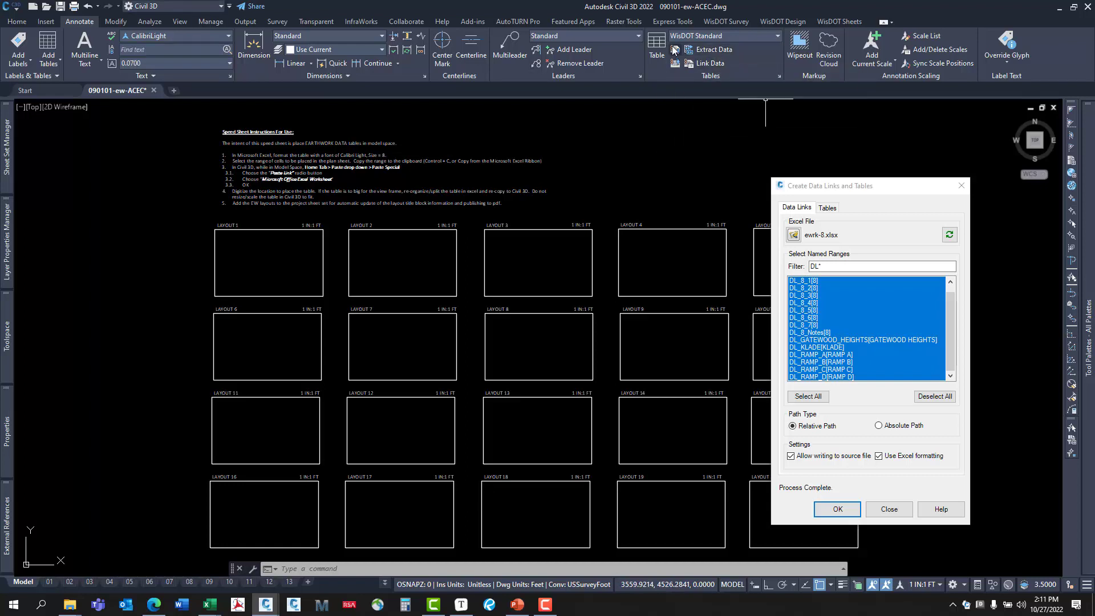
pyautogui.click(698, 64)
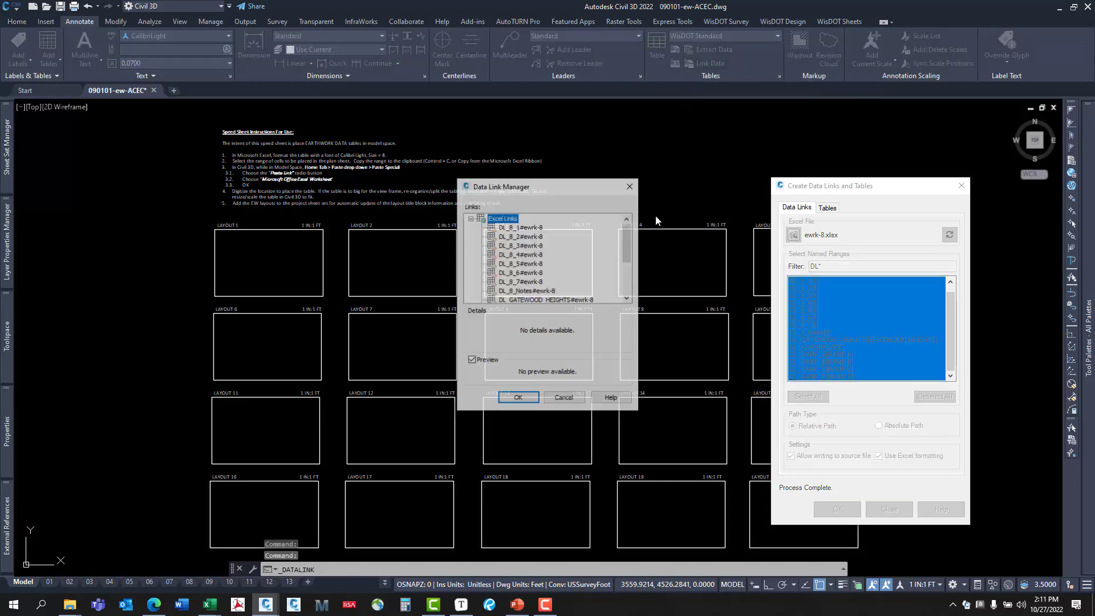
pyautogui.moveTo(629, 238); pyautogui.dragTo(631, 271)
pyautogui.moveTo(542, 193); pyautogui.dragTo(518, 214)
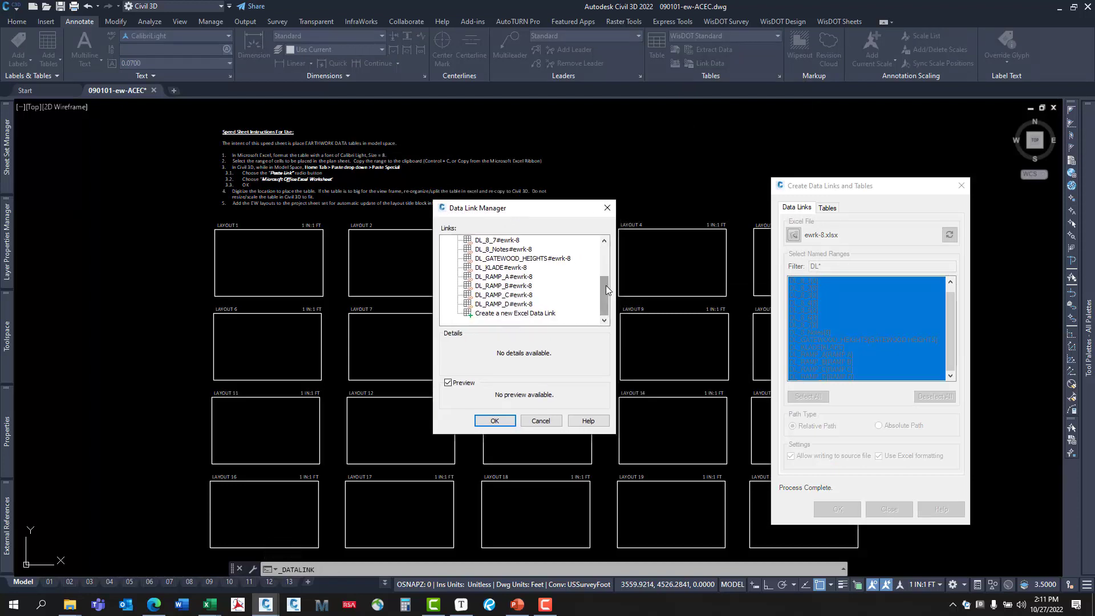
pyautogui.click(541, 421)
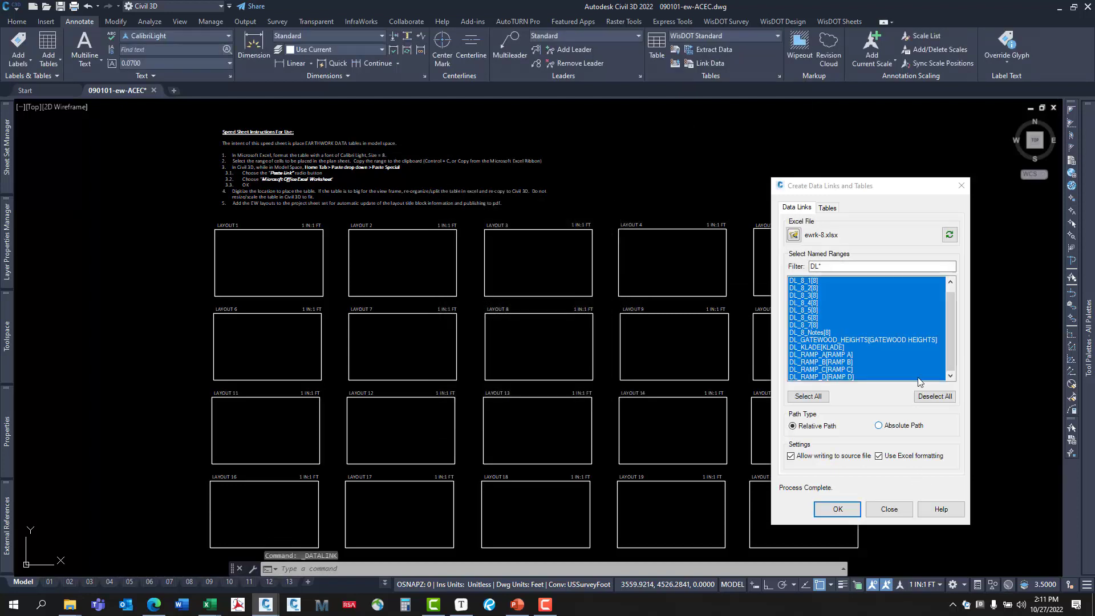
# Load 1175-21-70-Q2P.xlsx from the project's qty\mq folder as the Excel file to link.
pyautogui.moveTo(833, 185); pyautogui.dragTo(765, 160)
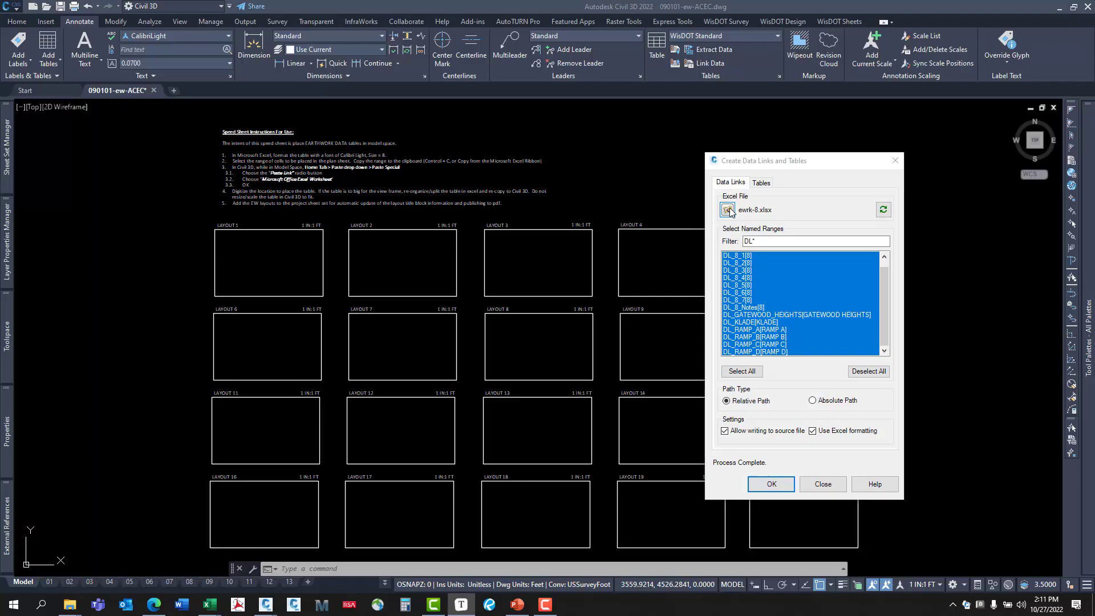
pyautogui.click(727, 210)
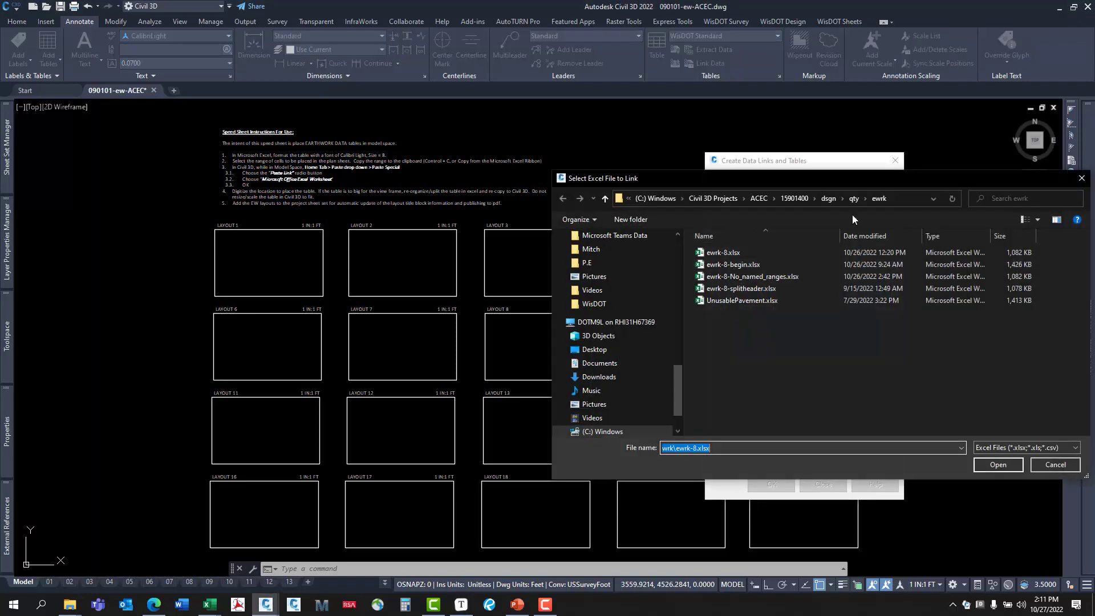
pyautogui.click(853, 202)
pyautogui.doubleClick(715, 264)
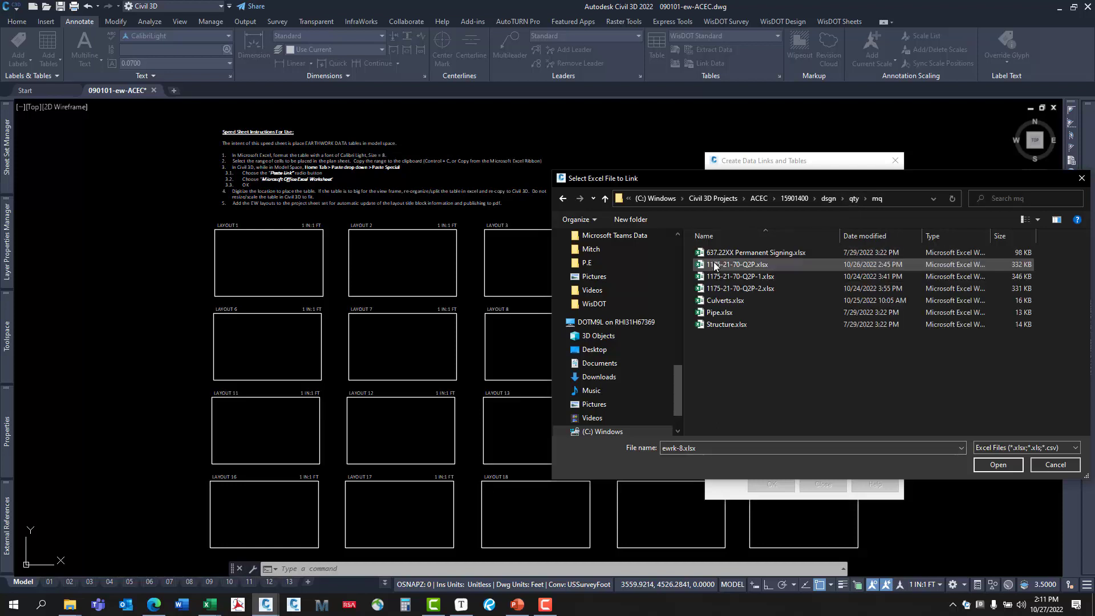
pyautogui.click(714, 264)
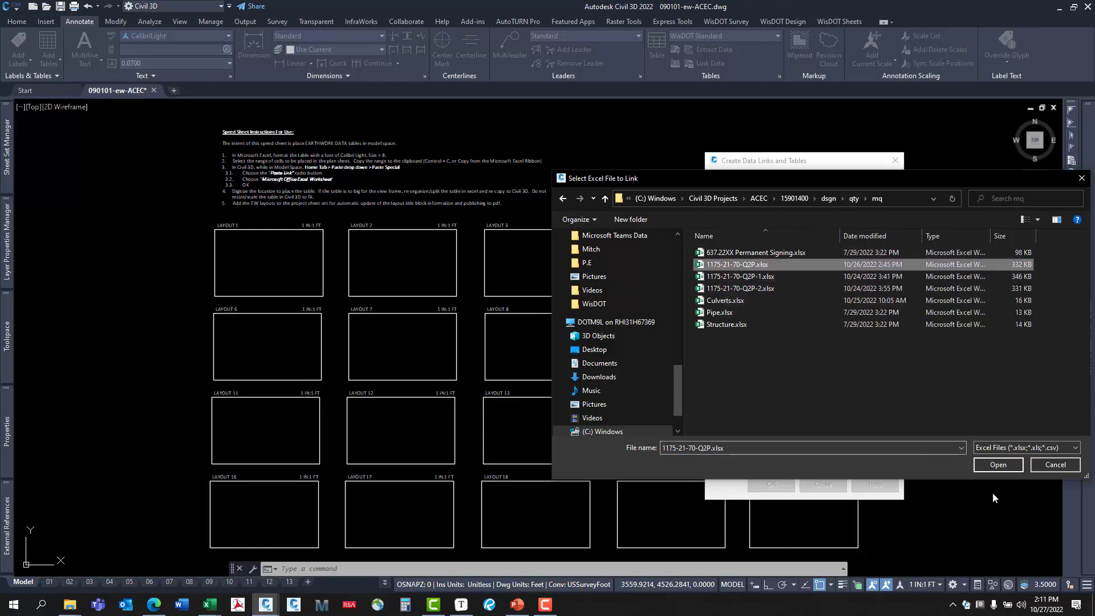
pyautogui.click(993, 465)
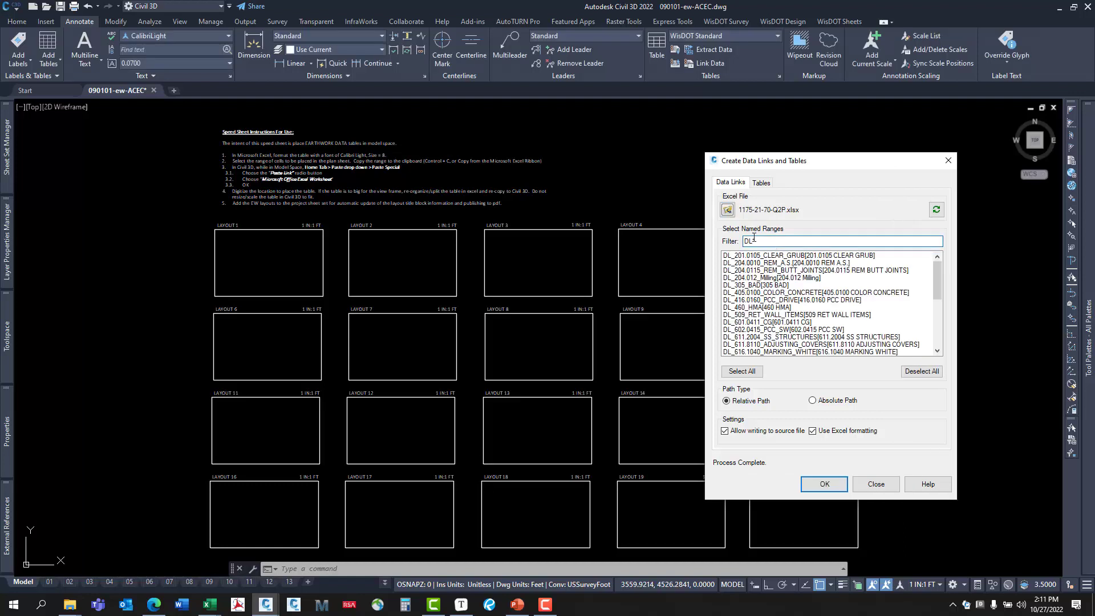
# Select the named ranges from DL_643_TRAFFIC_CONTROL through DL_649.0105_TEMP_PAINT.
pyautogui.moveTo(935, 270); pyautogui.dragTo(941, 308)
pyautogui.click(809, 292)
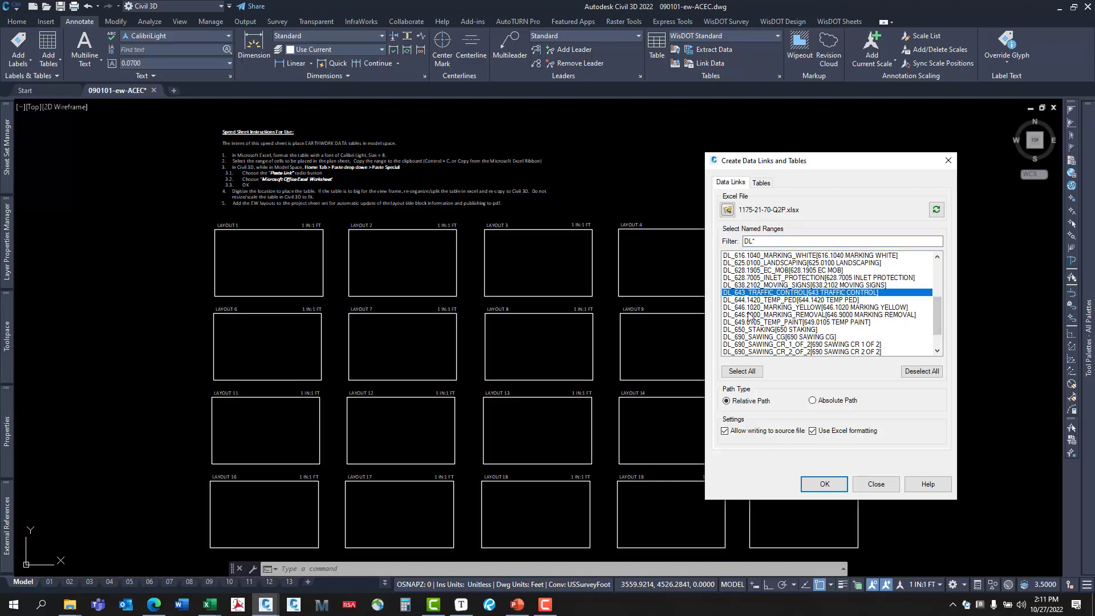
pyautogui.keyDown('shift'); pyautogui.click(767, 323); pyautogui.keyUp('shift')
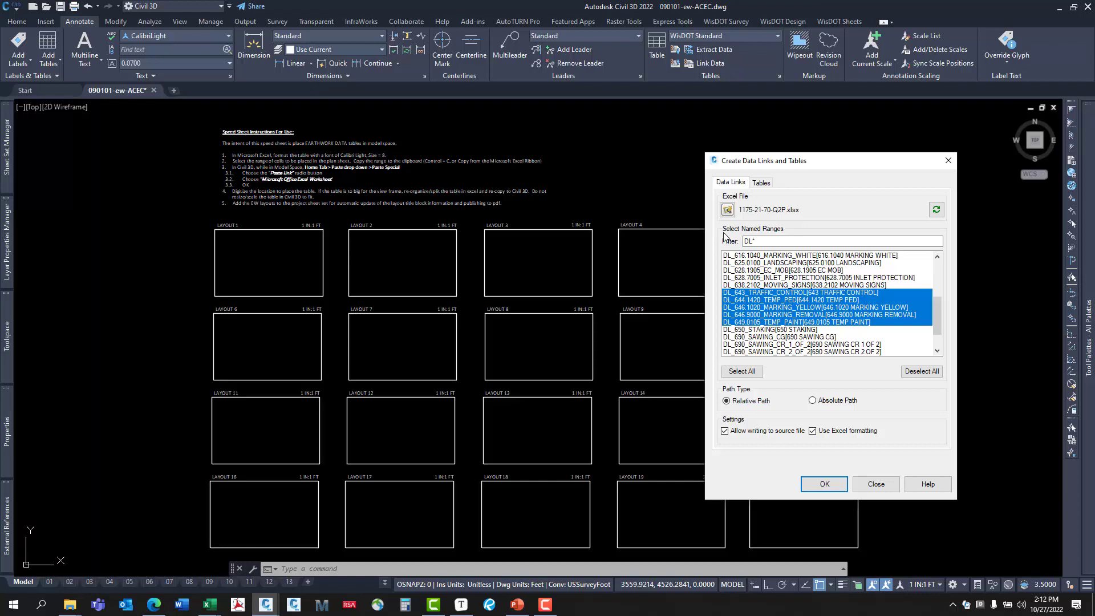
# Switch Create Data Links and Tables to its table creation options for the existing data links.
pyautogui.click(762, 183)
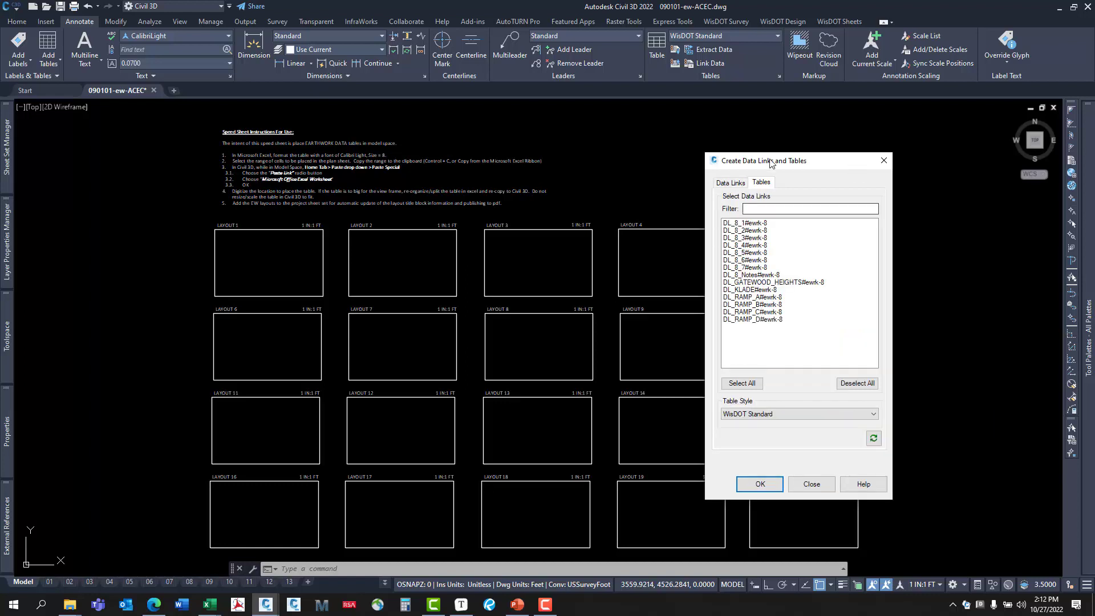
pyautogui.moveTo(789, 165); pyautogui.dragTo(736, 169)
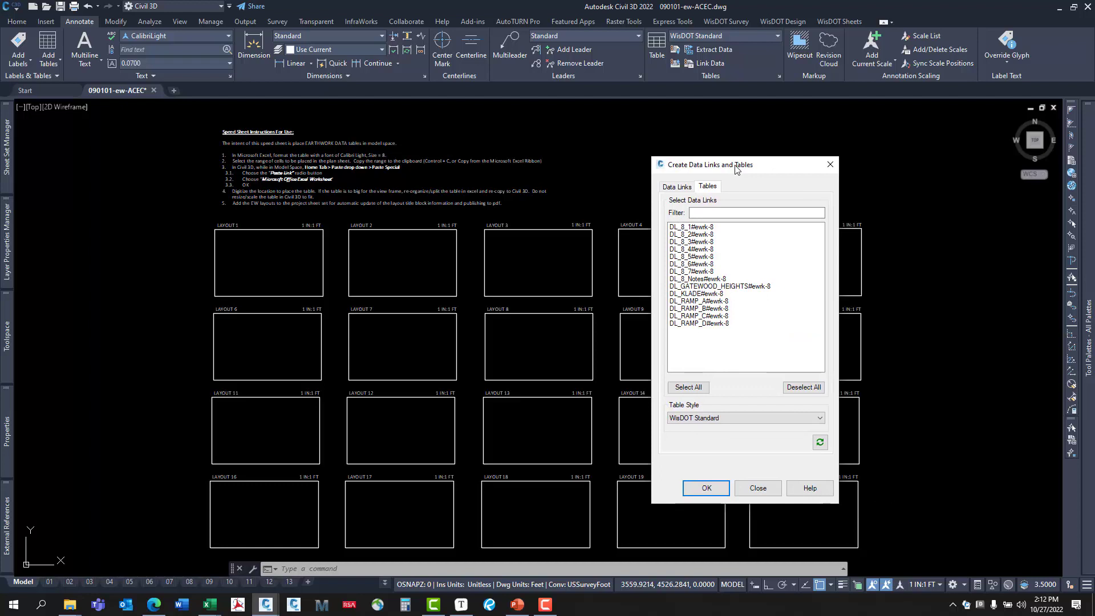
# Try selecting single data links, the range DL_8_1 through DL_8_4, and all data links for table creation.
pyautogui.click(691, 227)
pyautogui.click(695, 264)
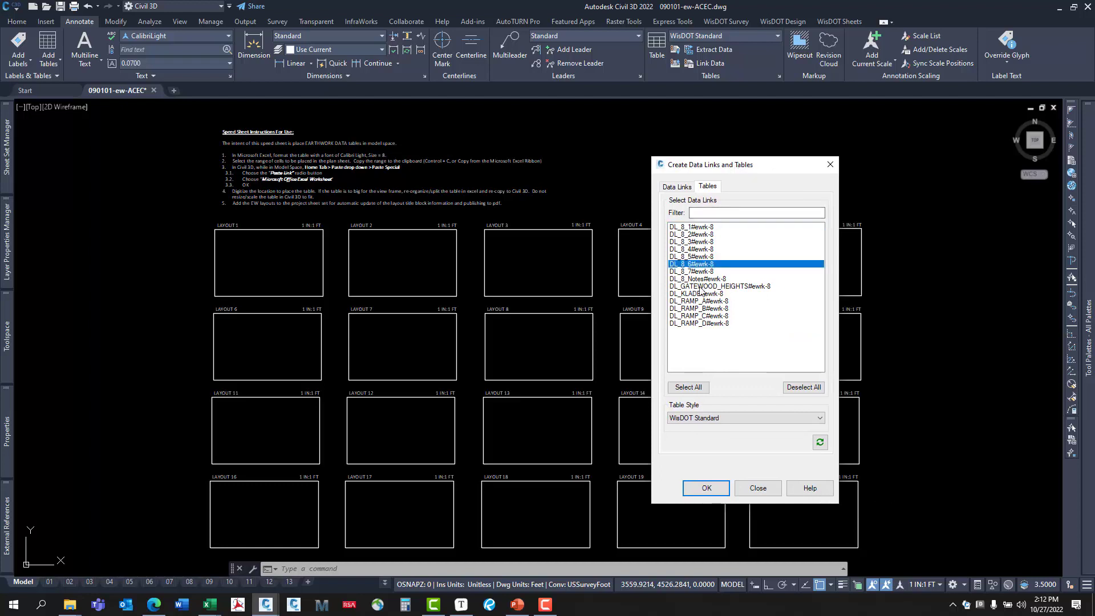
pyautogui.click(695, 228)
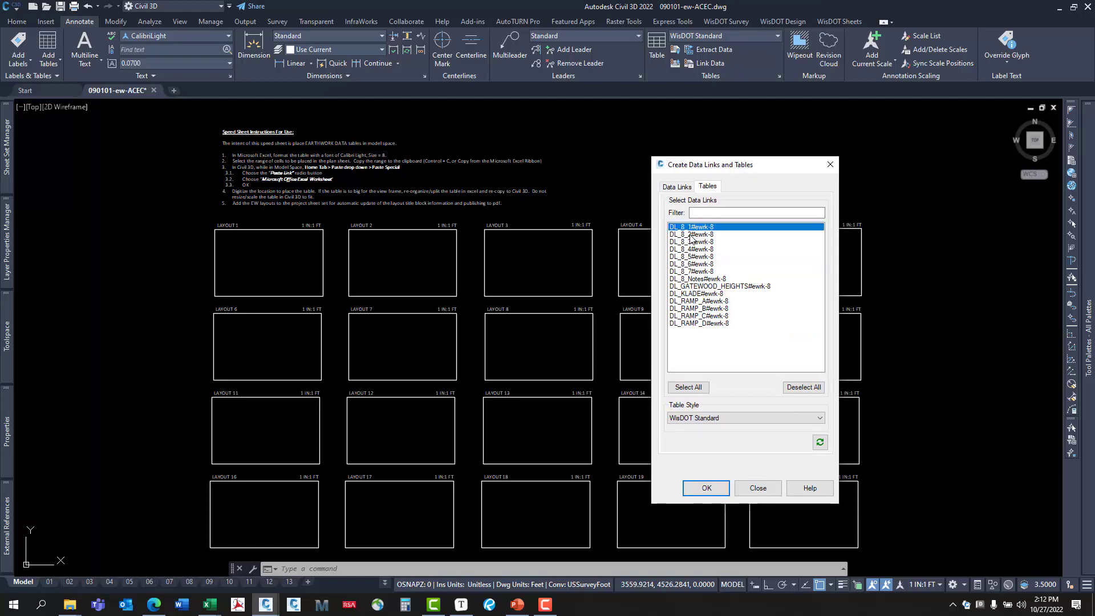
pyautogui.keyDown('shift'); pyautogui.click(694, 250); pyautogui.keyUp('shift')
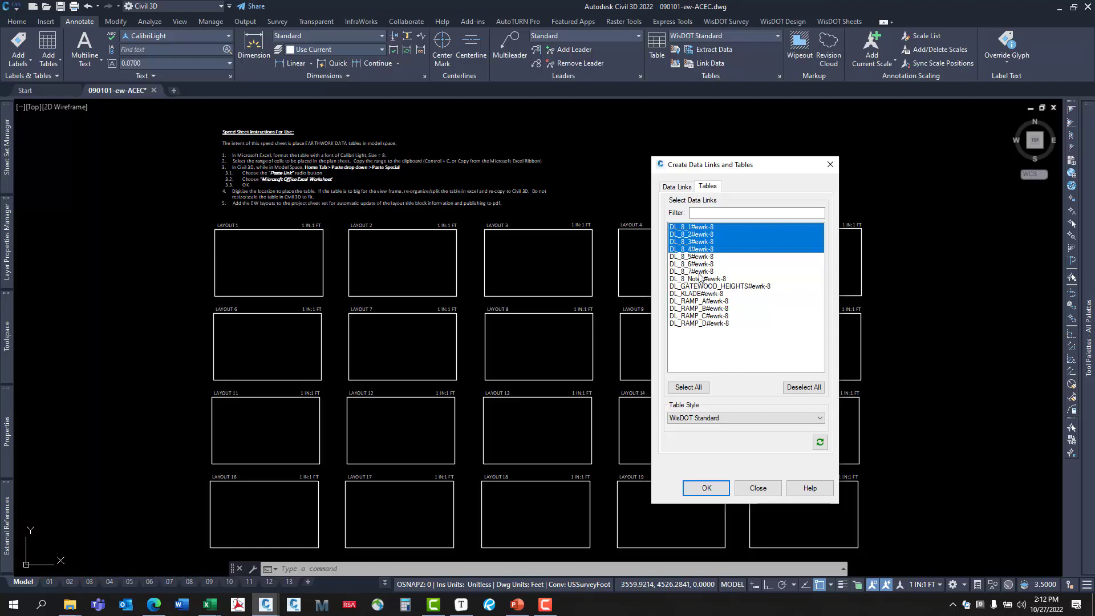
pyautogui.click(688, 387)
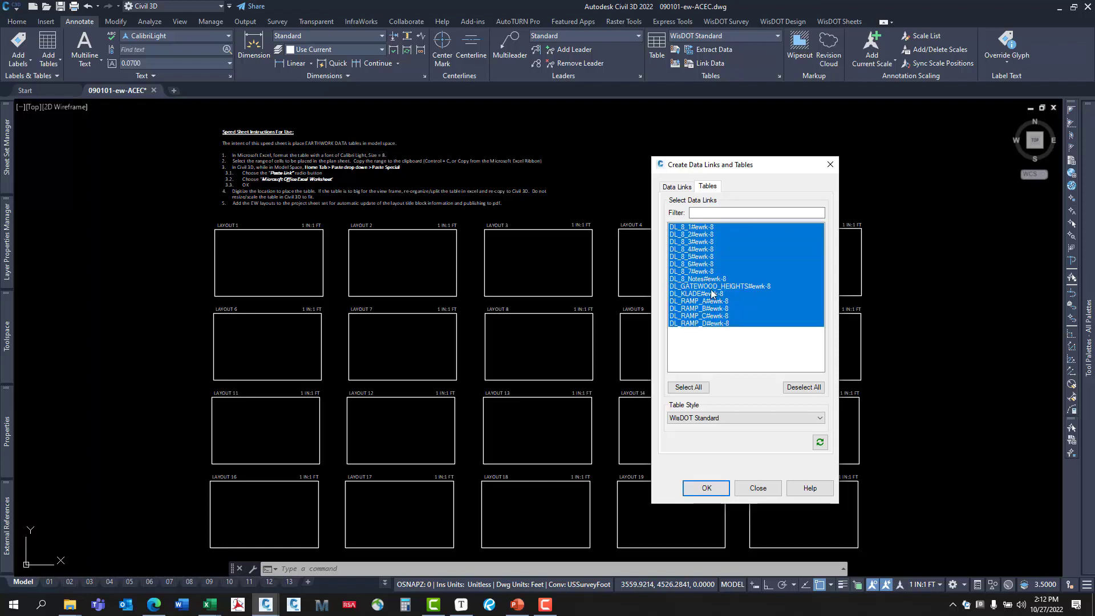
pyautogui.click(710, 251)
pyautogui.click(704, 228)
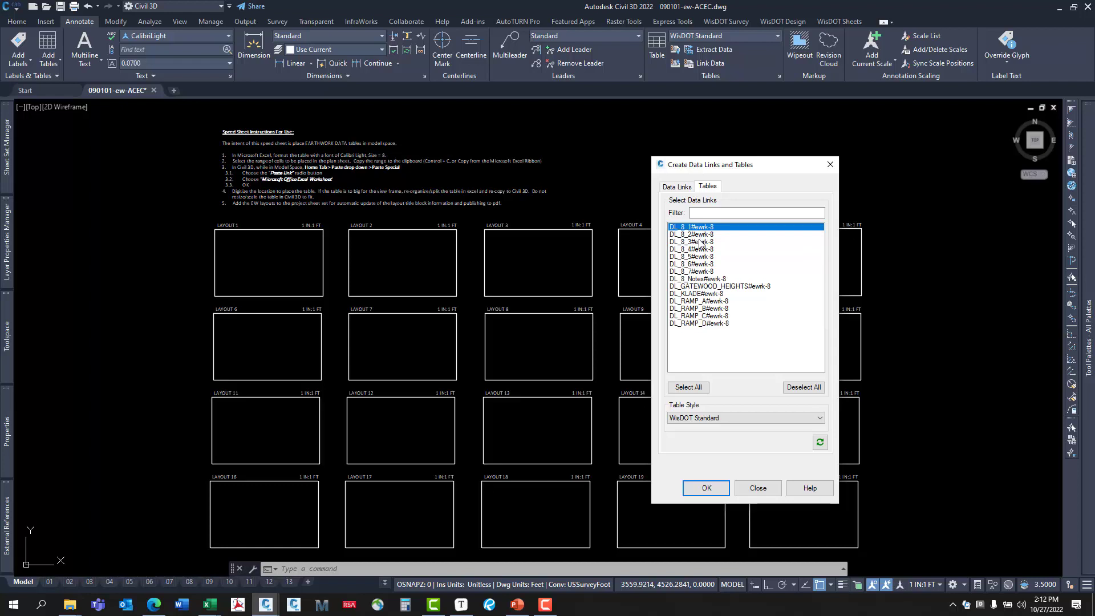
pyautogui.click(707, 235)
# Create a table from the DL_8_1#ewrk-8 link in WisDOT Standard style, placed just inside the Layout 1 frame's upper-left corner.
pyautogui.click(708, 229)
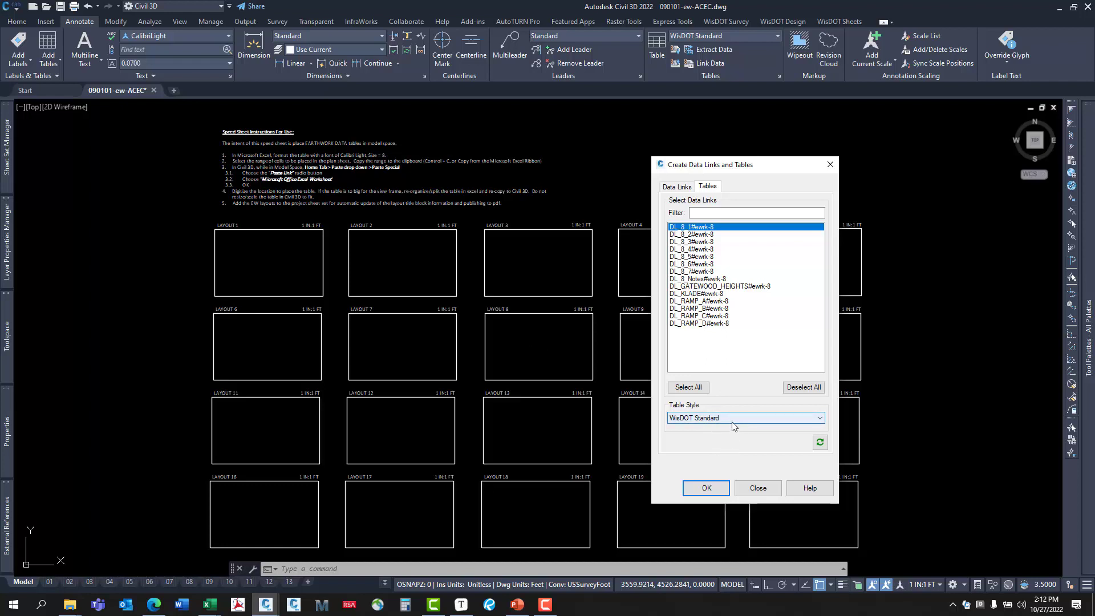
pyautogui.click(713, 492)
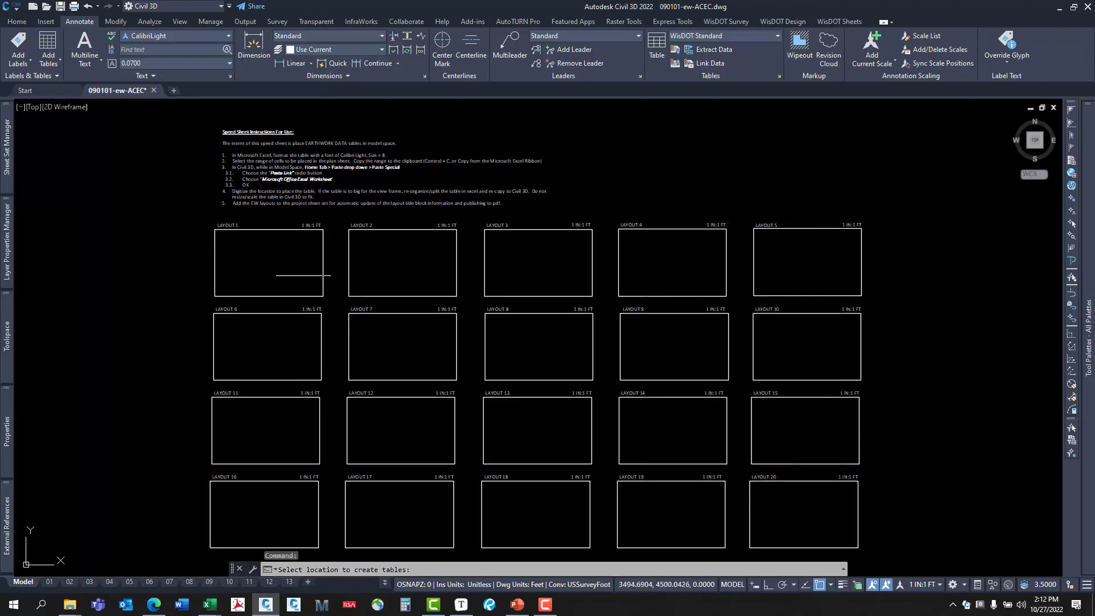
pyautogui.scroll(8, 221, 244)
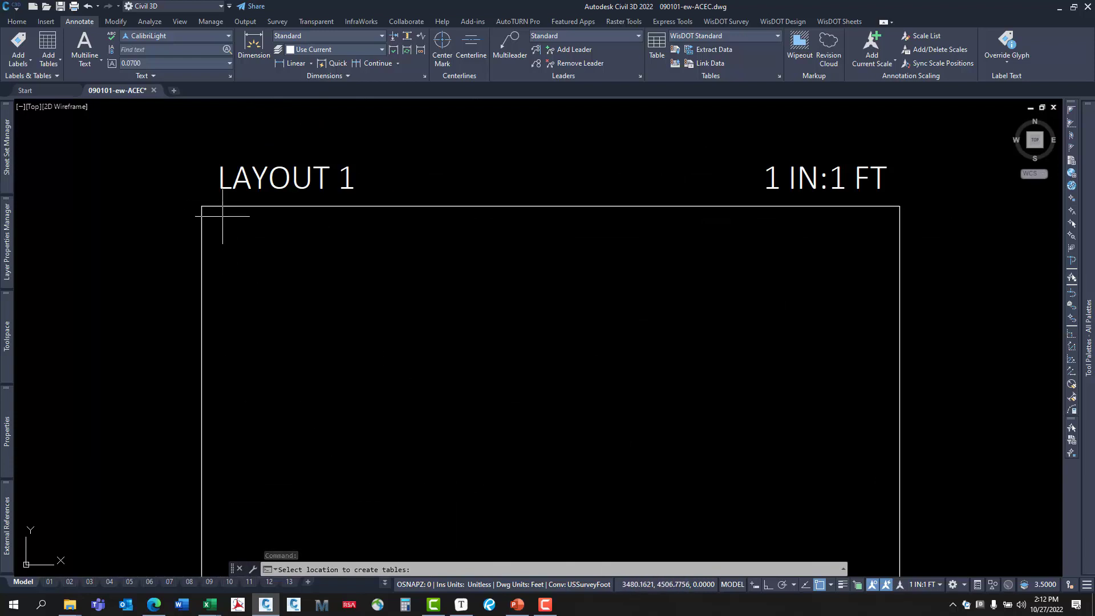
pyautogui.click(211, 214)
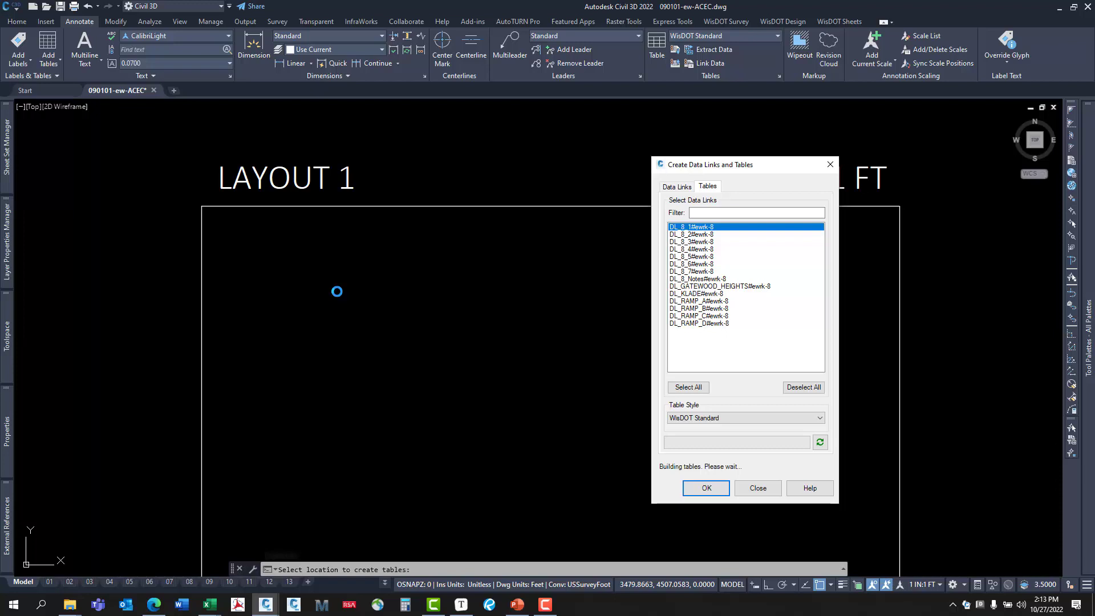
# Inspect the new table and the options available for a cell in its salvaged/unusable pavement material column.
pyautogui.moveTo(769, 167); pyautogui.dragTo(0, 99)
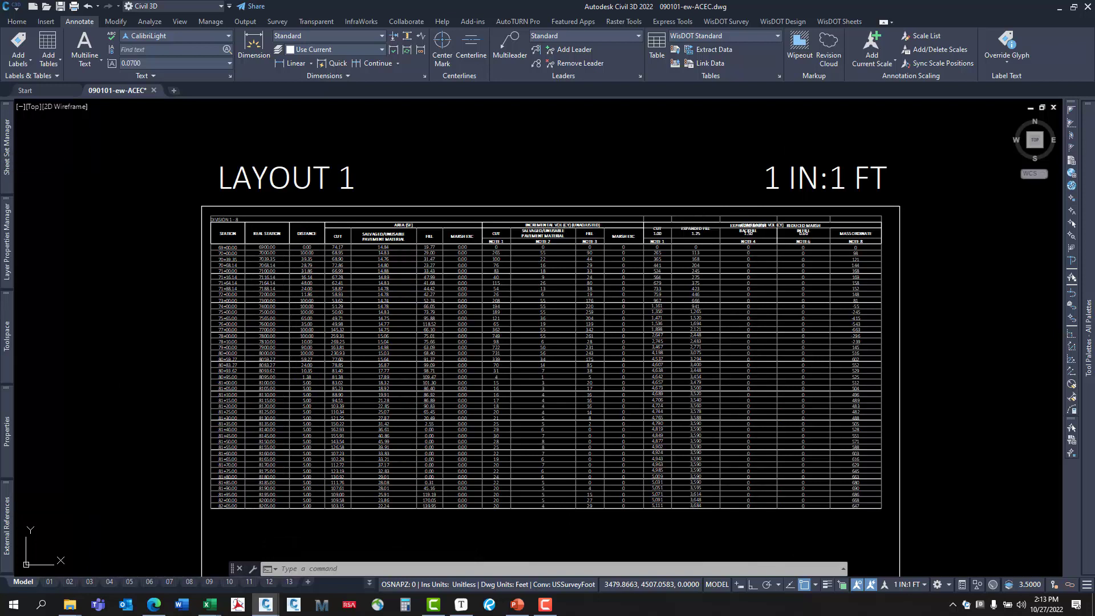
pyautogui.click(406, 316)
pyautogui.click(412, 334)
pyautogui.scroll(2, 420, 286)
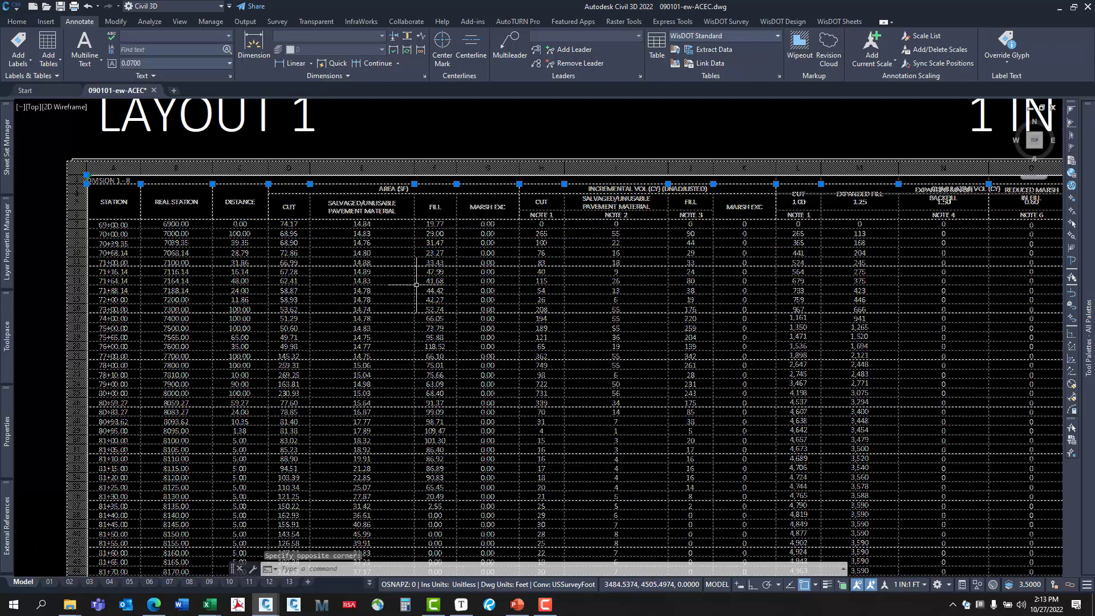
pyautogui.scroll(2, 425, 277)
pyautogui.click(354, 279)
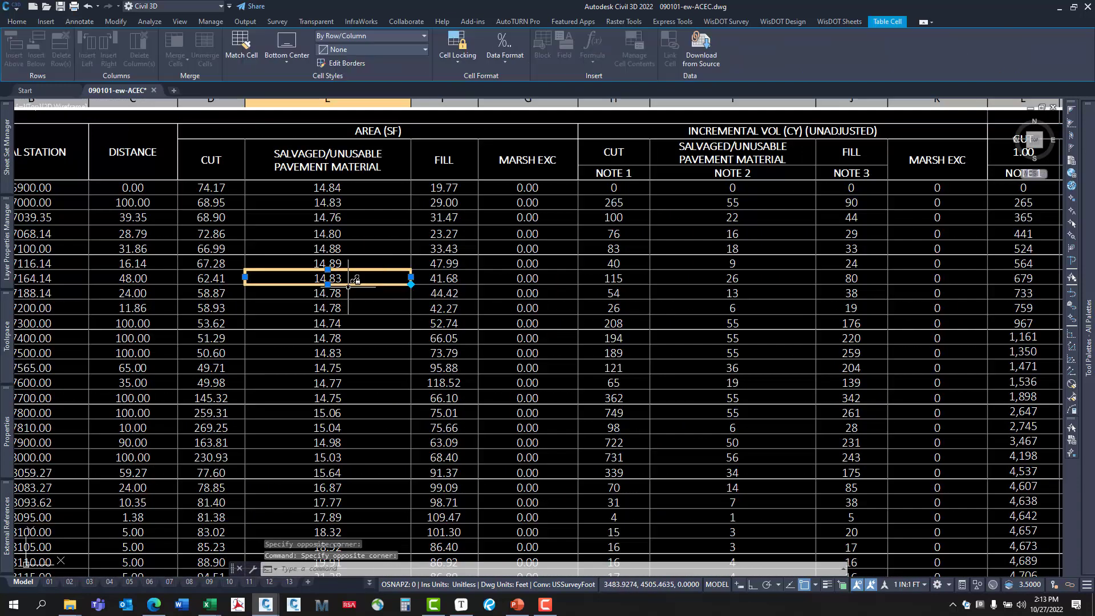
pyautogui.rightClick(343, 267)
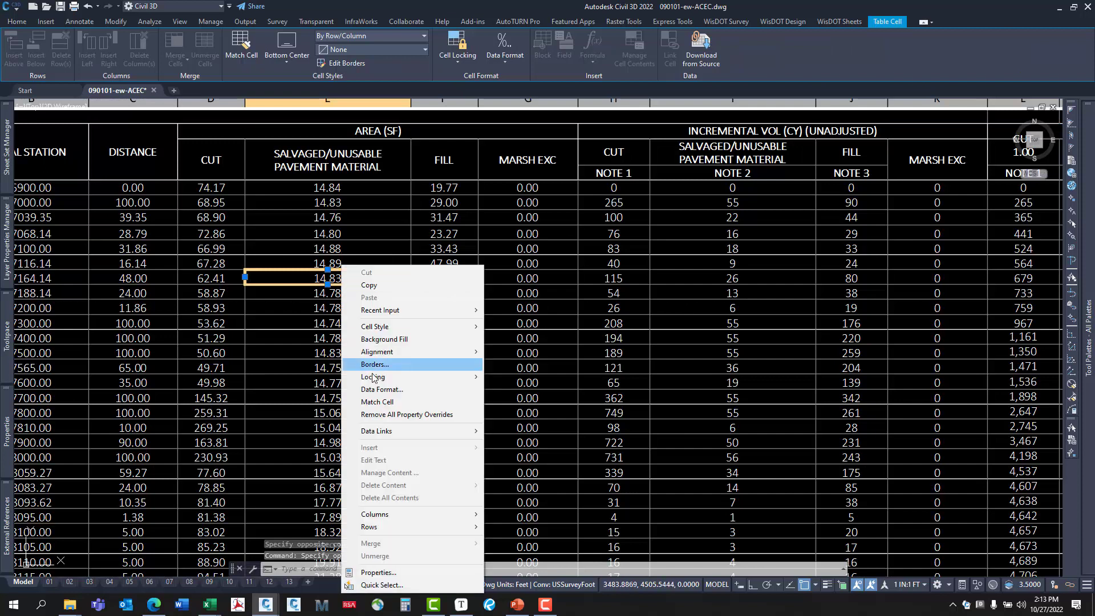
pyautogui.click(616, 329)
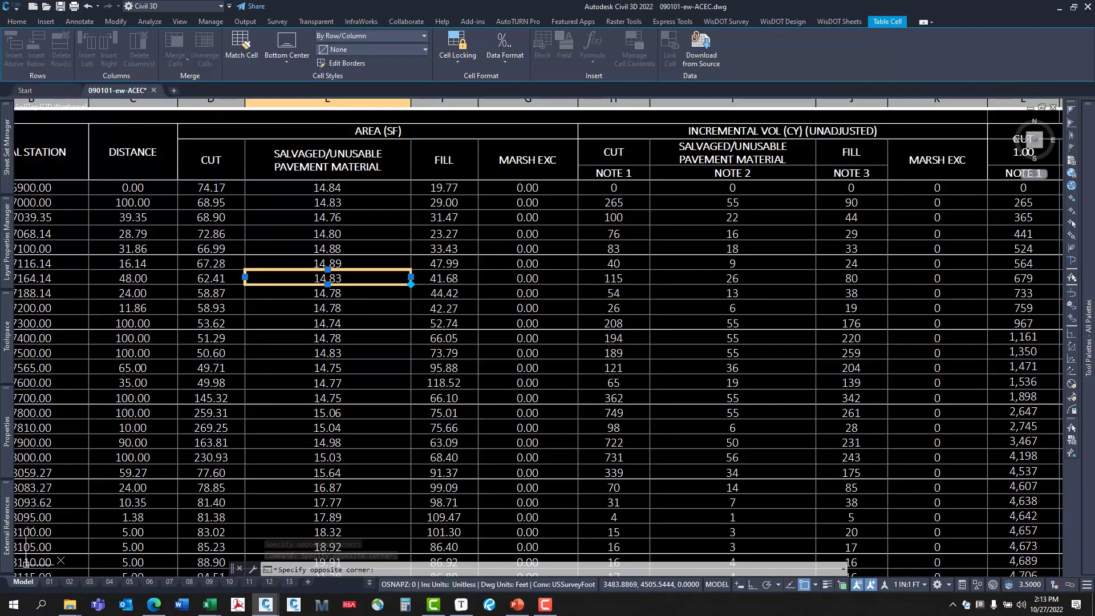
pyautogui.press('Escape')
# Examine the table's columns, values and fit within the Layout 1 frame.
pyautogui.scroll(-4, 760, 308)
pyautogui.moveTo(747, 307)
pyautogui.mouseDown(button='middle')
pyautogui.moveTo(513, 269)
pyautogui.moveTo(376, 226)
pyautogui.mouseUp(button='middle')
pyautogui.scroll(3, 592, 292)
pyautogui.moveTo(594, 298); pyautogui.dragTo(797, 376, button='middle')
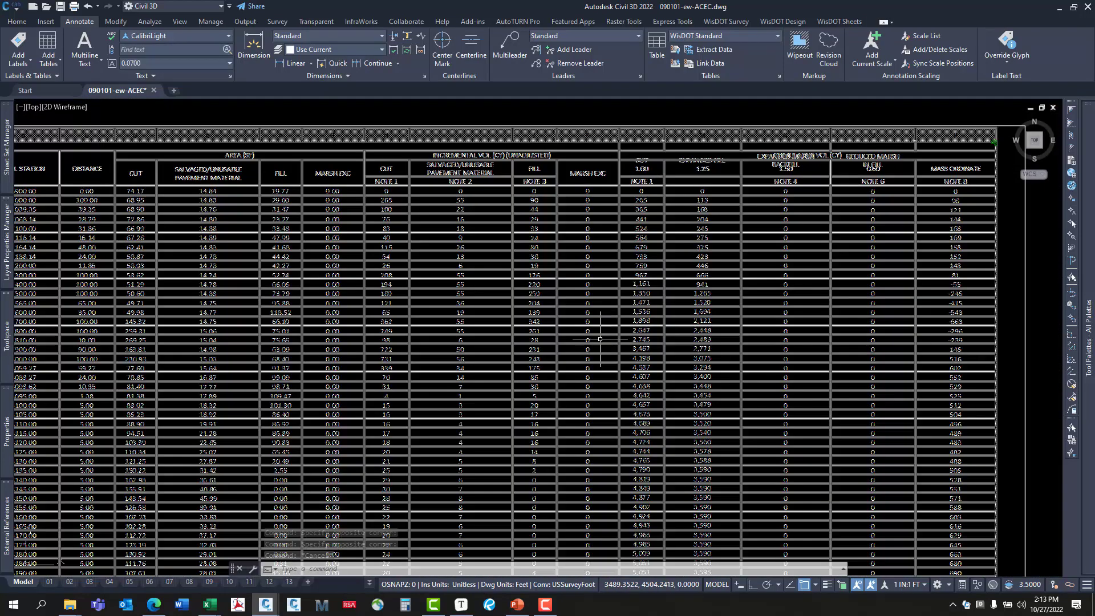
pyautogui.moveTo(647, 346); pyautogui.dragTo(704, 353, button='middle')
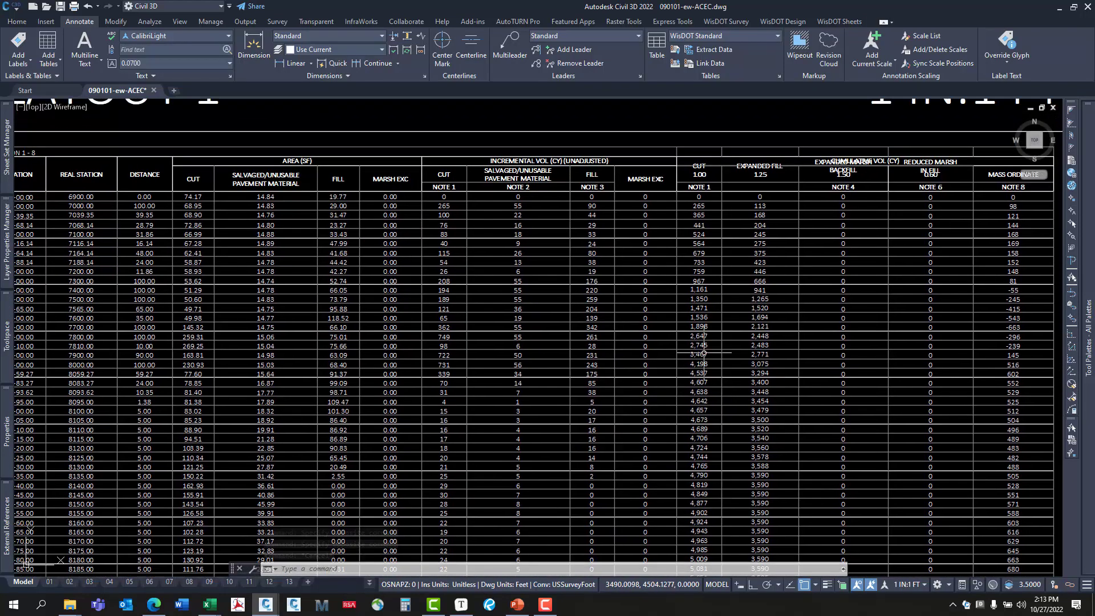
pyautogui.scroll(-3, 704, 352)
pyautogui.moveTo(802, 376); pyautogui.dragTo(760, 326, button='middle')
pyautogui.moveTo(914, 384); pyautogui.dragTo(693, 435, button='middle')
pyautogui.moveTo(696, 436)
pyautogui.mouseDown(button='middle')
pyautogui.moveTo(695, 347)
pyautogui.moveTo(818, 399)
pyautogui.mouseUp(button='middle')
pyautogui.moveTo(773, 442)
pyautogui.mouseDown(button='middle')
pyautogui.moveTo(775, 427)
pyautogui.moveTo(774, 444)
pyautogui.moveTo(734, 469)
pyautogui.mouseUp(button='middle')
pyautogui.press('Escape')
pyautogui.press('Escape')
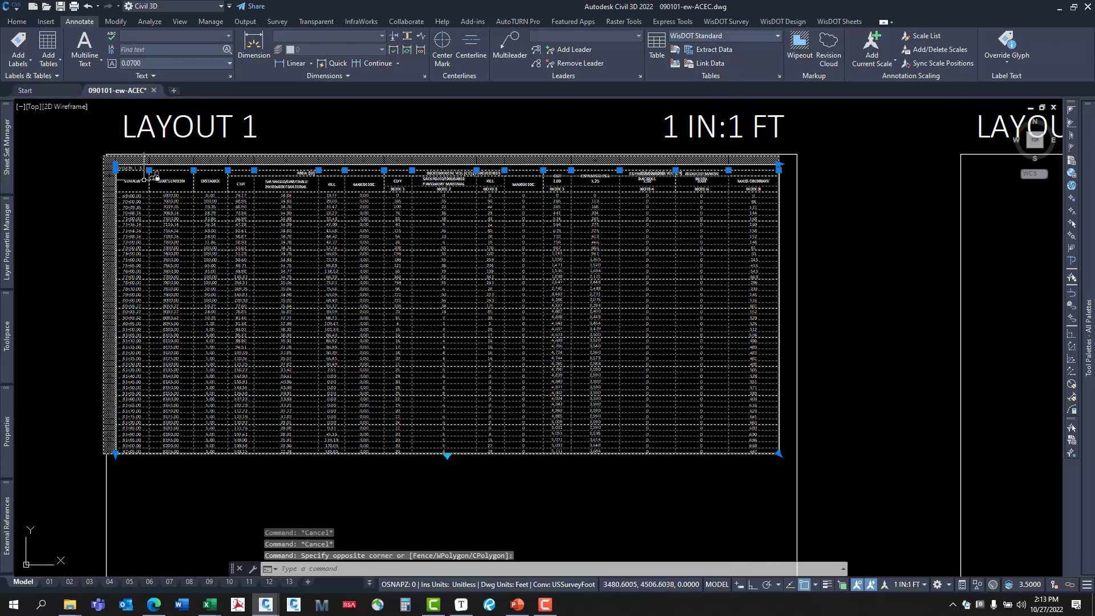
# Examine the linked table's division title and its header rows across to the cumulative volume columns.
pyautogui.doubleClick(124, 170)
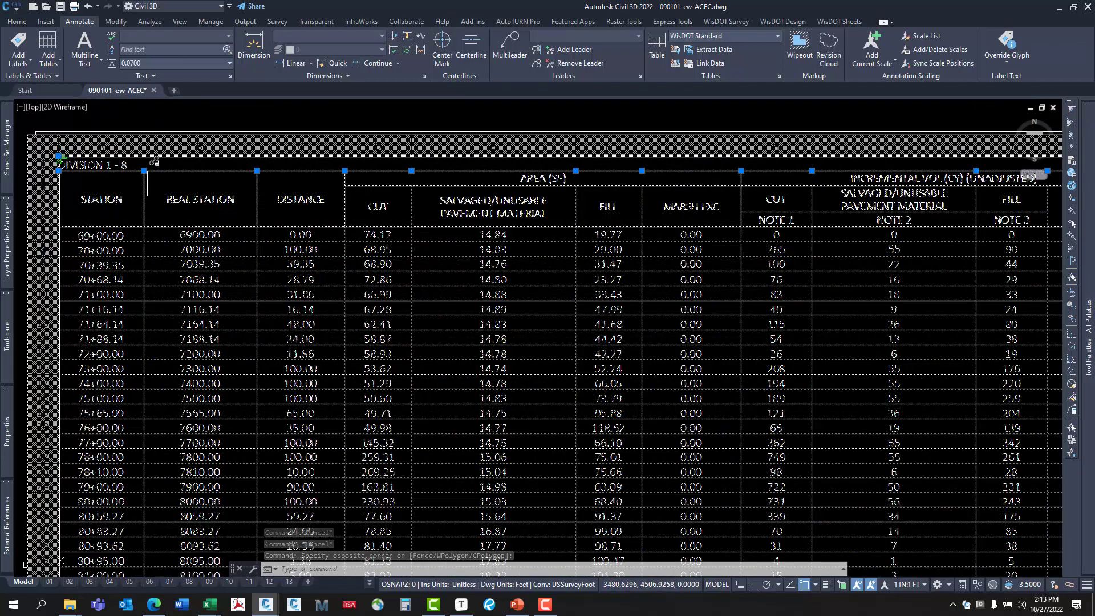
pyautogui.moveTo(484, 285); pyautogui.dragTo(395, 287, button='middle')
pyautogui.scroll(-2, 396, 286)
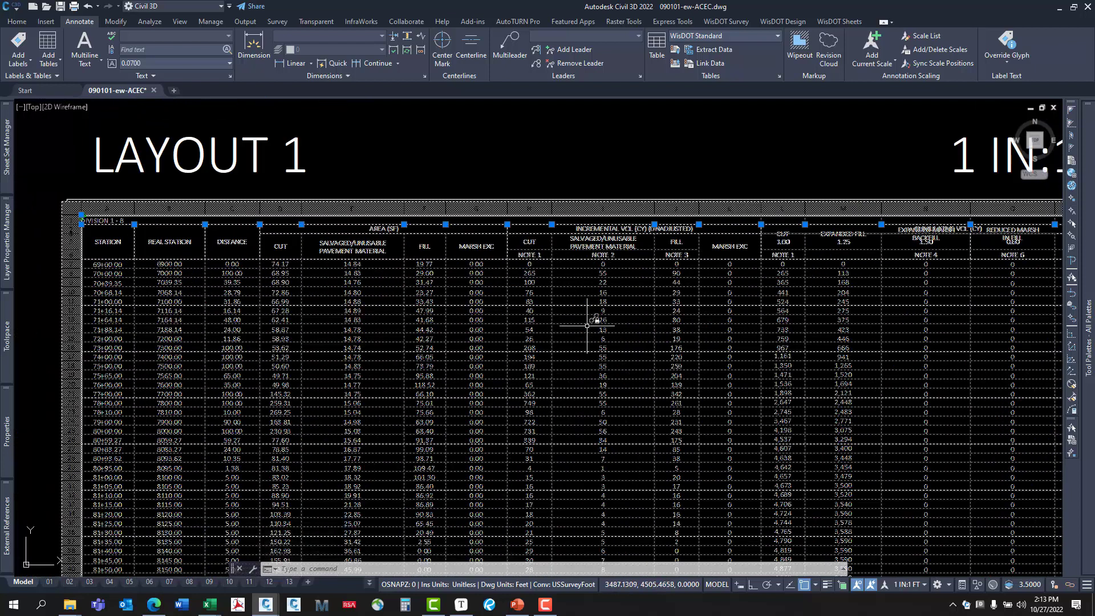
pyautogui.moveTo(849, 334); pyautogui.dragTo(645, 313, button='middle')
pyautogui.moveTo(742, 312); pyautogui.dragTo(638, 347, button='middle')
pyautogui.moveTo(818, 346); pyautogui.dragTo(769, 357, button='middle')
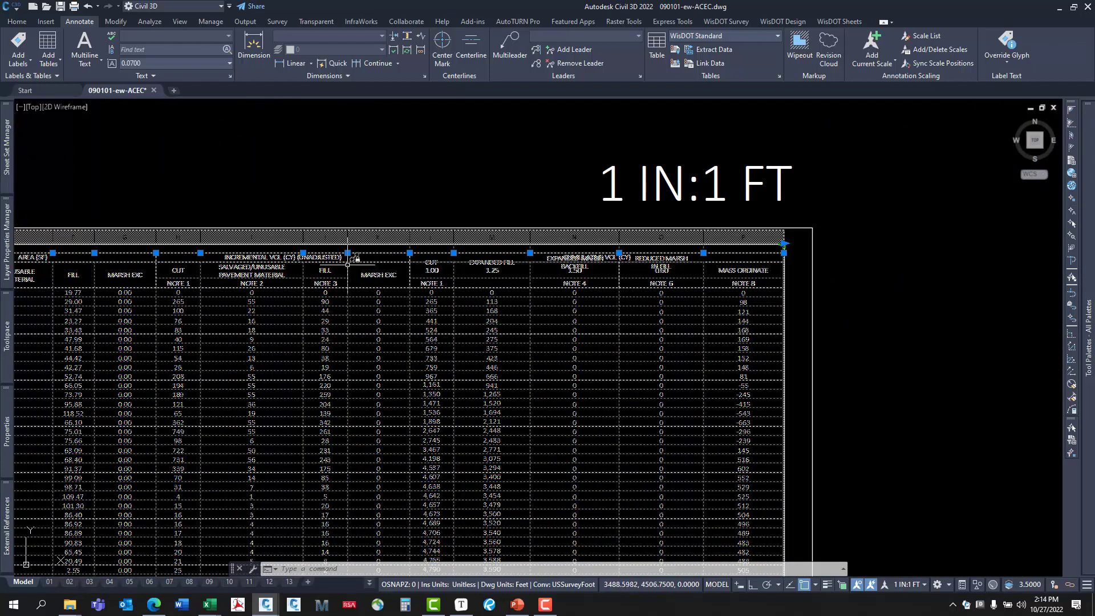
# Uniformly stretch the Layout 1 table from its lower-right corner, narrowing it and widening it again to nearly the frame's width.
pyautogui.moveTo(692, 467)
pyautogui.mouseDown(button='middle')
pyautogui.moveTo(684, 350)
pyautogui.moveTo(821, 283)
pyautogui.moveTo(774, 360)
pyautogui.mouseUp(button='middle')
pyautogui.scroll(-3, 794, 391)
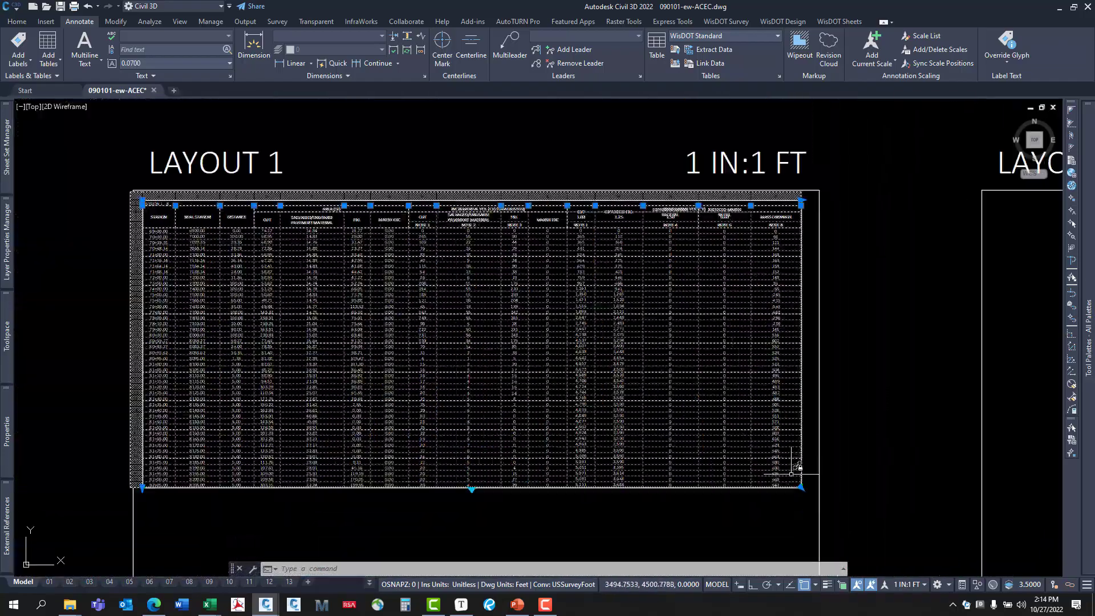
pyautogui.click(802, 486)
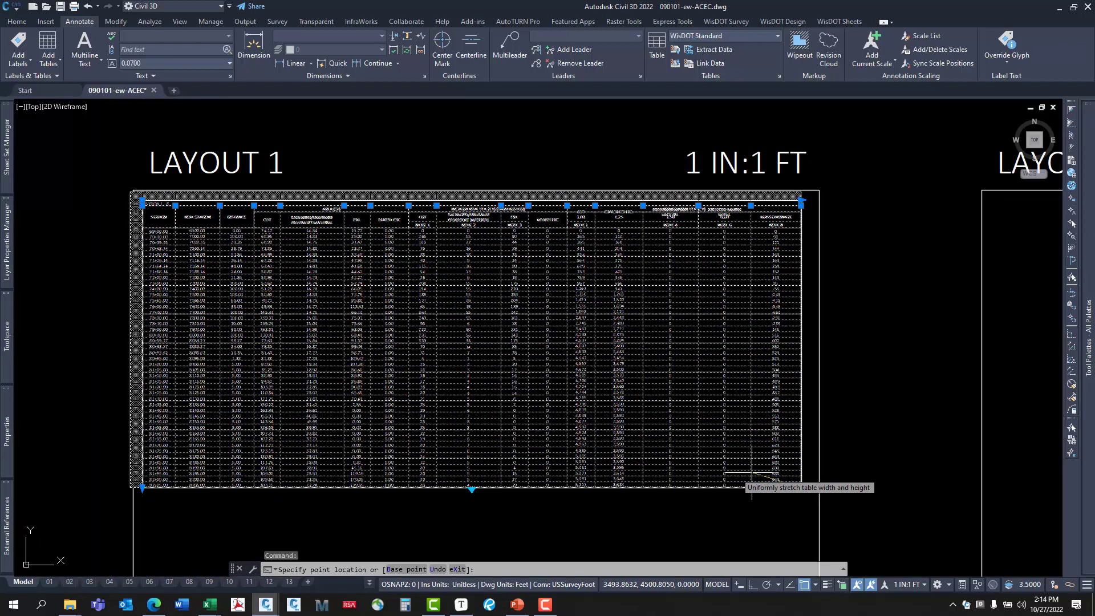
pyautogui.click(735, 470)
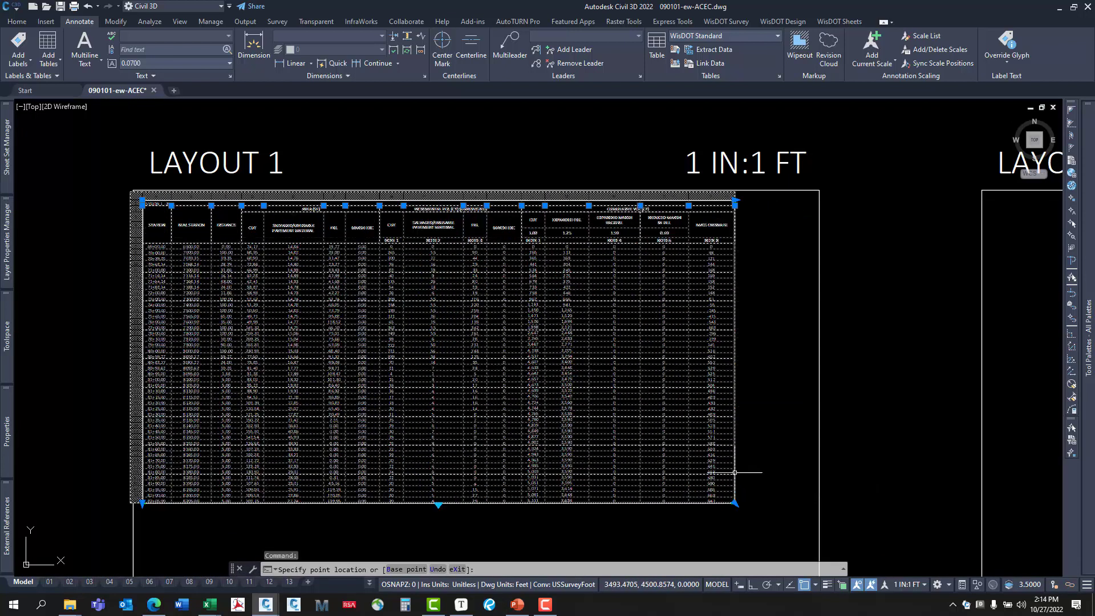
pyautogui.click(734, 504)
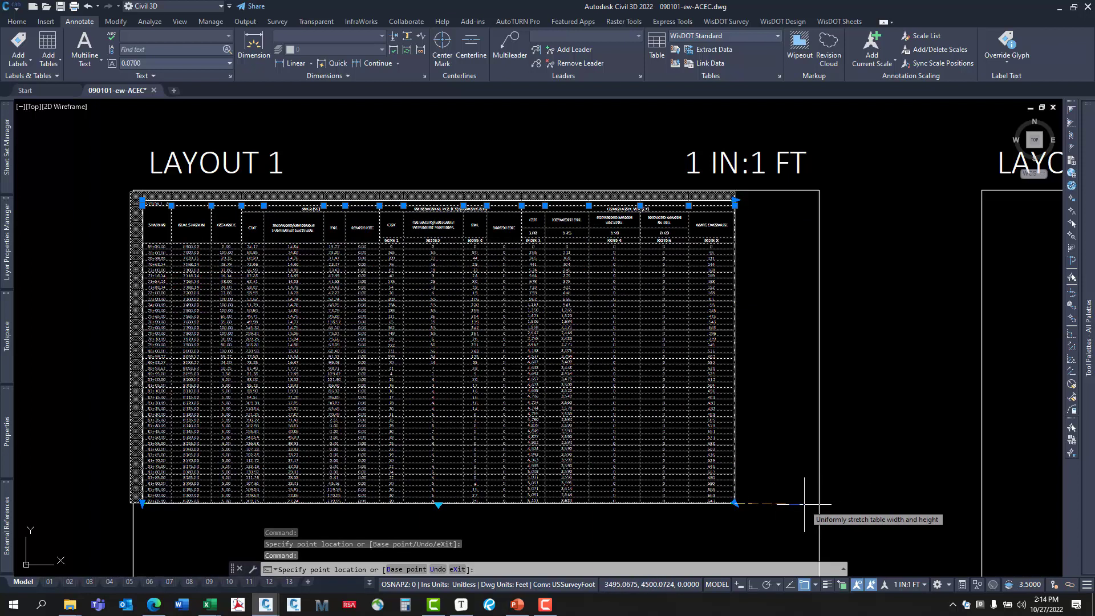
pyautogui.press('Escape')
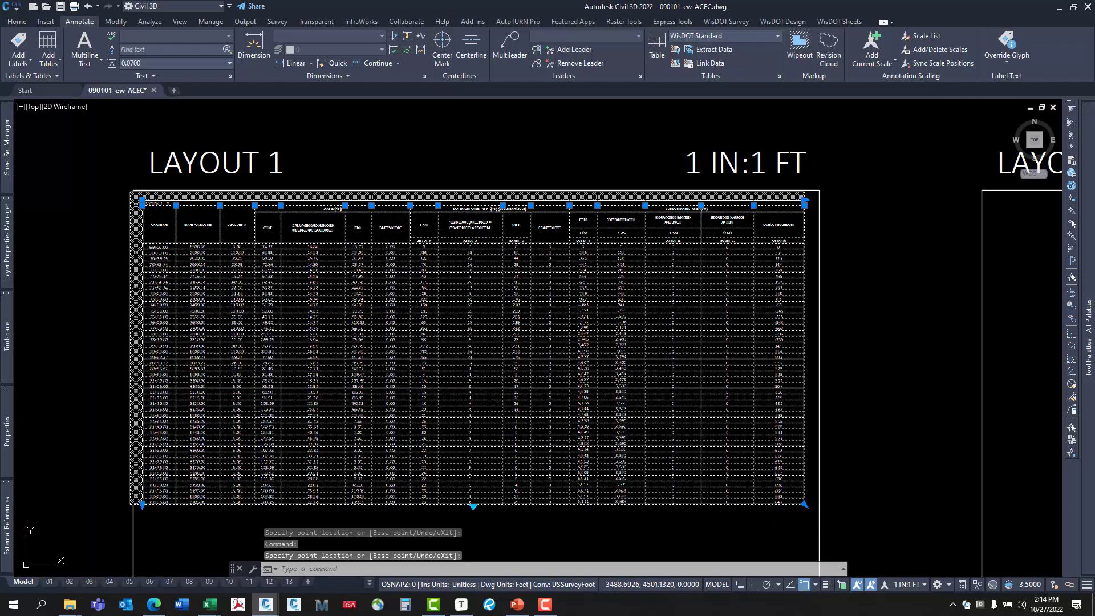
pyautogui.press('Escape')
pyautogui.moveTo(660, 476); pyautogui.dragTo(720, 451, button='middle')
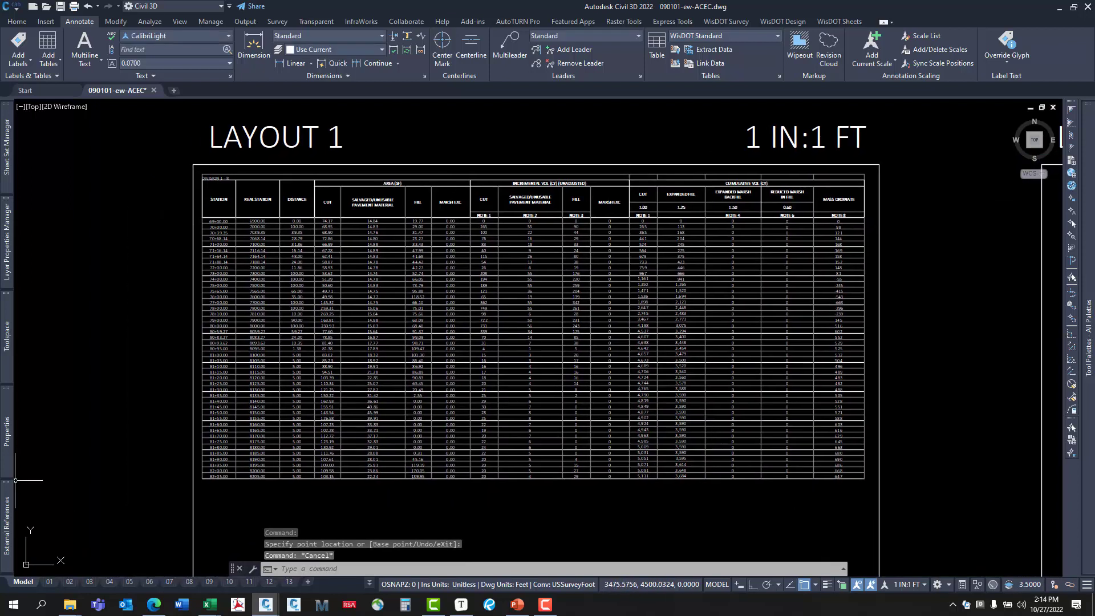
# Create a table from the DL_8_Notes#ewrk-8 link in WisDOT Standard style, placed just below the data table in the Layout 1 frame.
pyautogui.moveTo(0, 210); pyautogui.dragTo(839, 141)
pyautogui.click(822, 261)
pyautogui.click(817, 463)
pyautogui.moveTo(356, 511); pyautogui.dragTo(549, 287, button='middle')
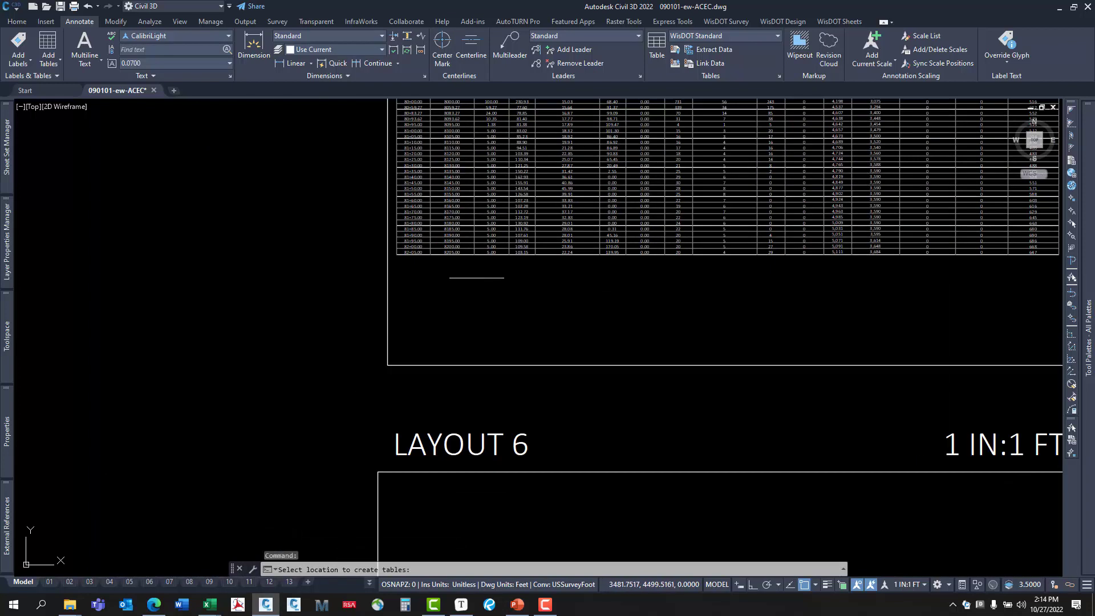
pyautogui.click(481, 270)
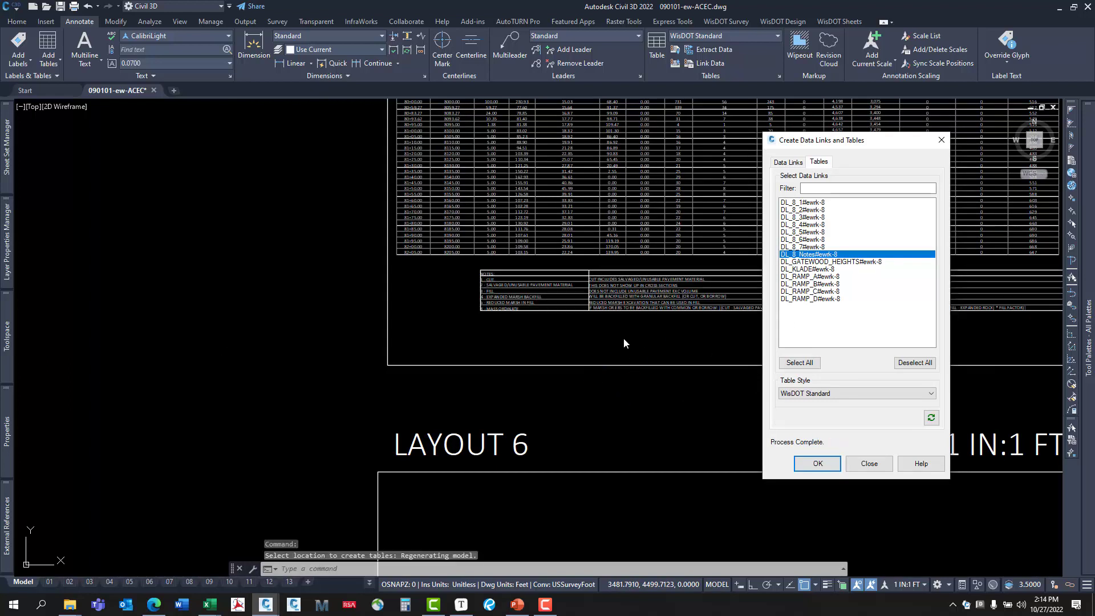
# Move the notes table down, closer to the Layout 1 frame's lower edge.
pyautogui.click(481, 270)
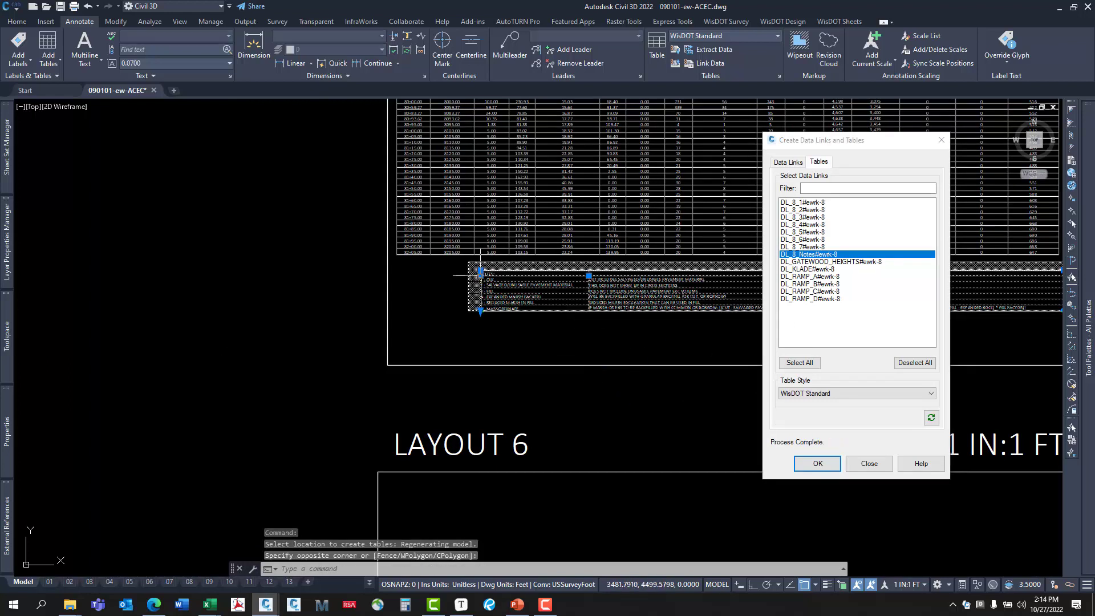
pyautogui.scroll(2, 481, 271)
pyautogui.click(481, 318)
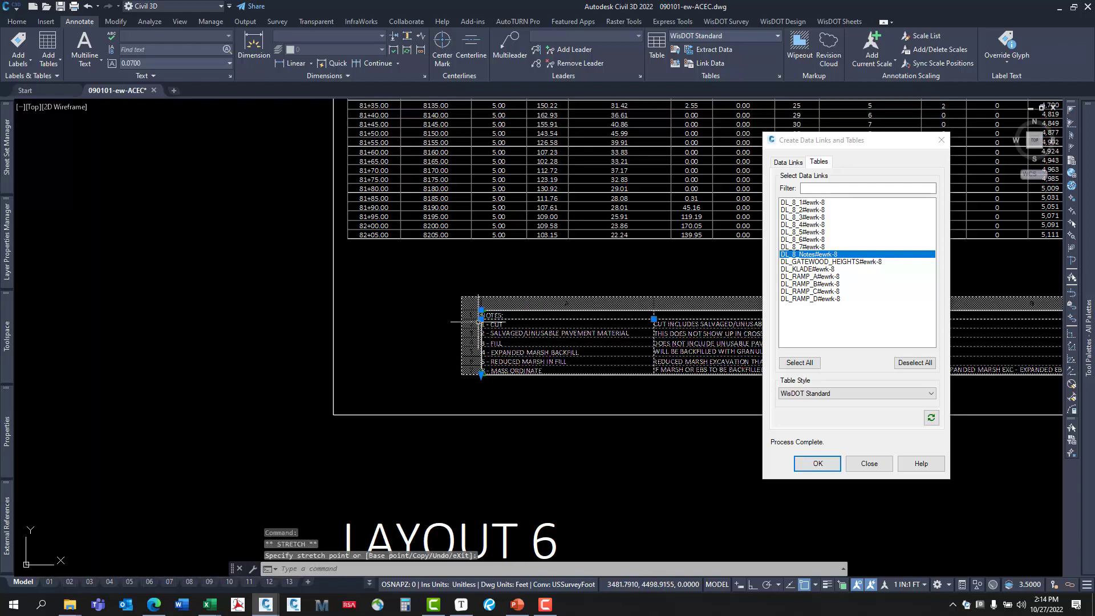
pyautogui.press('Escape')
# Uniformly stretch the notes table from its lower-right corner to make it slightly narrower.
pyautogui.scroll(-4, 481, 318)
pyautogui.moveTo(481, 317); pyautogui.dragTo(253, 402, button='middle')
pyautogui.click(418, 392)
pyautogui.click(393, 407)
pyautogui.scroll(3, 611, 424)
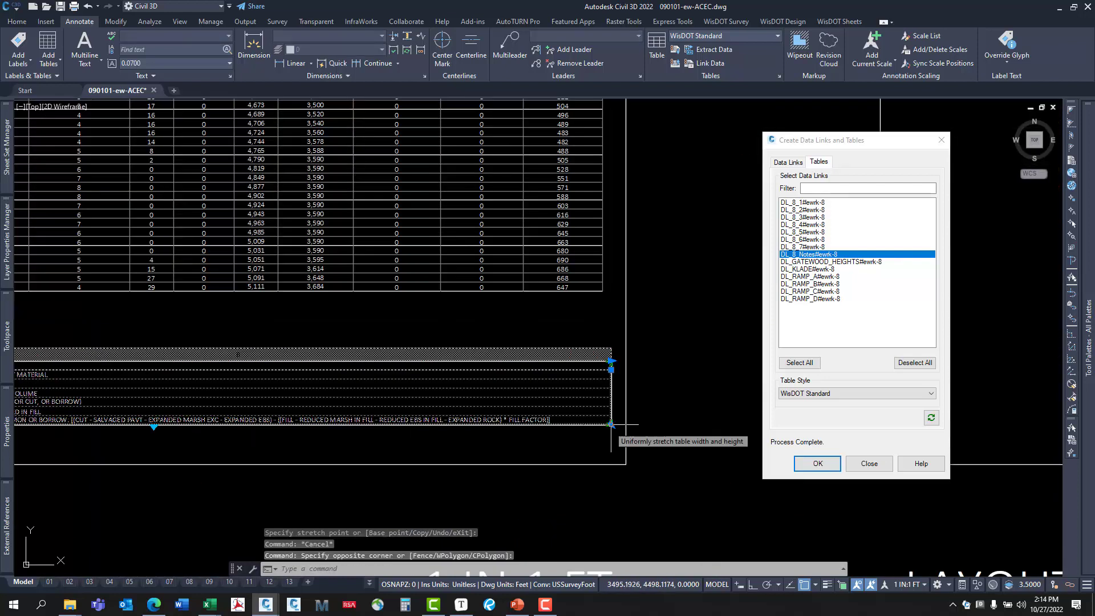
pyautogui.click(611, 424)
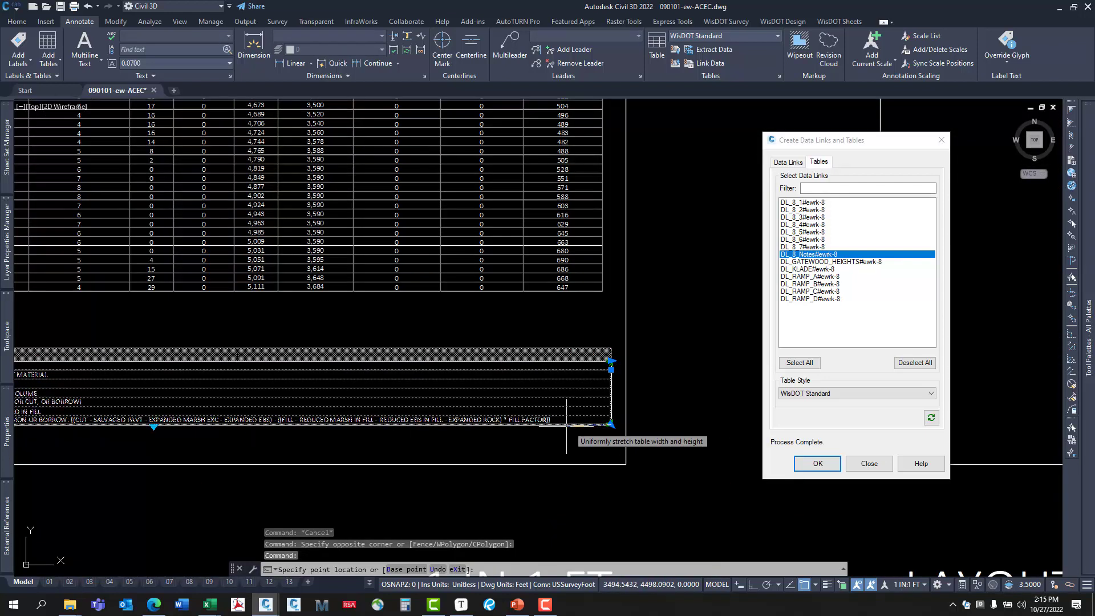
pyautogui.scroll(-3, 420, 428)
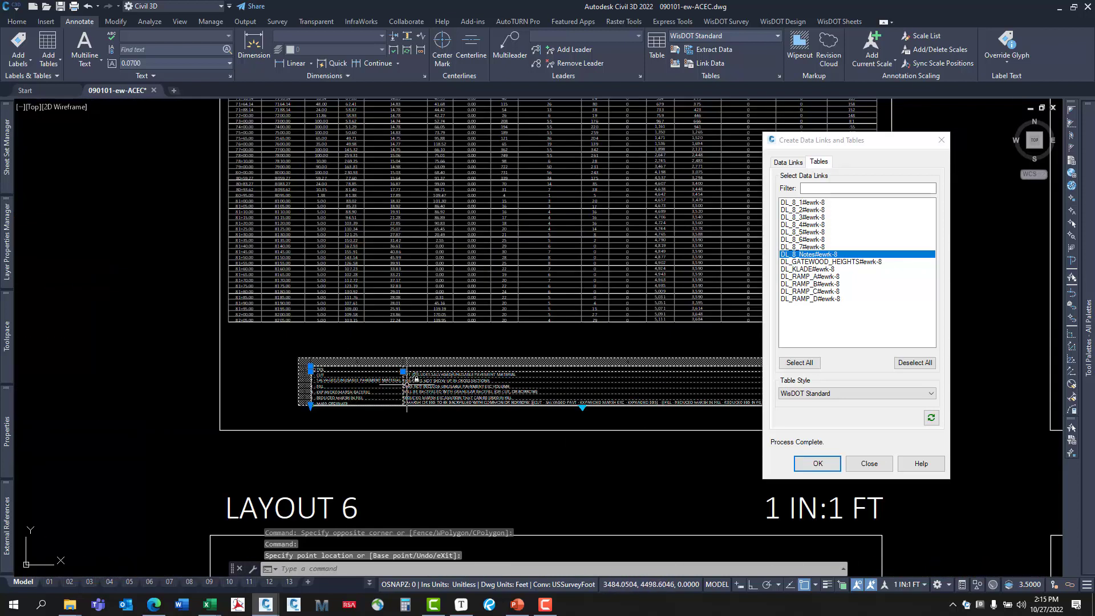
# Move the notes table so it sits roughly centred along the lower edge of the Layout 1 frame.
pyautogui.write('m')
pyautogui.press('Return')
pyautogui.click(585, 430)
pyautogui.moveTo(558, 429); pyautogui.dragTo(397, 401, button='middle')
pyautogui.click(408, 405)
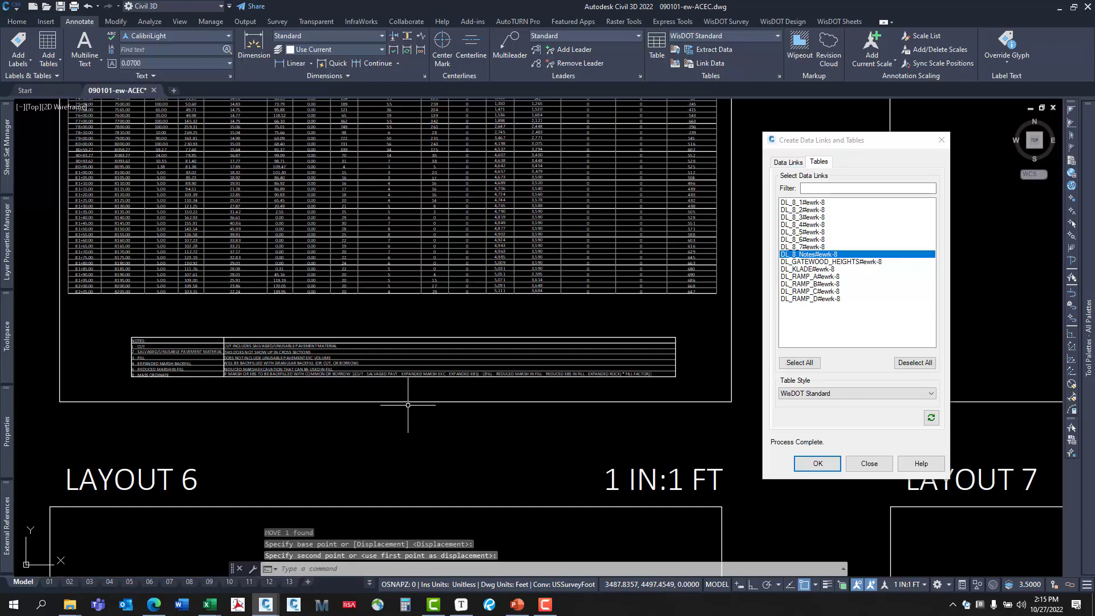
# Copy the notes table into the Layout 2 frame, using the Layout 1 frame's lower-right corner as base point.
pyautogui.moveTo(525, 429); pyautogui.dragTo(490, 432, button='middle')
pyautogui.click(496, 395)
pyautogui.click(474, 367)
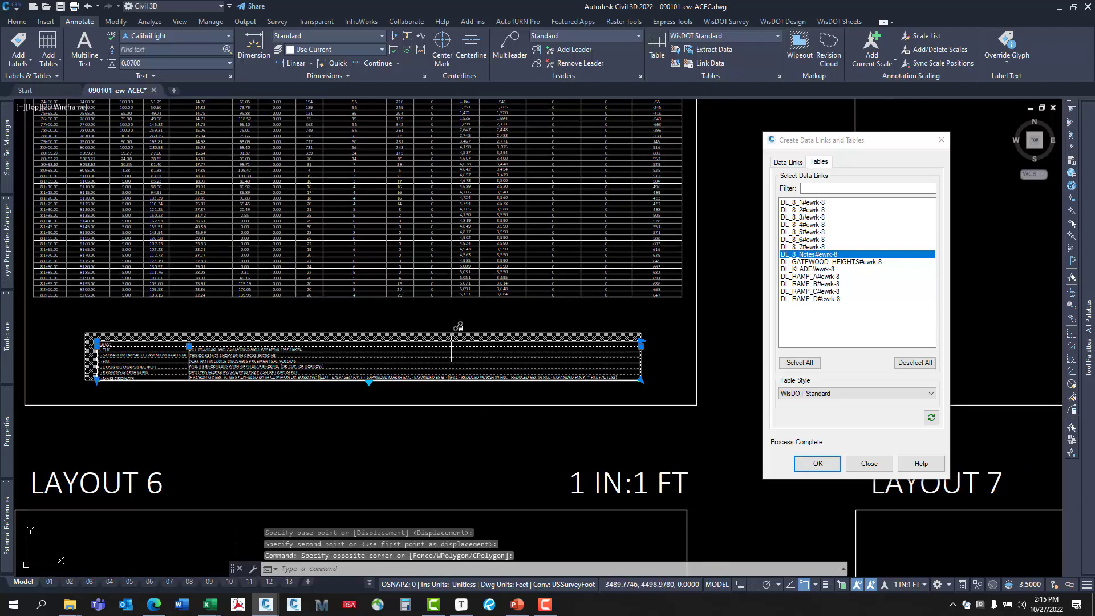
pyautogui.click(17, 22)
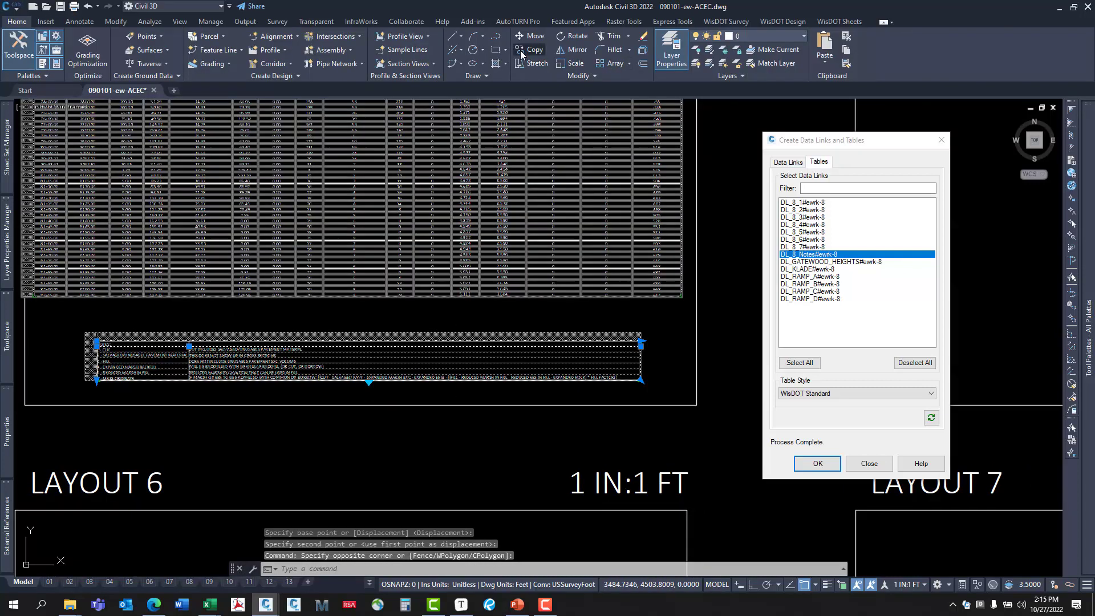
pyautogui.click(697, 406)
pyautogui.moveTo(702, 378); pyautogui.dragTo(42, 320, button='middle')
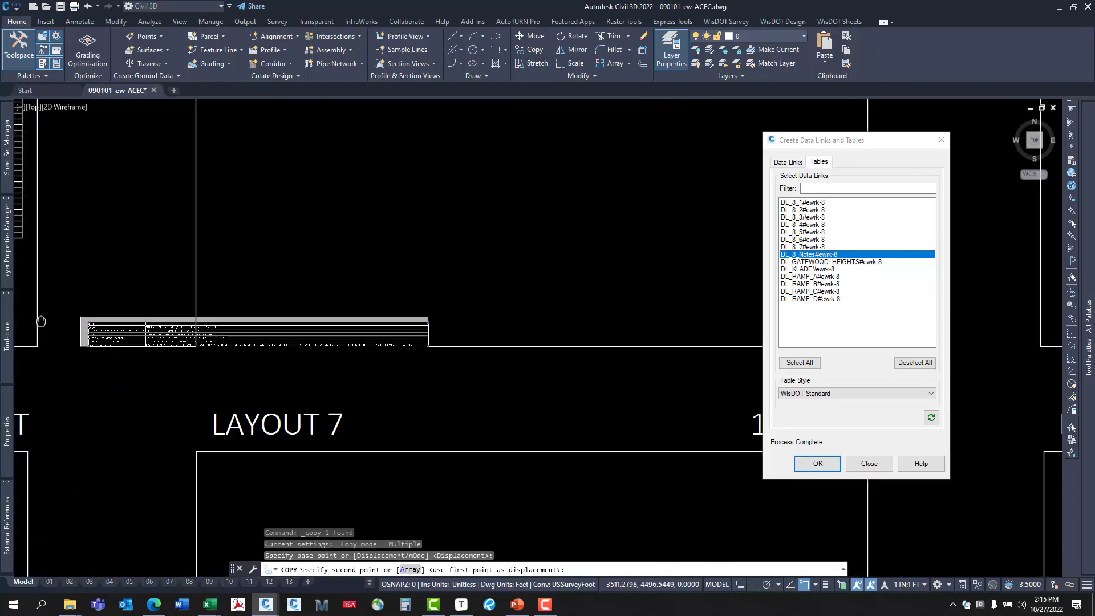
pyautogui.scroll(-3, 83, 318)
pyautogui.click(390, 339)
# Place further notes table copies at the lower-right corners of the Layout 3, Layout 4 and Layout 5 frames.
pyautogui.moveTo(650, 342); pyautogui.dragTo(253, 318, button='middle')
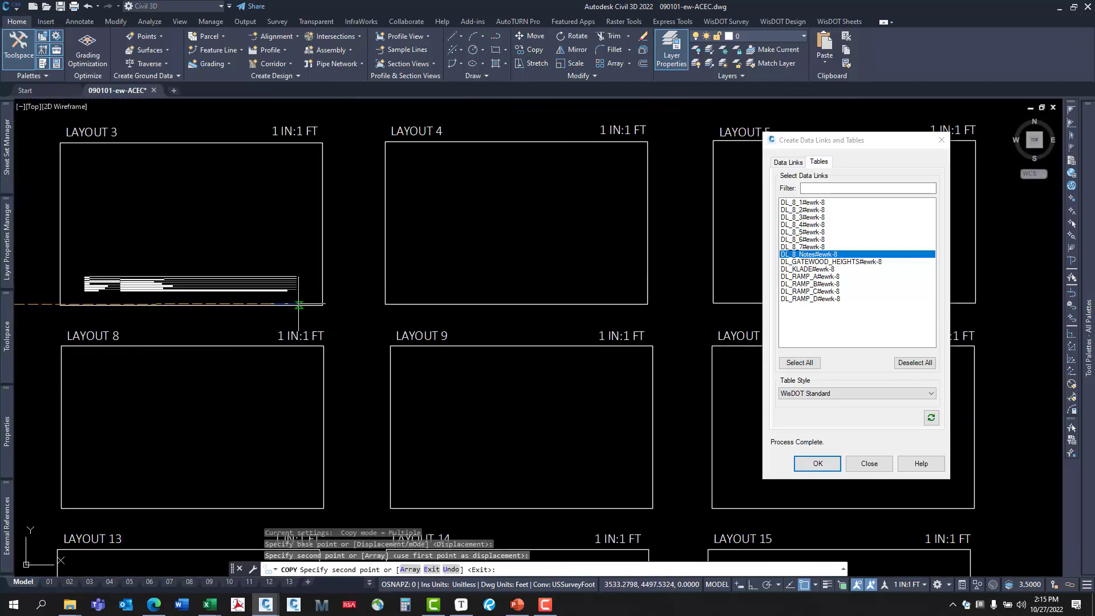
pyautogui.click(323, 305)
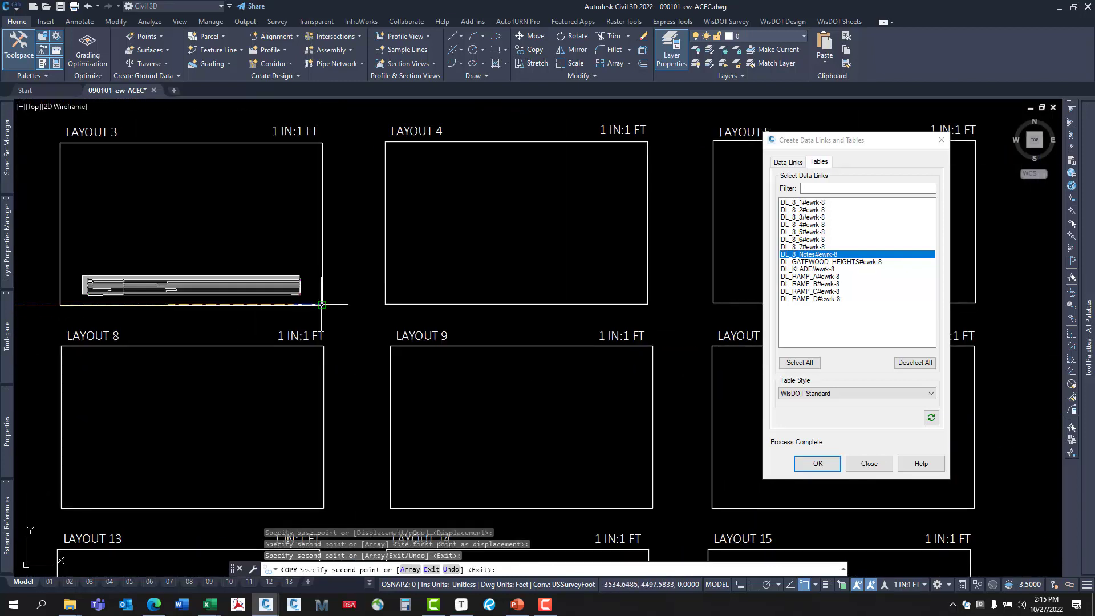
pyautogui.click(649, 304)
pyautogui.moveTo(651, 304)
pyautogui.mouseDown(button='middle')
pyautogui.moveTo(301, 309)
pyautogui.moveTo(497, 308)
pyautogui.moveTo(647, 324)
pyautogui.mouseUp(button='middle')
pyautogui.click(975, 304)
pyautogui.scroll(-4, 460, 291)
pyautogui.press('Escape')
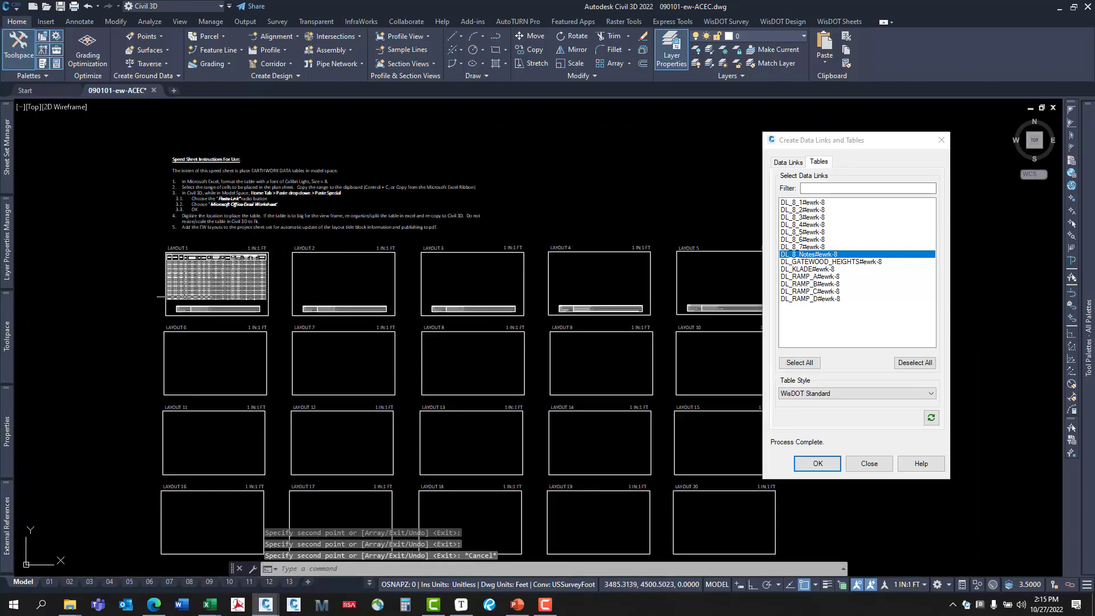
# Copy the row of five notes tables into the Layout 6–10 and Layout 11–15 frames, using Layout 5's upper-right corner as base point.
pyautogui.click(154, 301)
pyautogui.moveTo(559, 320); pyautogui.dragTo(182, 294, button='middle')
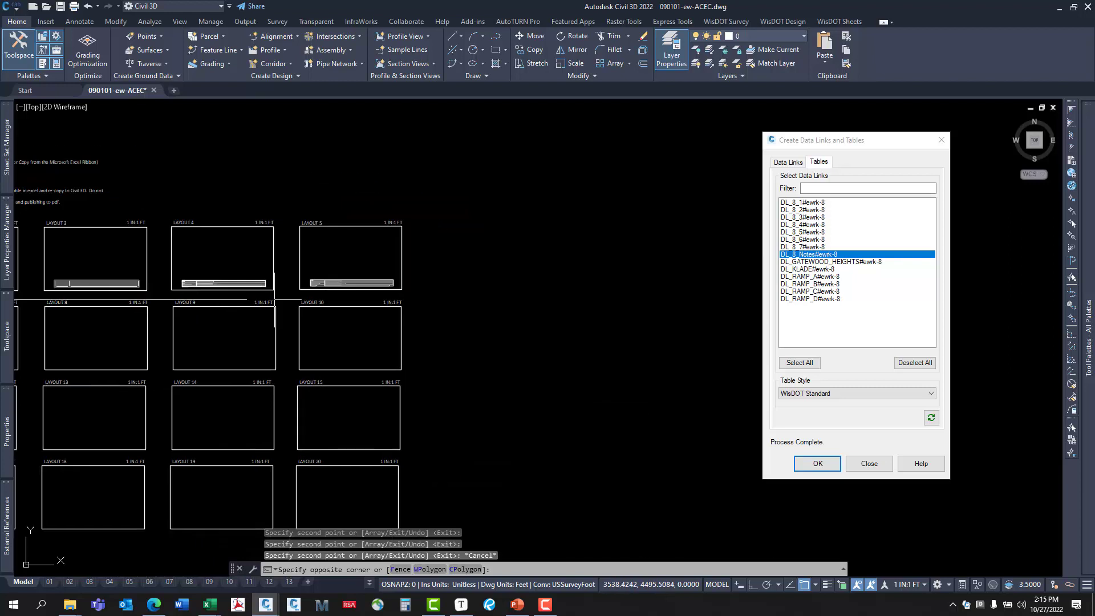
pyautogui.click(400, 295)
pyautogui.moveTo(239, 94); pyautogui.dragTo(617, 106, button='middle')
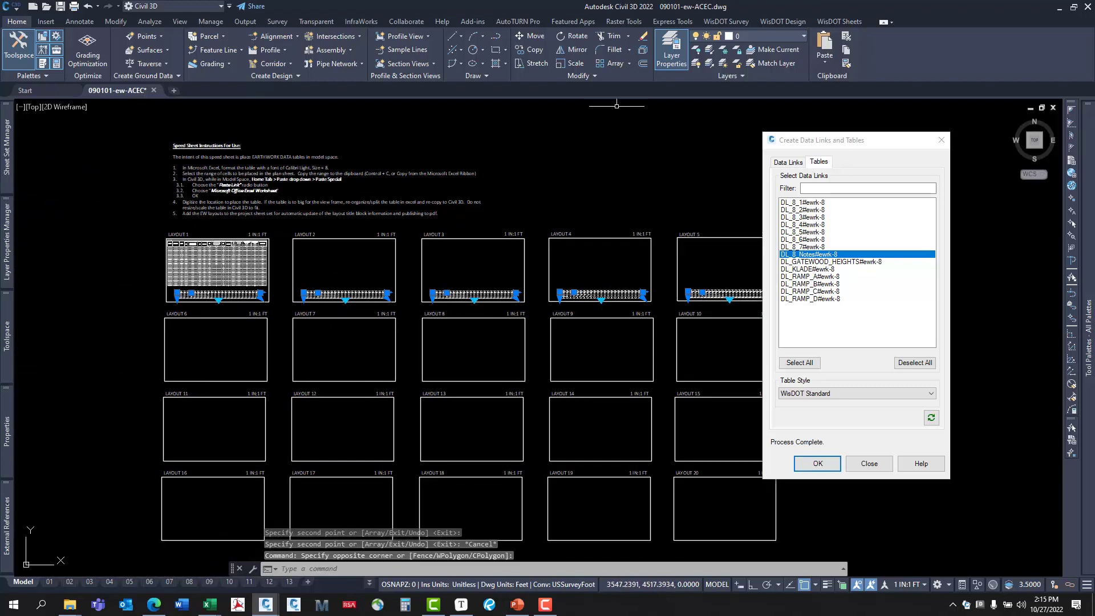
pyautogui.click(542, 51)
pyautogui.moveTo(636, 238); pyautogui.dragTo(379, 215, button='middle')
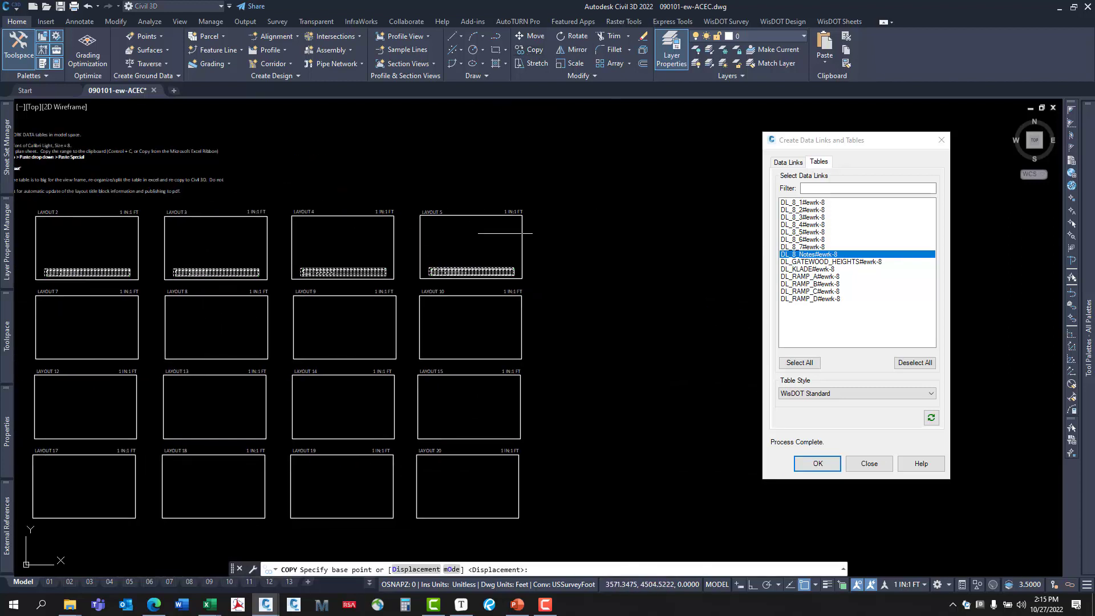
pyautogui.click(516, 217)
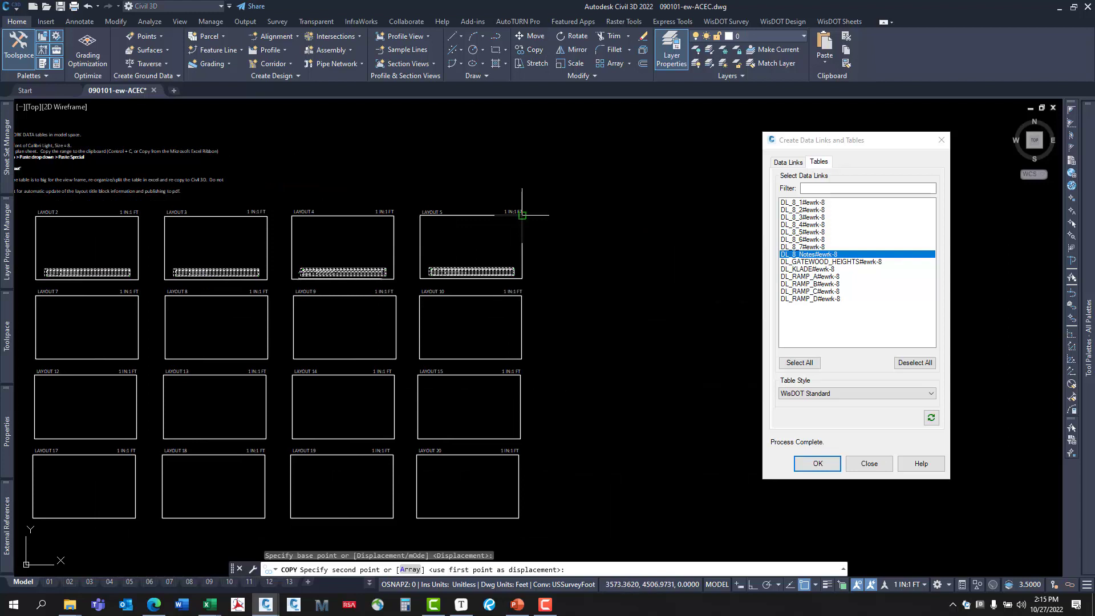
pyautogui.click(522, 295)
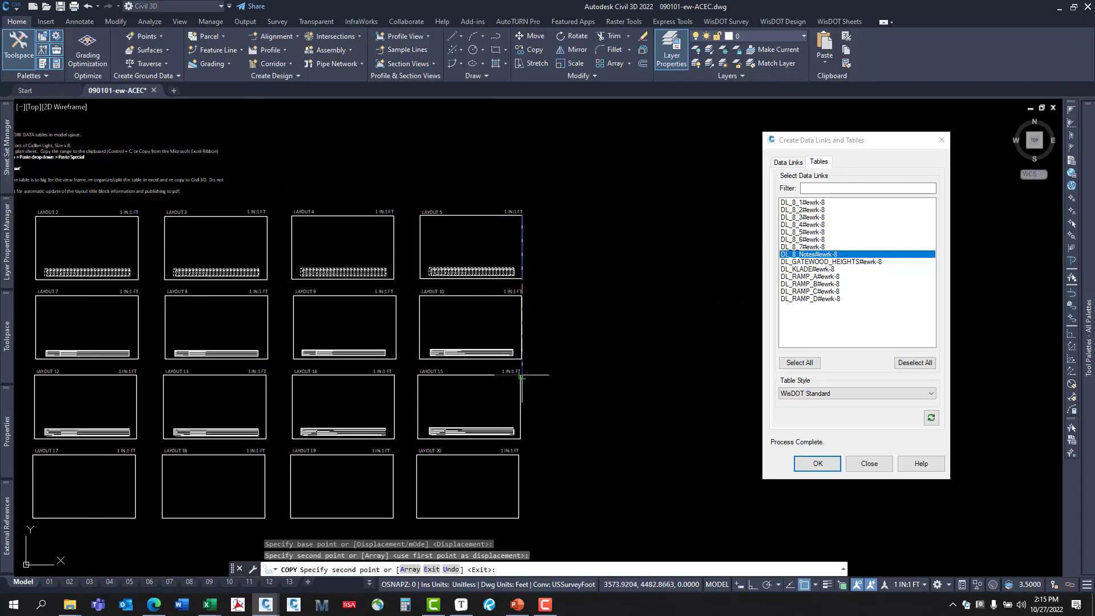
pyautogui.scroll(4, 521, 375)
pyautogui.scroll(-5, 519, 365)
pyautogui.press('Escape')
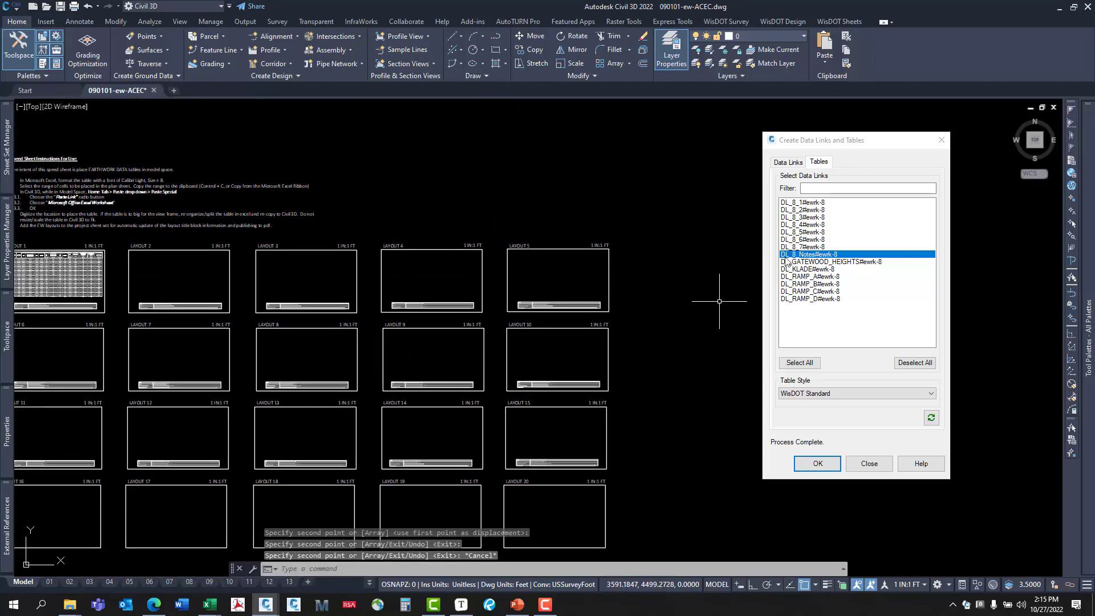
pyautogui.press('Escape')
# Select the data links from DL_8_2#ewrk-8 through DL_RAMP_D#ewrk-8 for table creation.
pyautogui.moveTo(317, 231); pyautogui.dragTo(483, 240, button='middle')
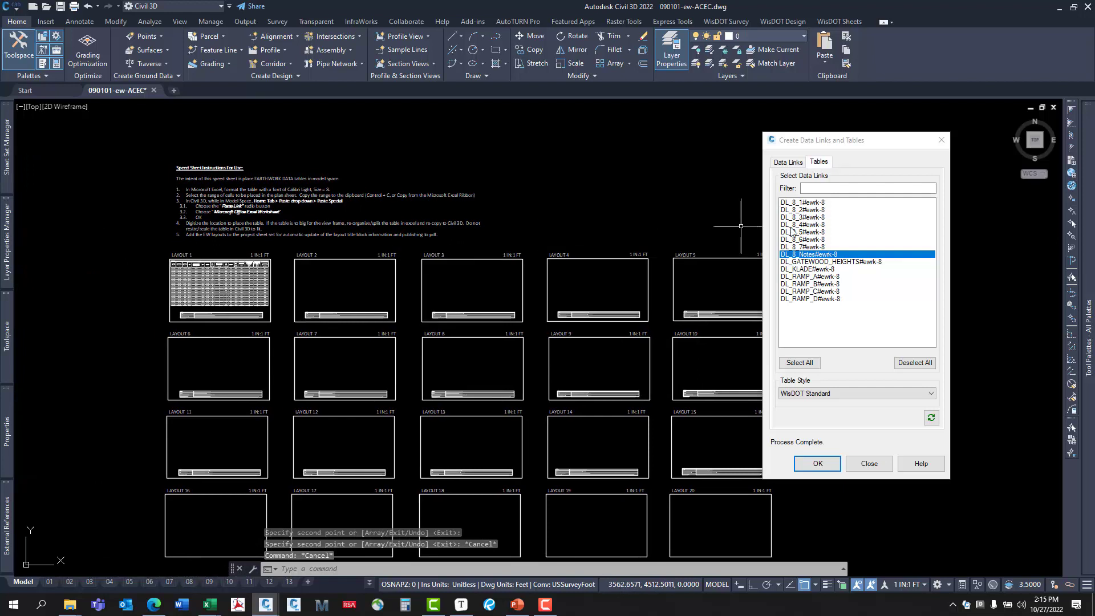
pyautogui.click(814, 211)
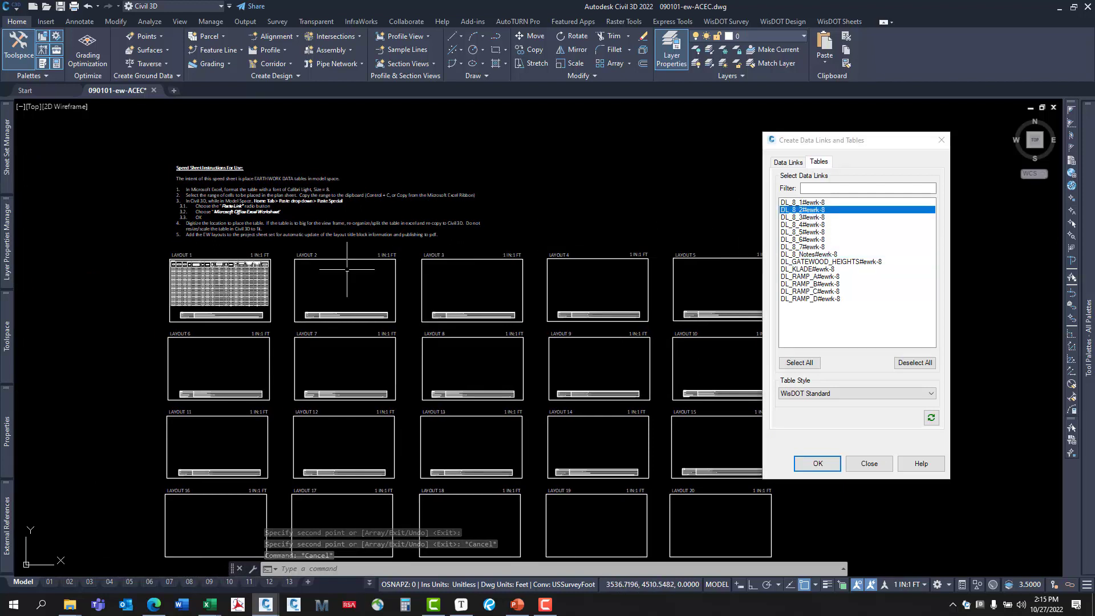
pyautogui.moveTo(306, 281); pyautogui.dragTo(318, 295, button='middle')
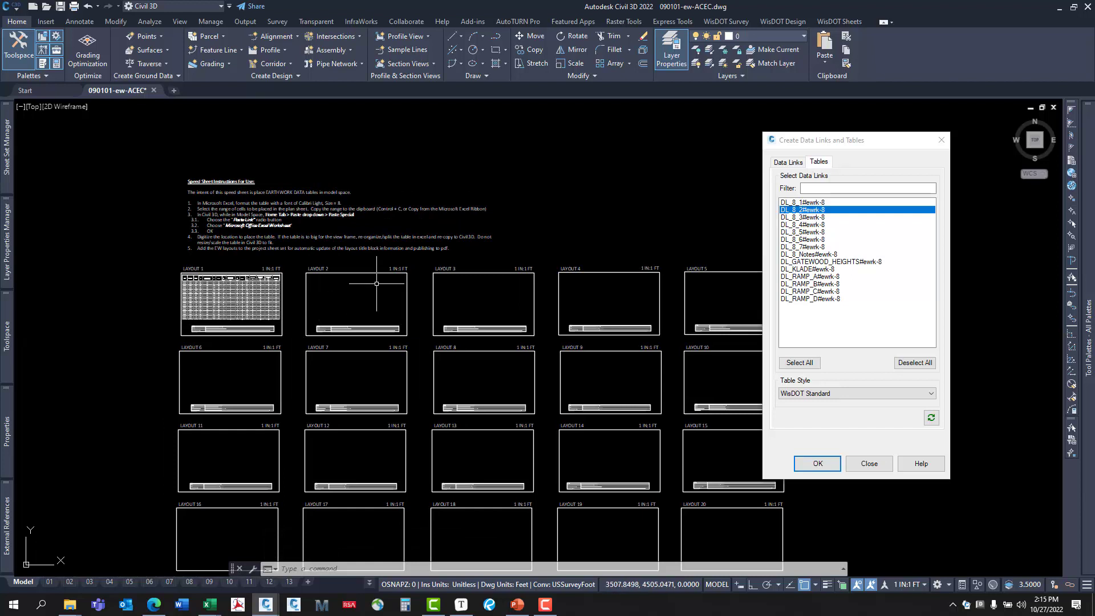
pyautogui.moveTo(300, 287); pyautogui.dragTo(260, 365, button='middle')
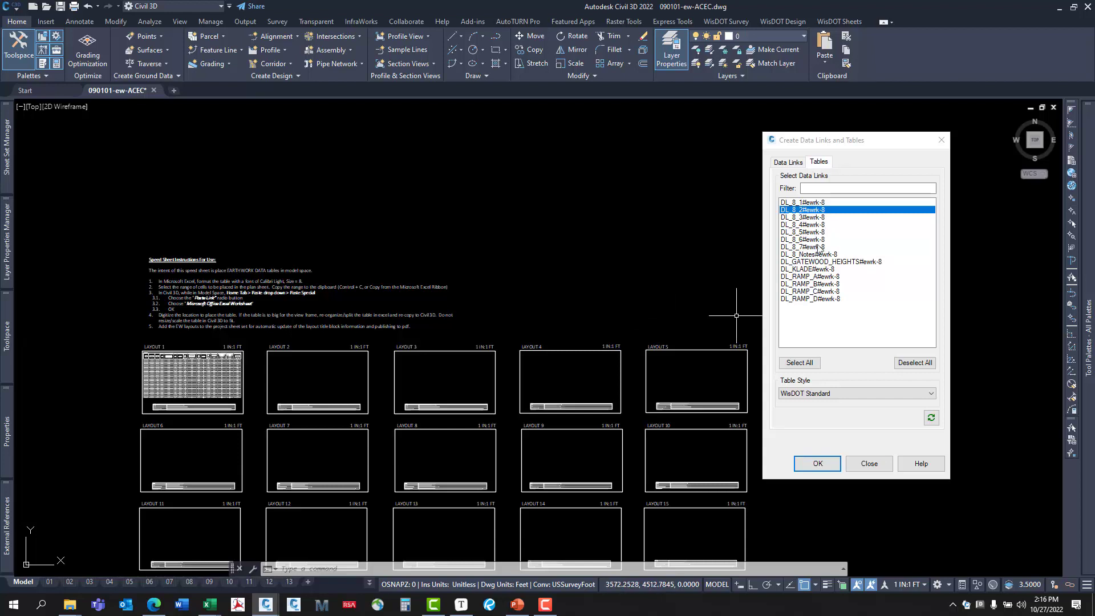
pyautogui.keyDown('shift'); pyautogui.click(819, 299); pyautogui.keyUp('shift')
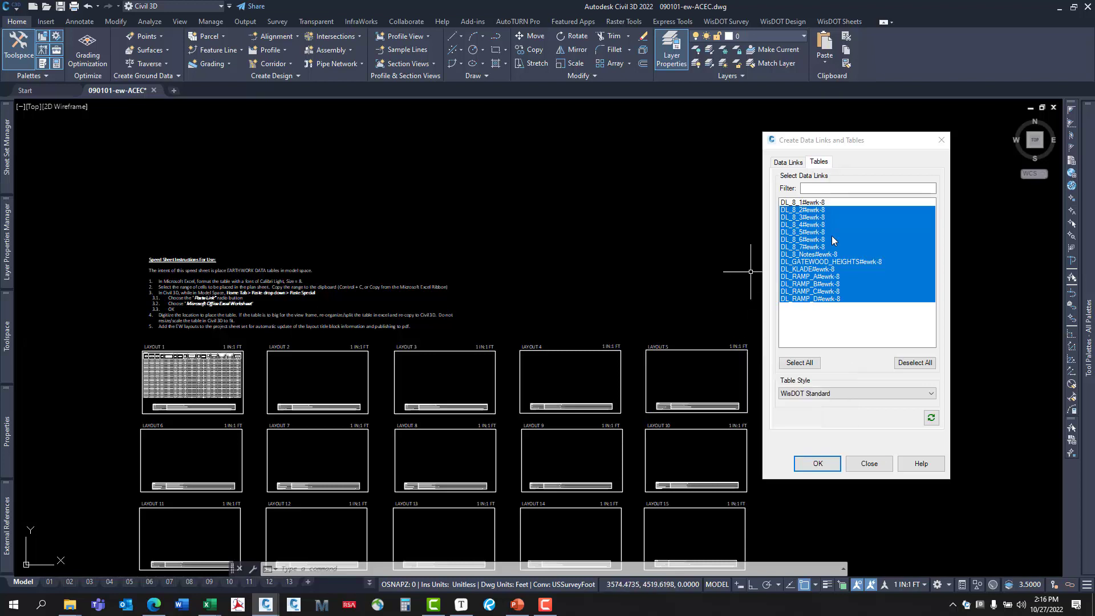
# Create tables from the DL_8_2, DL_8_3 and DL_8_4#ewrk-8 links in WisDOT Standard style, placed side by side from Layout 3's upper-right corner.
pyautogui.click(822, 219)
pyautogui.click(816, 210)
pyautogui.keyDown('ctrl'); pyautogui.click(814, 216); pyautogui.keyUp('ctrl')
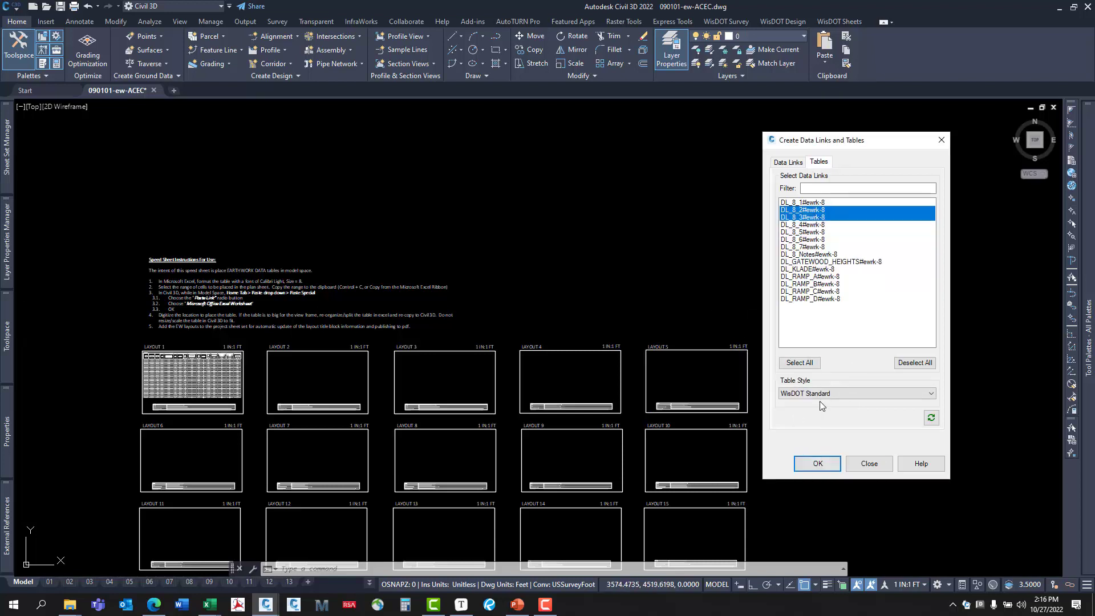
pyautogui.keyDown('ctrl'); pyautogui.click(808, 224); pyautogui.keyUp('ctrl')
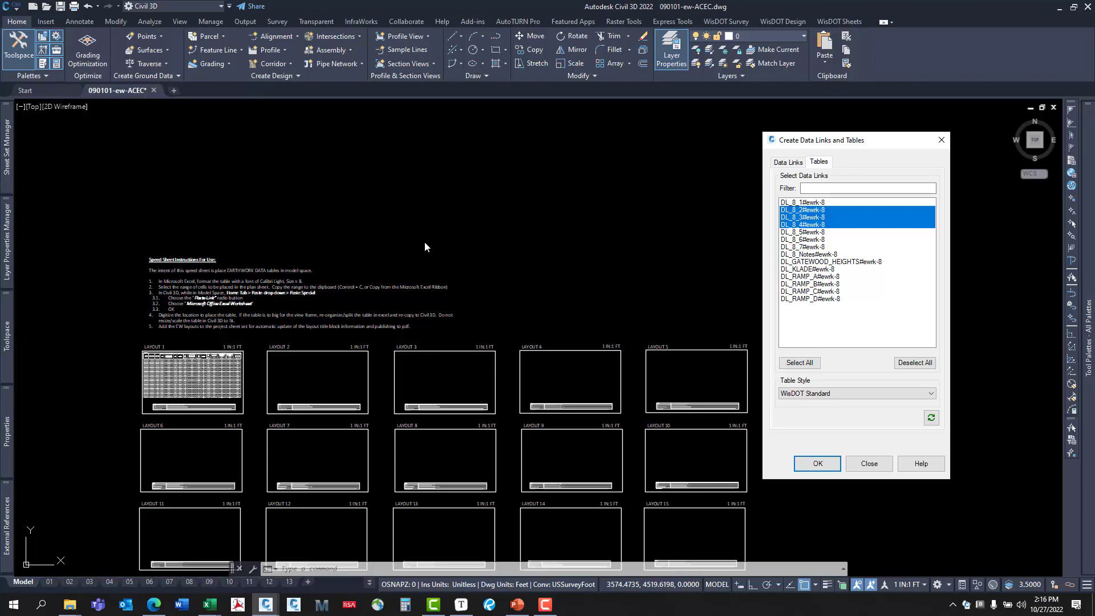
pyautogui.click(817, 464)
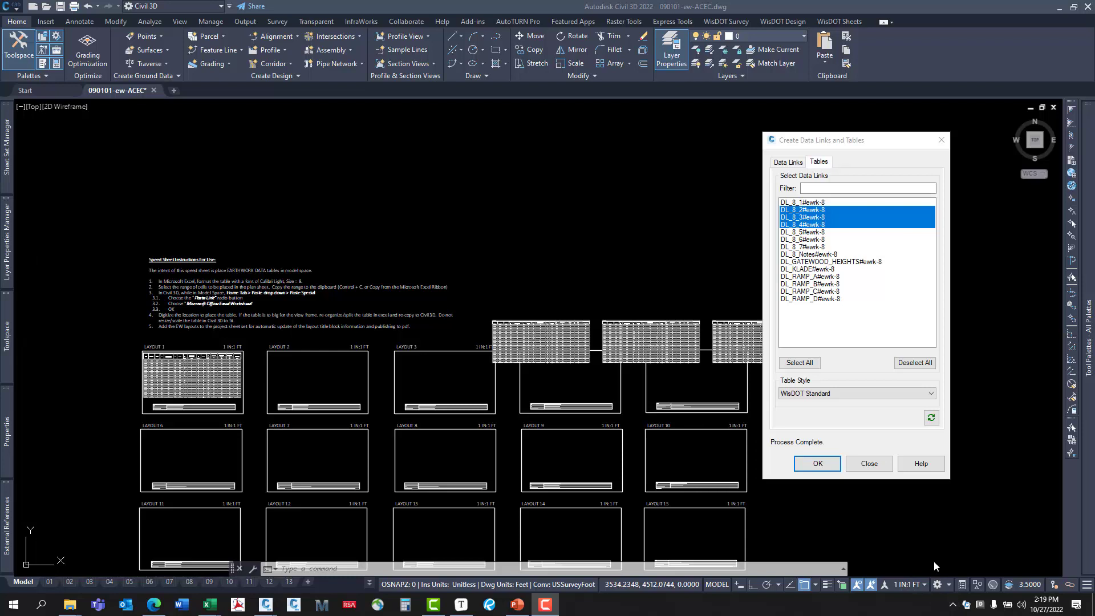
pyautogui.moveTo(685, 283); pyautogui.dragTo(500, 299, button='middle')
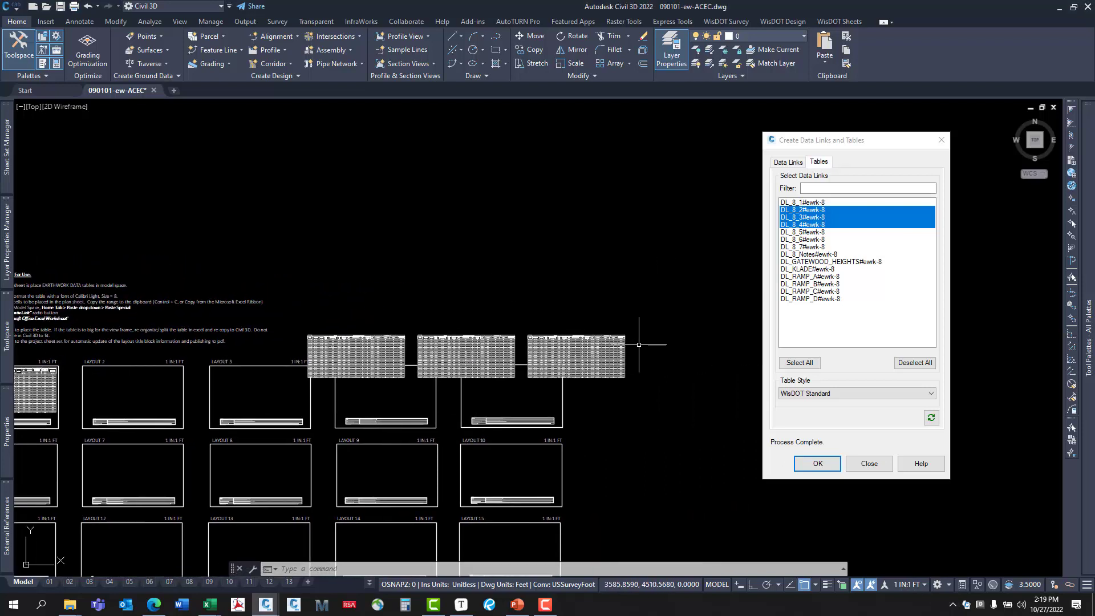
# Move the leftmost of the three new data tables into the upper-left corner of the Layout 2 frame.
pyautogui.moveTo(645, 345); pyautogui.dragTo(638, 370, button='middle')
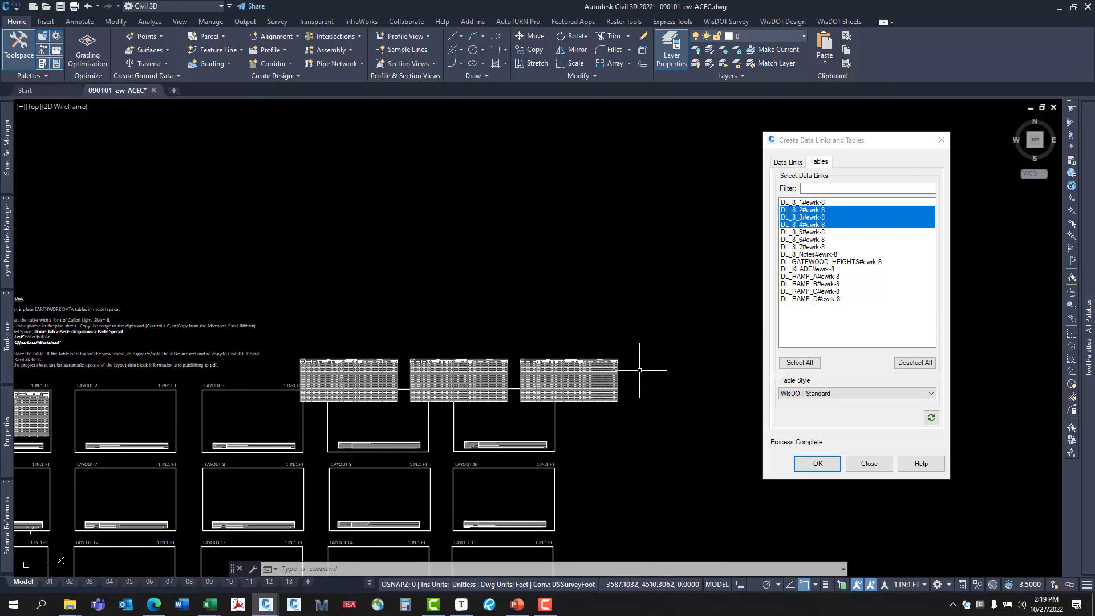
pyautogui.moveTo(643, 373); pyautogui.dragTo(669, 372, button='middle')
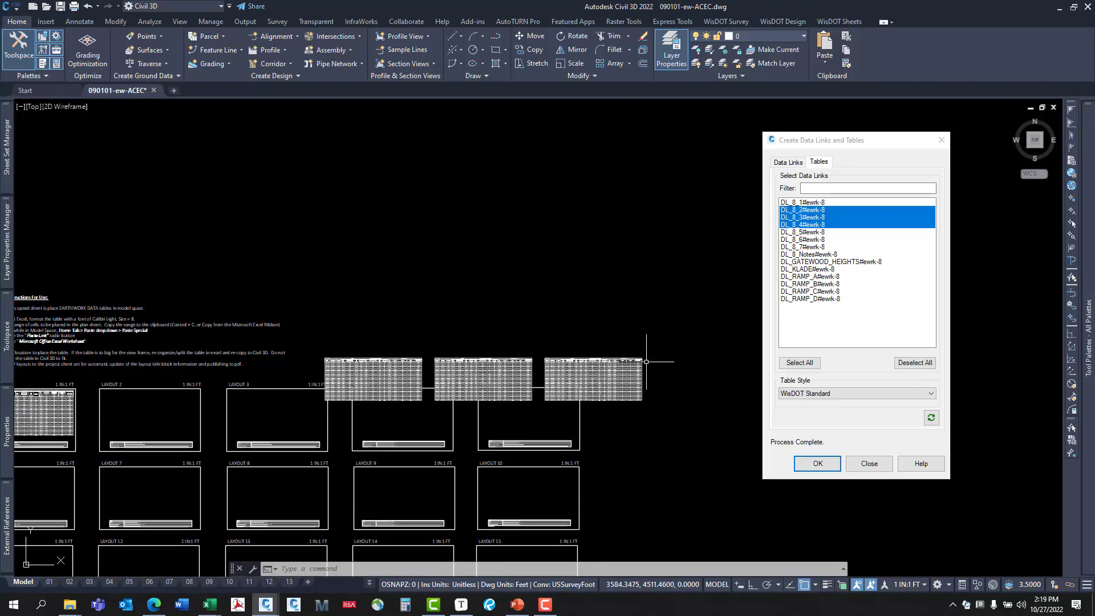
pyautogui.moveTo(500, 334)
pyautogui.mouseDown(button='middle')
pyautogui.moveTo(565, 325)
pyautogui.moveTo(539, 325)
pyautogui.mouseUp(button='middle')
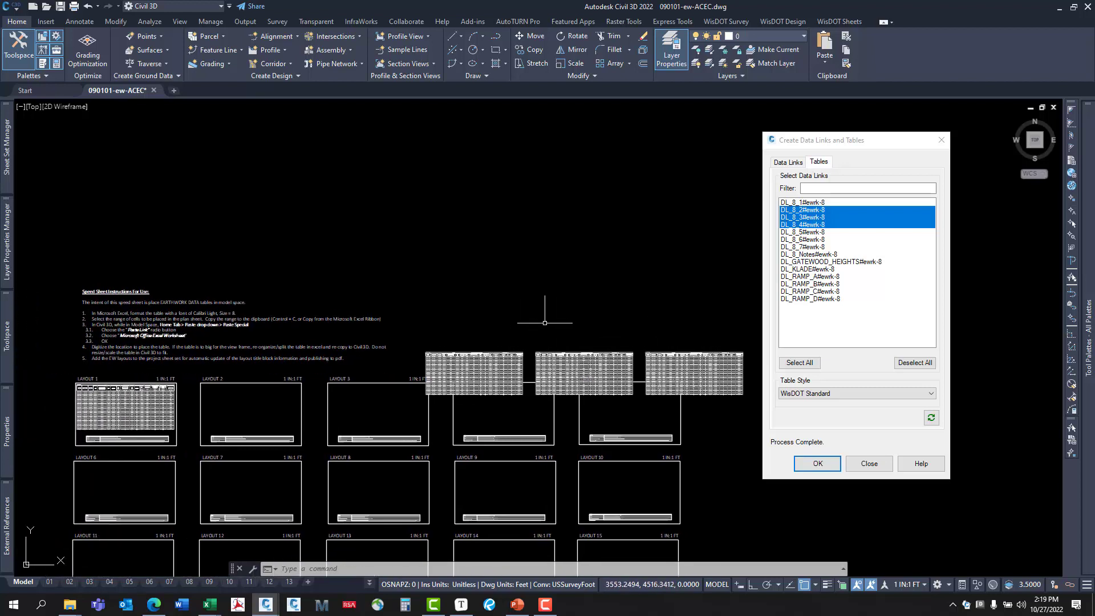
pyautogui.click(528, 320)
pyautogui.click(425, 395)
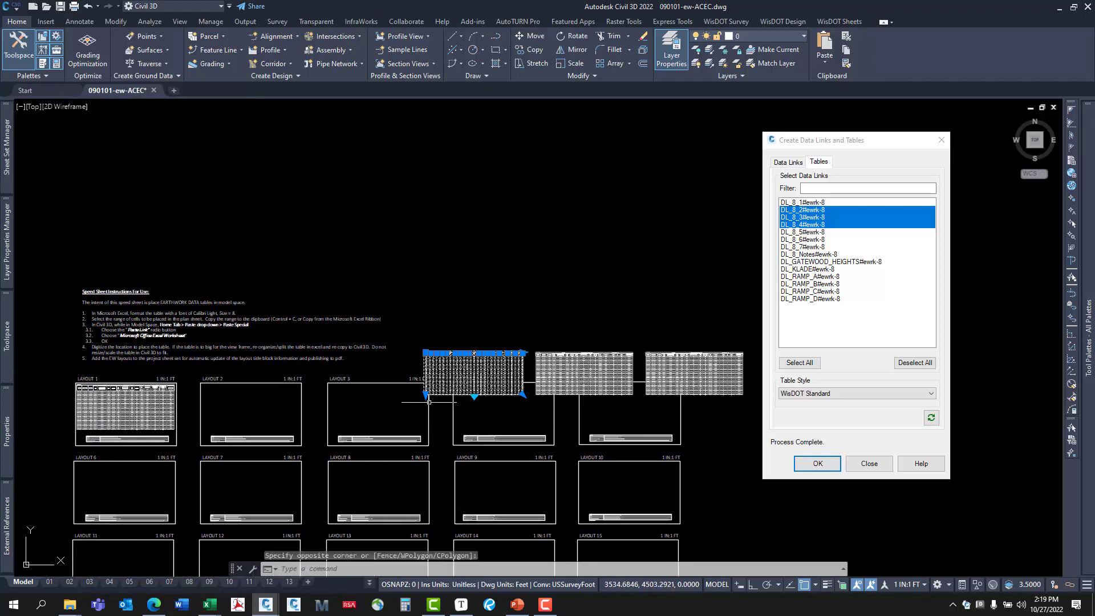
pyautogui.moveTo(551, 339); pyautogui.dragTo(357, 385, button='middle')
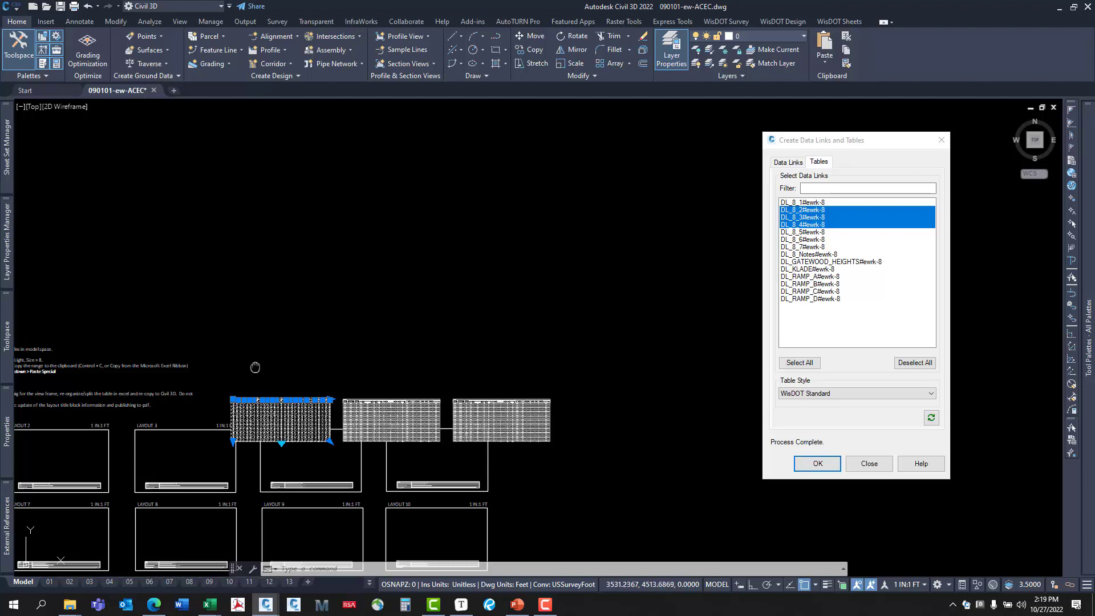
pyautogui.scroll(5, 214, 389)
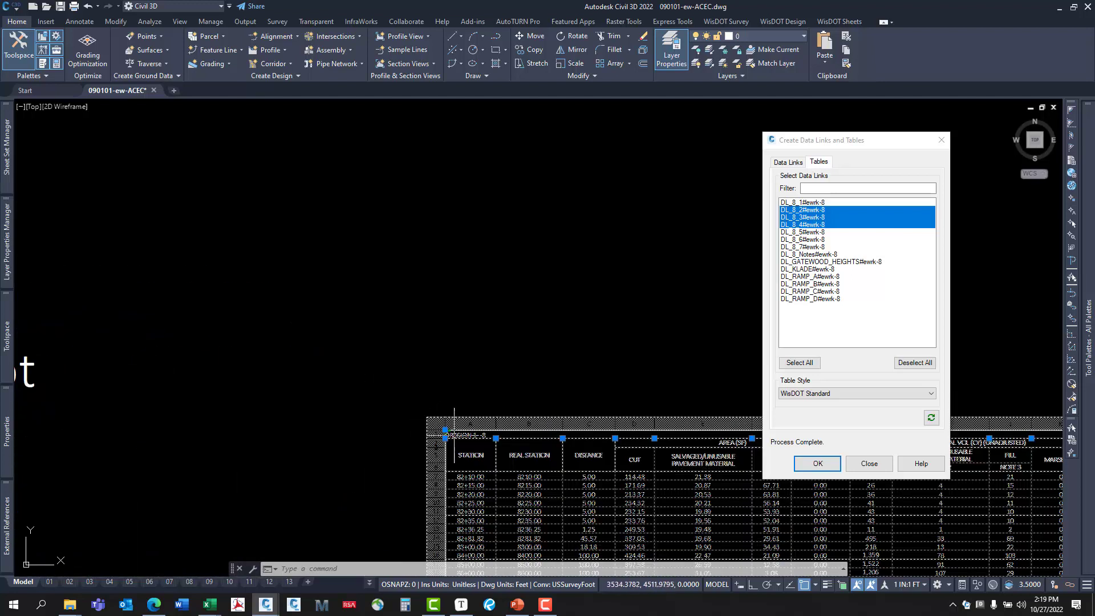
pyautogui.scroll(-5, 459, 386)
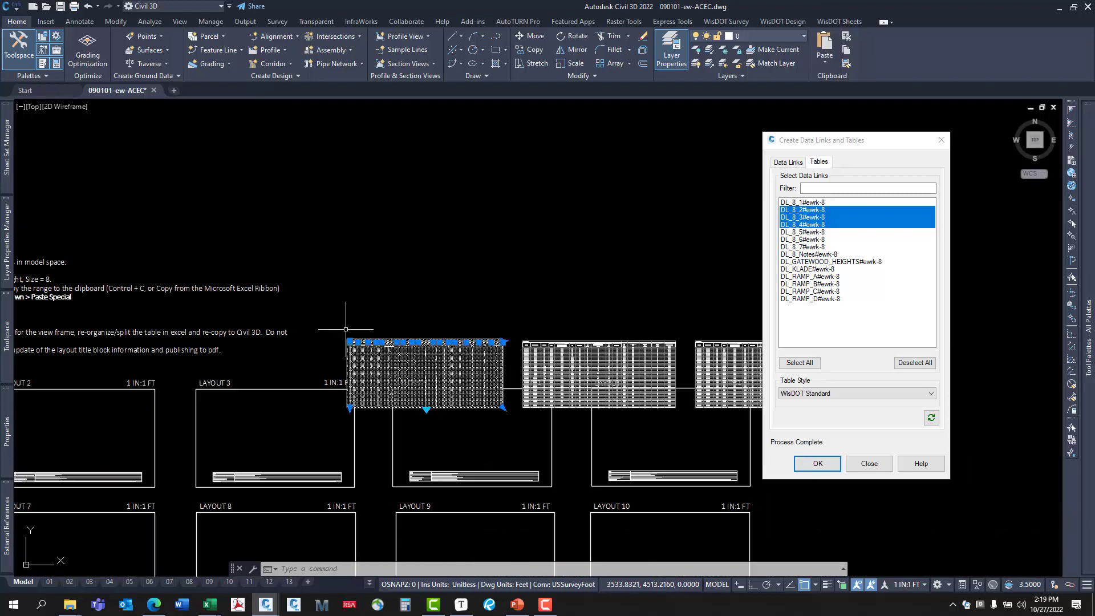
pyautogui.scroll(5, 238, 353)
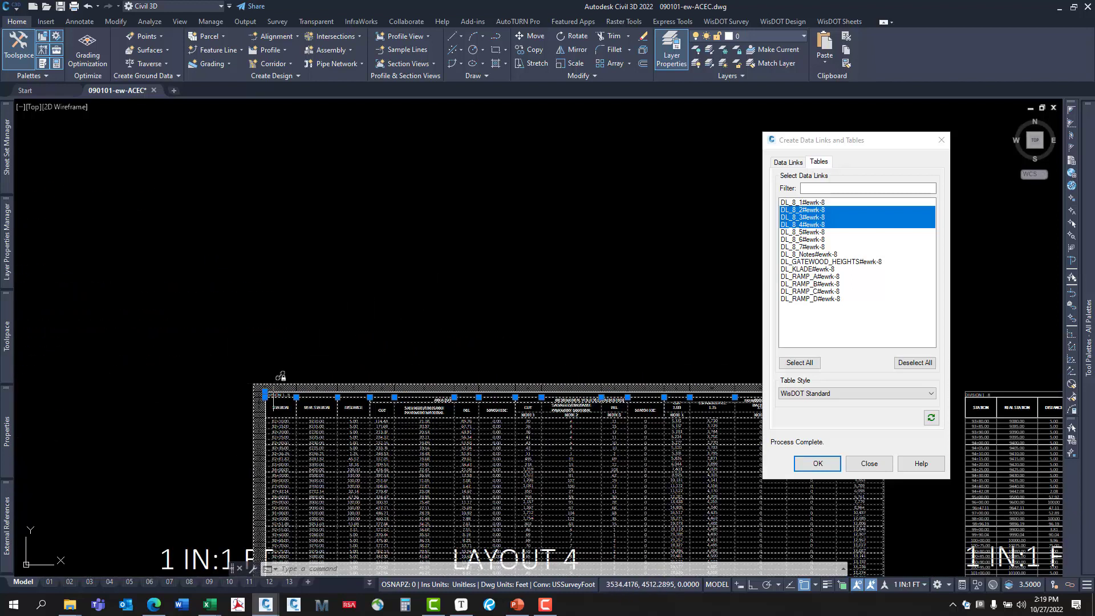
pyautogui.click(247, 407)
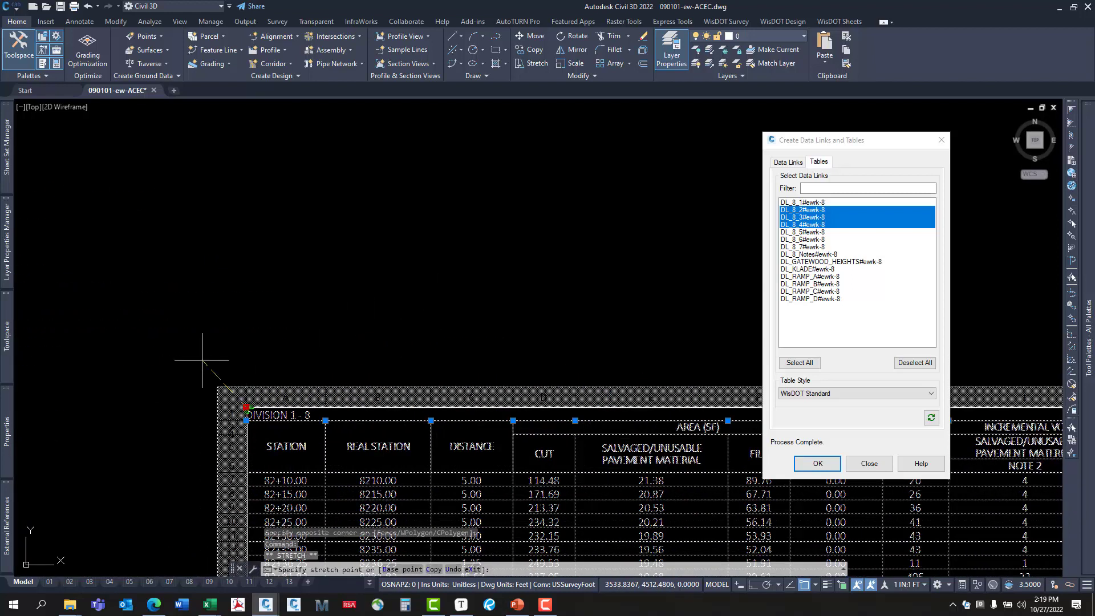
pyautogui.scroll(-5, 433, 228)
pyautogui.scroll(3, 245, 330)
pyautogui.scroll(-5, 239, 313)
pyautogui.scroll(10, 431, 289)
pyautogui.scroll(-3, 571, 280)
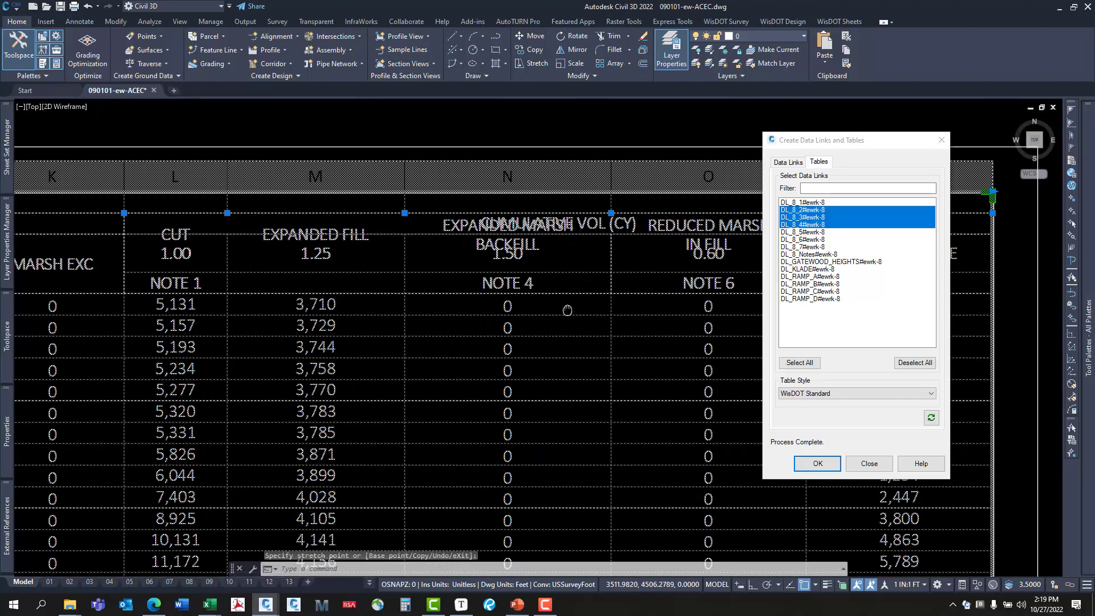
# Deselect the Layout 2 table and examine its CUMULATIVE VOL (CY) and EXPANDED MARSH BACKFILL header cells.
pyautogui.scroll(-3, 496, 268)
pyautogui.press('Escape')
pyautogui.moveTo(495, 270); pyautogui.dragTo(552, 283, button='middle')
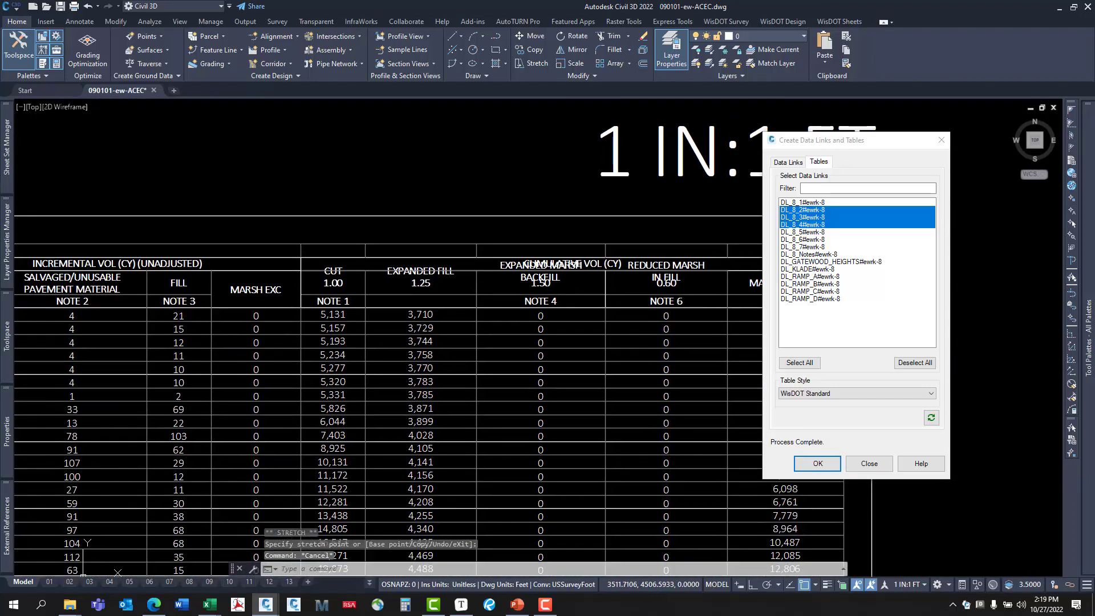
pyautogui.scroll(-5, 352, 311)
pyautogui.scroll(6, 584, 304)
pyautogui.scroll(3, 584, 304)
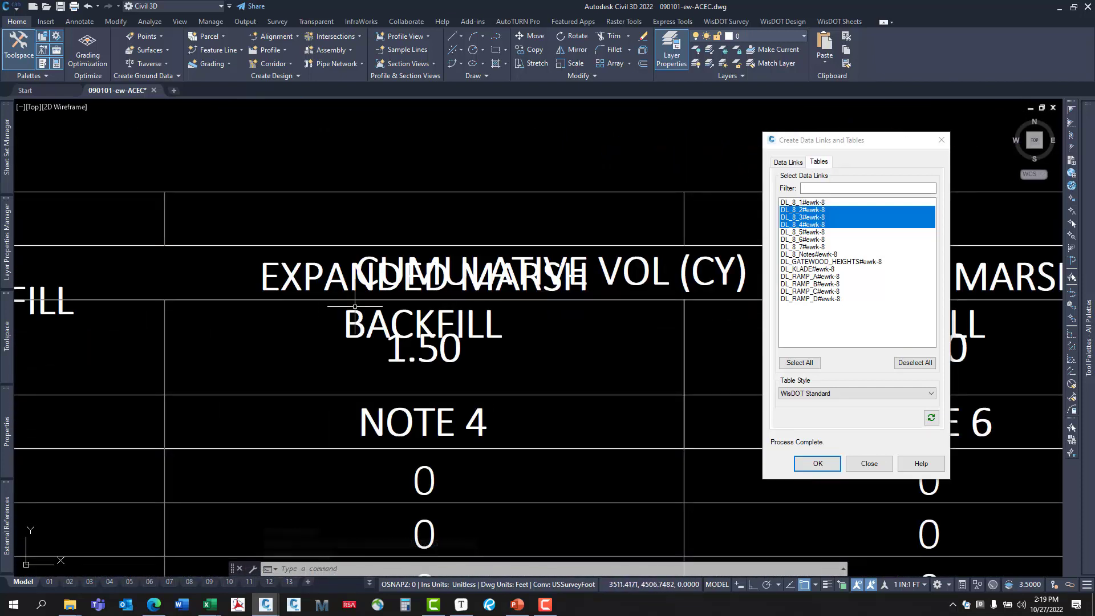
pyautogui.scroll(-5, 386, 302)
pyautogui.scroll(-4, 385, 302)
# Adjust the Layout 2 data table's width and height uniformly from its lower-right corner, pulling its bottom edge upward.
pyautogui.click(565, 365)
pyautogui.click(551, 350)
pyautogui.click(557, 352)
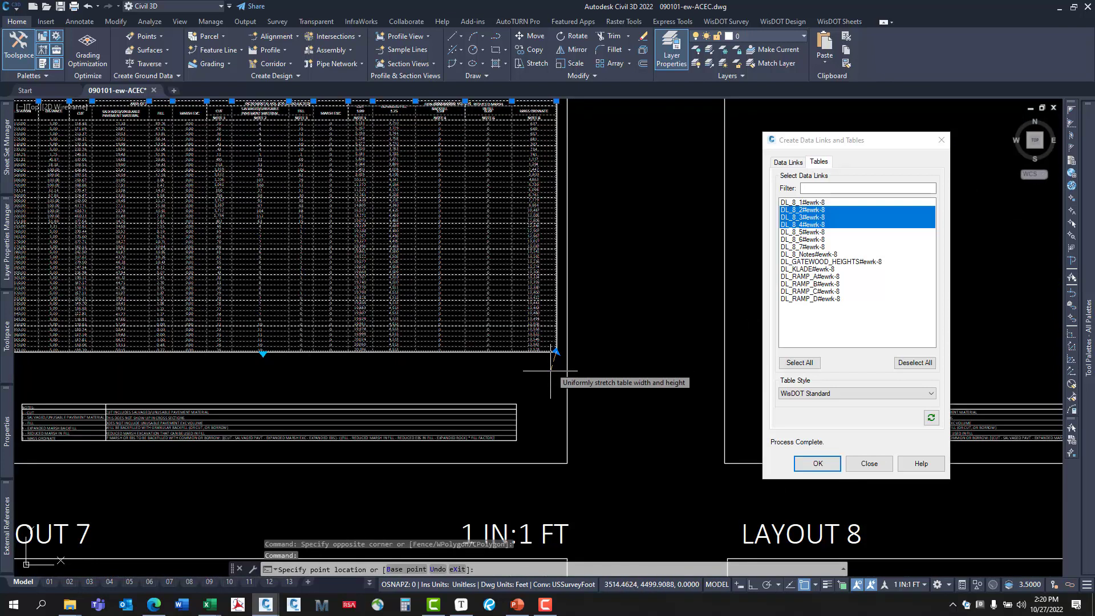
pyautogui.click(553, 363)
pyautogui.moveTo(357, 181); pyautogui.dragTo(450, 235, button='middle')
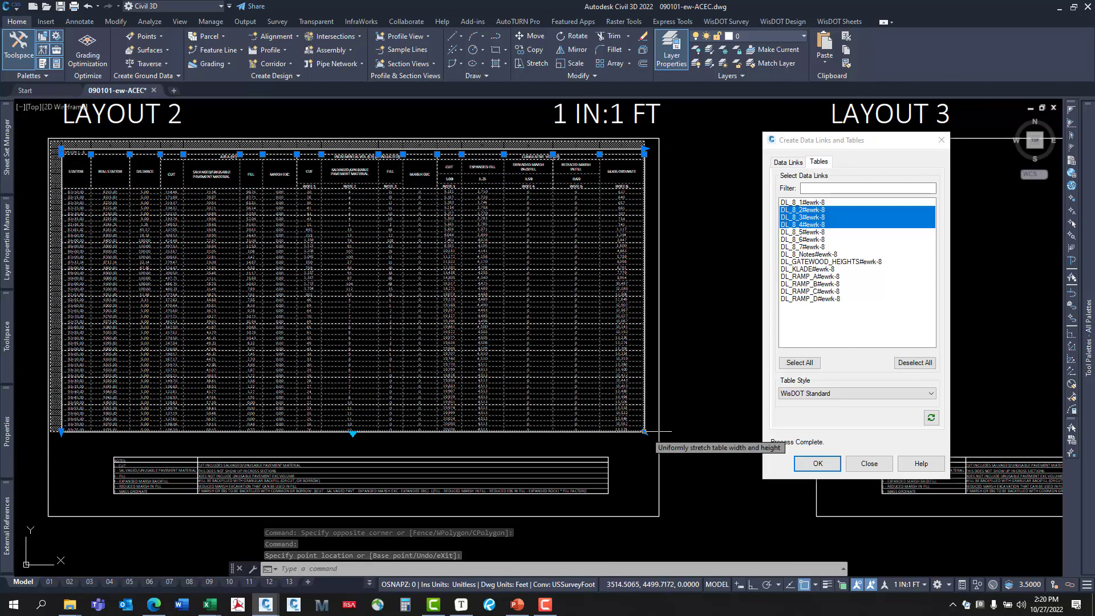
pyautogui.click(648, 432)
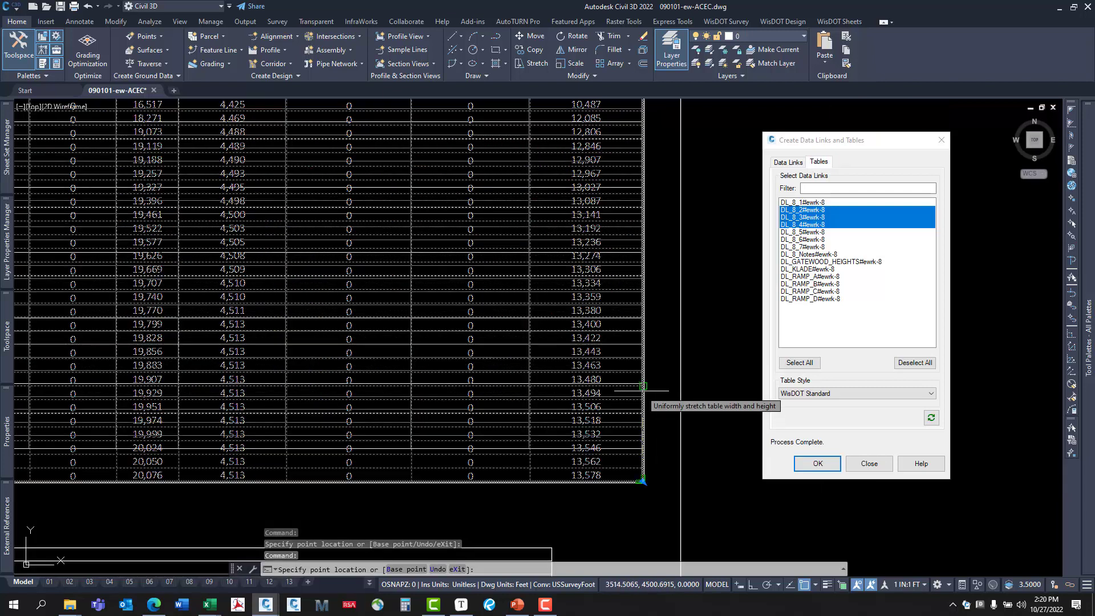
pyautogui.click(642, 389)
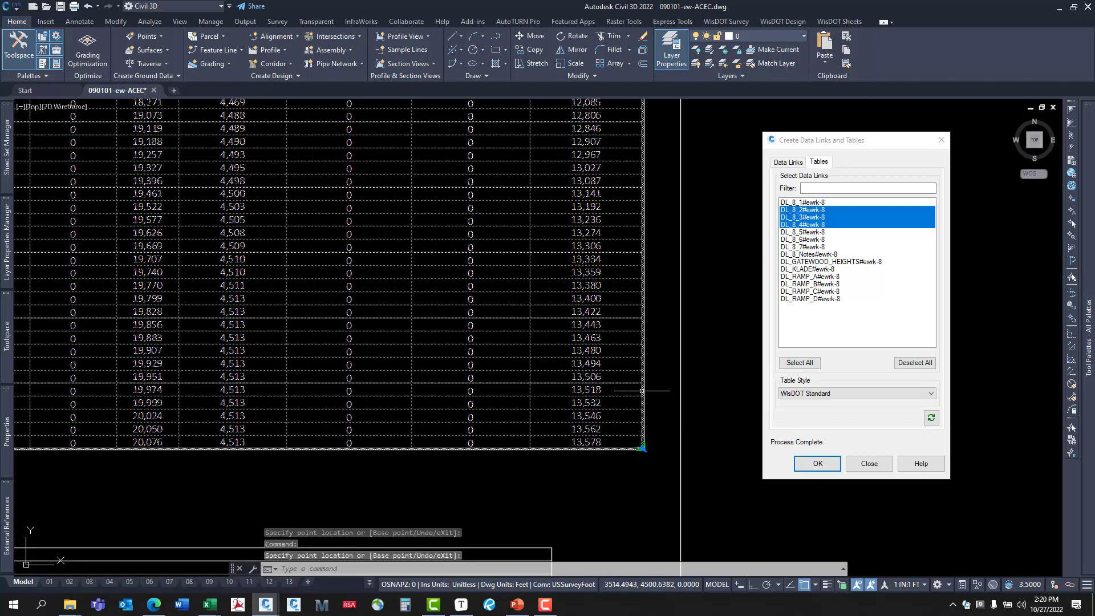
# Check the spacing of the header rows in the resized Layout 2 table.
pyautogui.moveTo(387, 313); pyautogui.dragTo(411, 322, button='middle')
pyautogui.scroll(-5, 410, 321)
pyautogui.scroll(1, 382, 386)
pyautogui.scroll(6, 562, 246)
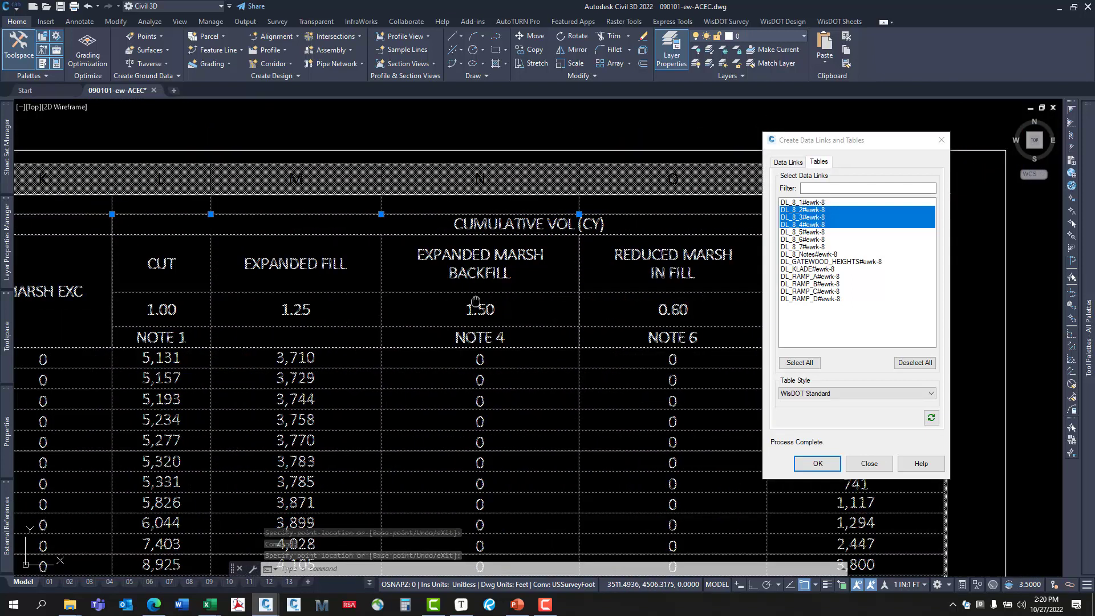
pyautogui.moveTo(476, 300); pyautogui.dragTo(692, 326, button='middle')
pyautogui.moveTo(189, 312); pyautogui.dragTo(570, 320, button='middle')
pyautogui.scroll(-10, 378, 303)
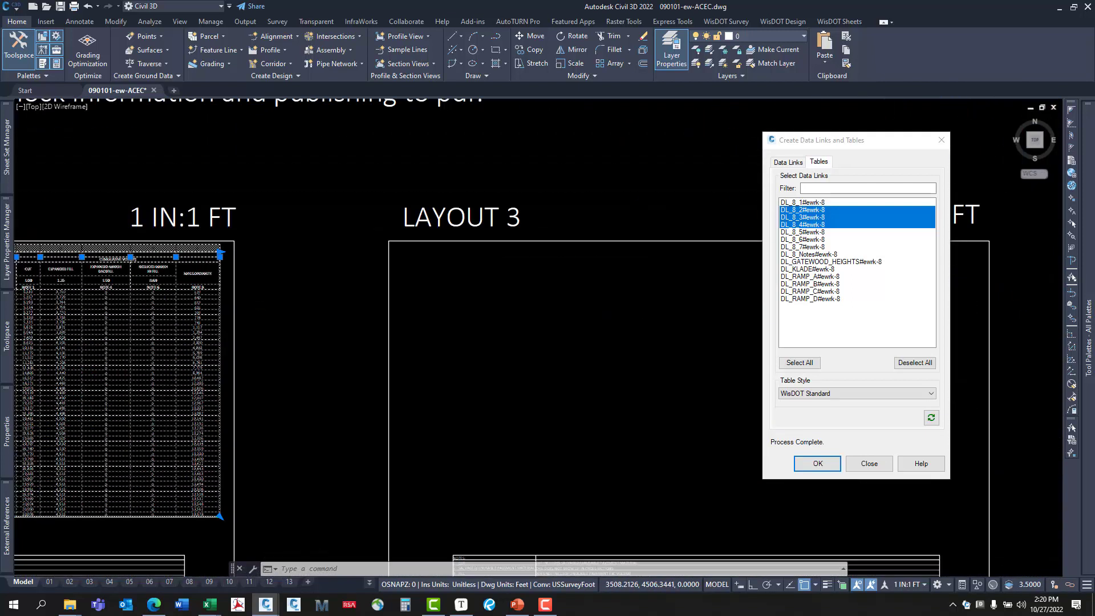
# Move the data table overlapping Layouts 4 and 5 into the upper-left corner of the Layout 3 frame.
pyautogui.moveTo(377, 303); pyautogui.dragTo(151, 337, button='middle')
pyautogui.moveTo(598, 286); pyautogui.dragTo(322, 282, button='middle')
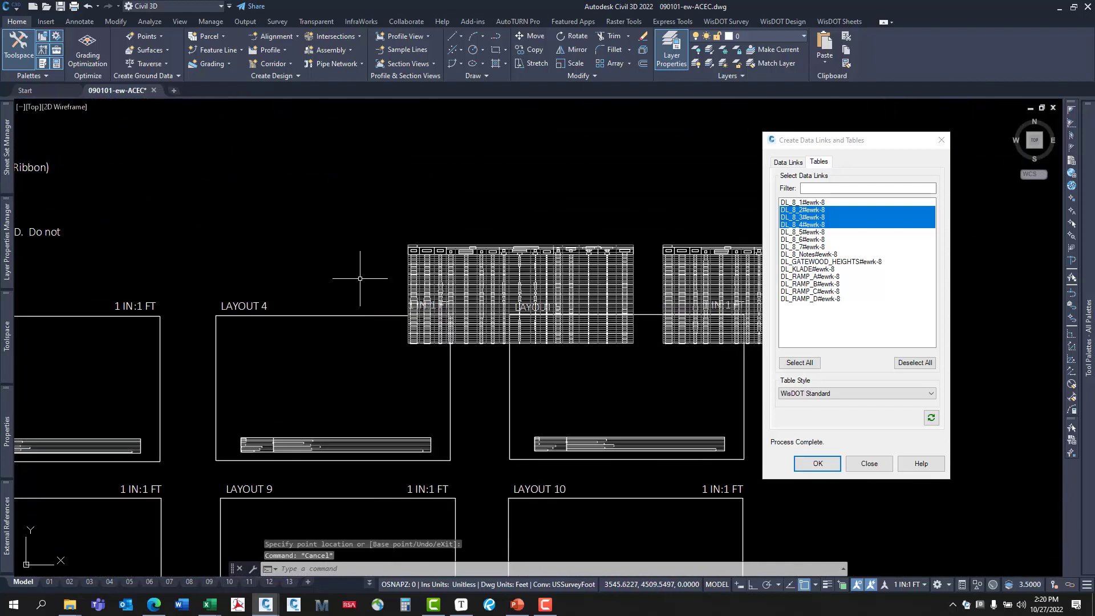
pyautogui.click(509, 225)
pyautogui.click(420, 247)
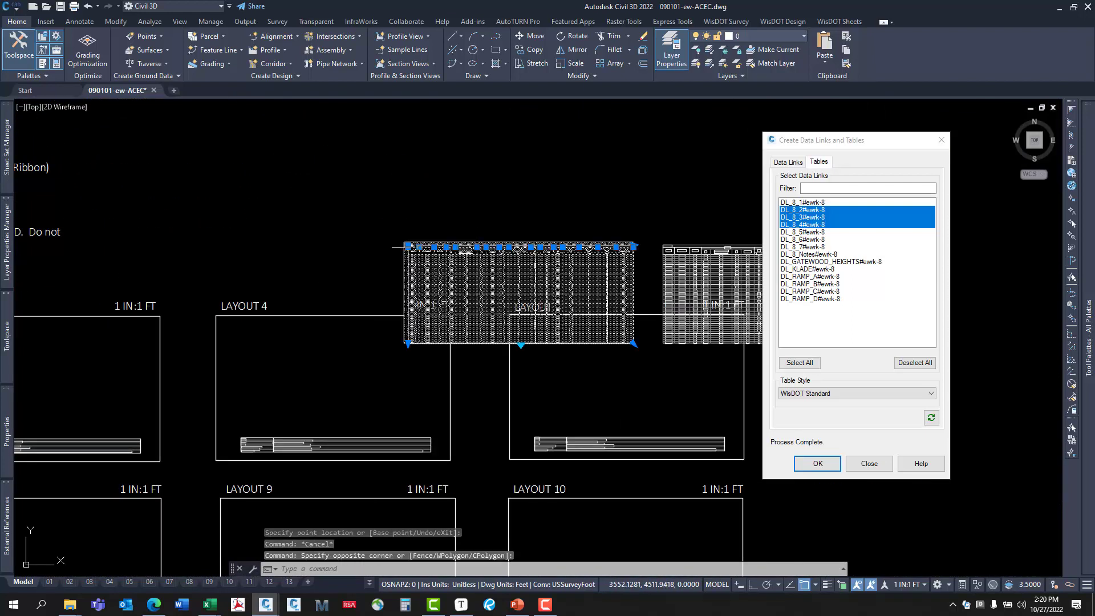
pyautogui.click(408, 247)
pyautogui.moveTo(210, 286); pyautogui.dragTo(607, 261, button='middle')
pyautogui.scroll(2, 352, 295)
pyautogui.scroll(2, 311, 309)
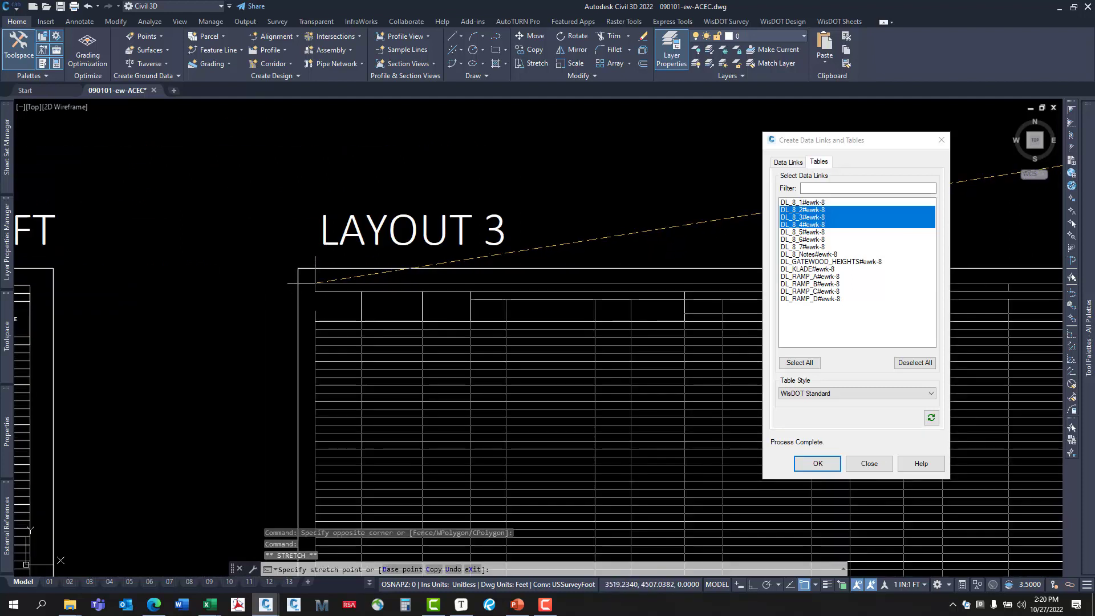
# Adjust the Layout 3 data table's width and height uniformly from its lower-right corner.
pyautogui.scroll(-4, 315, 282)
pyautogui.scroll(6, 438, 354)
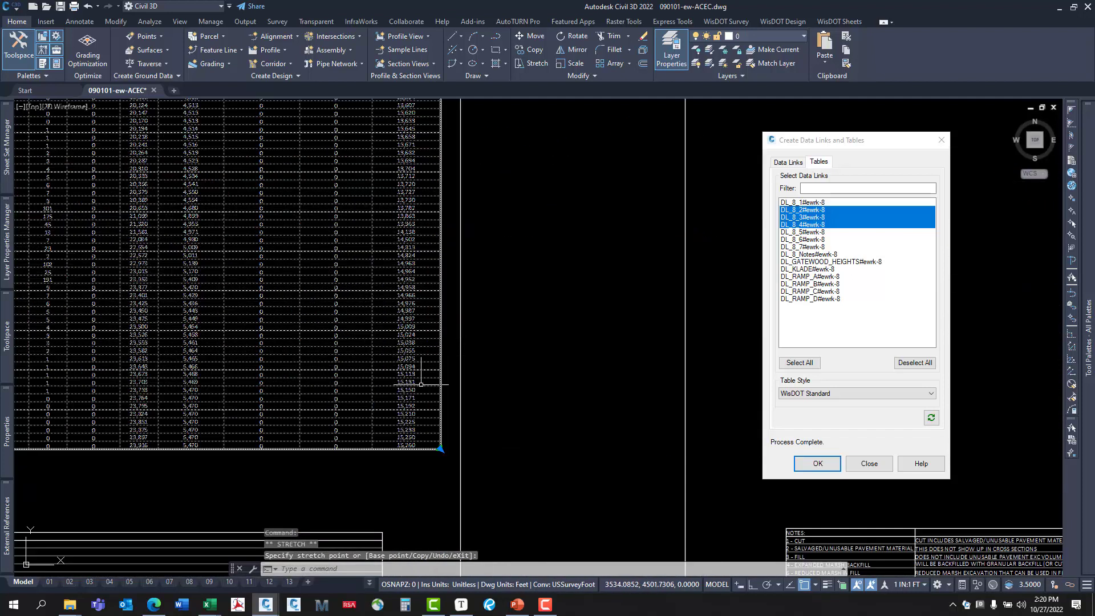
pyautogui.click(441, 449)
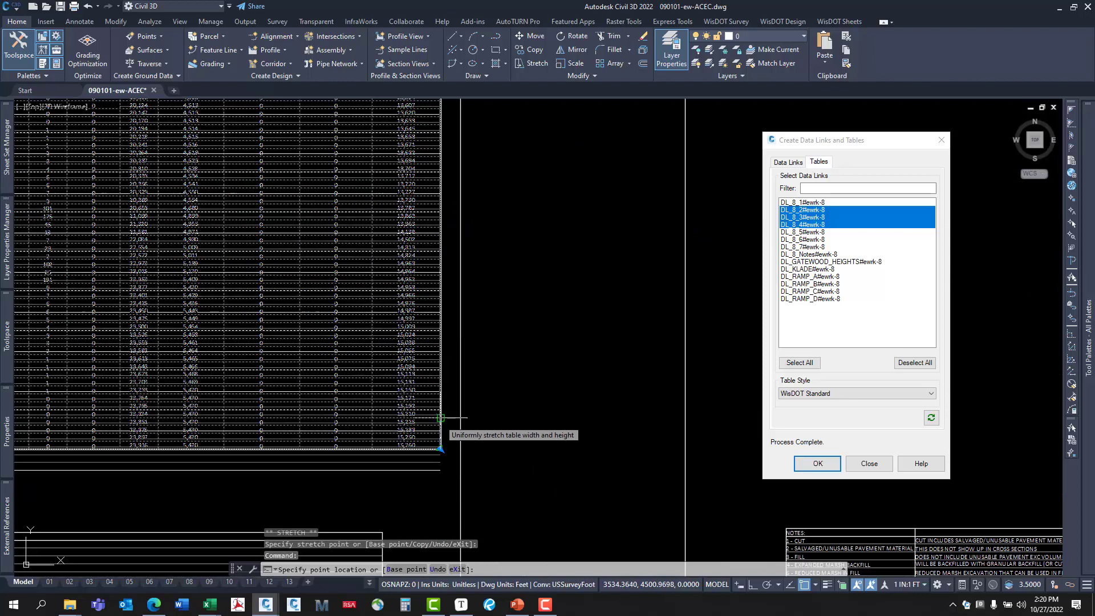
pyautogui.click(439, 420)
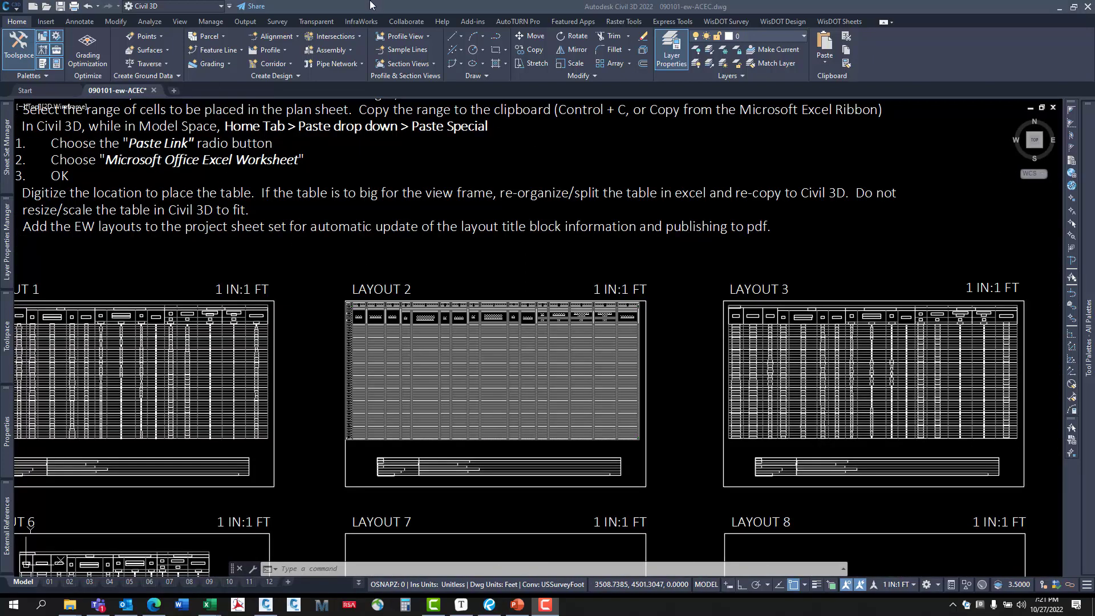
# Open the drawing 030201-mq-DL-fin.dwg from the sheets folder.
pyautogui.click(371, 5)
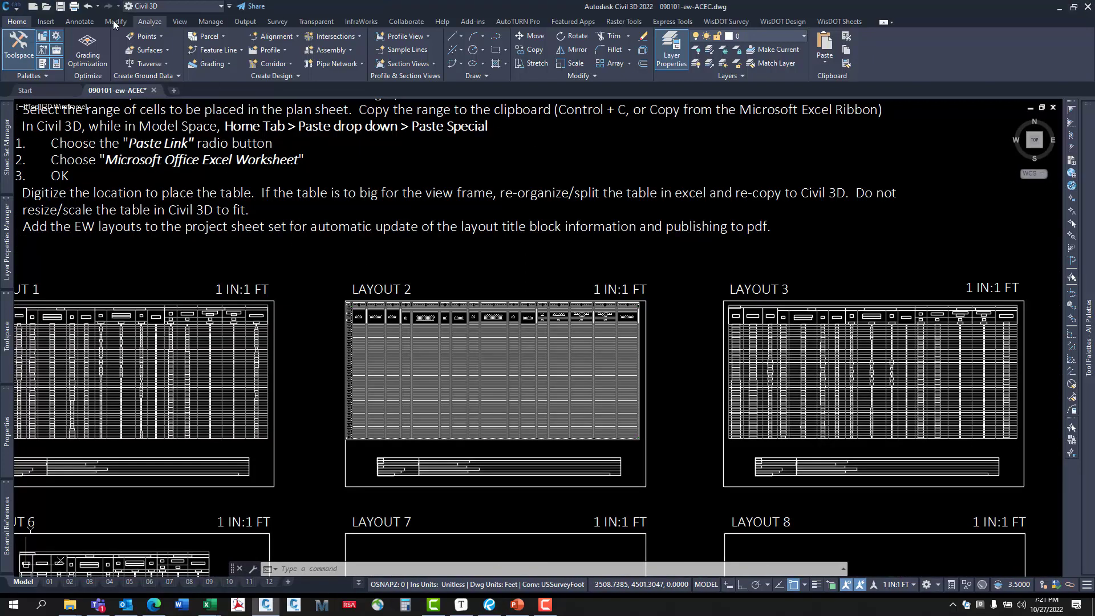
pyautogui.click(48, 9)
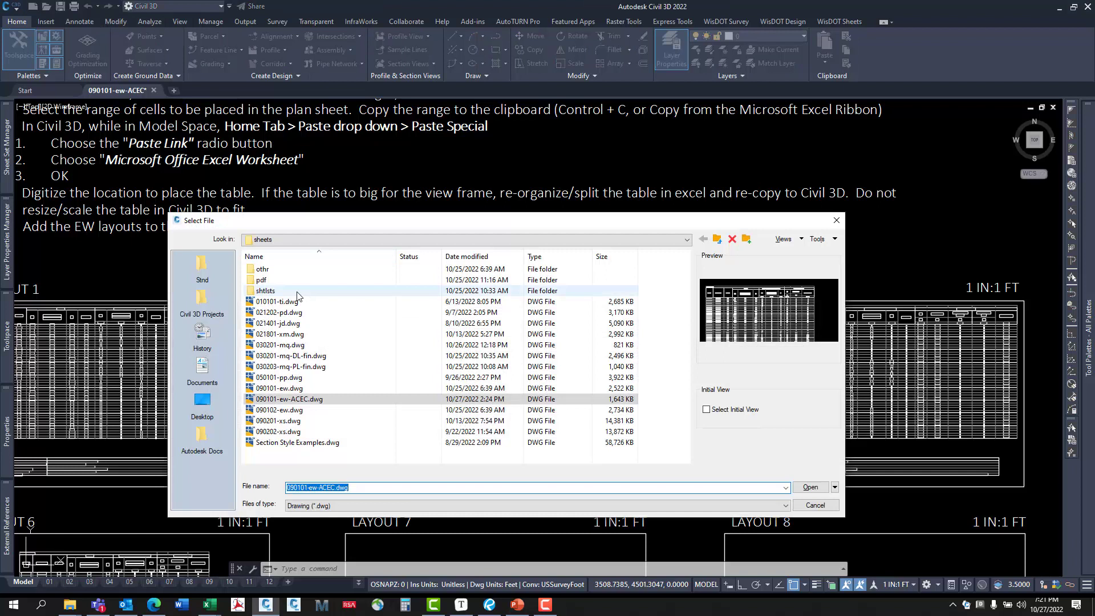
pyautogui.click(297, 356)
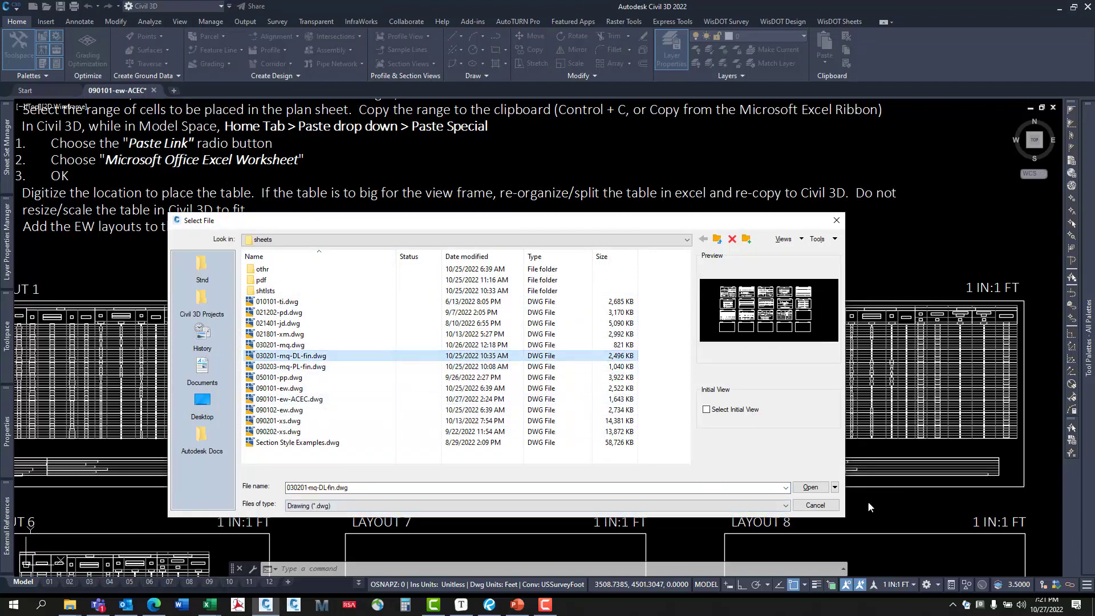
pyautogui.click(821, 489)
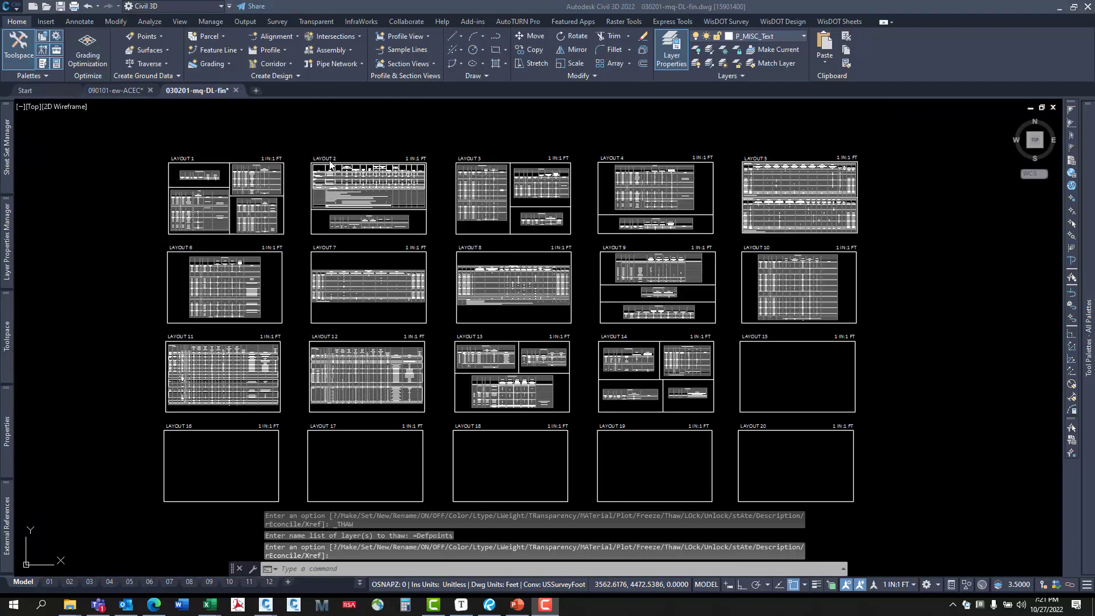
# Examine the linked quantity tables in the Layout 1 frame, focusing on the MILLING table.
pyautogui.moveTo(279, 151); pyautogui.dragTo(507, 236, button='middle')
pyautogui.scroll(2, 507, 235)
pyautogui.scroll(3, 508, 235)
pyautogui.scroll(1, 377, 279)
pyautogui.moveTo(381, 278); pyautogui.dragTo(778, 130, button='middle')
pyautogui.moveTo(512, 221); pyautogui.dragTo(743, 233, button='middle')
pyautogui.moveTo(406, 264); pyautogui.dragTo(308, 206, button='middle')
pyautogui.moveTo(461, 280); pyautogui.dragTo(283, 331, button='middle')
pyautogui.moveTo(519, 317)
pyautogui.mouseDown(button='middle')
pyautogui.moveTo(357, 339)
pyautogui.moveTo(520, 307)
pyautogui.moveTo(561, 279)
pyautogui.mouseUp(button='middle')
pyautogui.scroll(-2, 505, 302)
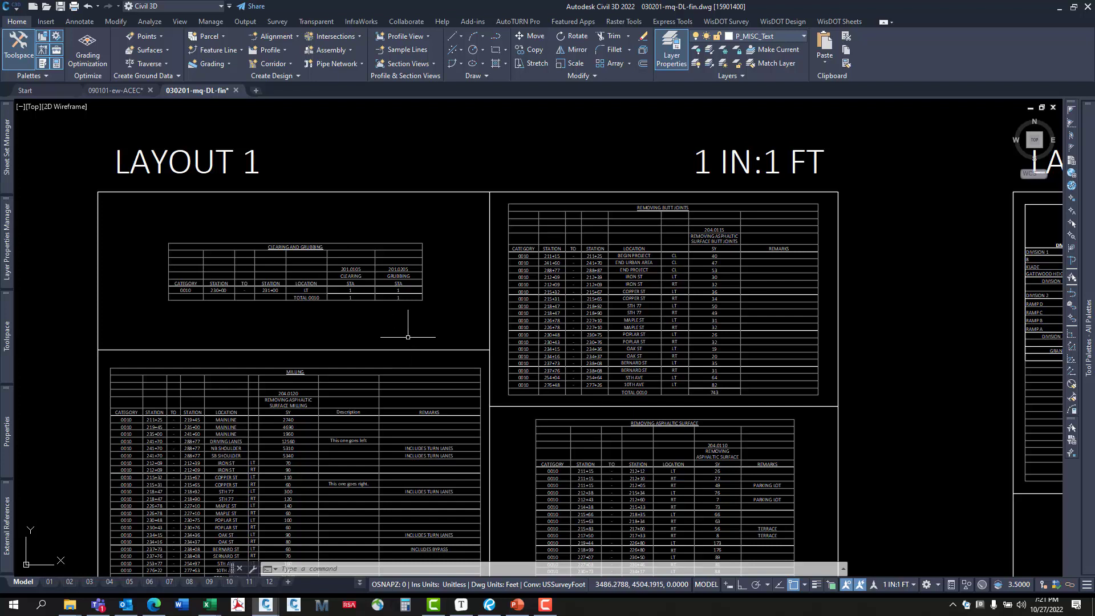
pyautogui.moveTo(432, 329)
pyautogui.mouseDown(button='middle')
pyautogui.moveTo(477, 318)
pyautogui.moveTo(484, 206)
pyautogui.mouseUp(button='middle')
pyautogui.moveTo(349, 300); pyautogui.dragTo(385, 252, button='middle')
pyautogui.scroll(5, 386, 252)
pyautogui.click(386, 253)
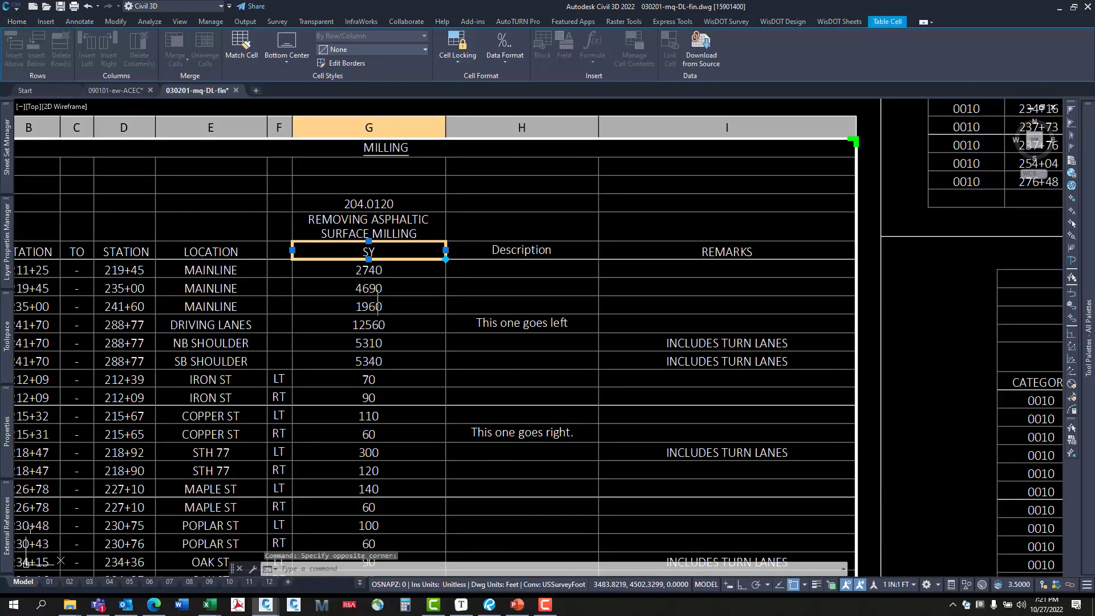
pyautogui.scroll(-5, 434, 308)
pyautogui.press('Escape')
pyautogui.scroll(4, 511, 424)
pyautogui.moveTo(578, 450); pyautogui.dragTo(619, 308, button='middle')
pyautogui.click(598, 452)
pyautogui.click(528, 354)
pyautogui.moveTo(440, 264)
pyautogui.mouseDown(button='middle')
pyautogui.moveTo(457, 289)
pyautogui.moveTo(683, 410)
pyautogui.mouseUp(button='middle')
pyautogui.scroll(-2, 676, 402)
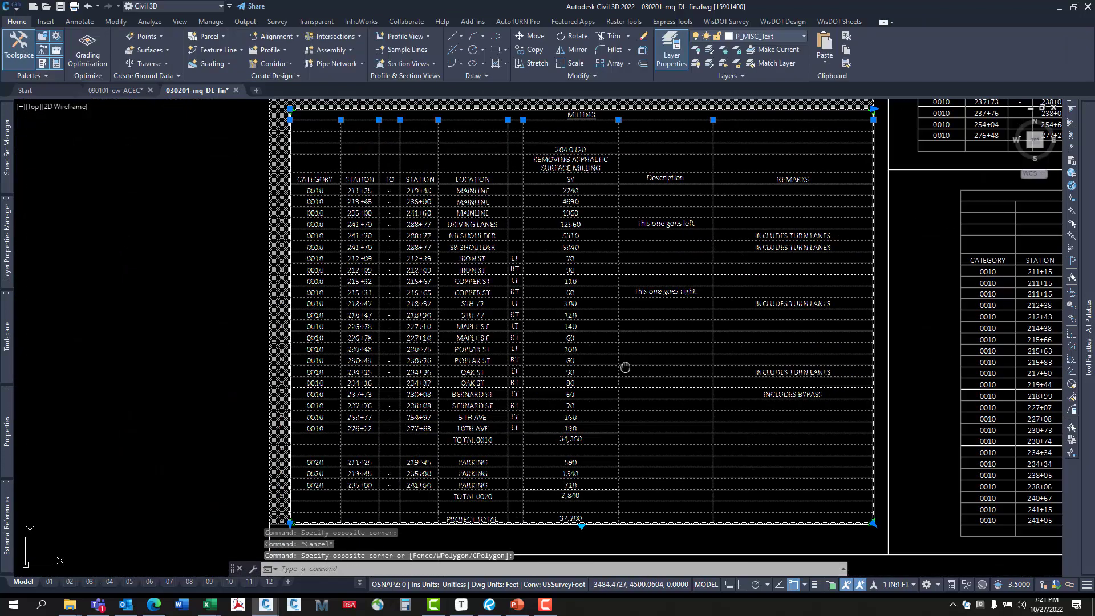
pyautogui.moveTo(634, 359); pyautogui.dragTo(621, 360, button='middle')
pyautogui.press('Escape')
# Widen the second STATION column of the MILLING table slightly by shifting its boundary with the LOCATION column.
pyautogui.click(744, 545)
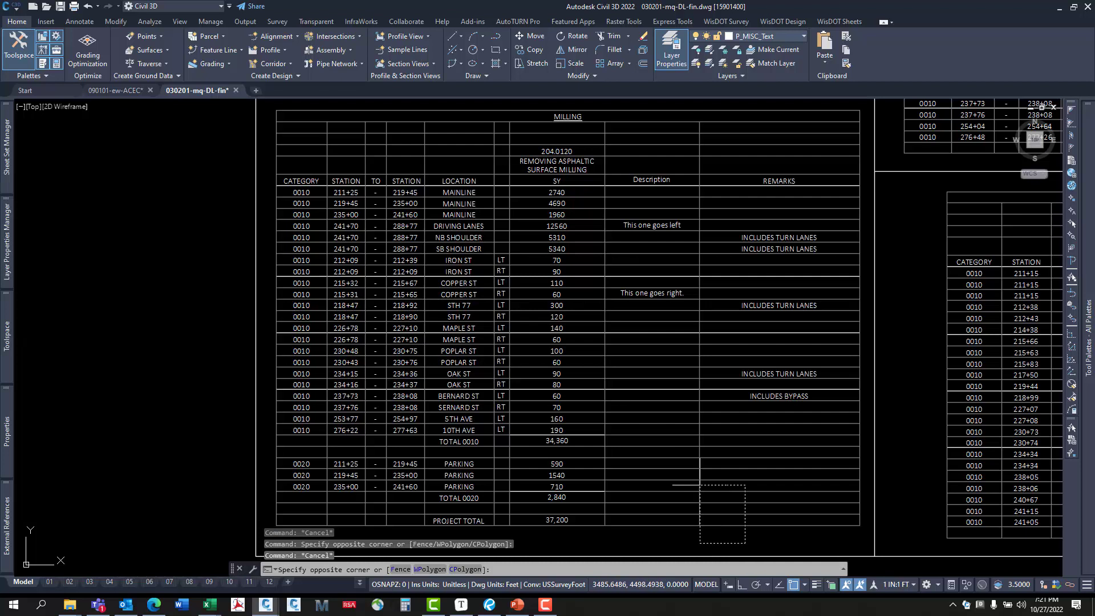
pyautogui.click(690, 463)
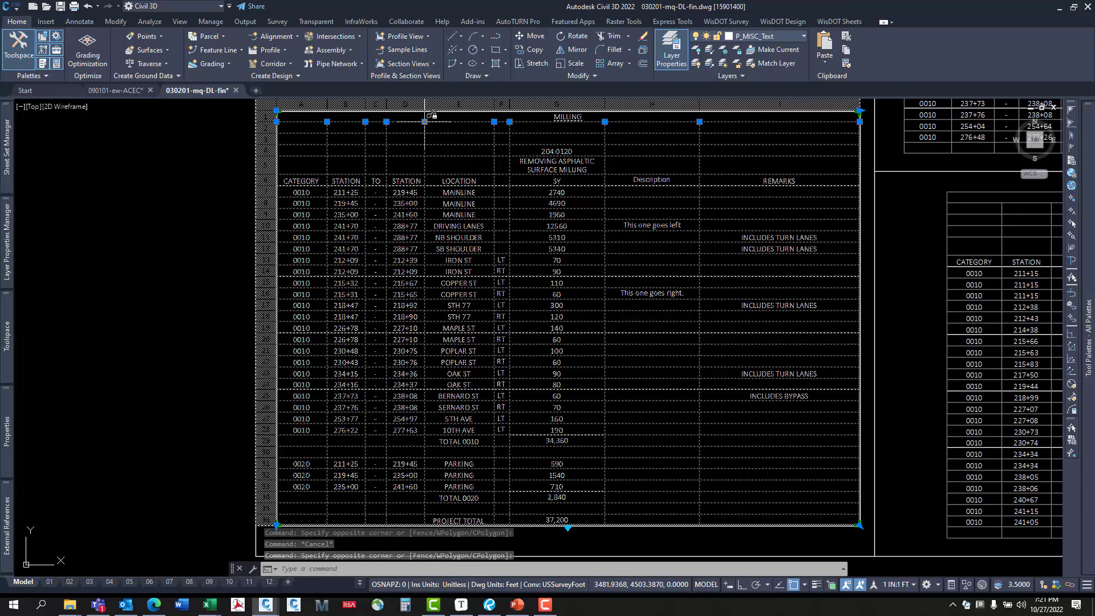
pyautogui.click(425, 121)
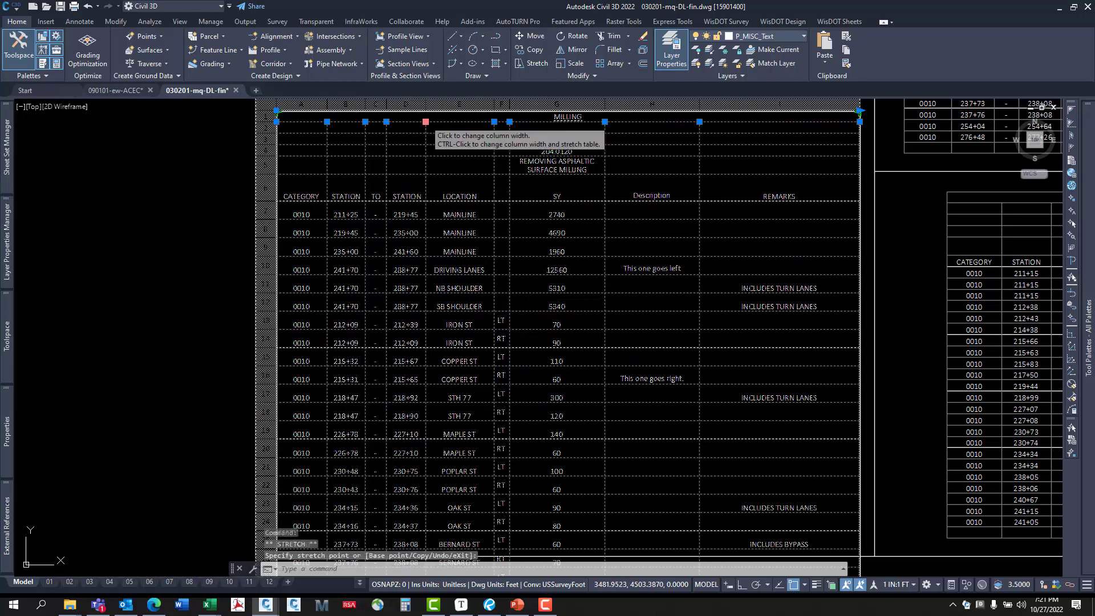
pyautogui.click(433, 122)
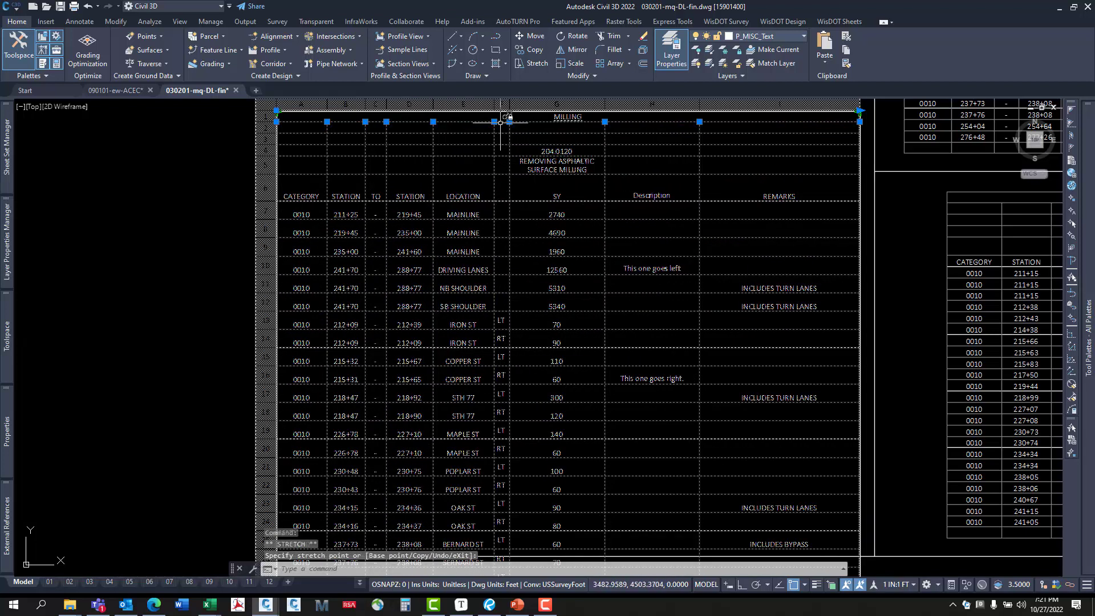
# Adjust the MILLING table's overall width from its upper-right corner so it ends just inside the Layout 1 frame divider.
pyautogui.moveTo(501, 122); pyautogui.dragTo(503, 164, button='middle')
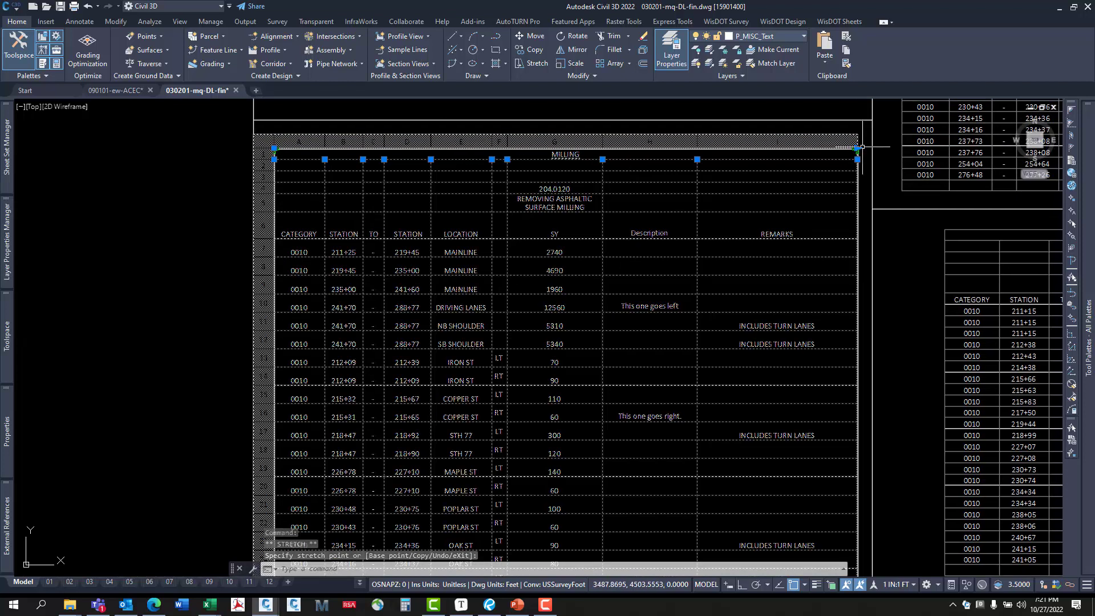
pyautogui.click(823, 149)
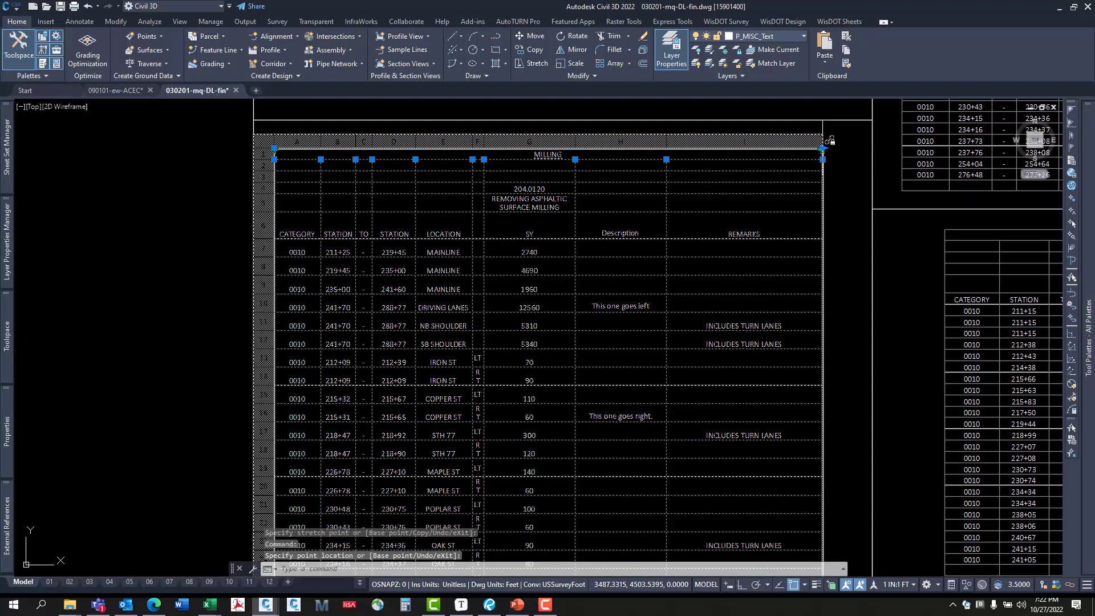
pyautogui.click(844, 149)
# Reduce the MILLING table's height uniformly from its lower-left corner.
pyautogui.moveTo(809, 249); pyautogui.dragTo(817, 118, button='middle')
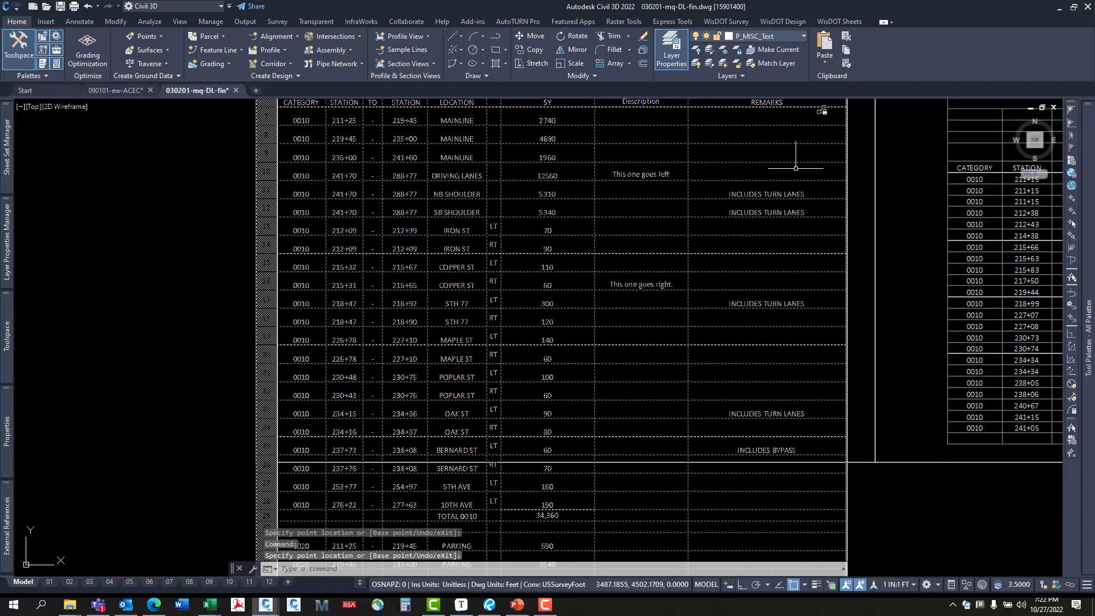
pyautogui.moveTo(683, 384); pyautogui.dragTo(766, 146, button='middle')
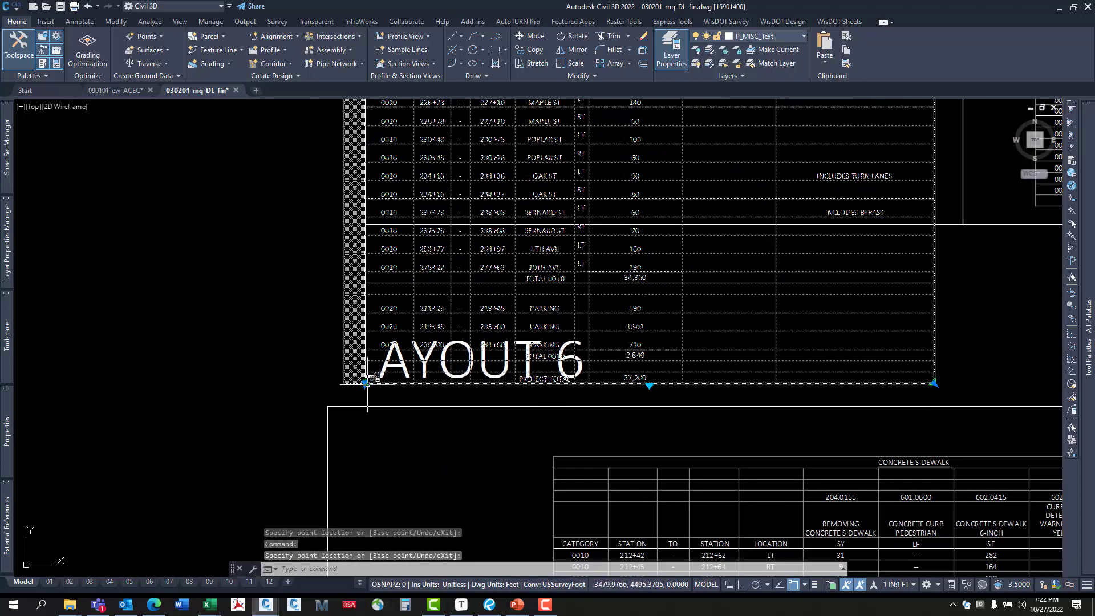
pyautogui.click(365, 384)
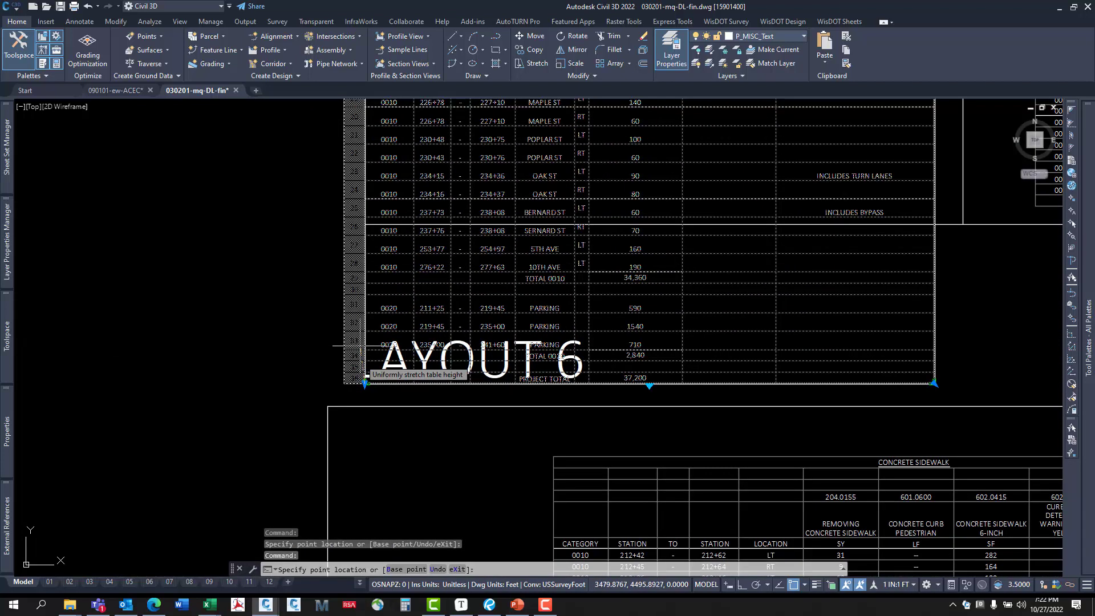
pyautogui.click(356, 210)
# Stretch the MILLING table's width and height uniformly from its lower-right corner to fit the frame's lower boundary and vertical divider.
pyautogui.moveTo(365, 196); pyautogui.dragTo(405, 394, button='middle')
pyautogui.moveTo(747, 501); pyautogui.dragTo(447, 480, button='middle')
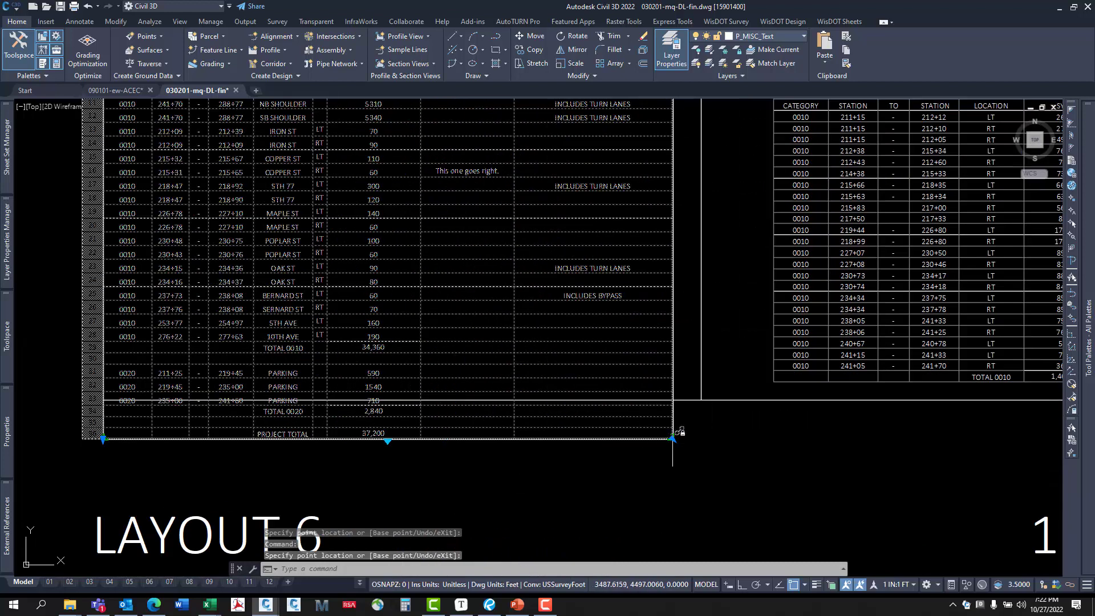
pyautogui.click(674, 438)
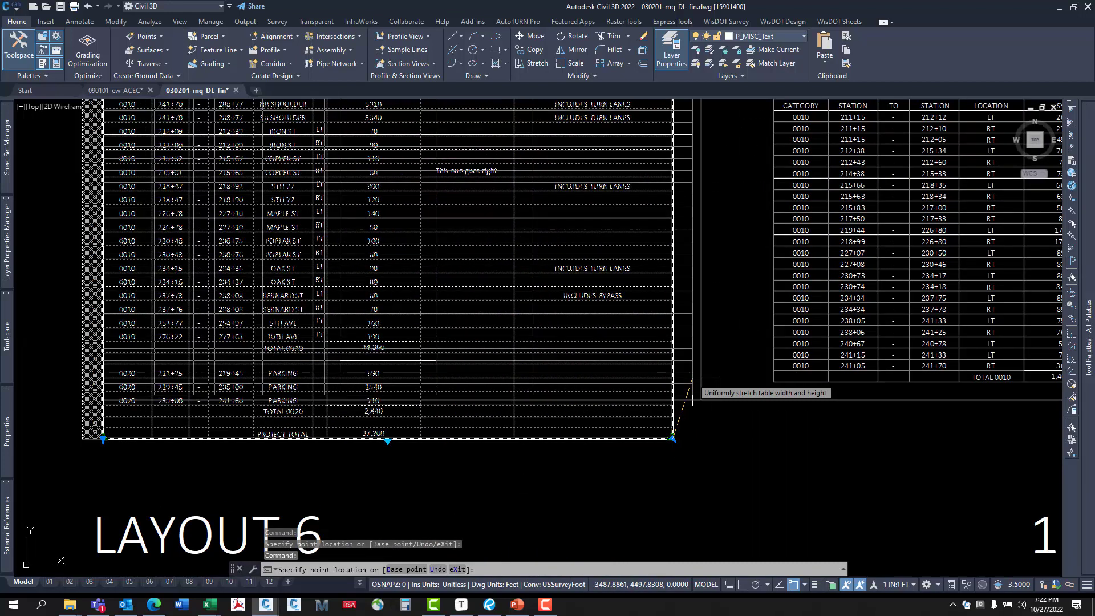
pyautogui.click(697, 434)
pyautogui.scroll(4, 698, 433)
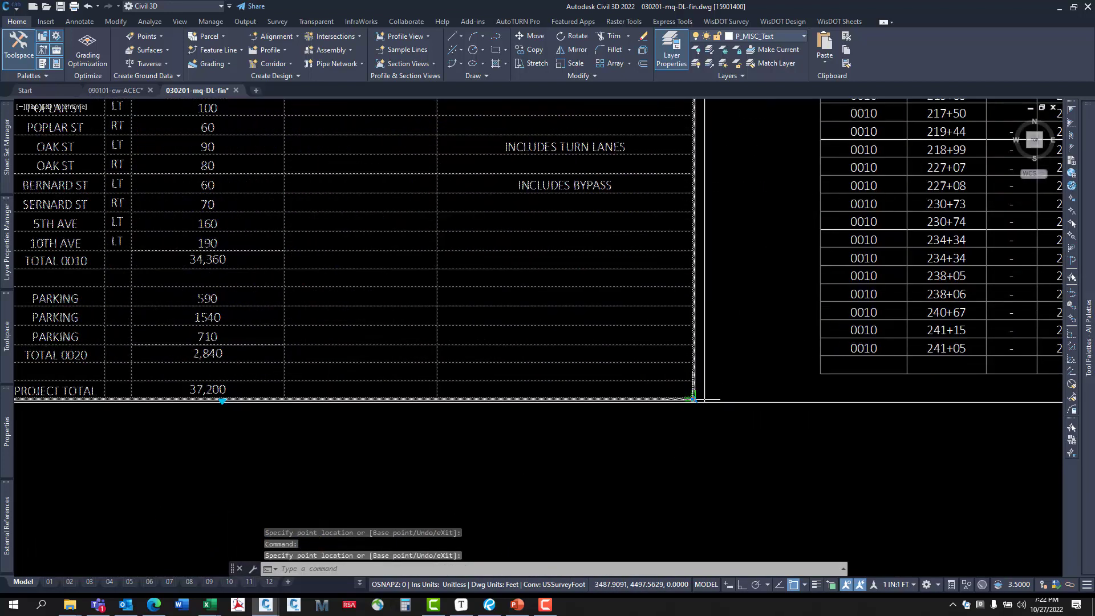
pyautogui.click(689, 429)
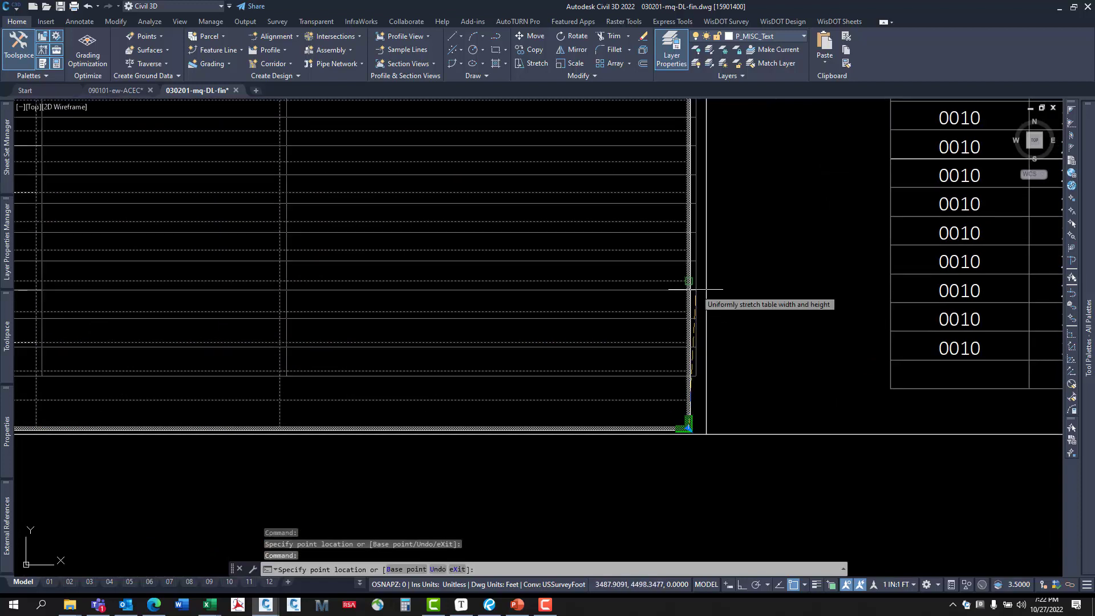
pyautogui.click(696, 289)
# Fine-tune the MILLING table's height within its Layout 1 frame from the lower-right corner and deselect the table.
pyautogui.scroll(-4, 676, 299)
pyautogui.moveTo(632, 342); pyautogui.dragTo(547, 375, button='middle')
pyautogui.scroll(-2, 514, 297)
pyautogui.moveTo(504, 268)
pyautogui.mouseDown(button='middle')
pyautogui.moveTo(619, 430)
pyautogui.moveTo(638, 483)
pyautogui.mouseUp(button='middle')
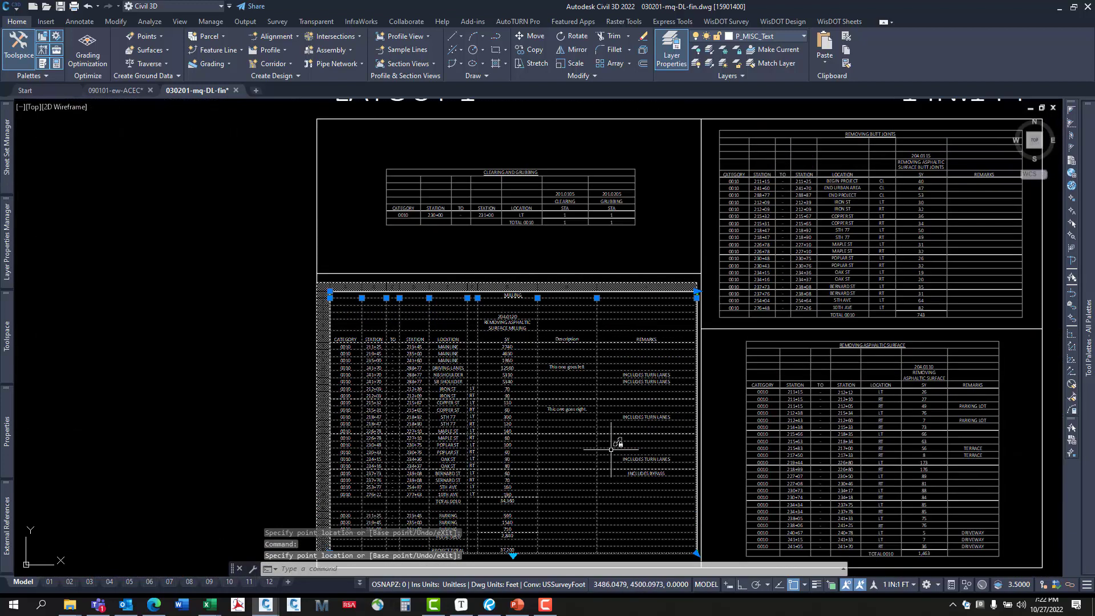
pyautogui.moveTo(671, 447); pyautogui.dragTo(646, 363, button='middle')
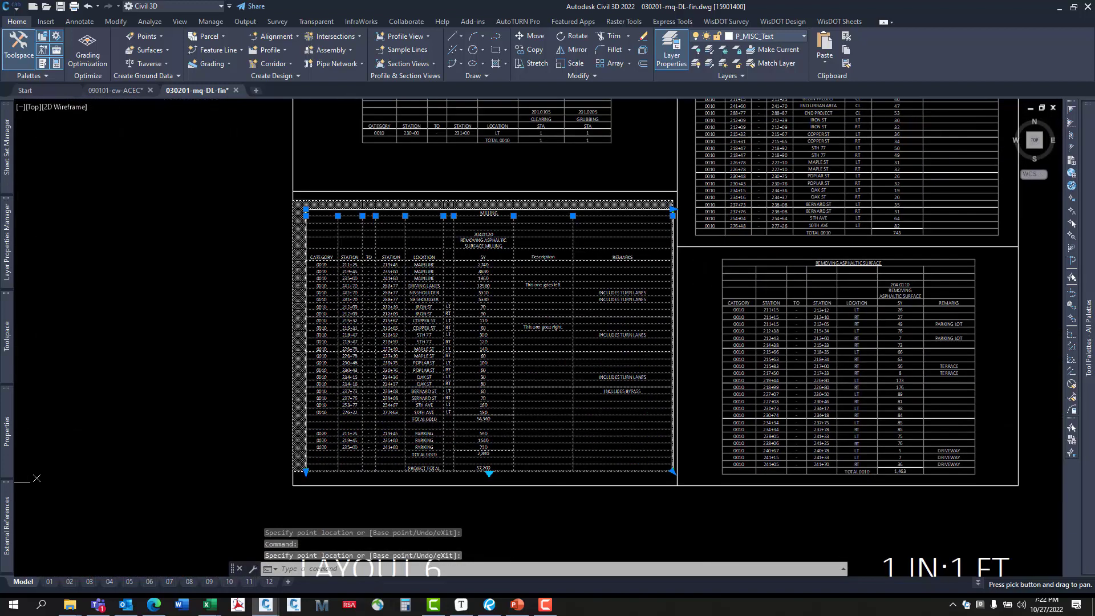
pyautogui.click(674, 471)
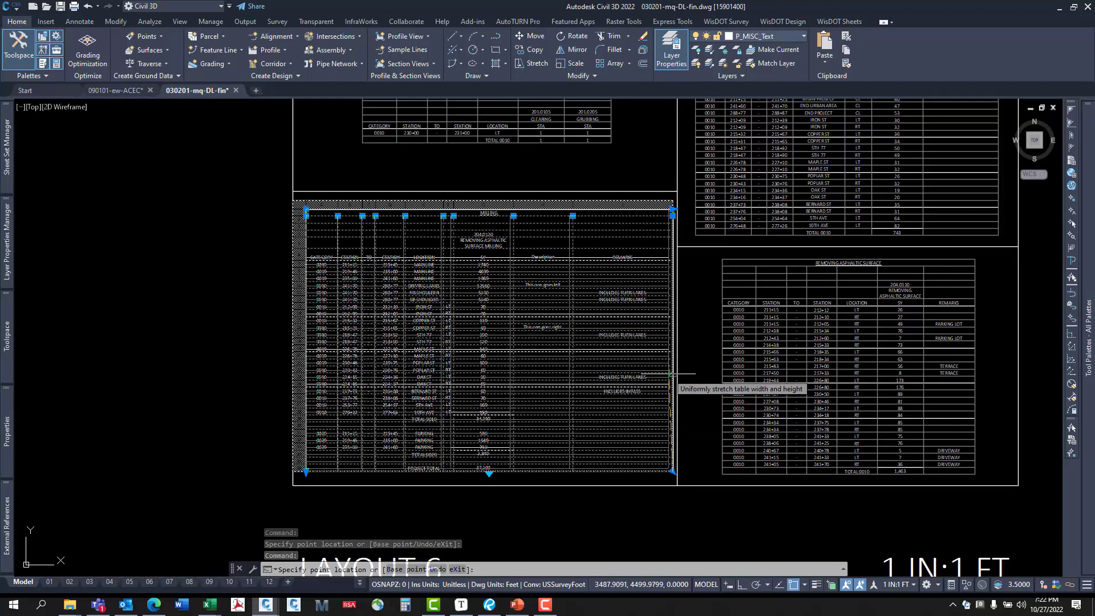
pyautogui.click(670, 374)
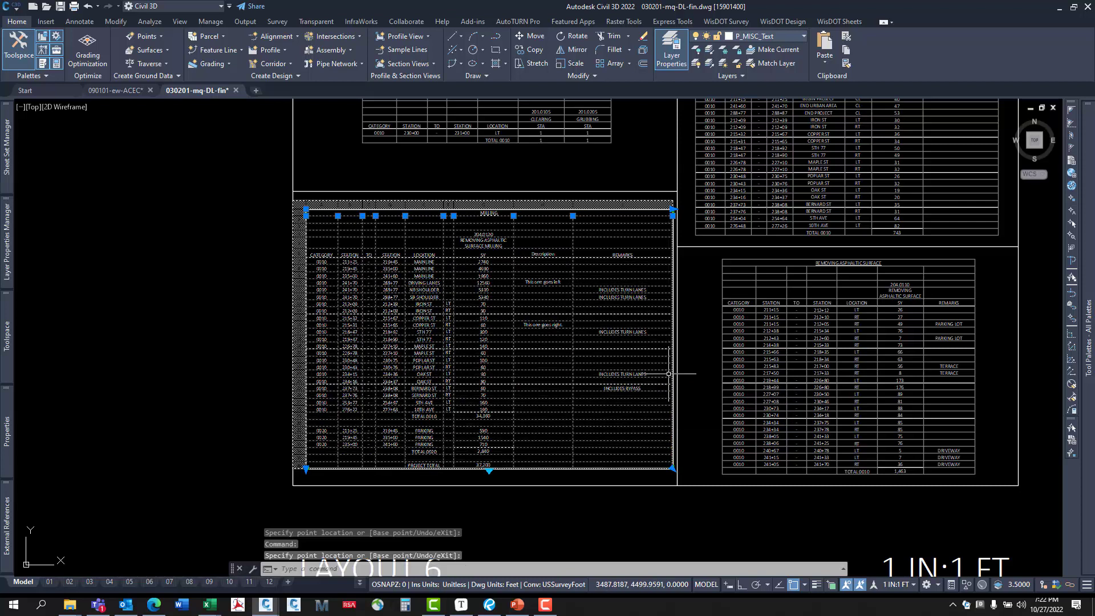
pyautogui.scroll(6, 498, 283)
pyautogui.press('Escape')
pyautogui.press('Escape')
# Narrow the MILLING table's SY column by stretching the NB SHOULDER cell's boundary with the Description column.
pyautogui.scroll(-3, 447, 276)
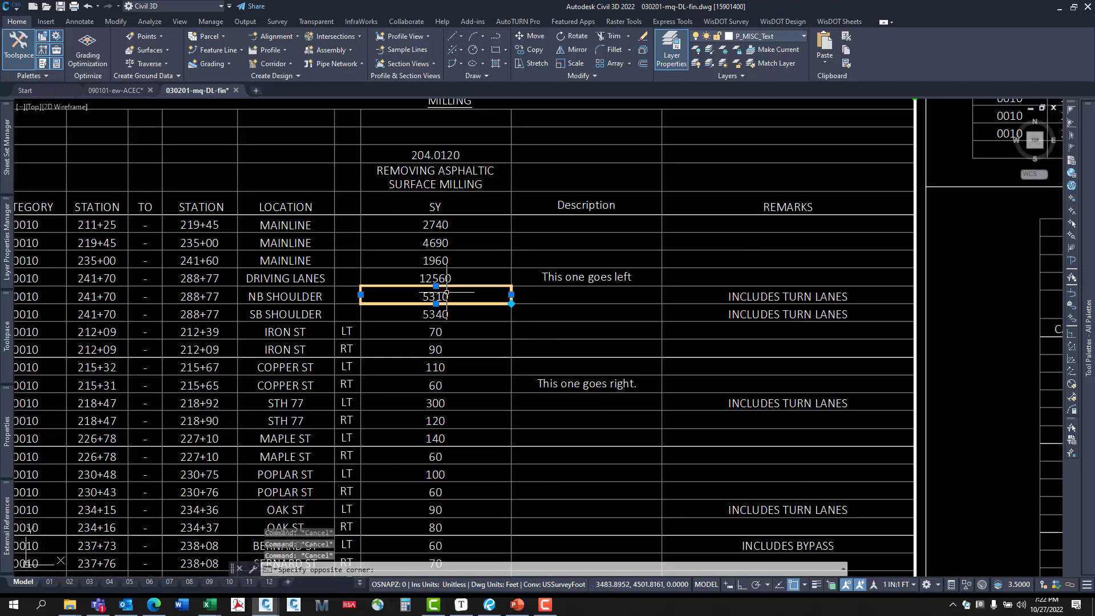
pyautogui.click(436, 296)
pyautogui.moveTo(504, 338); pyautogui.dragTo(568, 375, button='middle')
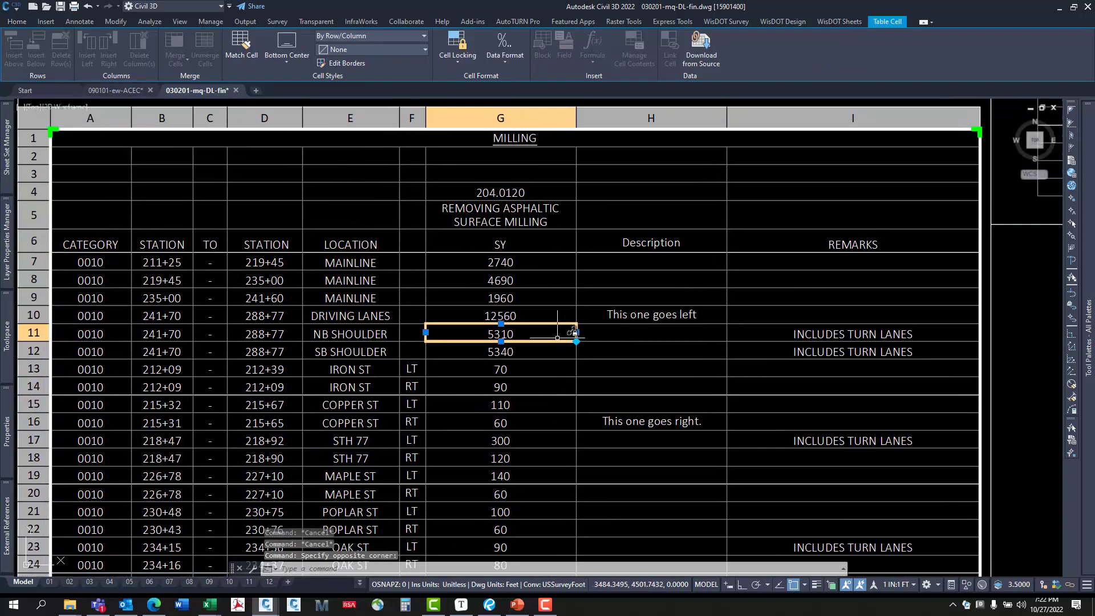
pyautogui.scroll(4, 504, 336)
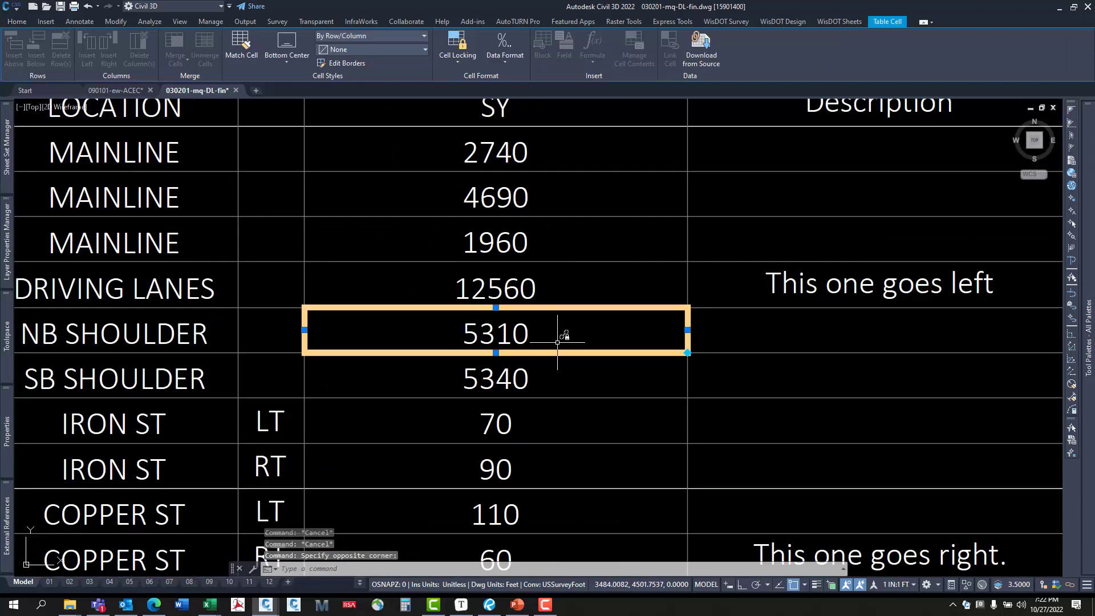
pyautogui.click(688, 329)
pyautogui.press('Escape')
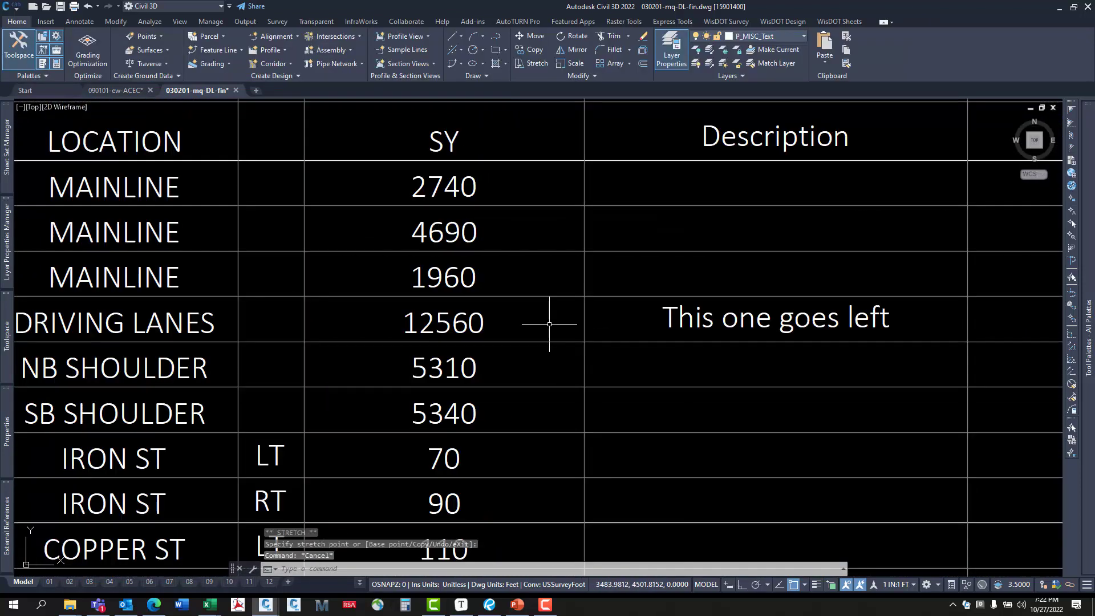
# Increase the height of the MILLING table's DRIVING LANES row by stretching the lower edge of its SY cell.
pyautogui.click(502, 321)
pyautogui.click(444, 342)
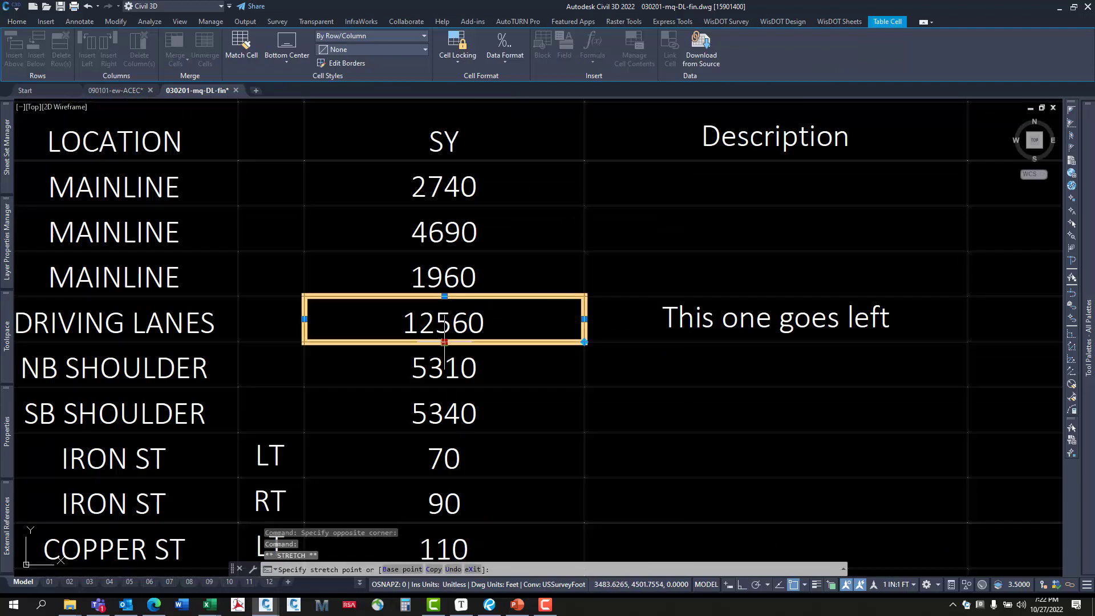
pyautogui.click(445, 404)
pyautogui.click(462, 381)
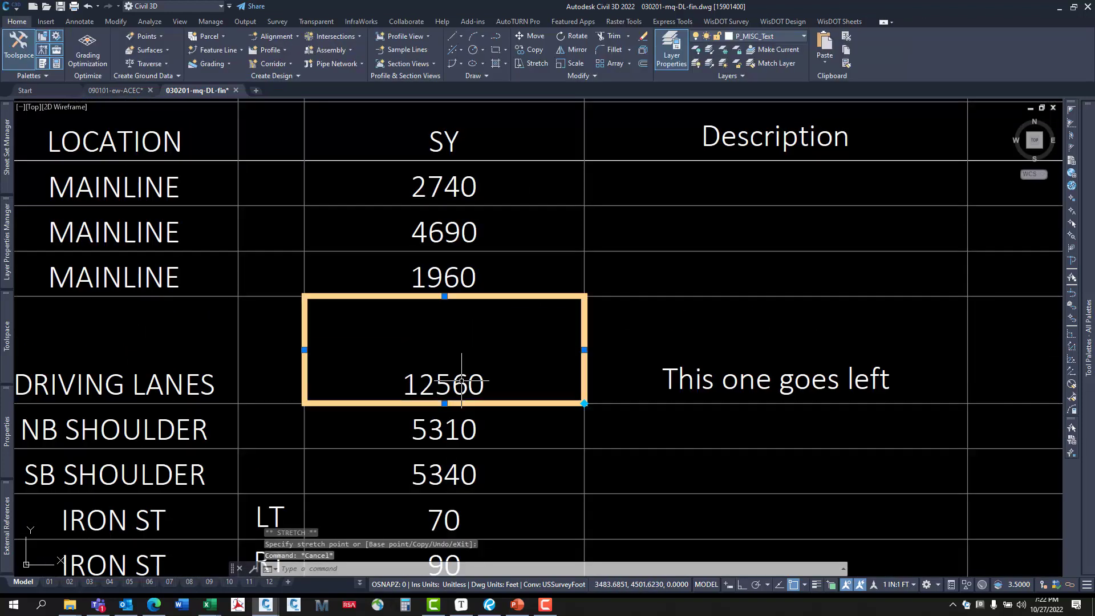
# Undo the DRIVING LANES row height and SY column width changes in the MILLING table.
pyautogui.hotkey('ctrl', 'z')
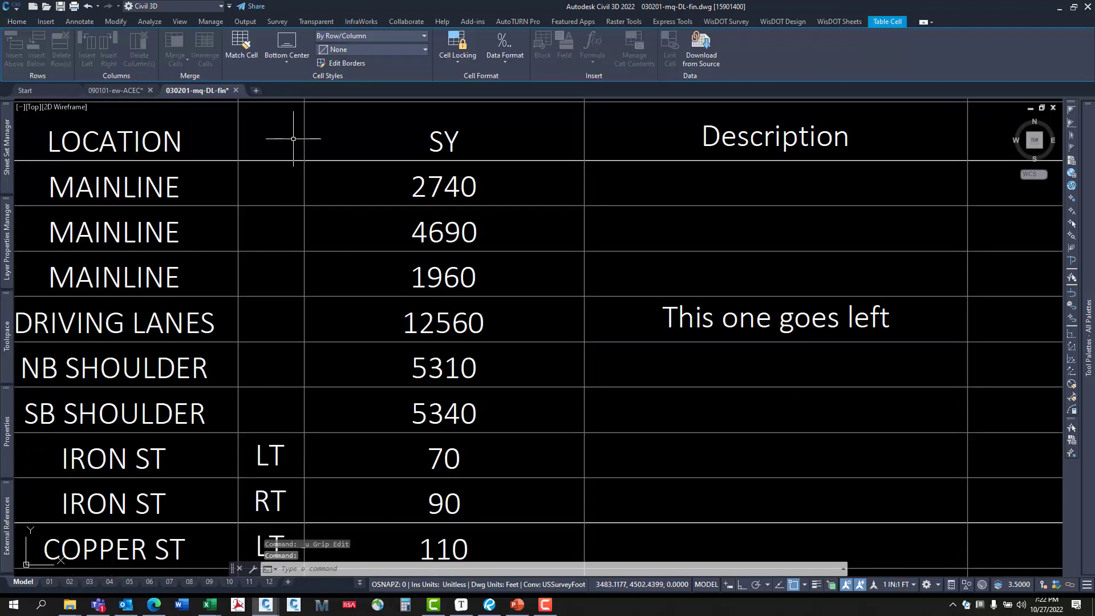
pyautogui.click(521, 276)
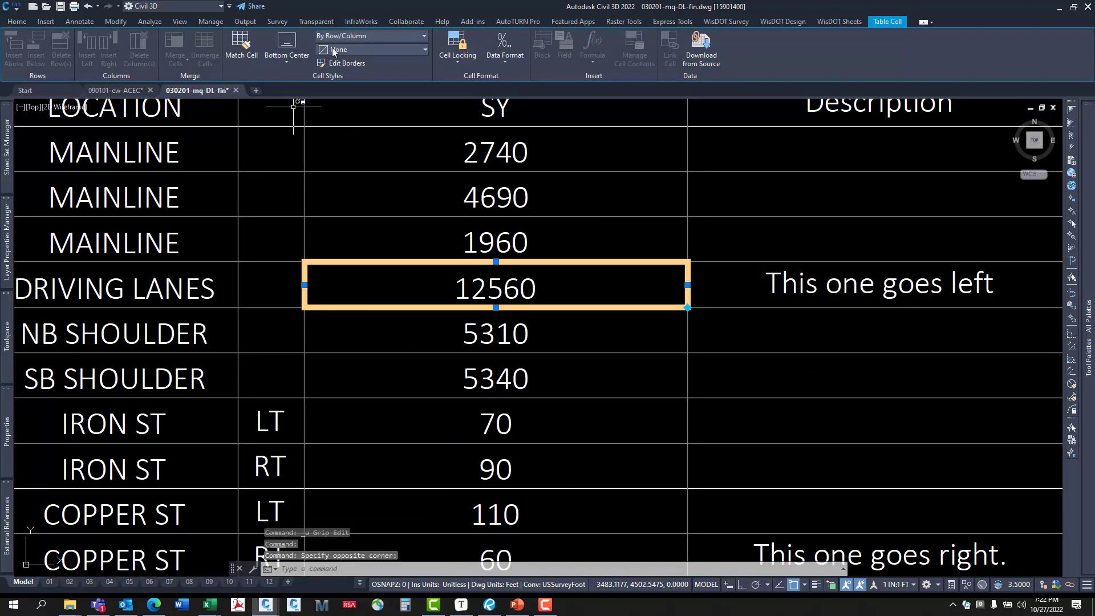
pyautogui.press('Escape')
# Examine the linked tables in the Layout 1 frame, focusing on the CLEARING AND GRUBBING table.
pyautogui.scroll(-10, 653, 308)
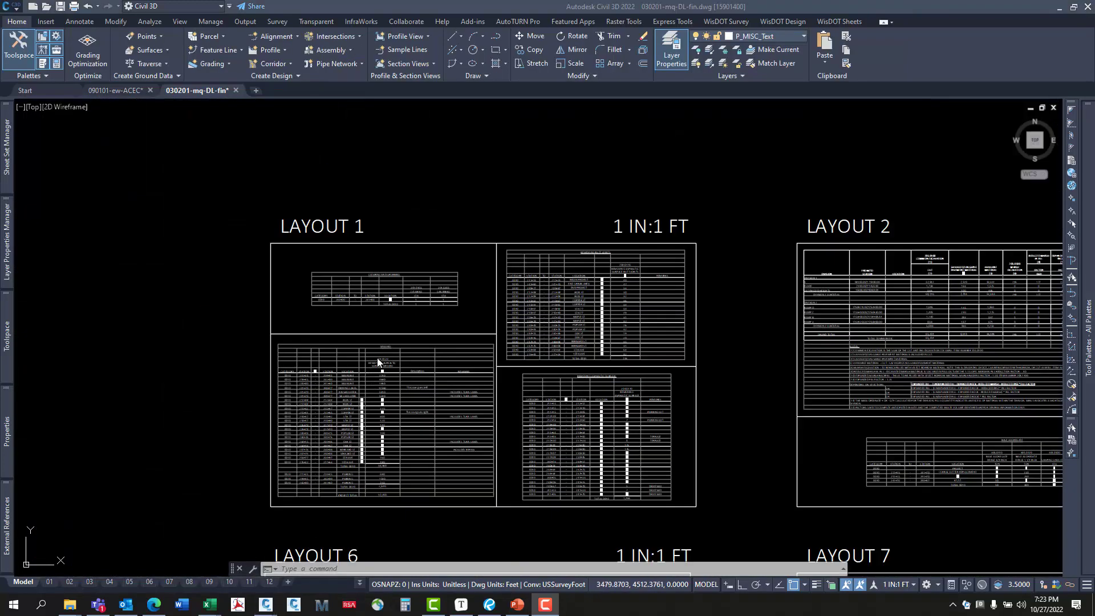
pyautogui.scroll(4, 647, 340)
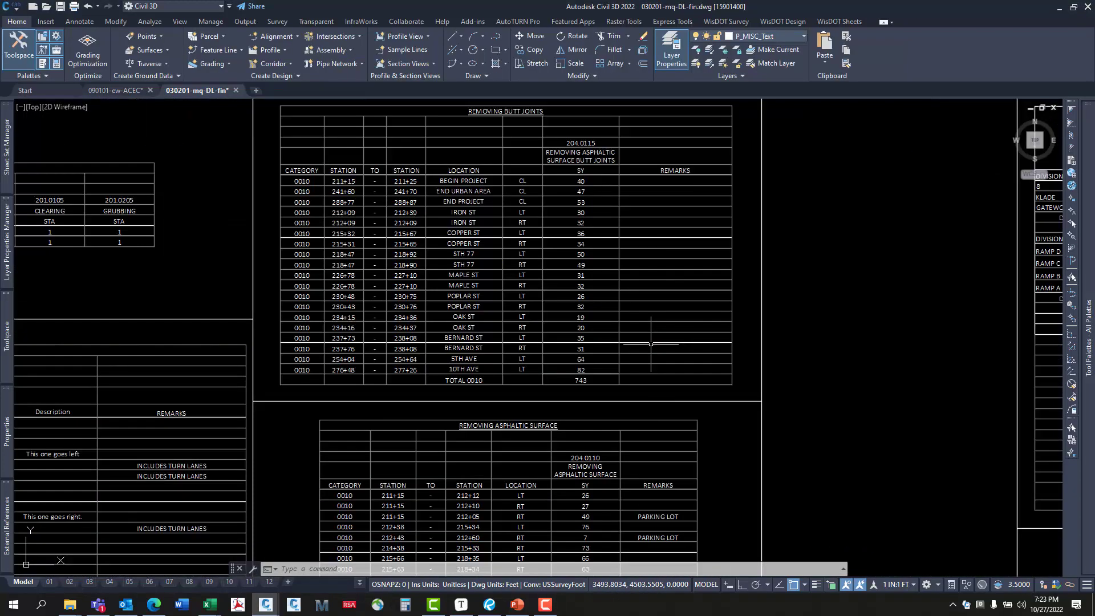
pyautogui.moveTo(520, 297); pyautogui.dragTo(644, 323, button='middle')
pyautogui.scroll(-5, 457, 319)
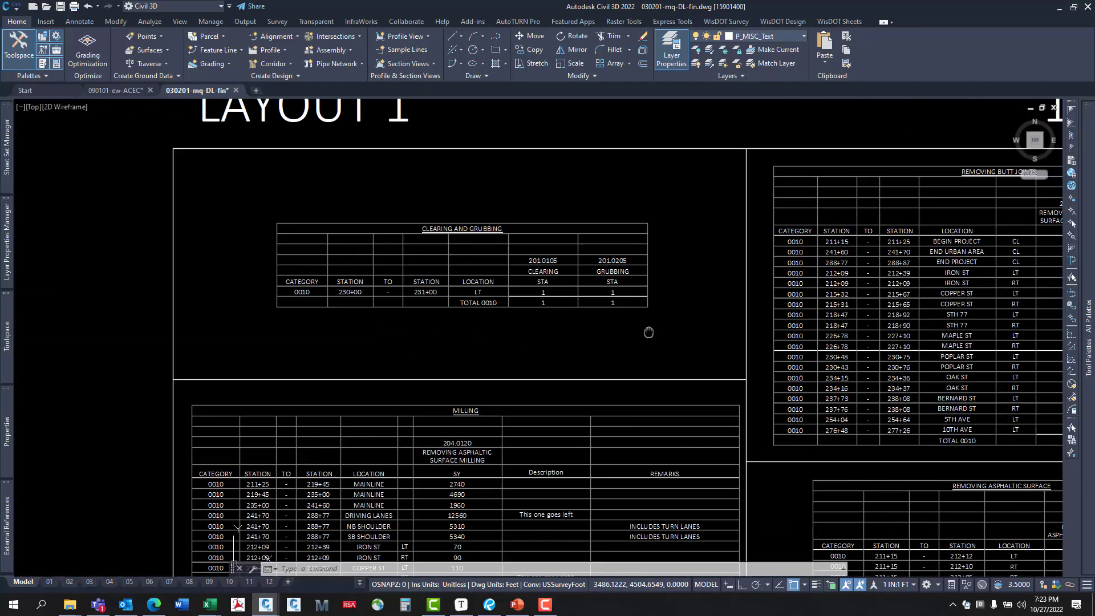
pyautogui.scroll(-2, 632, 340)
pyautogui.scroll(4, 513, 325)
pyautogui.scroll(-2, 505, 328)
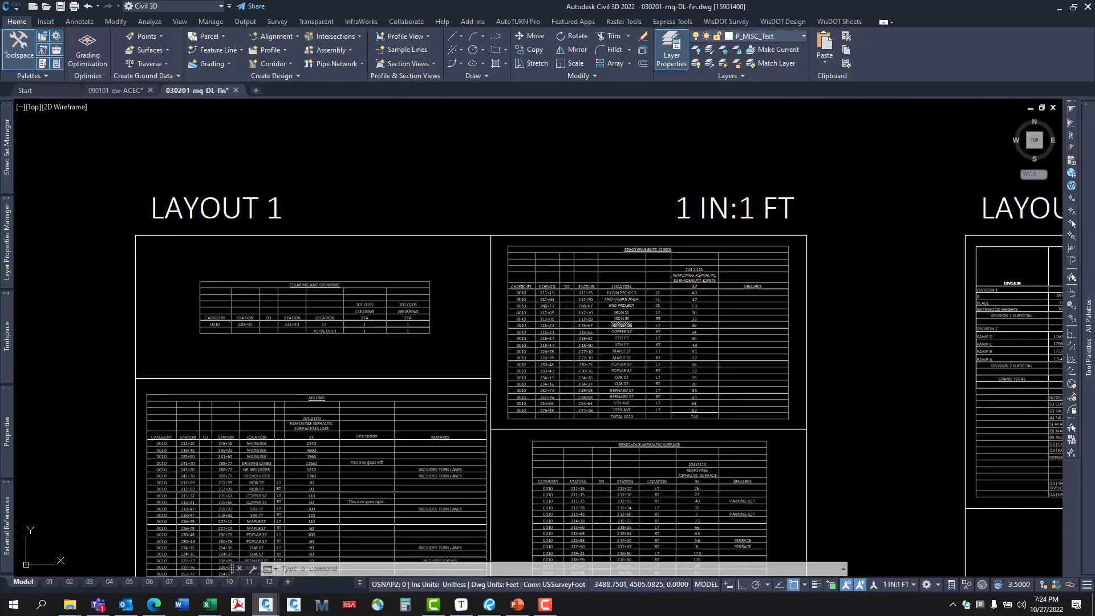
pyautogui.moveTo(515, 328); pyautogui.dragTo(450, 285, button='middle')
pyautogui.scroll(4, 297, 240)
pyautogui.moveTo(341, 303); pyautogui.dragTo(519, 286, button='middle')
# In the Excel workbook 1175-21-70-Q2P.xlsx, enter ACEC in cell B3 of the 201.0105 CLEAR GRUB sheet and save the workbook.
pyautogui.click(213, 604)
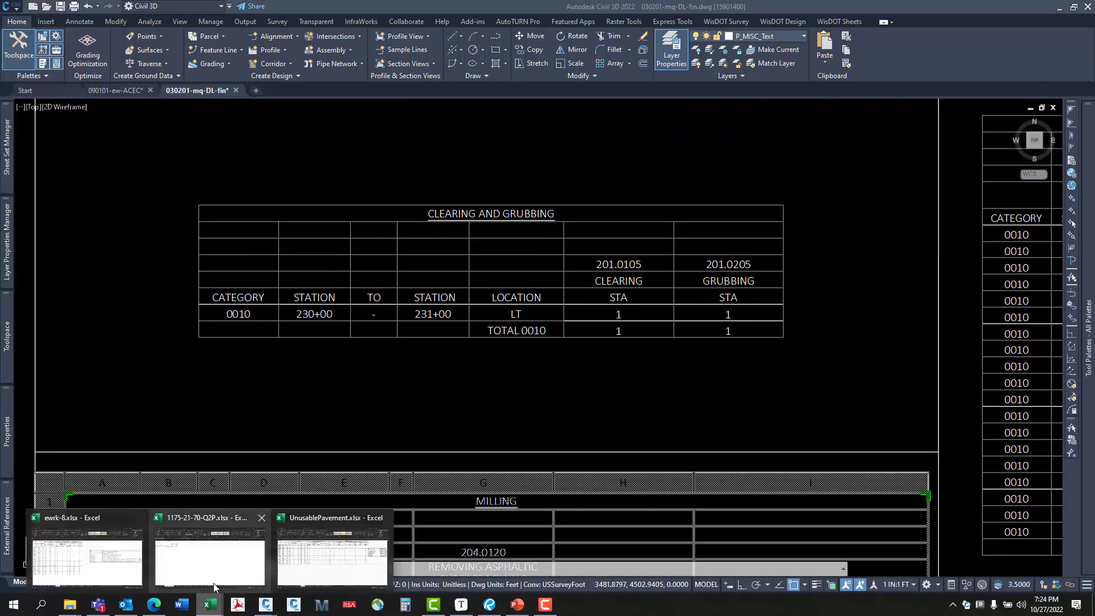
pyautogui.click(224, 569)
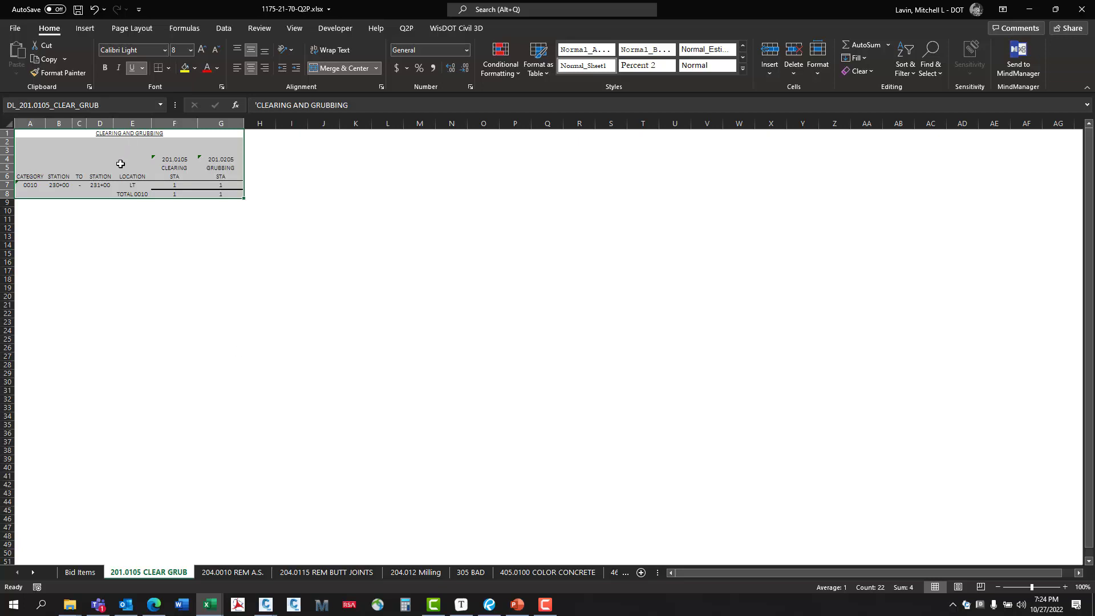
pyautogui.click(89, 173)
pyautogui.click(68, 150)
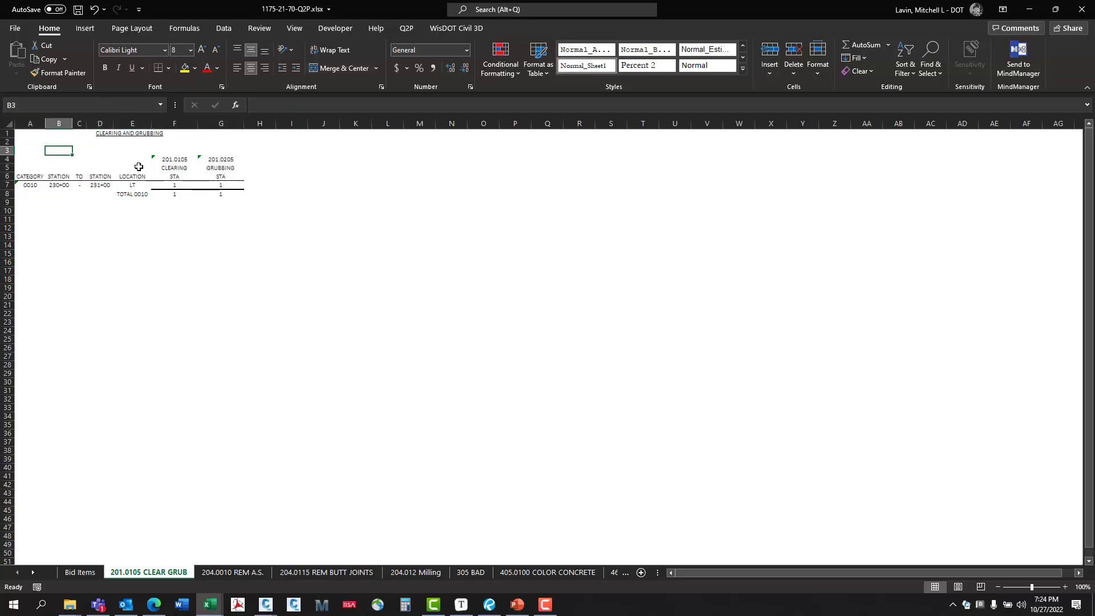
pyautogui.write('D')
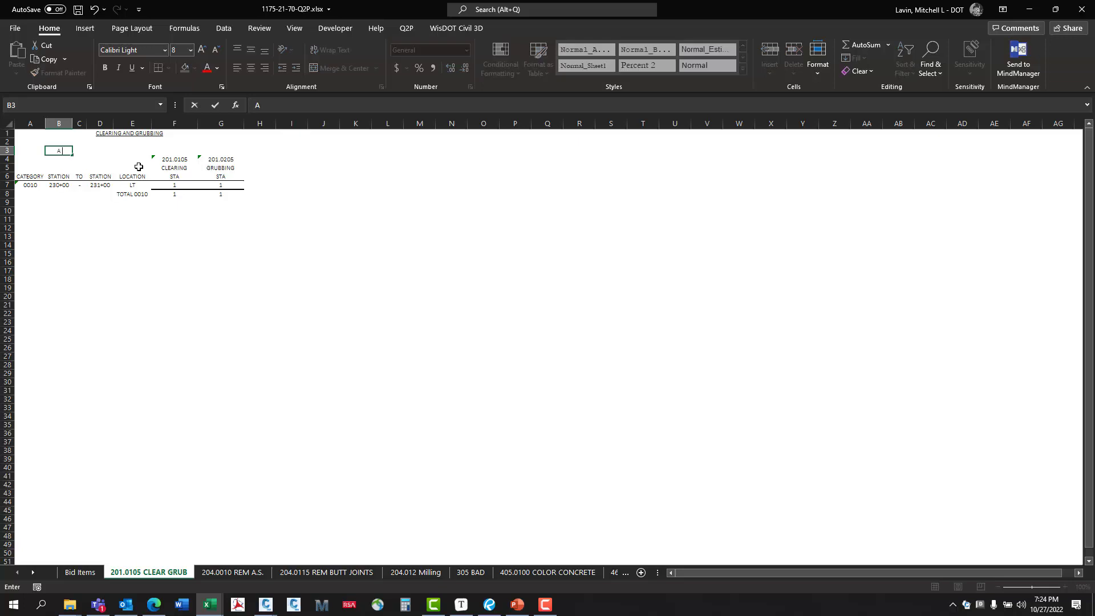
pyautogui.press('Return')
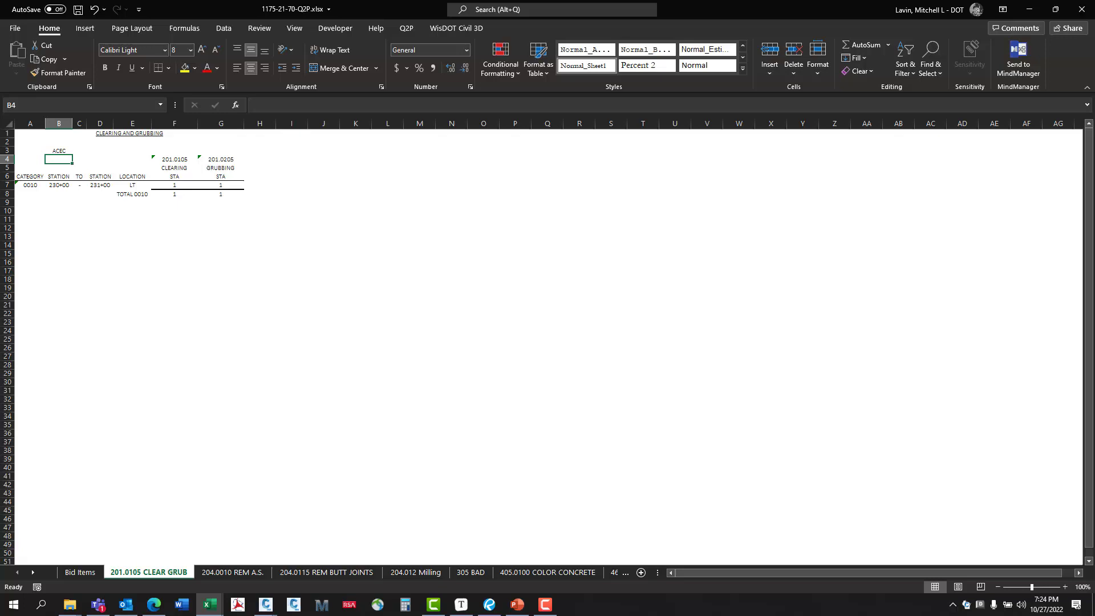
pyautogui.click(77, 10)
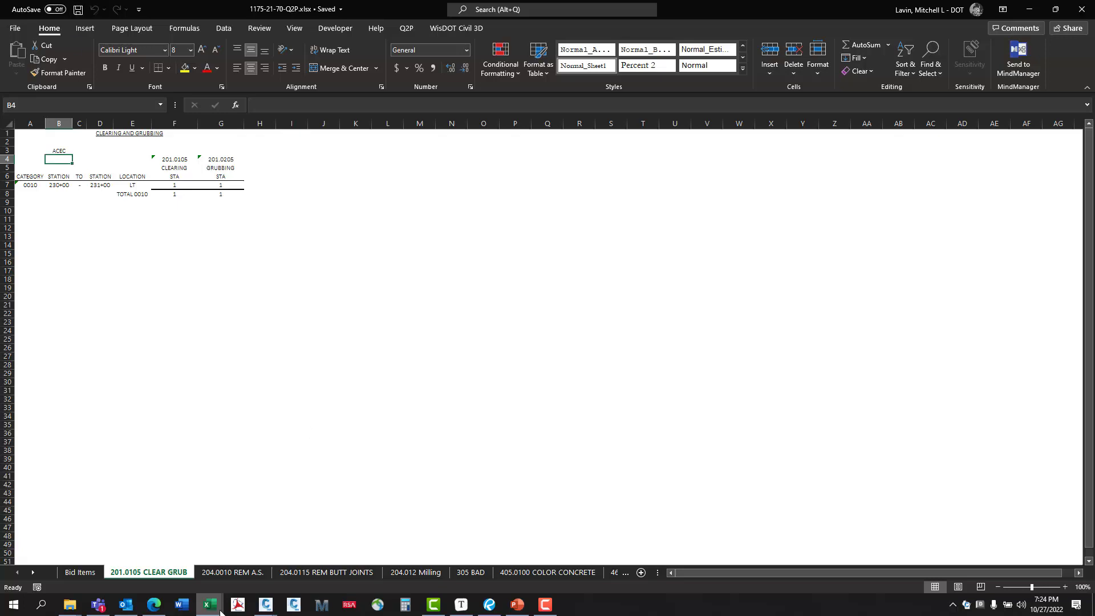
# Switch back to Civil 3D, reopen 030201-mq-DL-fin.dwg from the sheets folder and view the CLEARING AND GRUBBING table in Layout 1.
pyautogui.click(277, 602)
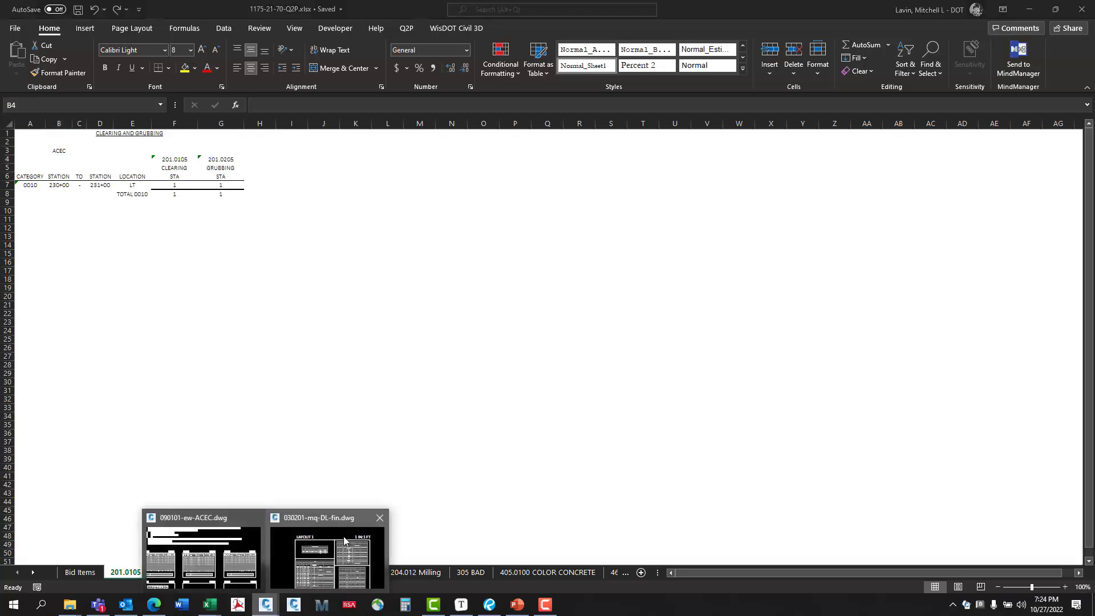
pyautogui.click(315, 549)
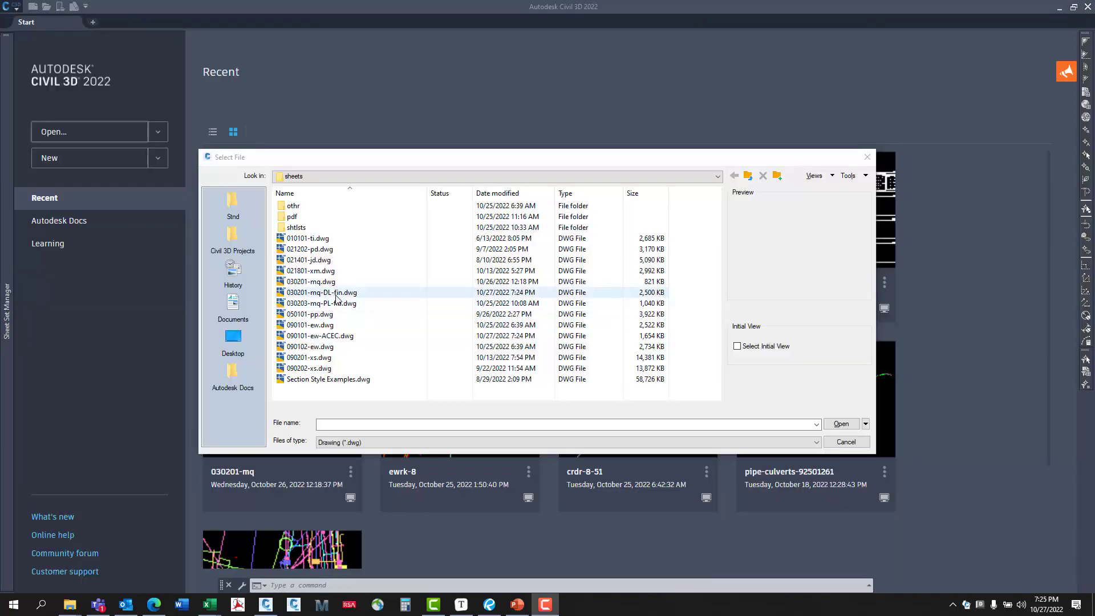
pyautogui.click(842, 423)
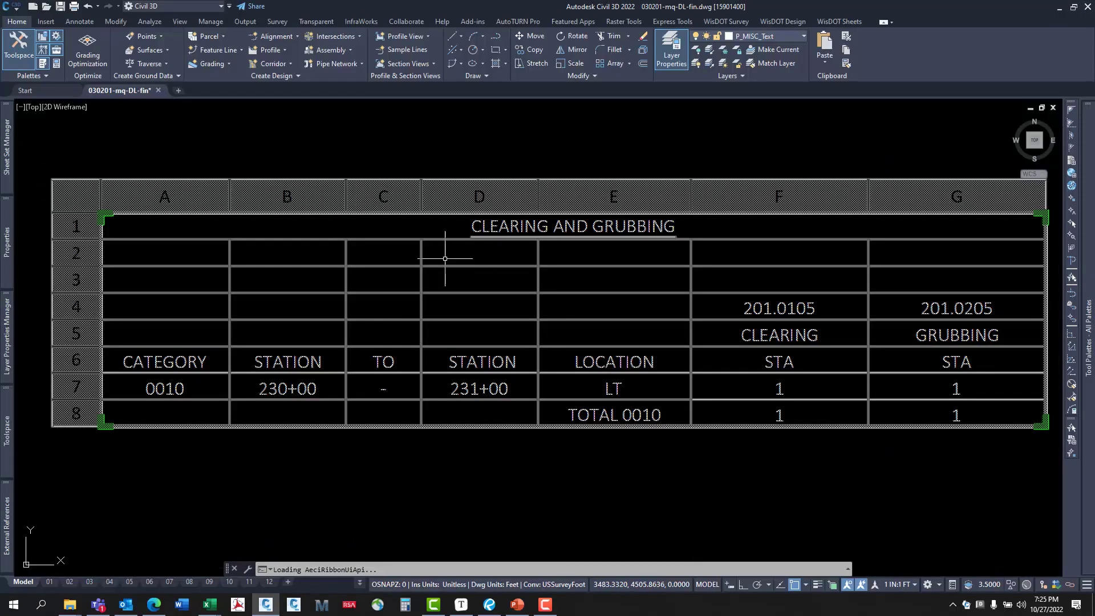
pyautogui.scroll(2, 601, 276)
pyautogui.scroll(-3, 394, 332)
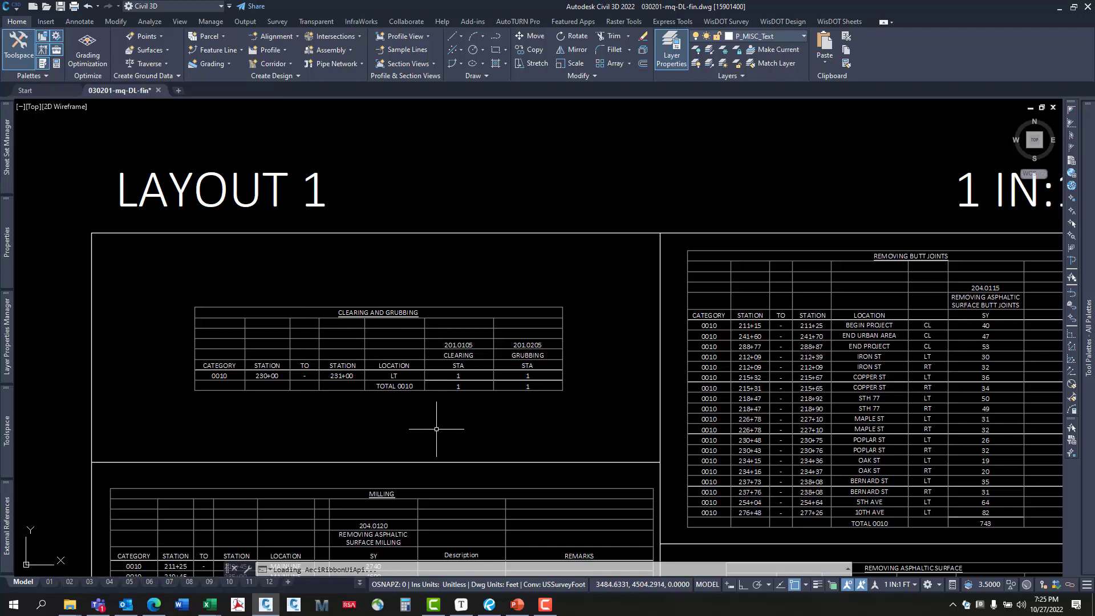
# Update the data link of the CLEARING AND GRUBBING table in the Layout 1 frame from its source workbook.
pyautogui.scroll(2, 405, 345)
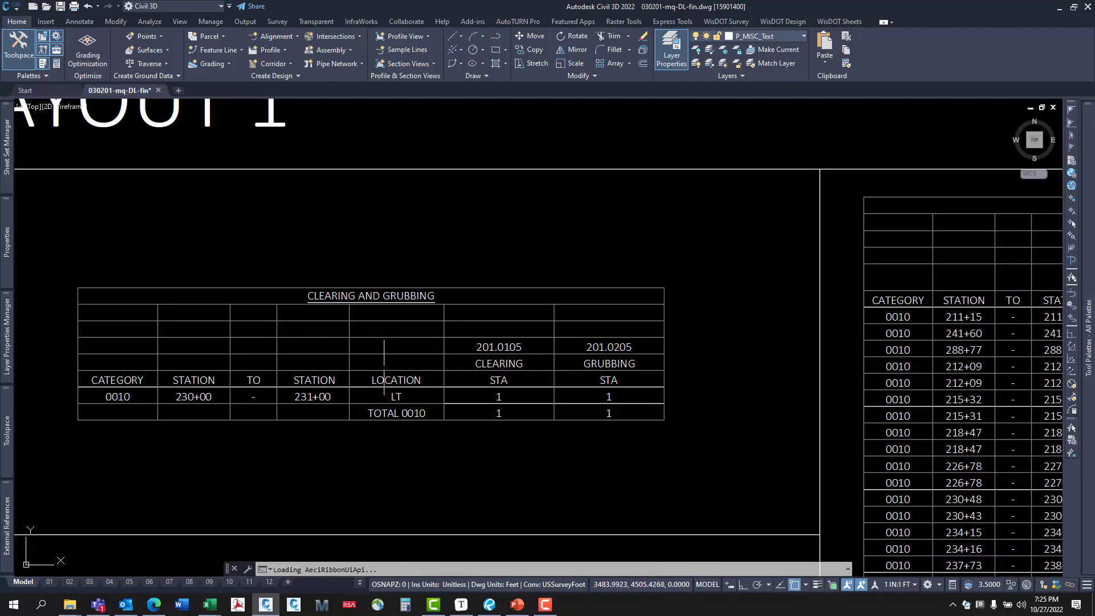
pyautogui.moveTo(341, 355)
pyautogui.mouseDown(button='middle')
pyautogui.moveTo(464, 367)
pyautogui.moveTo(411, 393)
pyautogui.moveTo(518, 375)
pyautogui.moveTo(458, 384)
pyautogui.moveTo(517, 403)
pyautogui.mouseUp(button='middle')
pyautogui.moveTo(580, 368); pyautogui.dragTo(490, 387, button='middle')
pyautogui.press('Escape')
pyautogui.press('Escape')
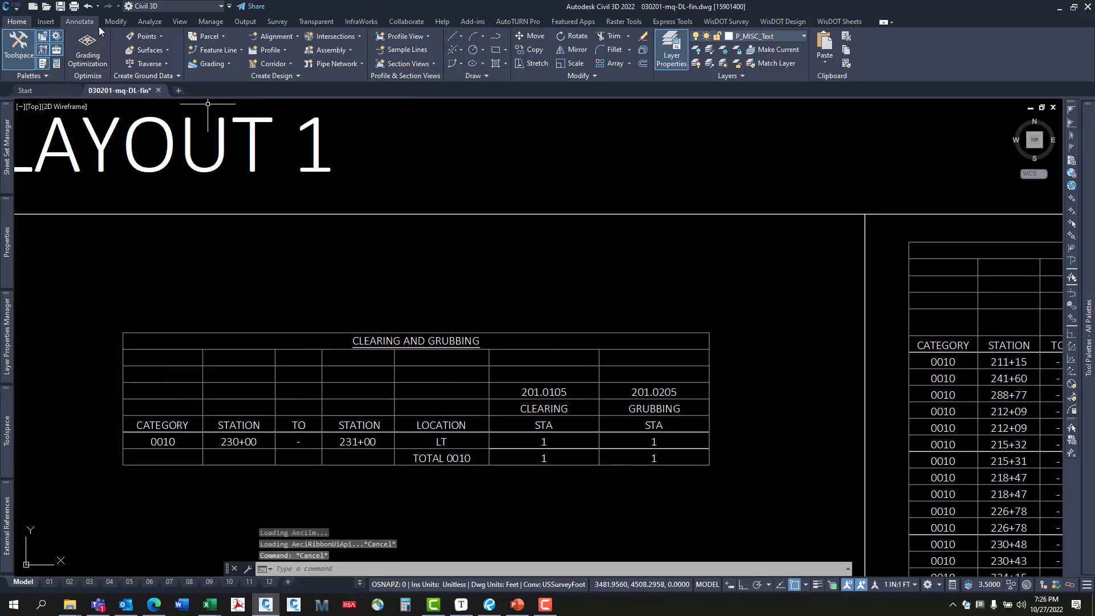
pyautogui.click(79, 22)
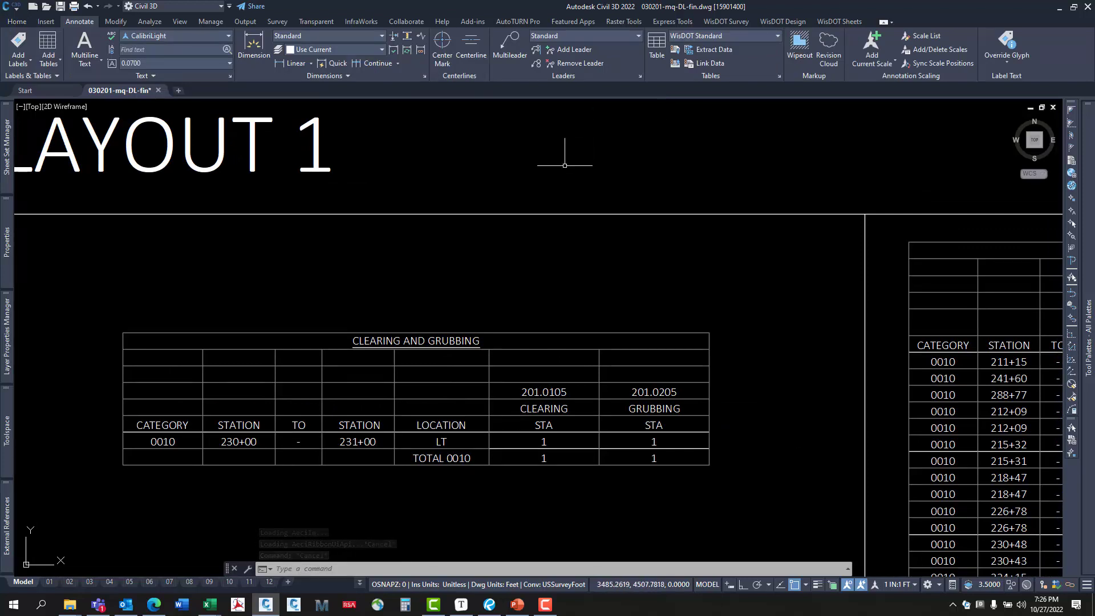
pyautogui.moveTo(521, 277); pyautogui.dragTo(512, 284, button='middle')
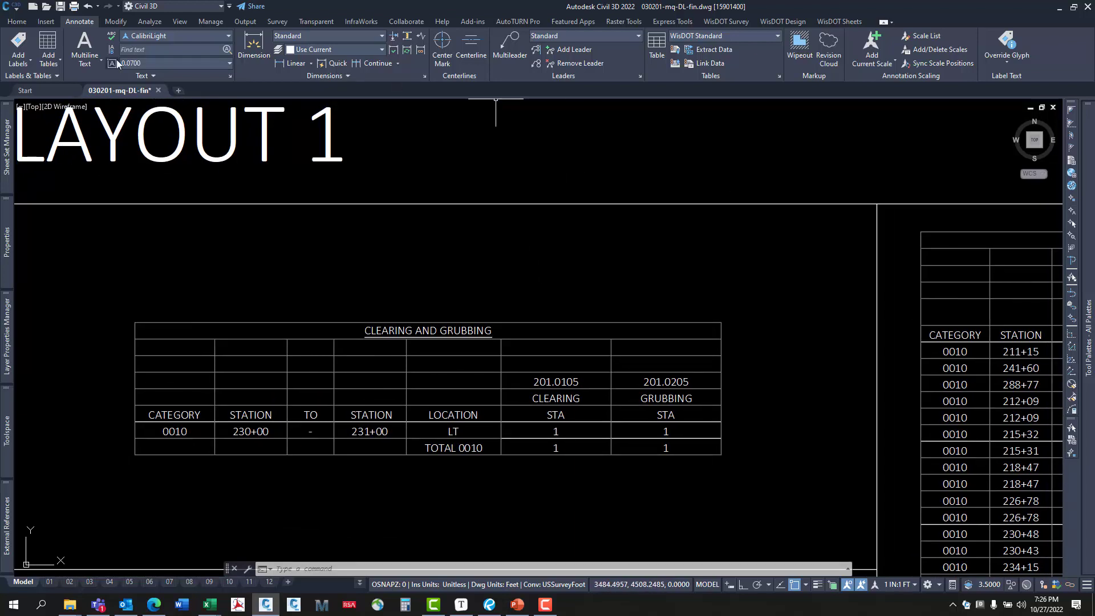
pyautogui.click(678, 53)
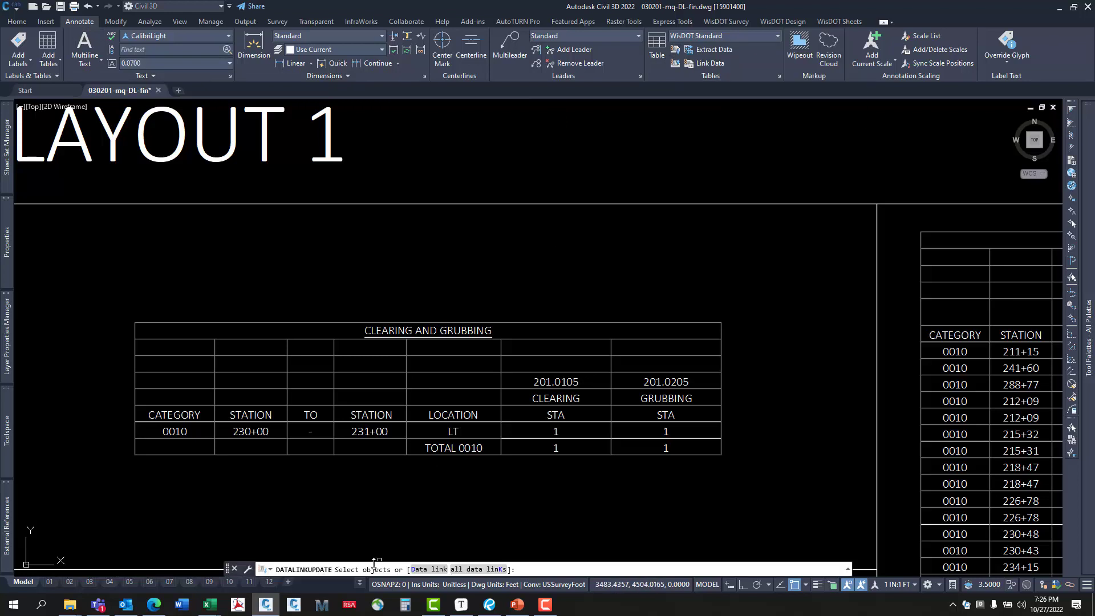
pyautogui.click(454, 455)
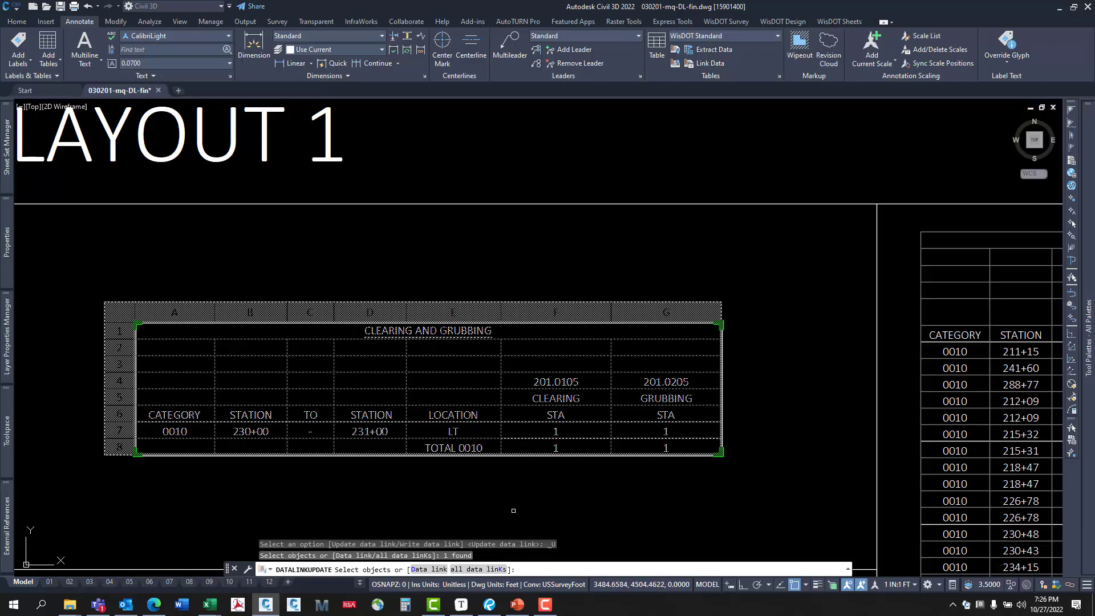
pyautogui.press('Return')
pyautogui.press('Return')
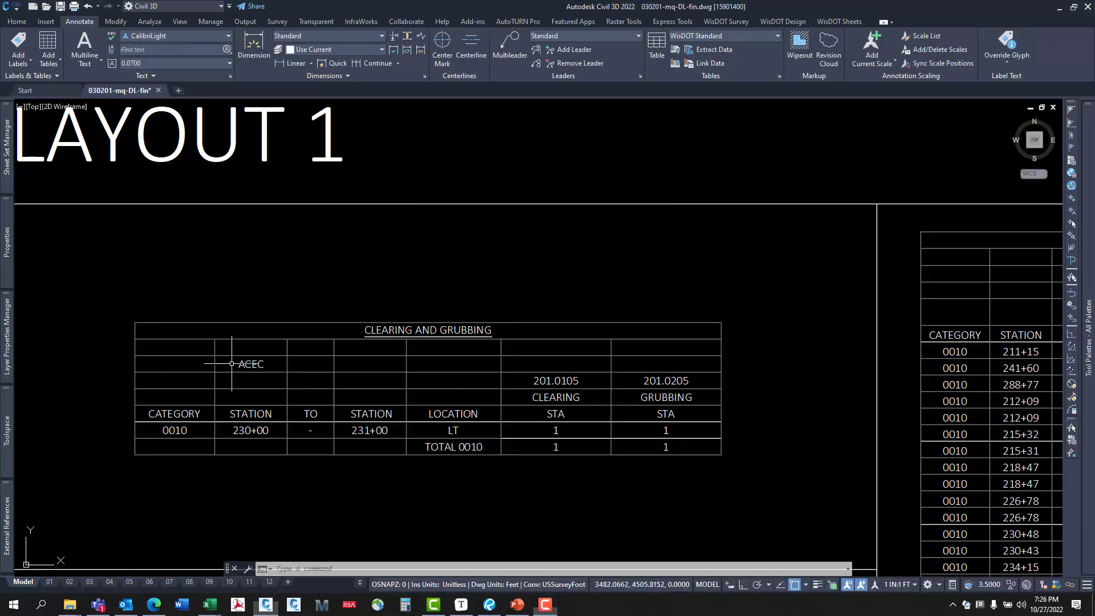
pyautogui.moveTo(248, 367)
pyautogui.mouseDown(button='middle')
pyautogui.moveTo(270, 382)
pyautogui.moveTo(289, 373)
pyautogui.mouseUp(button='middle')
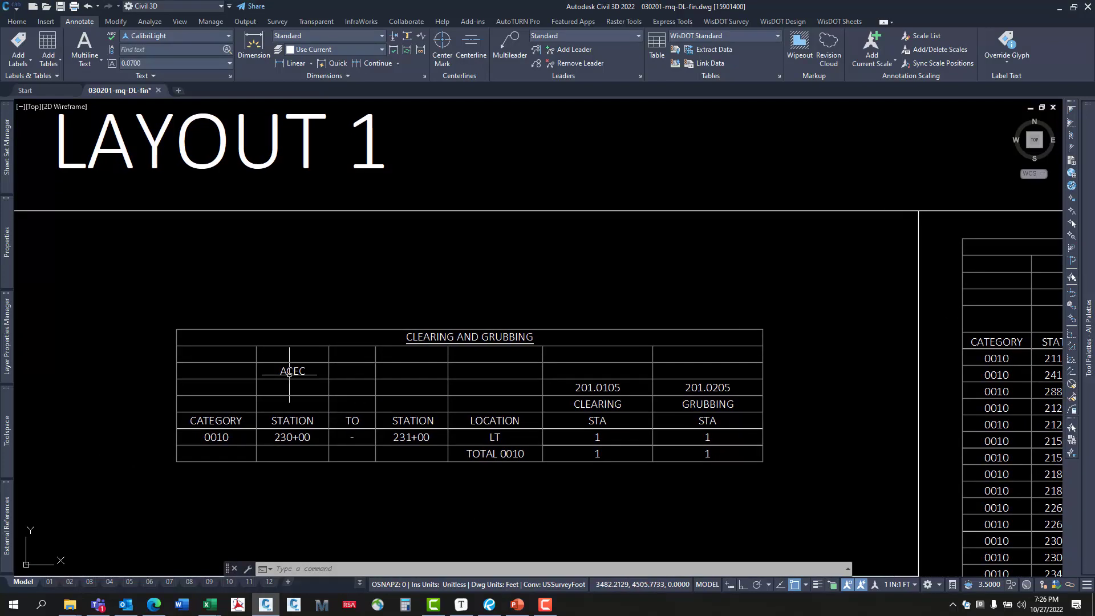
pyautogui.doubleClick(295, 372)
pyautogui.press('Escape')
pyautogui.moveTo(355, 391); pyautogui.dragTo(305, 383, button='middle')
pyautogui.moveTo(412, 453)
pyautogui.mouseDown(button='middle')
pyautogui.moveTo(552, 464)
pyautogui.moveTo(437, 447)
pyautogui.mouseUp(button='middle')
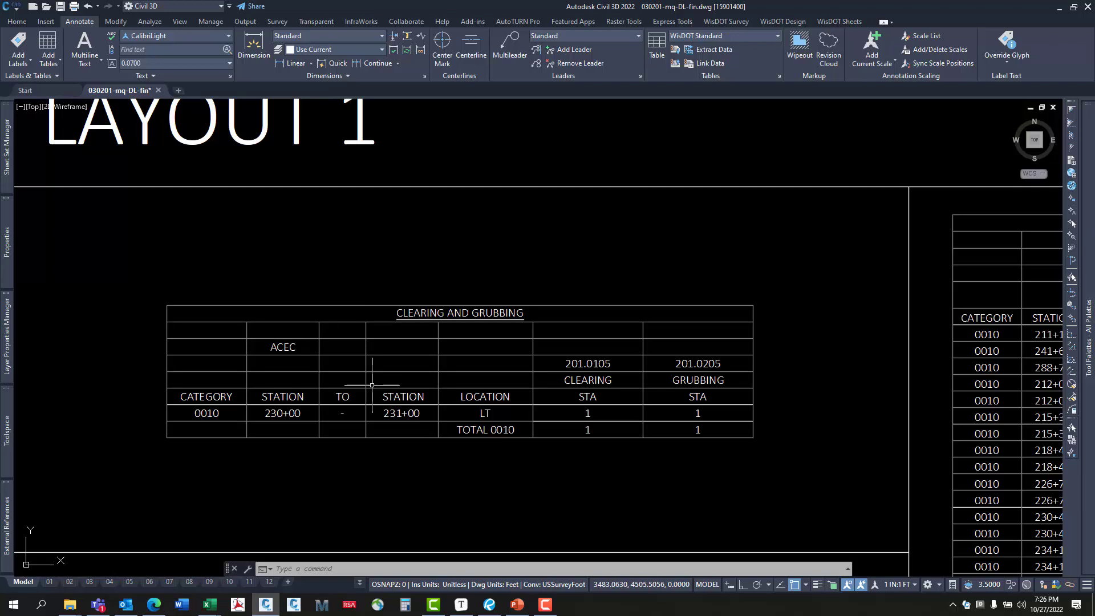
# Switch to the Excel workbook 1175-21-70-Q2P.xlsx and enter data in cell I10 of the 201.0105 CLEAR GRUB sheet.
pyautogui.moveTo(207, 611)
pyautogui.click(218, 554)
pyautogui.click(284, 201)
pyautogui.click(322, 228)
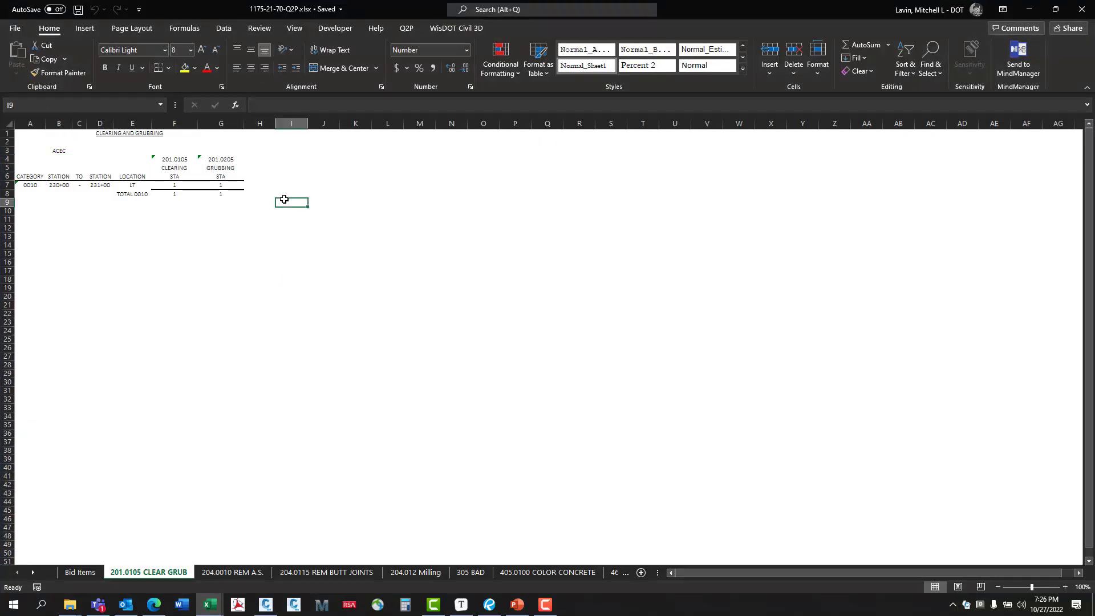
pyautogui.click(291, 212)
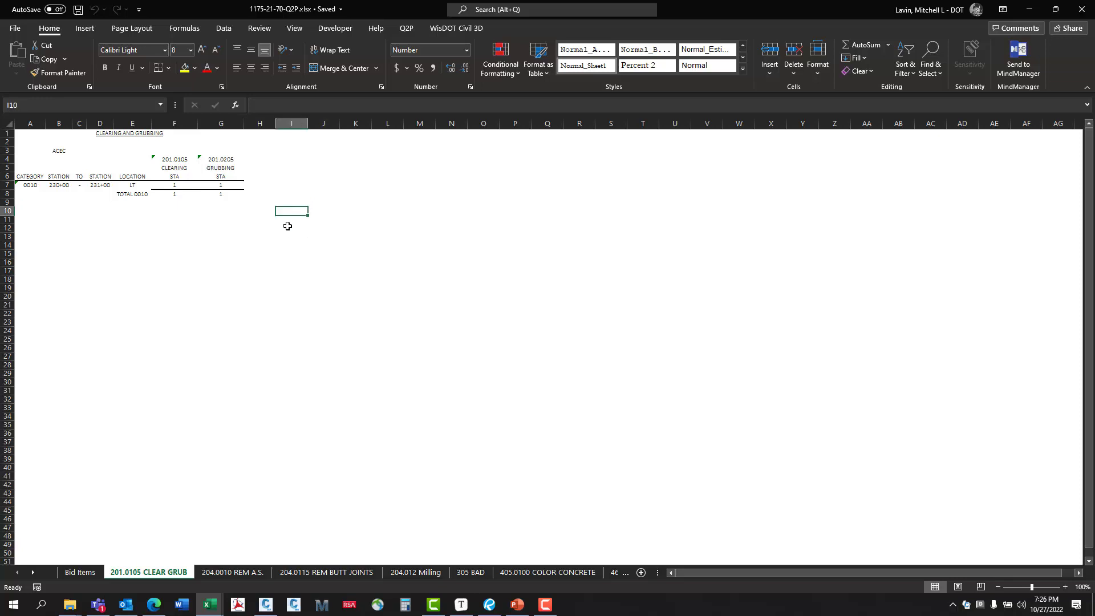
pyautogui.write('data')
pyautogui.press('Return')
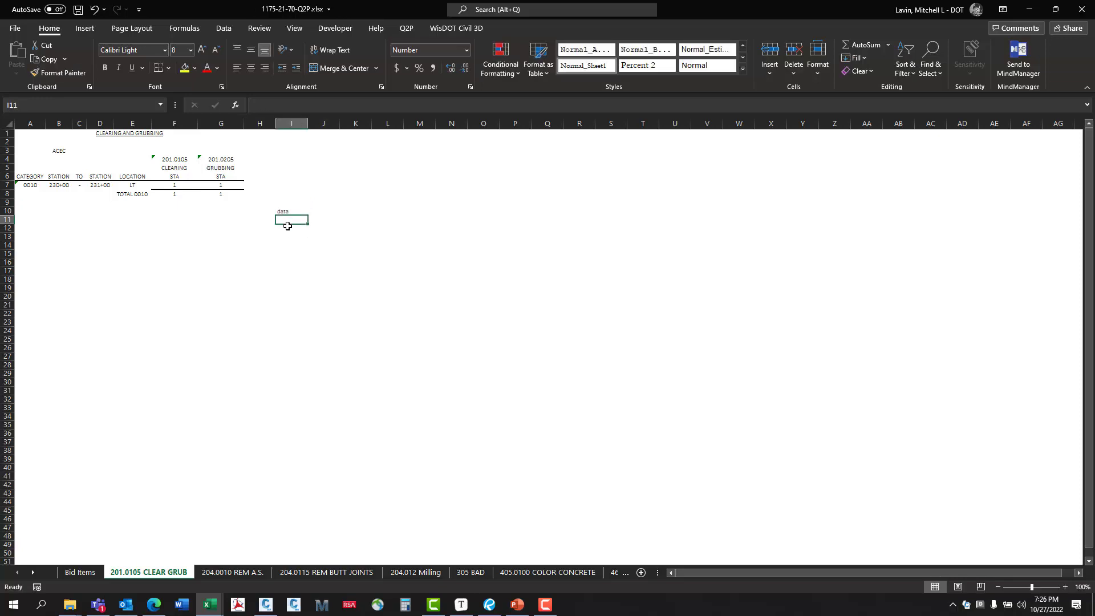
# Redefine the data link named range DL_201.0105_CLEAR_GRUB as A1:I10 and save the workbook.
pyautogui.moveTo(283, 208); pyautogui.dragTo(25, 133)
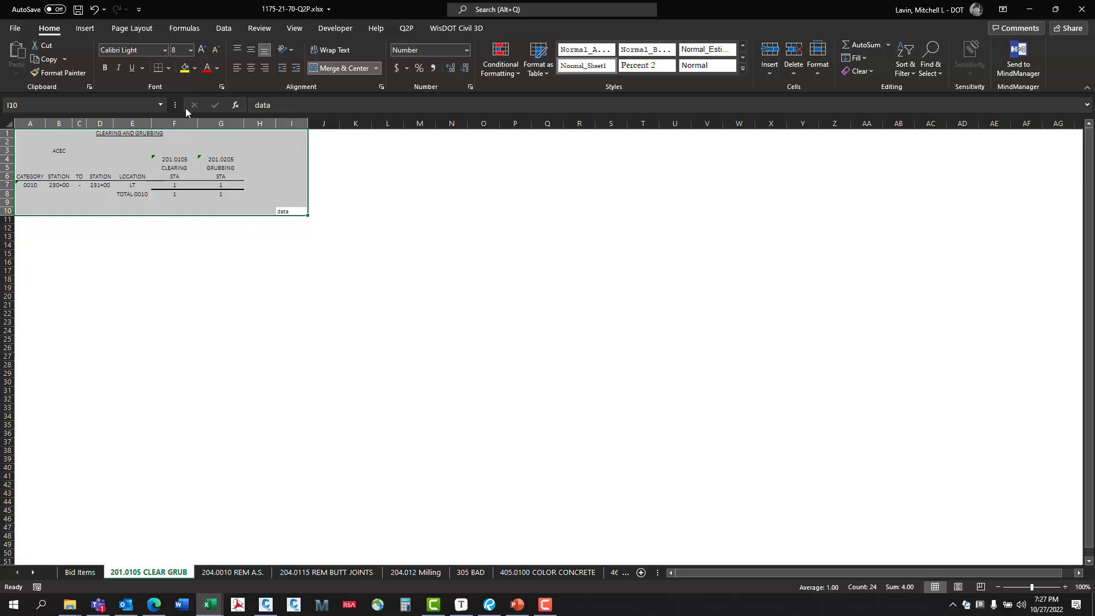
pyautogui.click(458, 29)
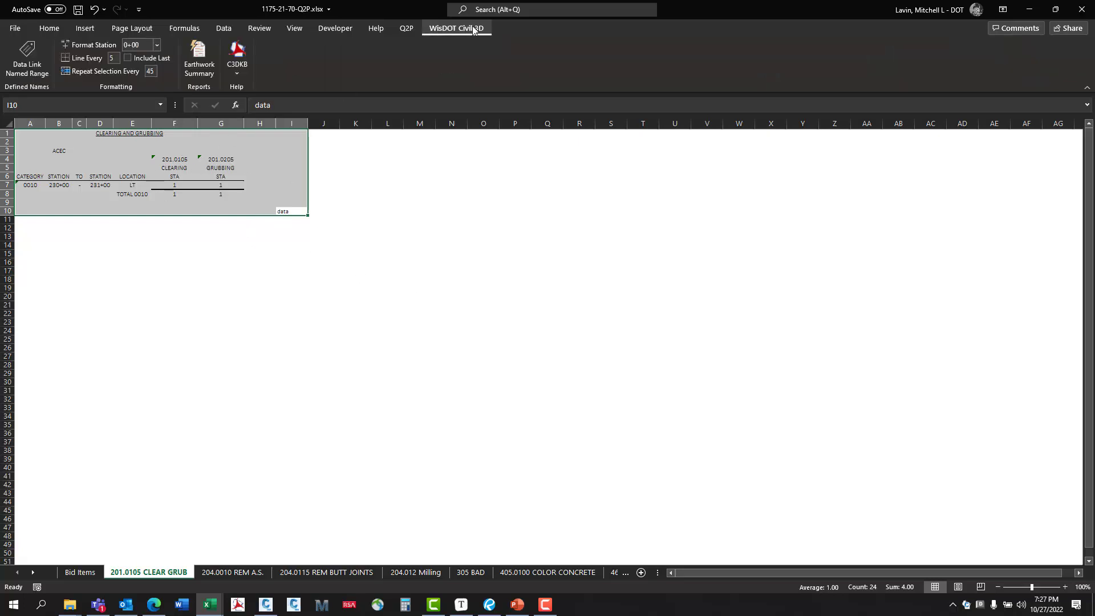
pyautogui.click(28, 57)
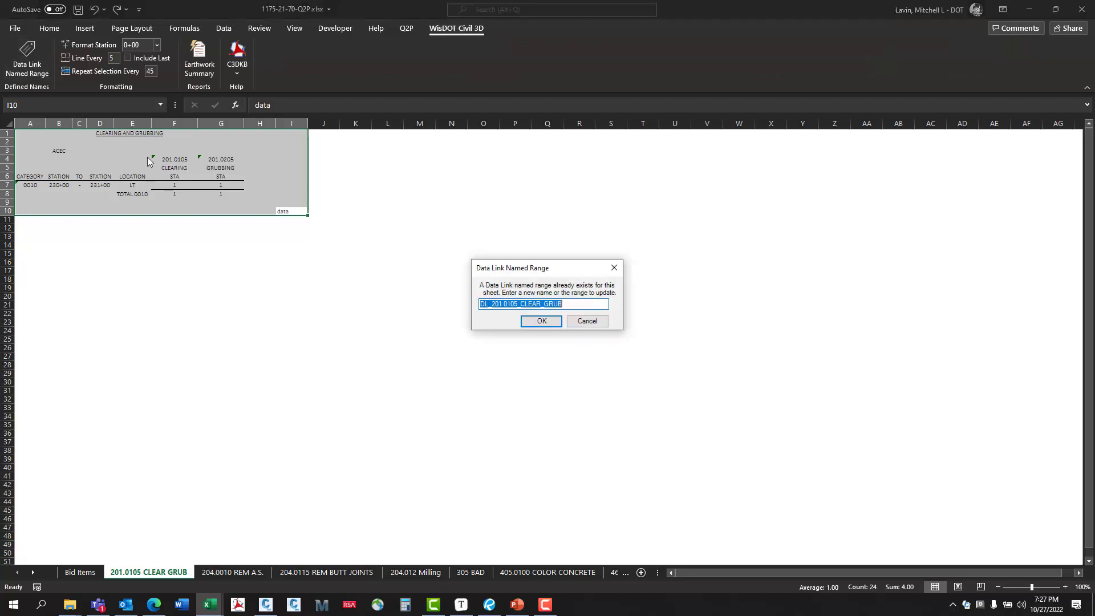
pyautogui.click(545, 323)
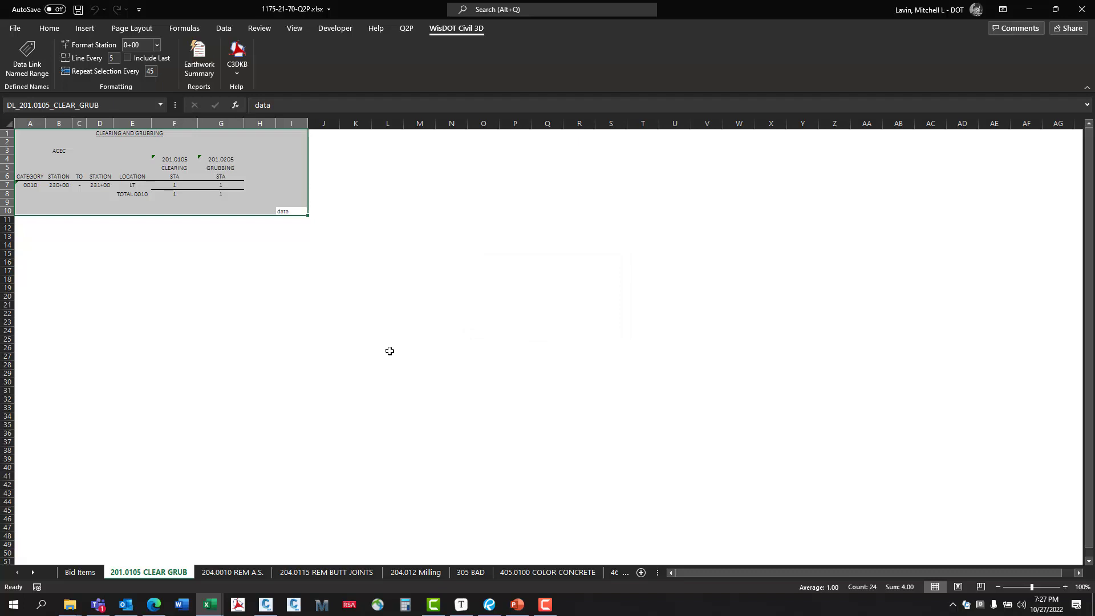
pyautogui.click(79, 11)
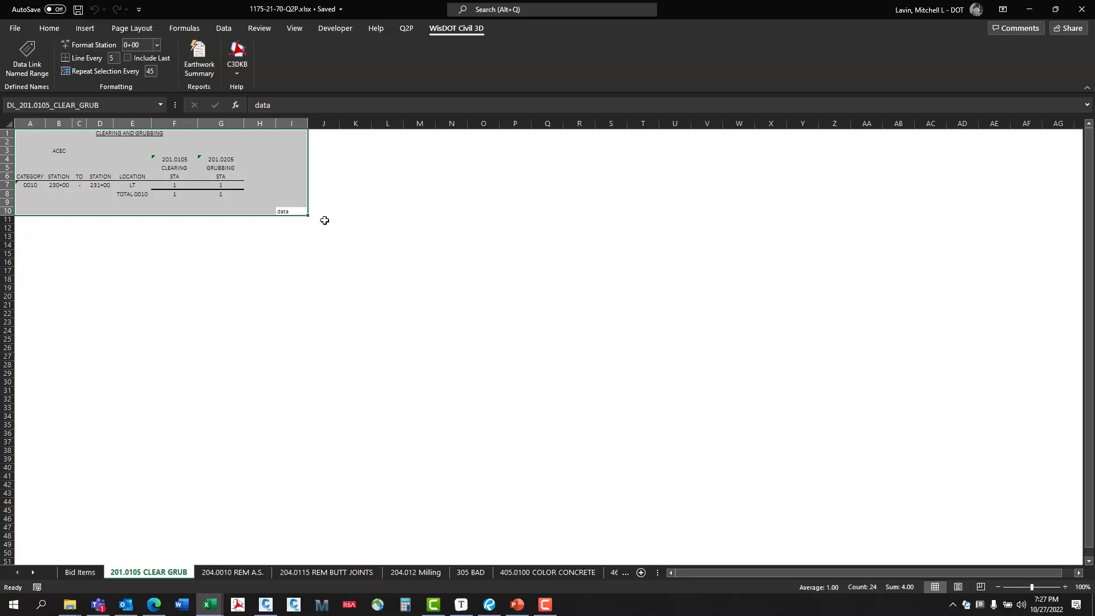
pyautogui.click(290, 210)
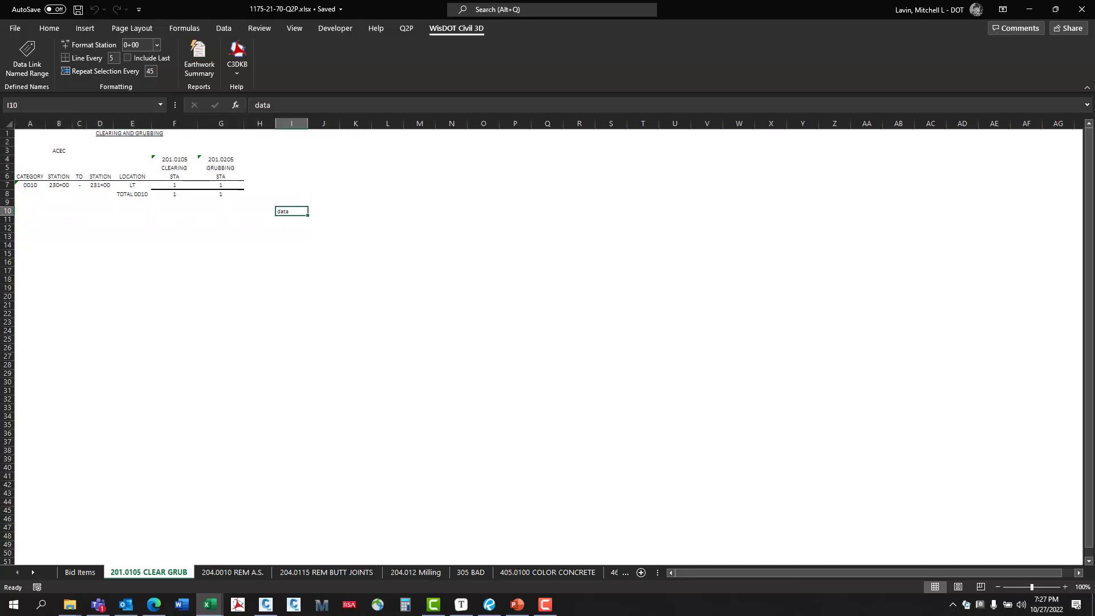
# Switch back to Civil 3D and update the CLEARING AND GRUBBING table's data link to bring in the enlarged range.
pyautogui.click(1030, 10)
pyautogui.click(512, 291)
pyautogui.click(394, 319)
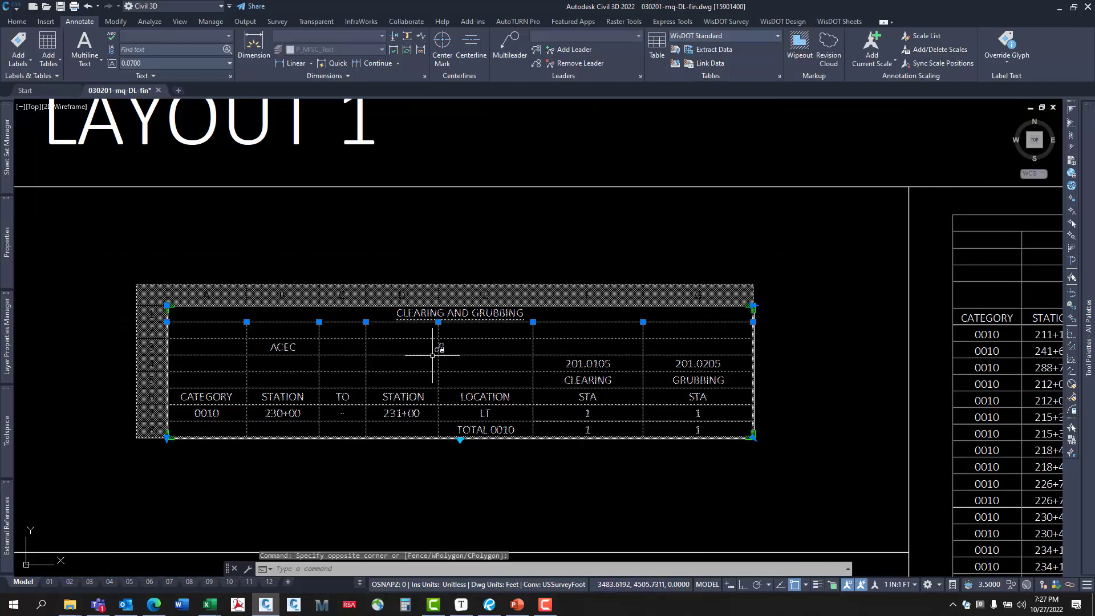
pyautogui.rightClick(449, 335)
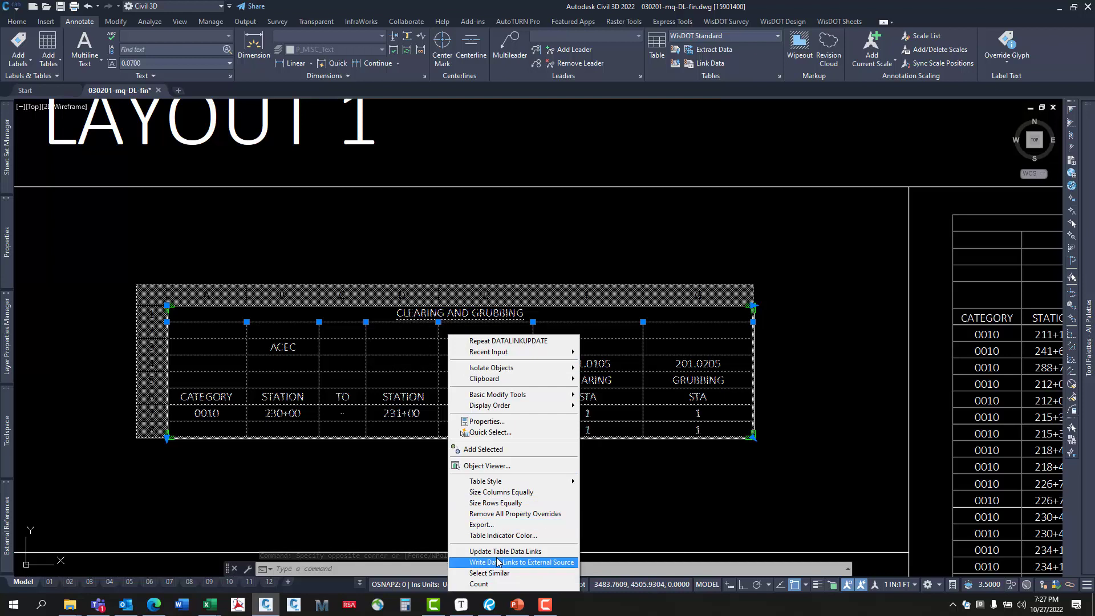
pyautogui.click(498, 562)
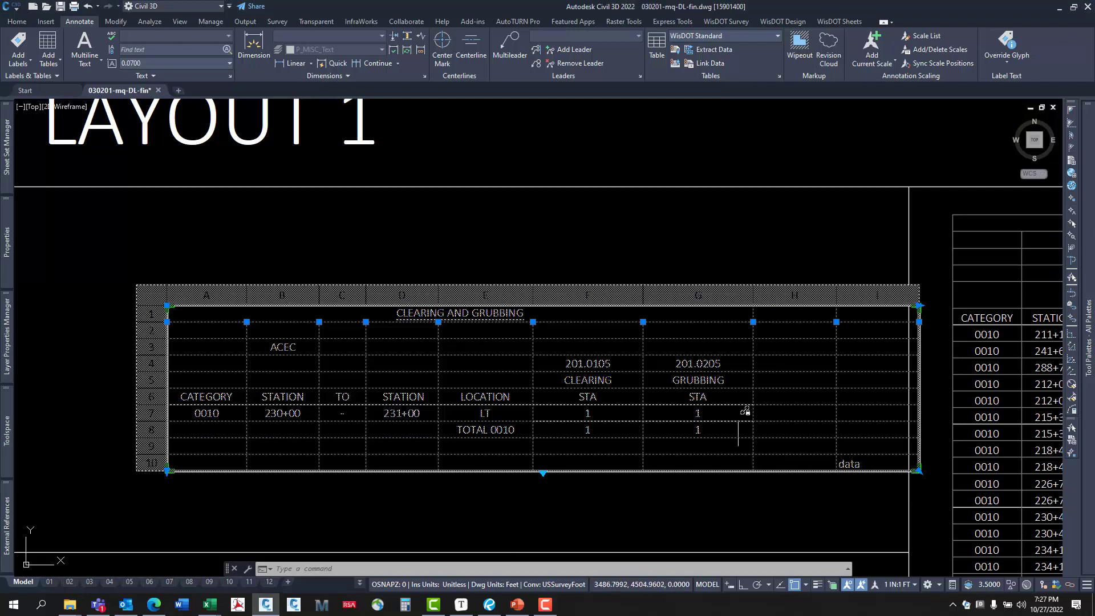
# Move the enlarged CLEARING AND GRUBBING table up and left in its frame and narrow it to fit inside.
pyautogui.moveTo(659, 405); pyautogui.dragTo(716, 400, button='middle')
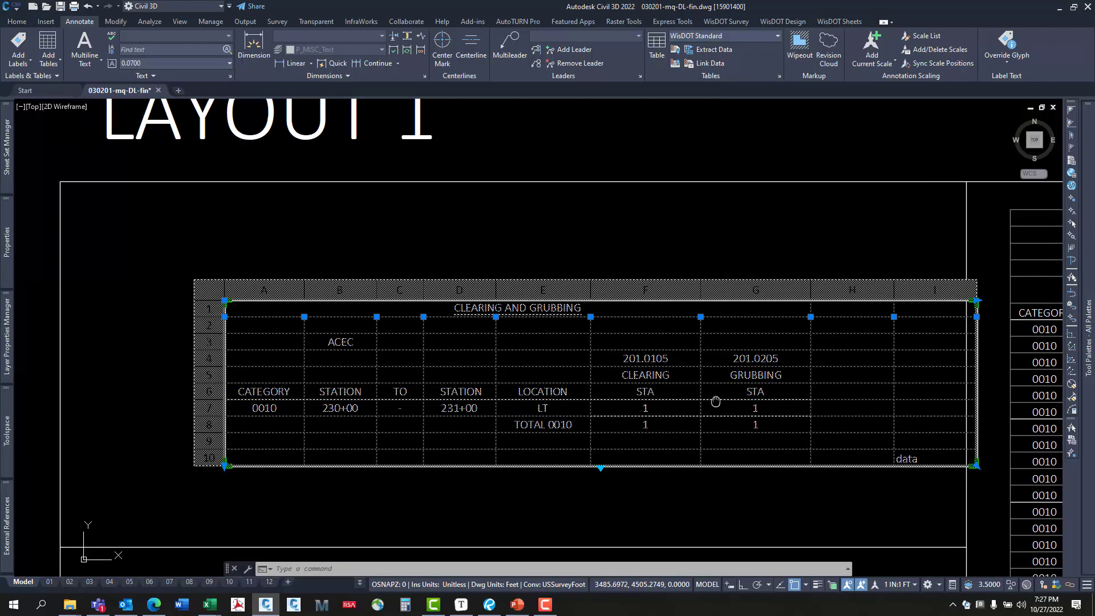
pyautogui.click(224, 300)
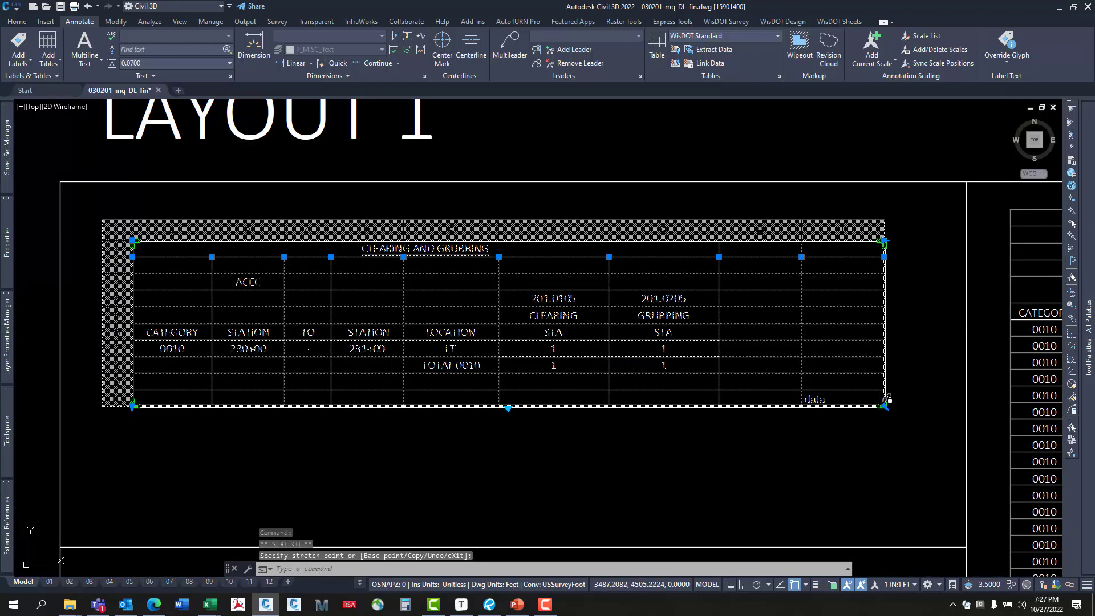
pyautogui.click(885, 406)
pyautogui.click(749, 365)
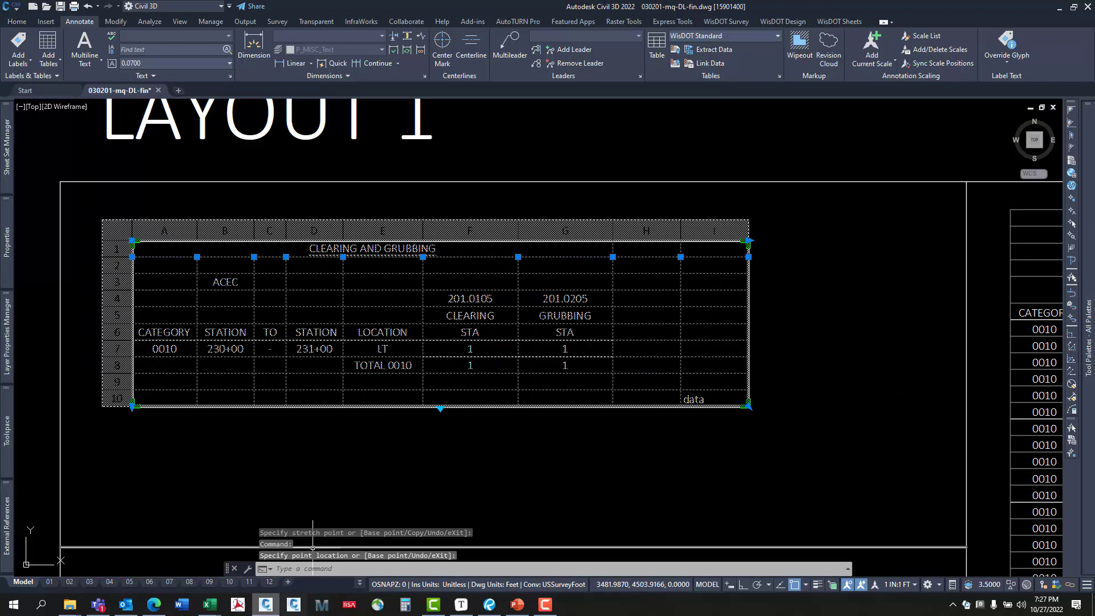
# In the Excel workbook, redefine the named range DL_201.0105_CLEAR_GRUB as A1:G8 and save the workbook.
pyautogui.moveTo(210, 605)
pyautogui.click(231, 552)
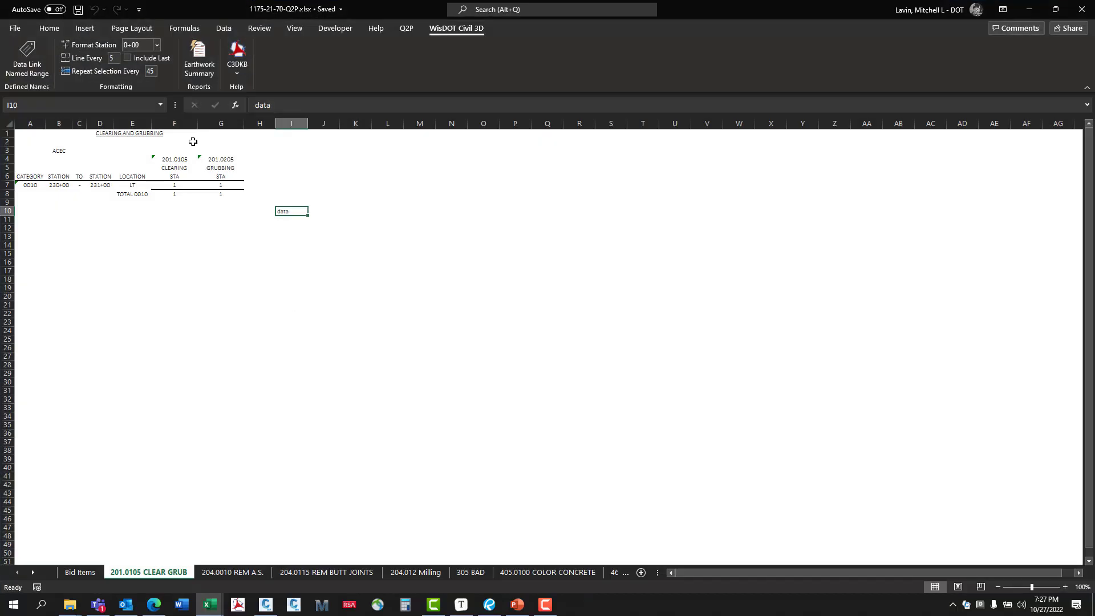
pyautogui.moveTo(65, 134); pyautogui.dragTo(242, 194)
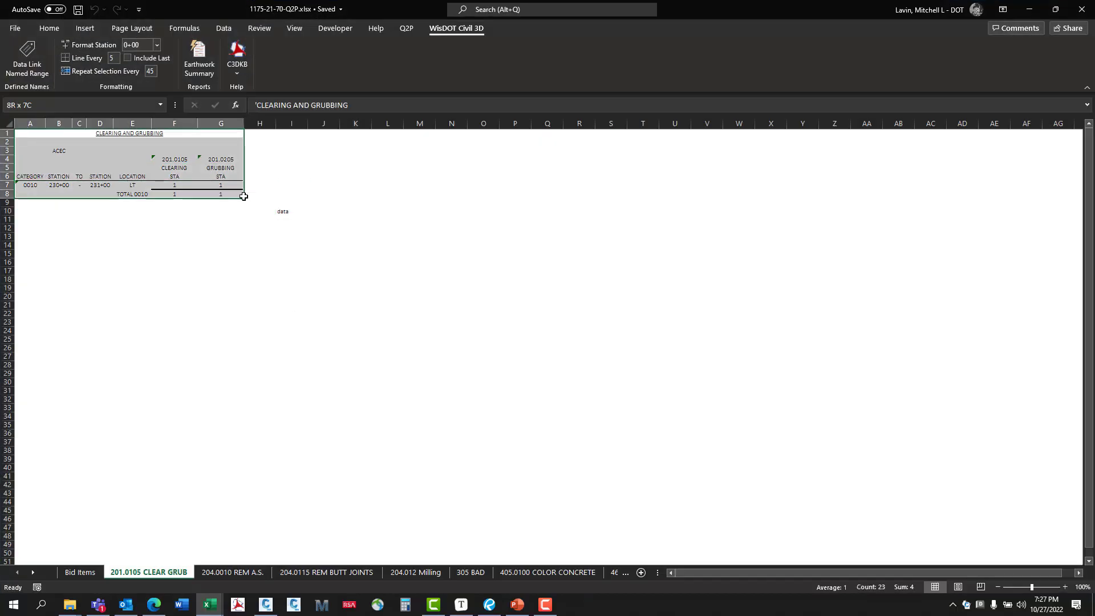
pyautogui.click(9, 57)
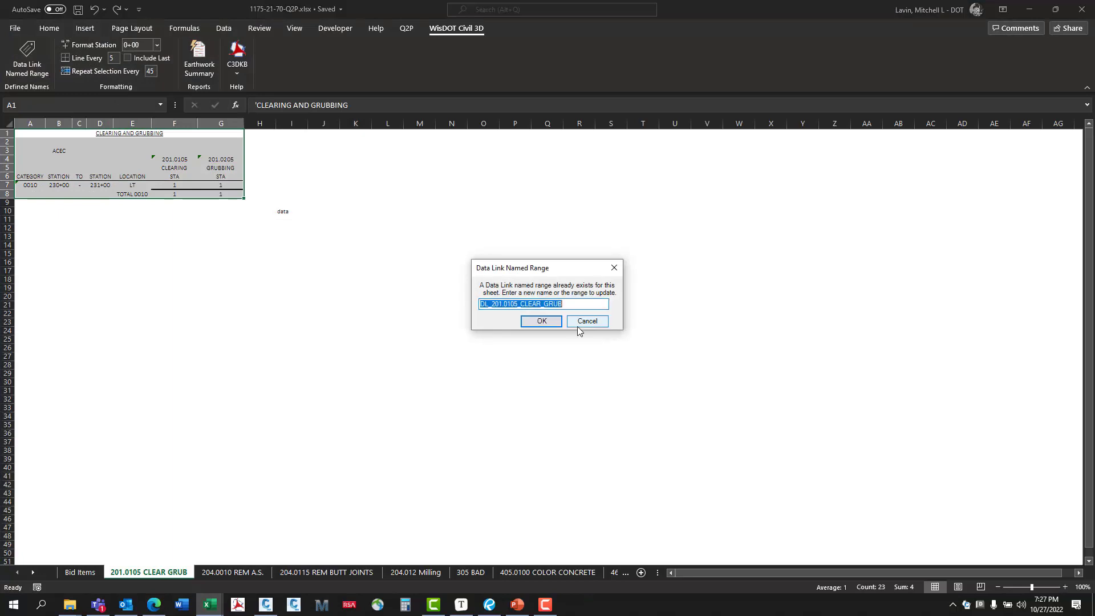
pyautogui.click(543, 321)
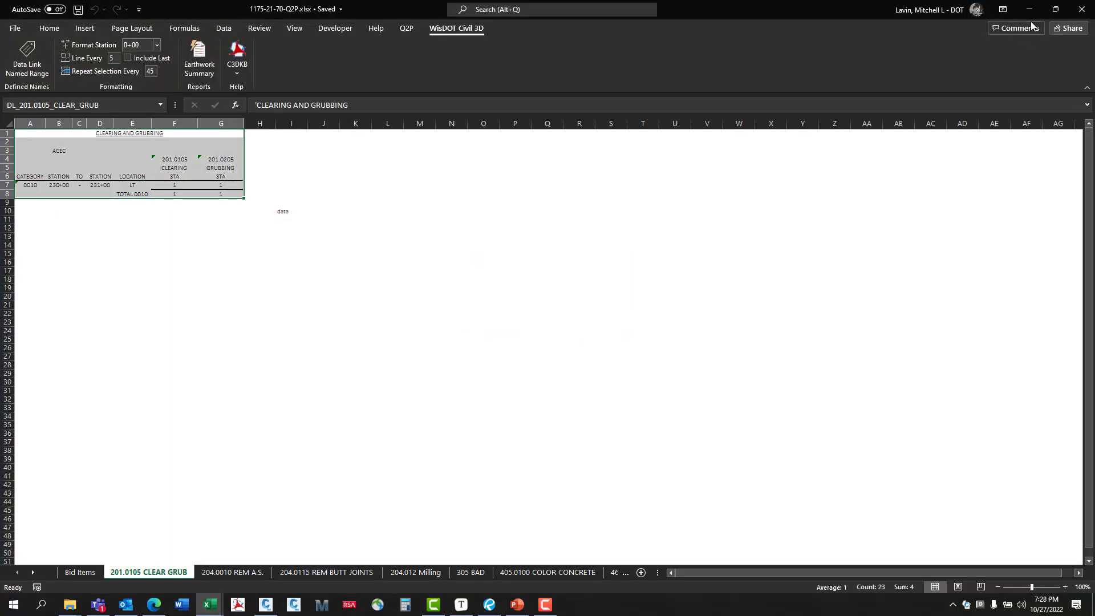
# Return to Civil 3D and download the source changes into the CLEARING AND GRUBBING table from one of its cells.
pyautogui.click(1028, 10)
pyautogui.press('Escape')
pyautogui.press('Escape')
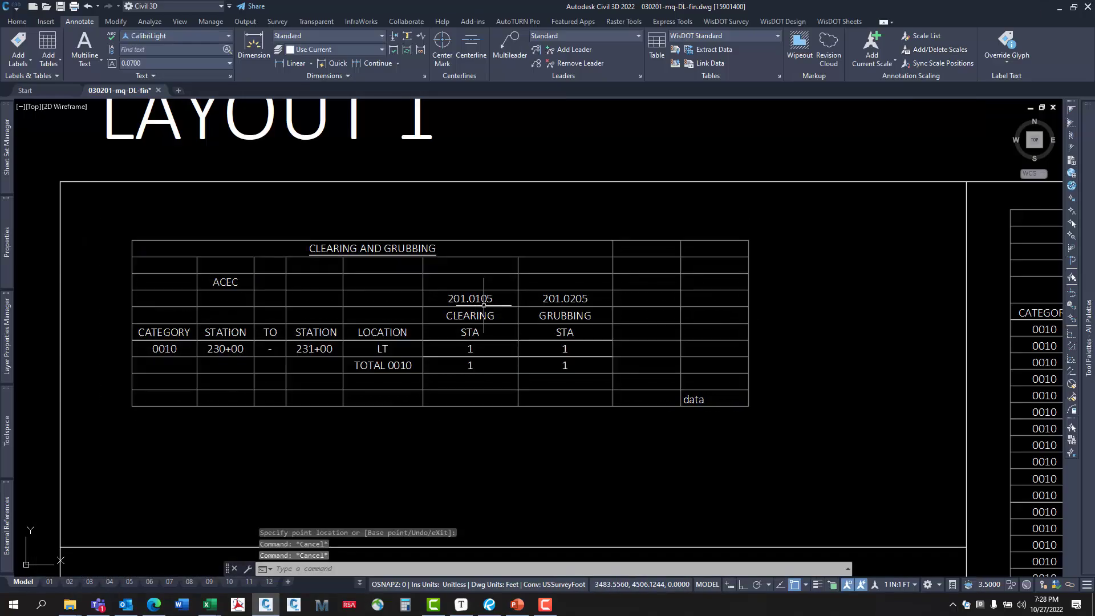
pyautogui.click(482, 311)
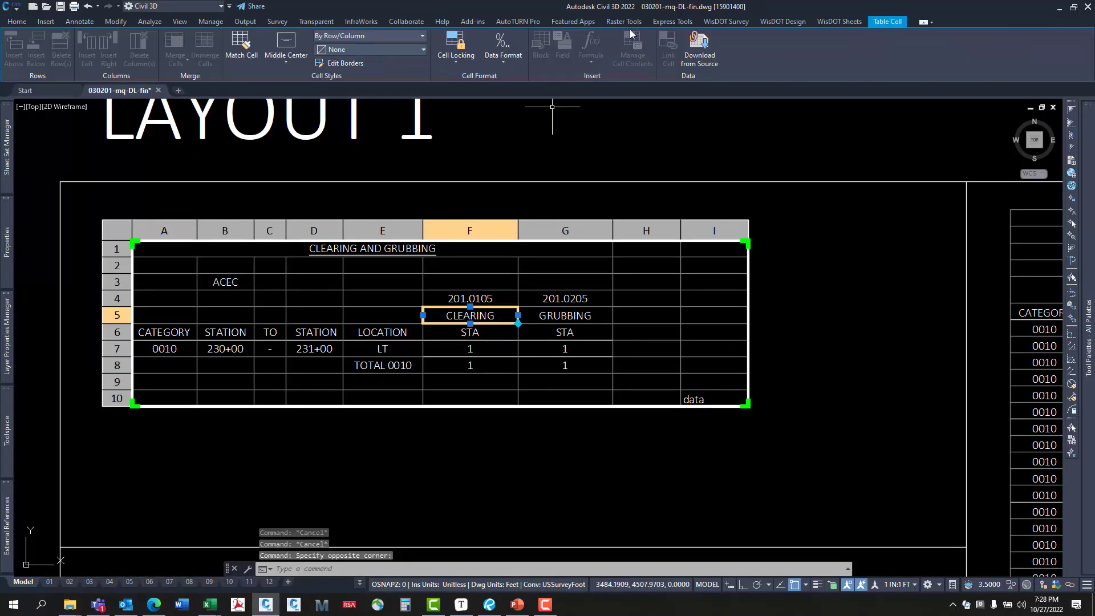
pyautogui.click(701, 45)
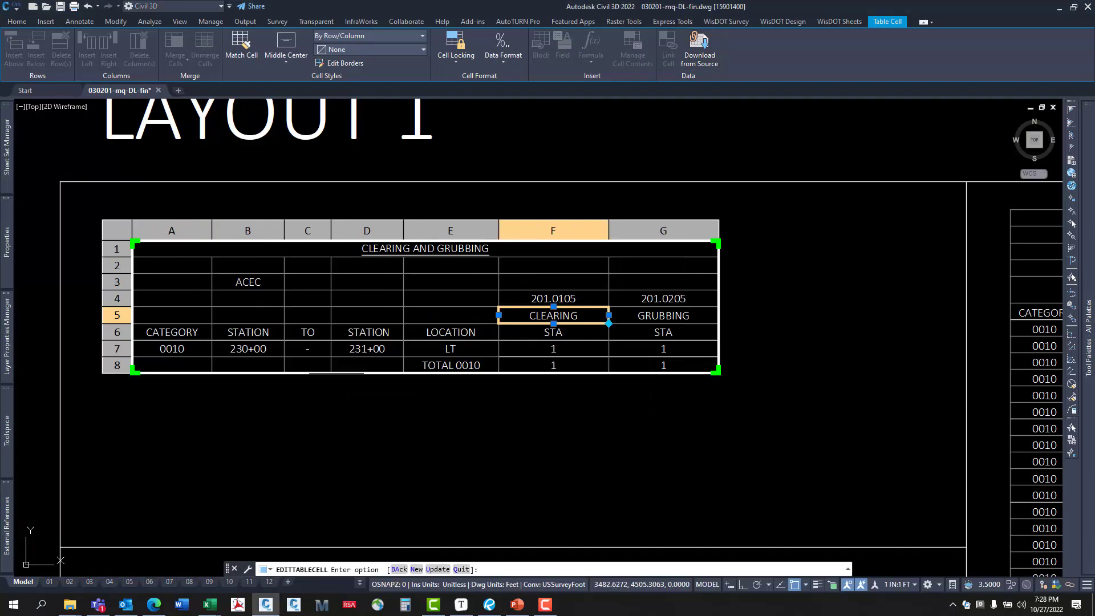
pyautogui.press('Escape')
pyautogui.press('Escape')
# Move the CLEARING AND GRUBBING table slightly down and right so it sits more centrally in its Layout 1 frame.
pyautogui.click(181, 292)
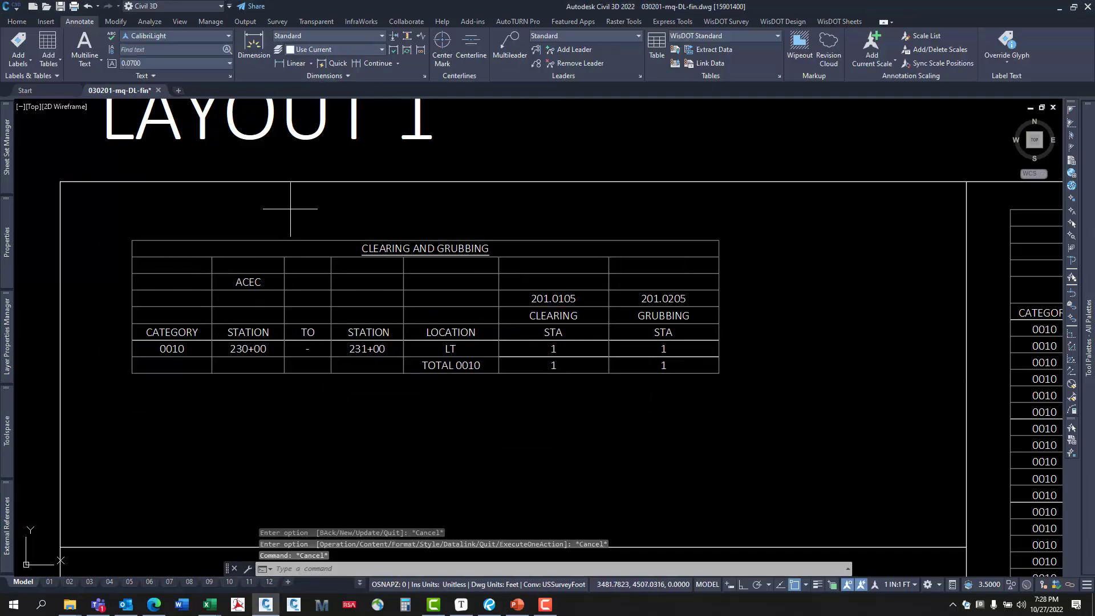
pyautogui.click(178, 289)
pyautogui.click(132, 241)
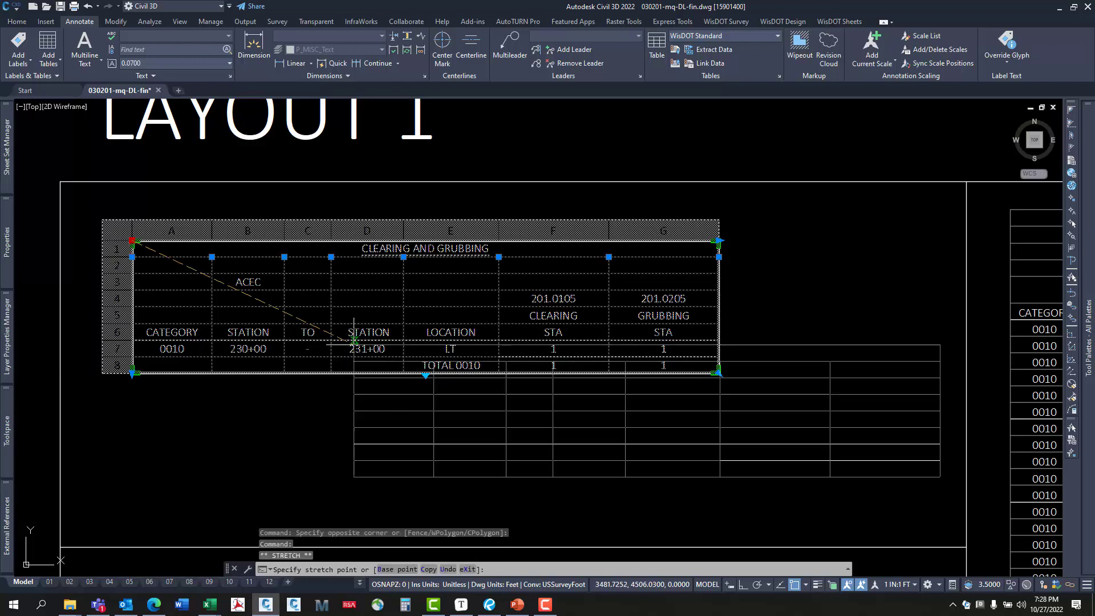
pyautogui.click(179, 283)
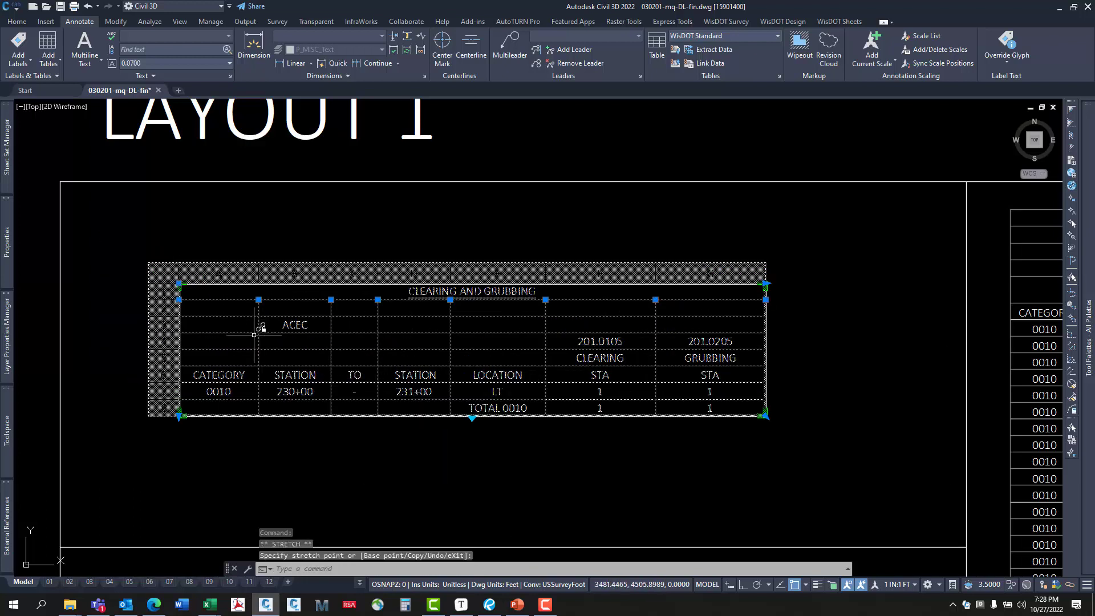
pyautogui.press('Escape')
pyautogui.moveTo(182, 285)
pyautogui.mouseDown(button='middle')
pyautogui.moveTo(264, 289)
pyautogui.moveTo(250, 249)
pyautogui.mouseUp(button='middle')
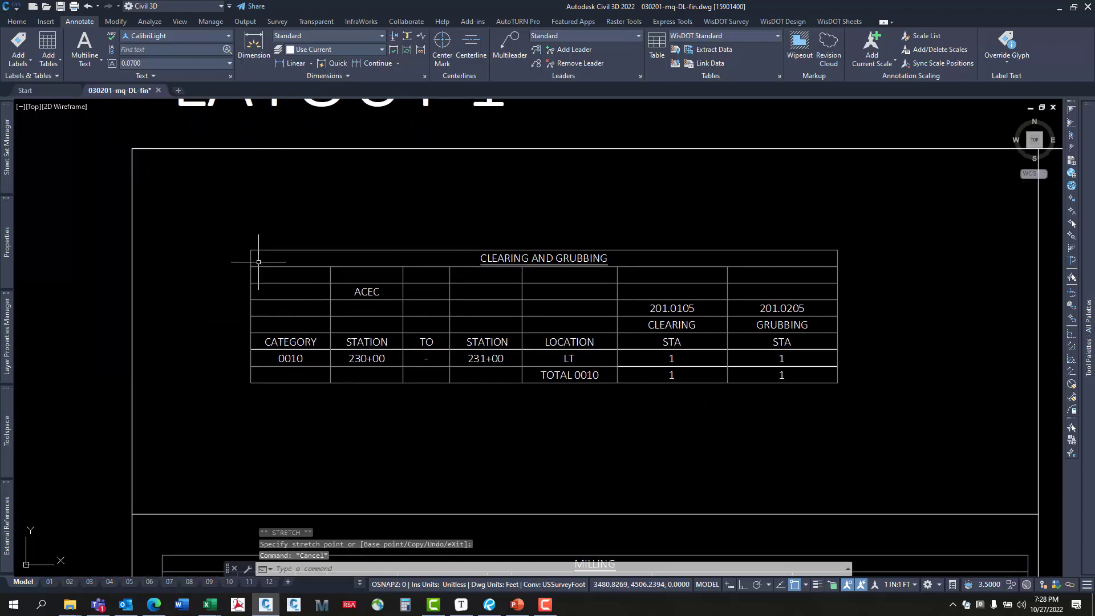
# Switch to the Excel workbook and examine the CLEARING AND GRUBBING source table on the 201.0105 CLEAR GRUB sheet and the sheet's gridline view options.
pyautogui.click(293, 250)
pyautogui.press('Escape')
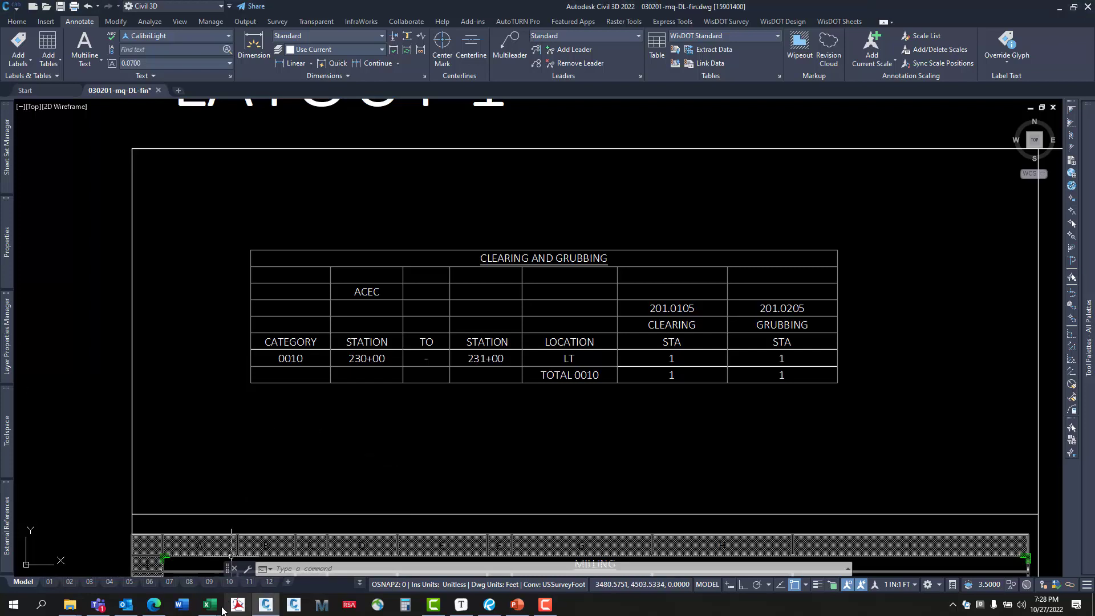
pyautogui.moveTo(210, 604)
pyautogui.click(214, 565)
pyautogui.click(302, 382)
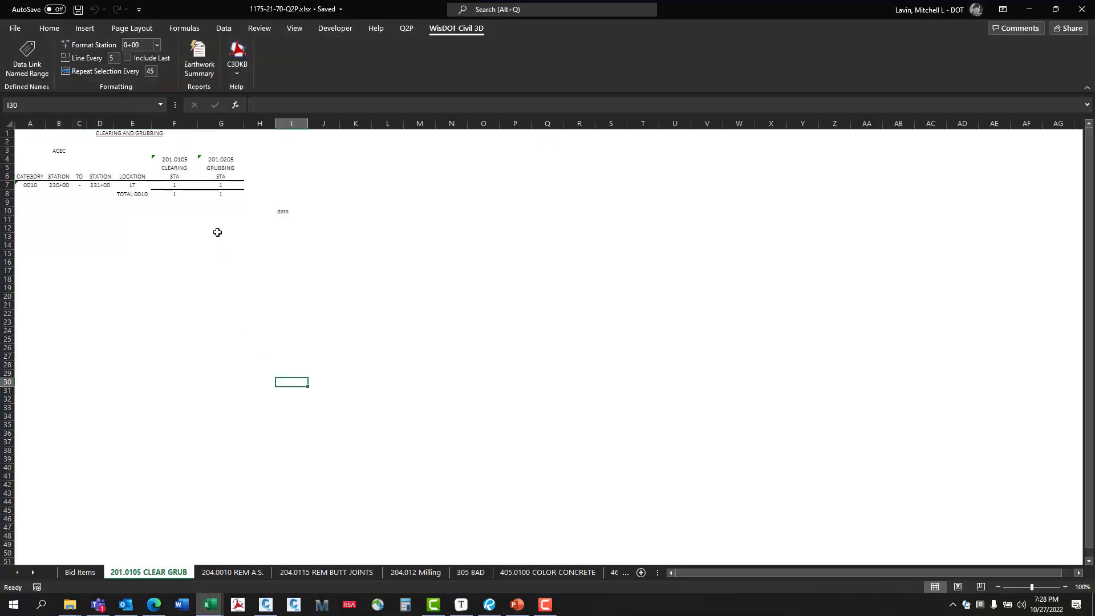
pyautogui.moveTo(130, 140); pyautogui.dragTo(368, 246)
pyautogui.click(515, 289)
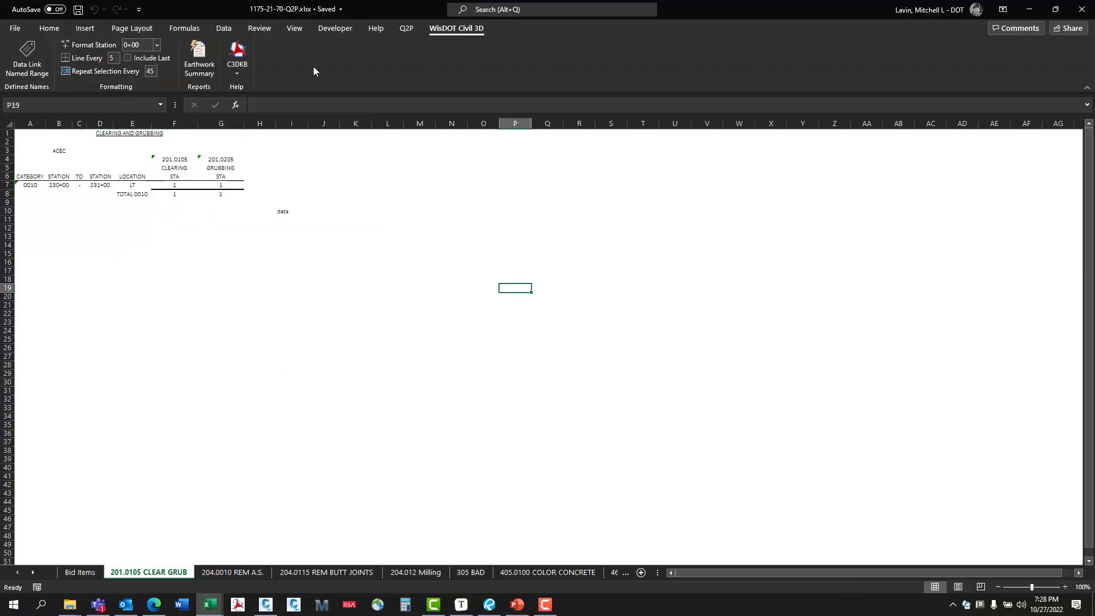
pyautogui.click(298, 28)
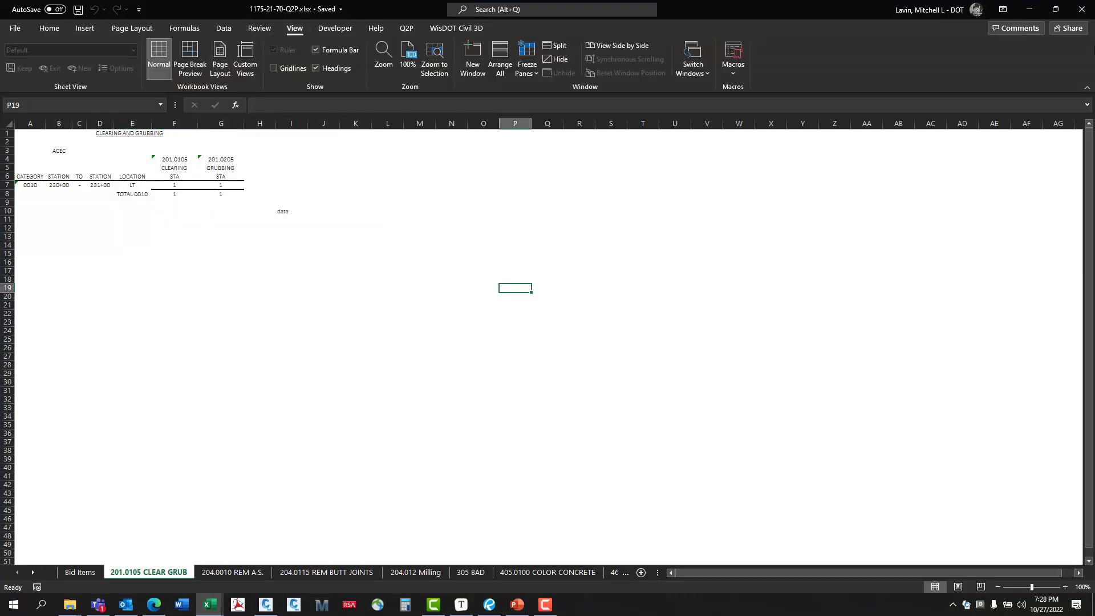
pyautogui.click(1027, 10)
pyautogui.press('Escape')
pyautogui.moveTo(594, 360); pyautogui.dragTo(496, 371, button='middle')
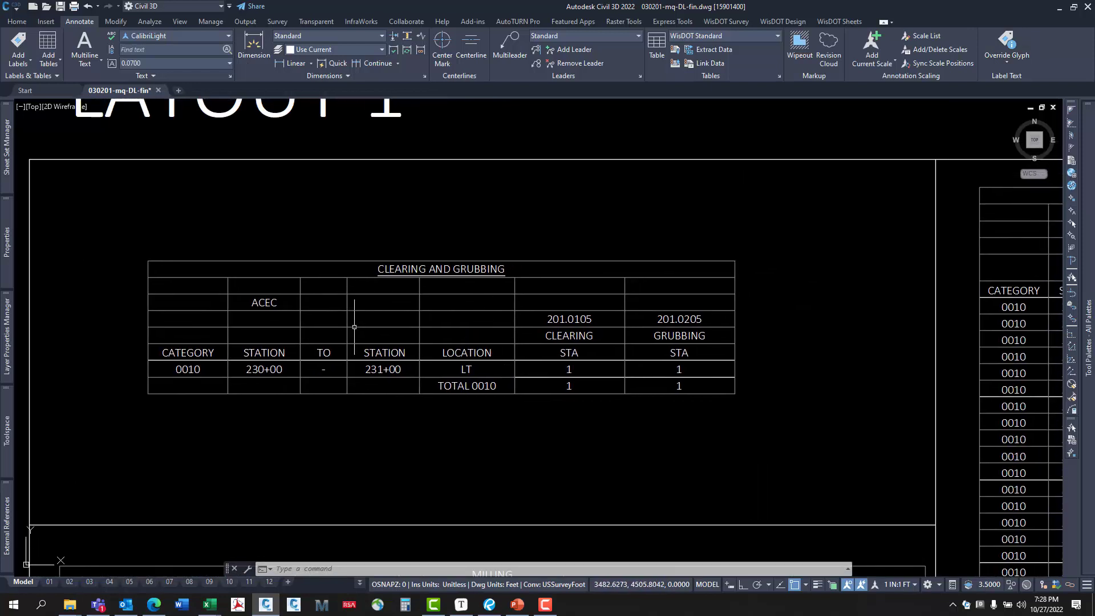
pyautogui.click(510, 312)
pyautogui.press('Escape')
pyautogui.moveTo(434, 354); pyautogui.dragTo(499, 389, button='middle')
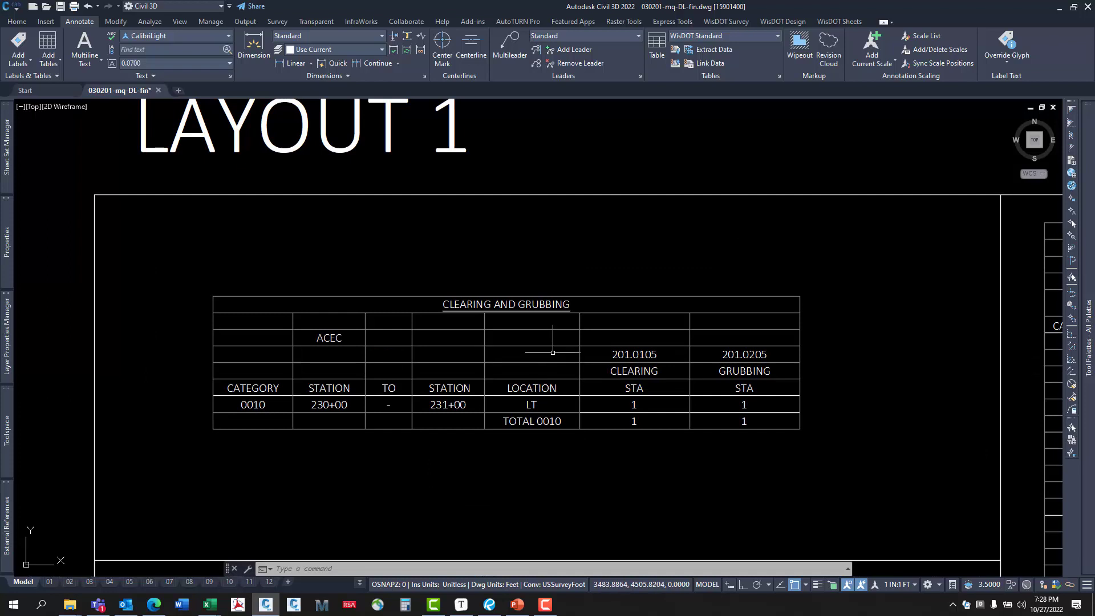
pyautogui.moveTo(515, 343); pyautogui.dragTo(508, 362, button='middle')
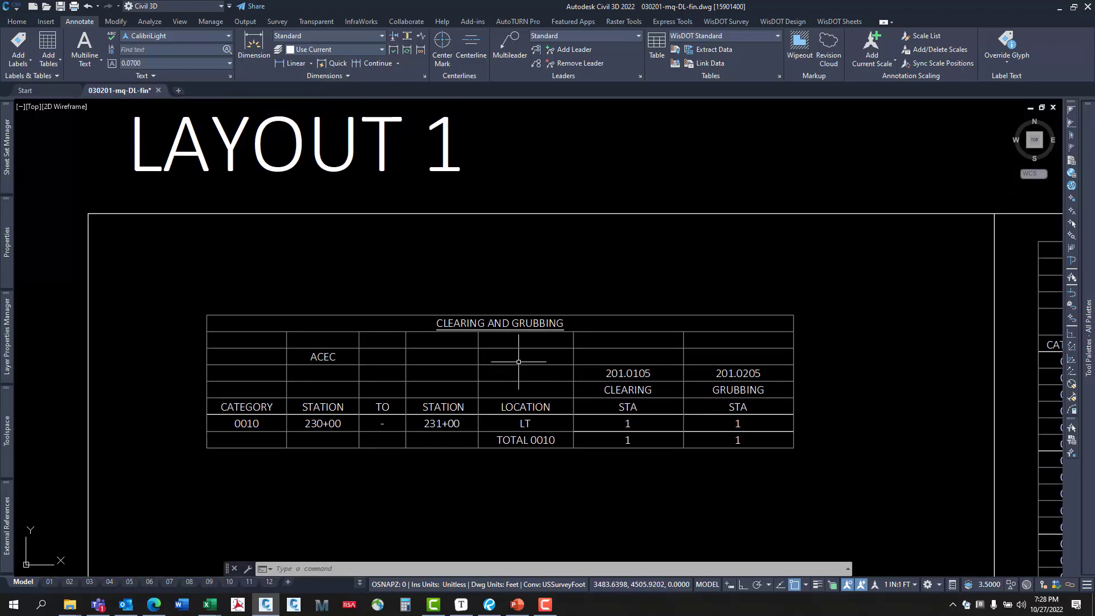
pyautogui.click(517, 346)
pyautogui.press('Escape')
# Open layout 01, preview its plot to check how the table borders print, and close the preview.
pyautogui.click(52, 583)
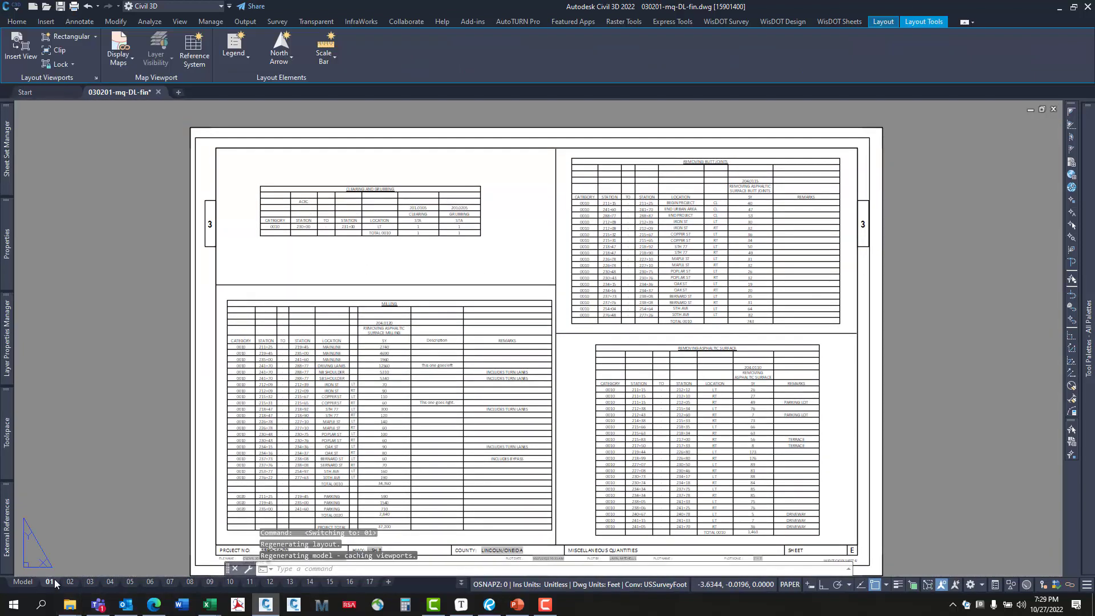
pyautogui.rightClick(50, 582)
pyautogui.click(84, 510)
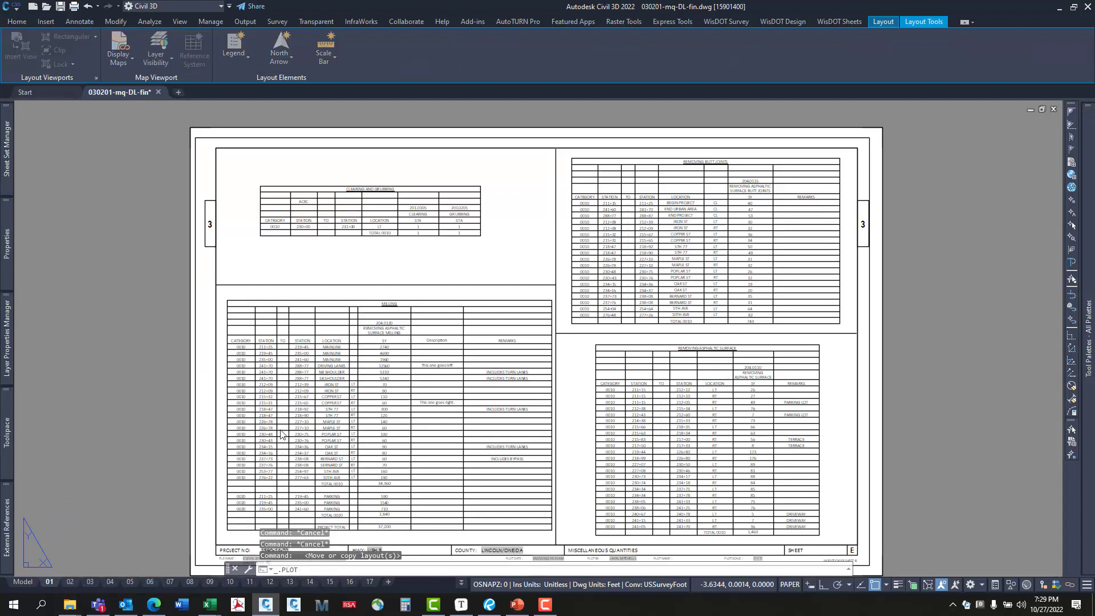
pyautogui.click(359, 440)
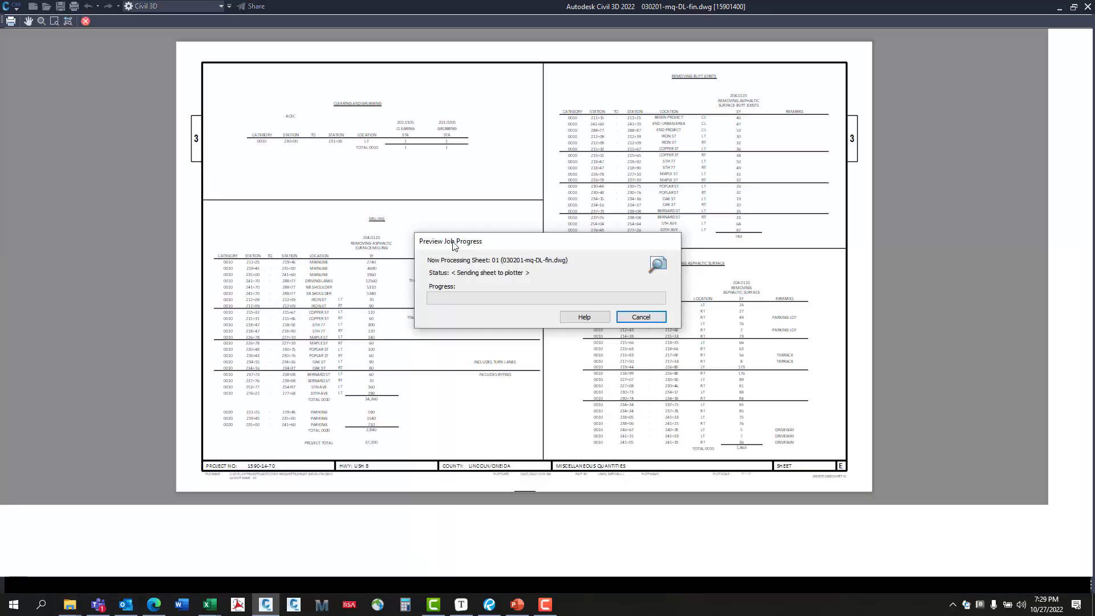
pyautogui.click(86, 22)
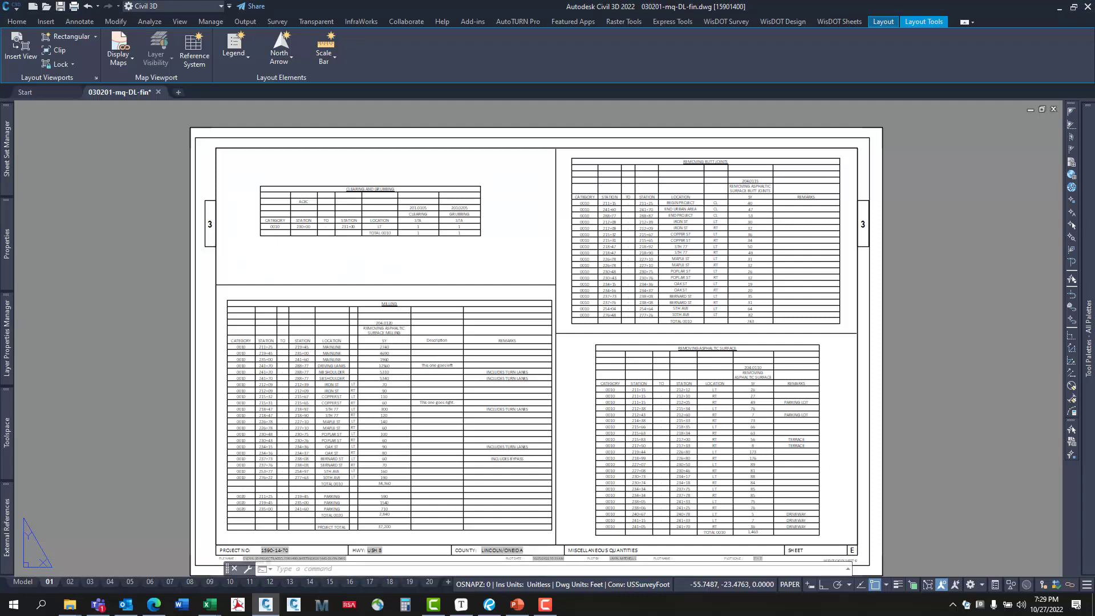
# Return to model space and freeze the Defpoints layer to hide the tables' non-plotting gridlines.
pyautogui.click(22, 581)
pyautogui.click(438, 321)
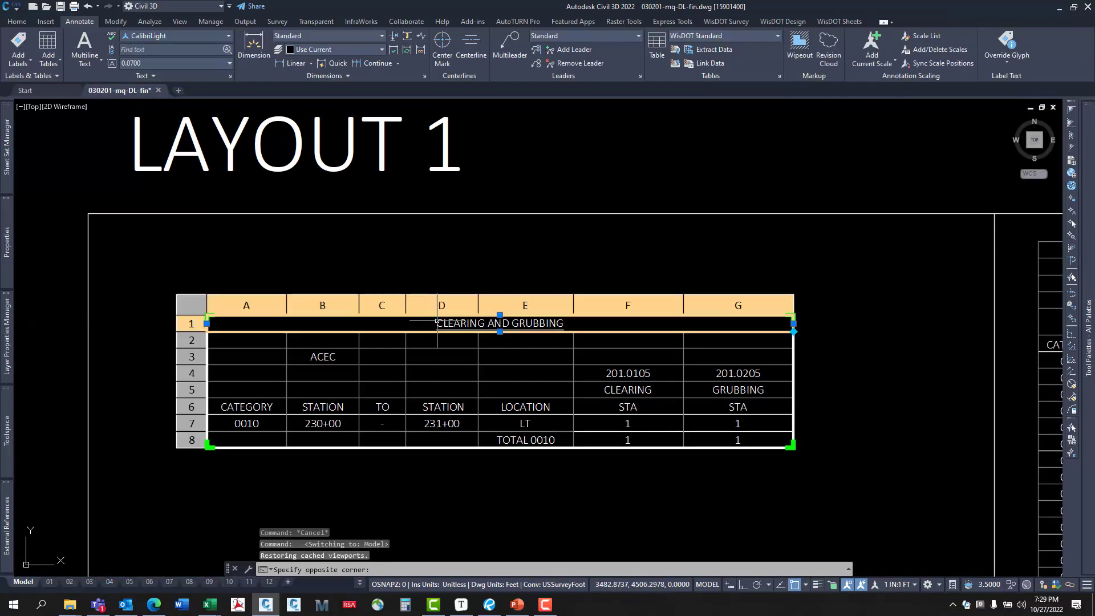
pyautogui.press('Escape')
pyautogui.press('Escape')
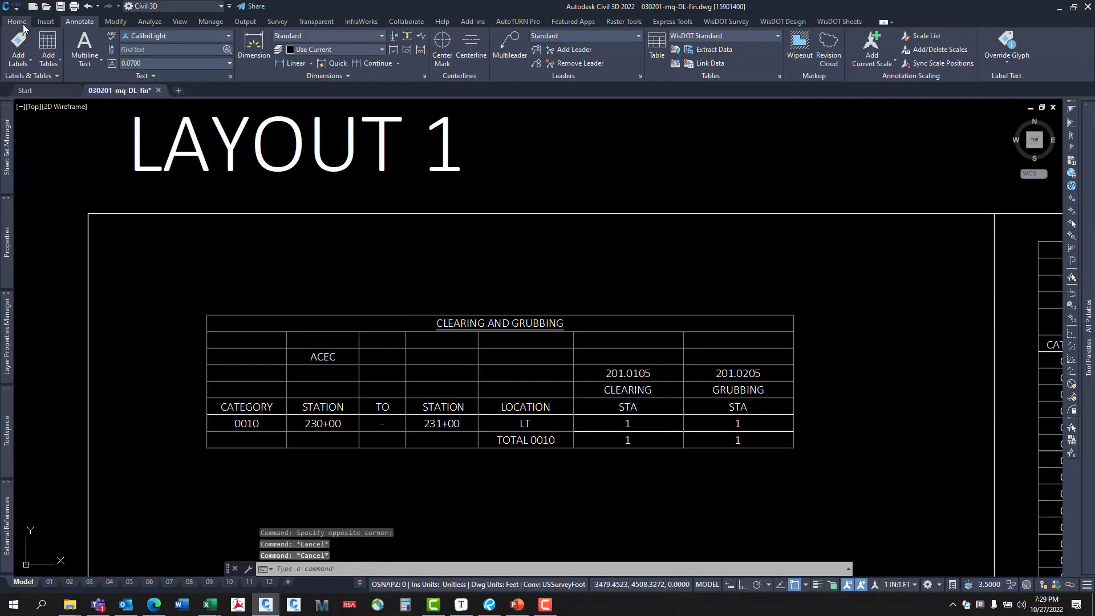
pyautogui.click(19, 21)
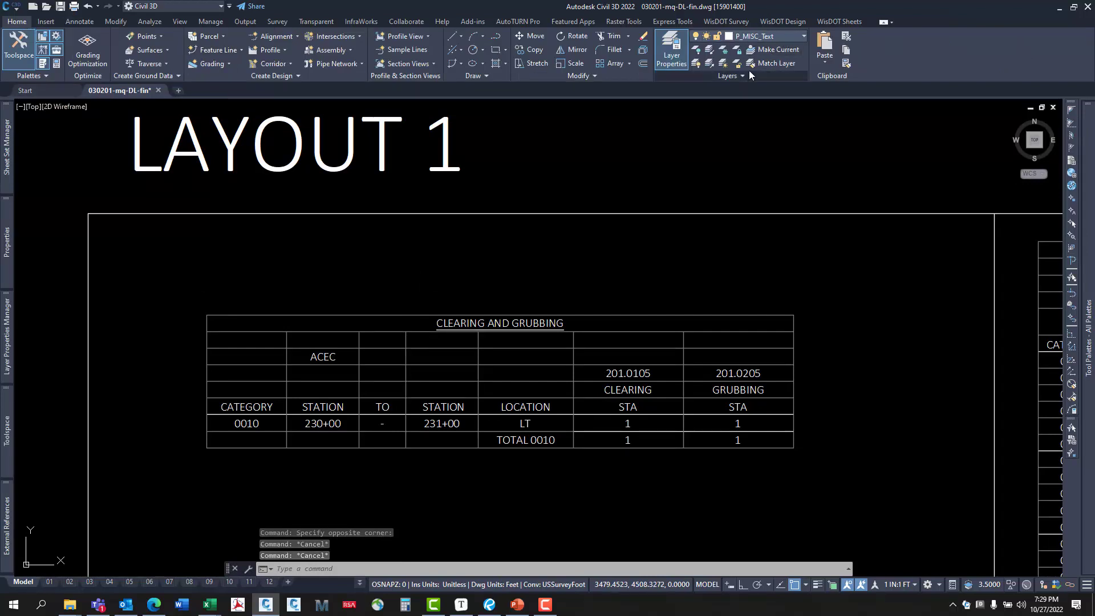
pyautogui.click(779, 38)
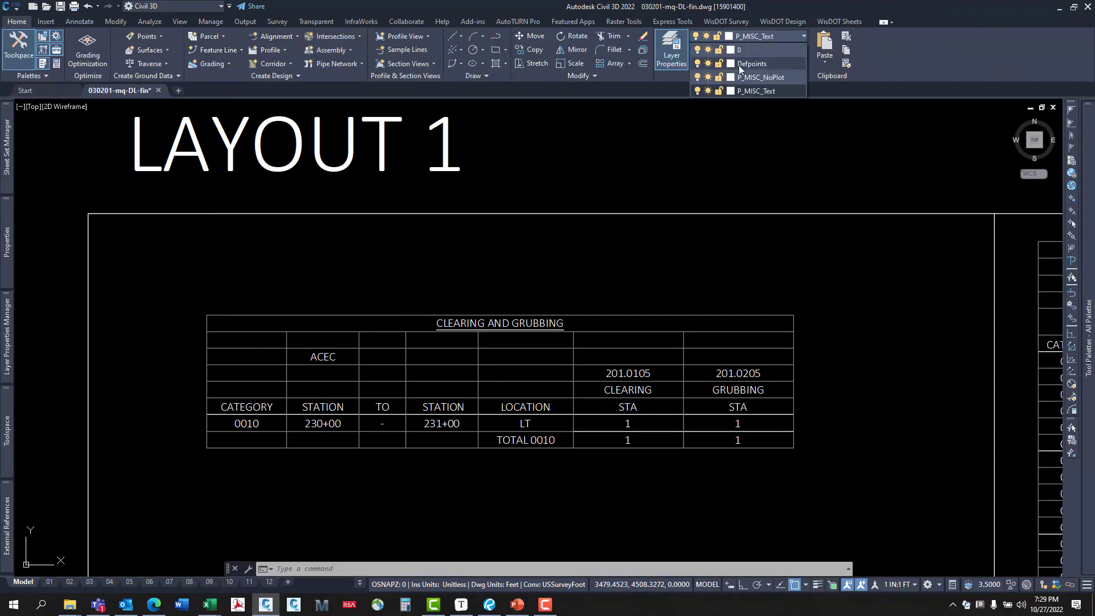
pyautogui.click(708, 63)
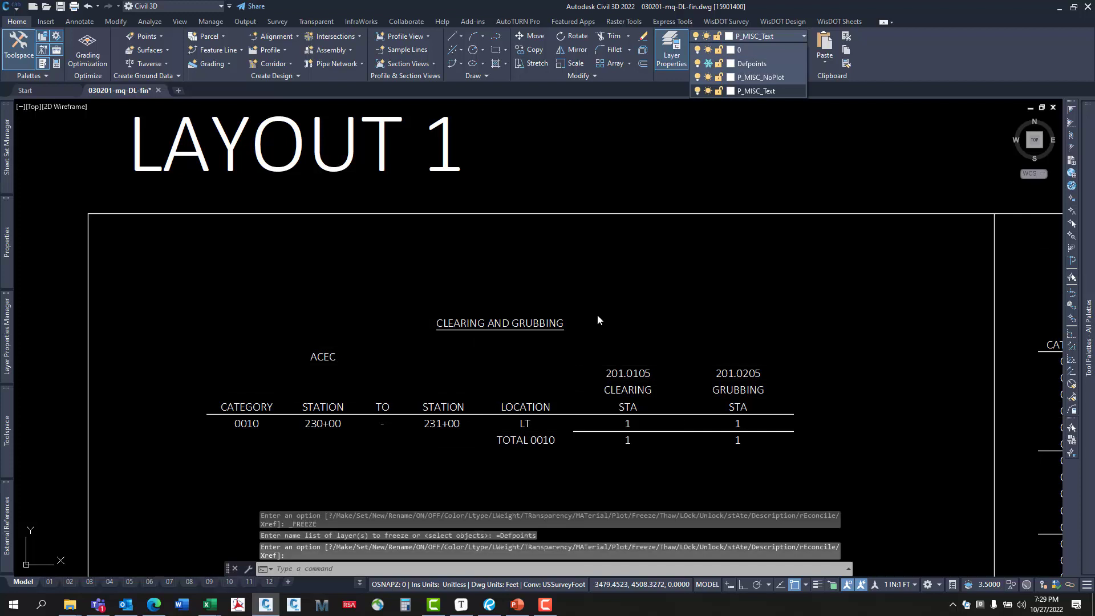
pyautogui.press('Escape')
# Examine the REMOVING BUTT JOINTS, MILLING and CLEARING AND GRUBBING tables in the Layout 1 frame with their gridlines hidden.
pyautogui.scroll(-5, 716, 298)
pyautogui.scroll(3, 435, 323)
pyautogui.moveTo(435, 323); pyautogui.dragTo(653, 321, button='middle')
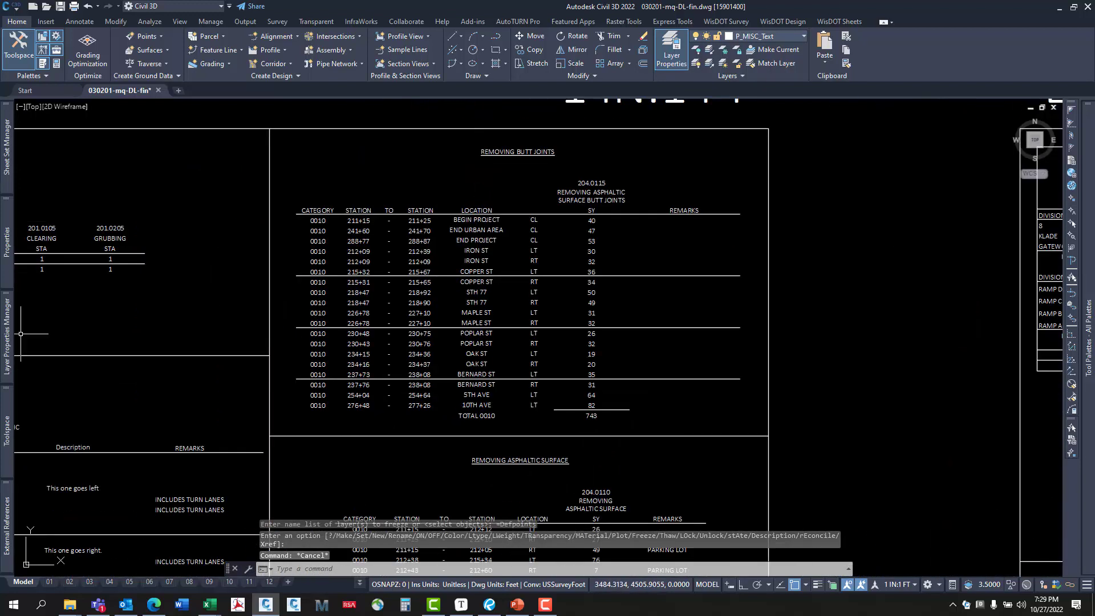
pyautogui.scroll(4, 551, 394)
pyautogui.scroll(-1, 533, 312)
pyautogui.moveTo(516, 332)
pyautogui.mouseDown(button='middle')
pyautogui.moveTo(675, 284)
pyautogui.moveTo(691, 265)
pyautogui.mouseUp(button='middle')
pyautogui.moveTo(374, 359); pyautogui.dragTo(623, 275, button='middle')
pyautogui.moveTo(167, 241); pyautogui.dragTo(347, 227, button='middle')
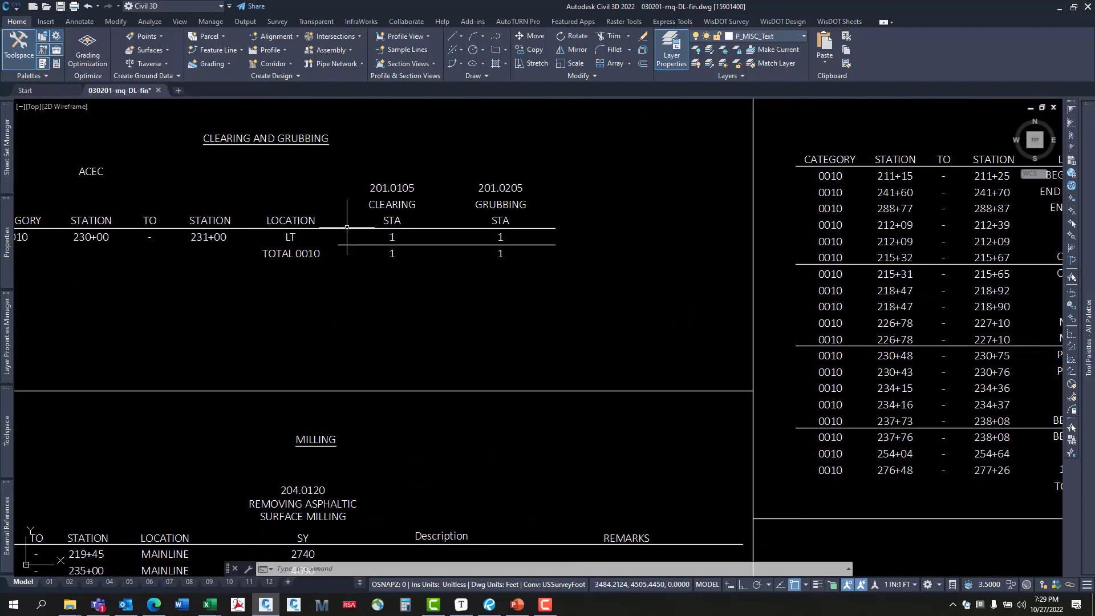
pyautogui.scroll(2, 90, 269)
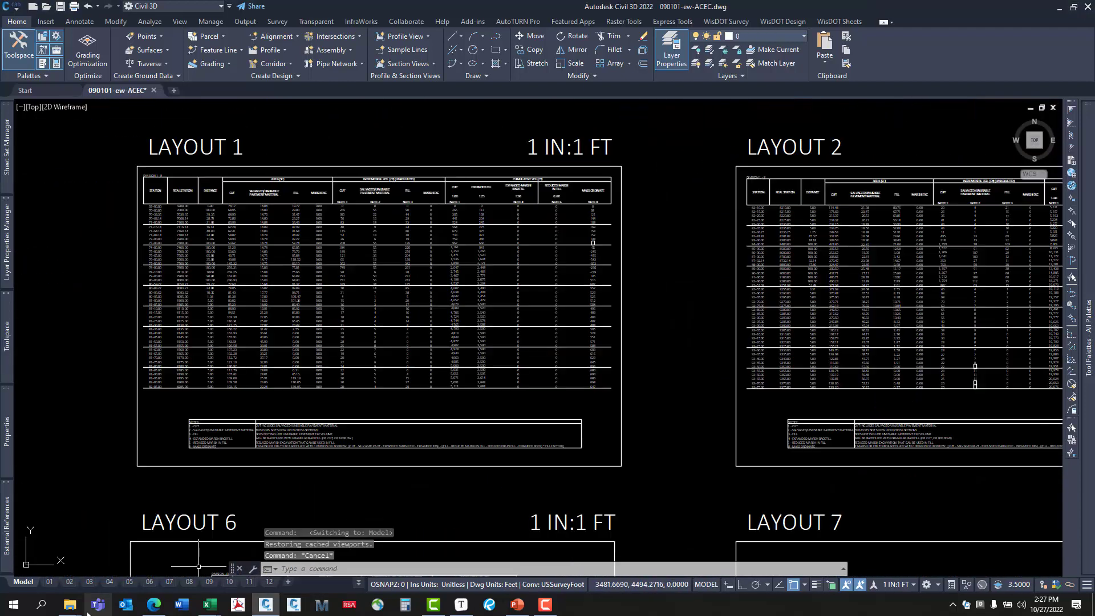
# Bring up the ewrk project folder in File Explorer.
pyautogui.moveTo(85, 590)
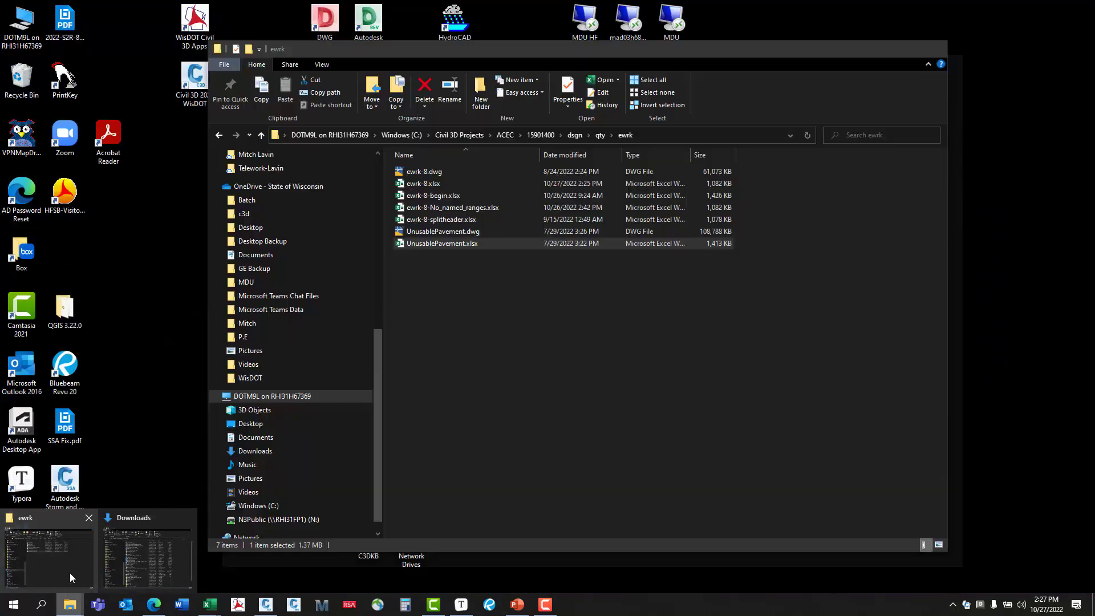
pyautogui.click(70, 572)
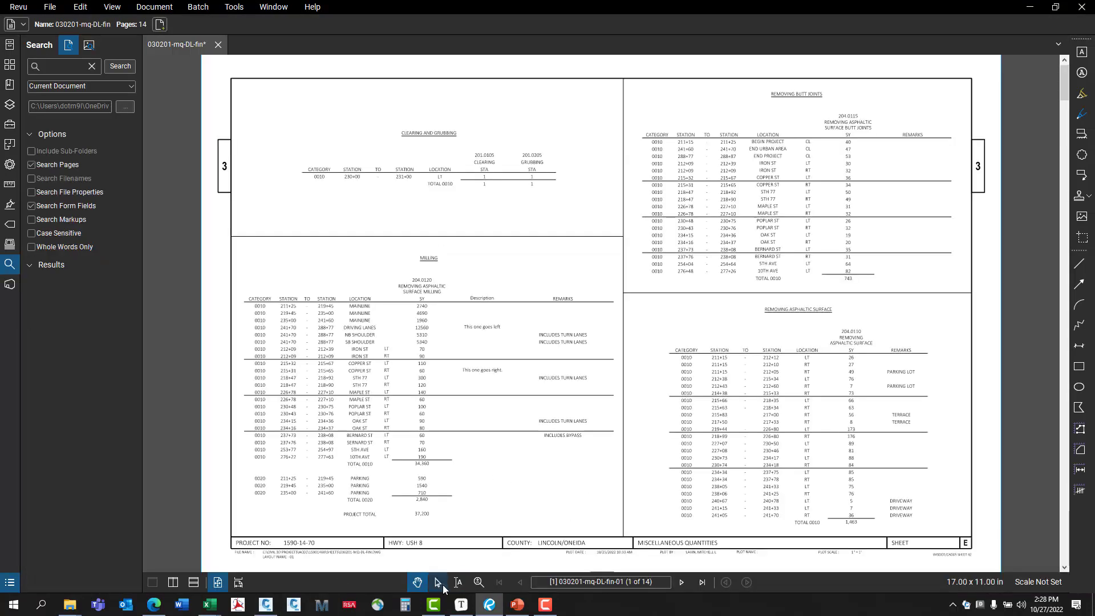
pyautogui.click(458, 583)
pyautogui.moveTo(416, 541); pyautogui.dragTo(390, 567)
pyautogui.click(434, 516)
pyautogui.moveTo(335, 383); pyautogui.dragTo(282, 321)
pyautogui.click(314, 326)
pyautogui.moveTo(784, 245); pyautogui.dragTo(708, 169)
pyautogui.click(707, 170)
pyautogui.press('p')
# Search the 030201-mq-DL-fin PDF for "Milling" and go to each match on the sheet.
pyautogui.click(52, 66)
pyautogui.write('Mi')
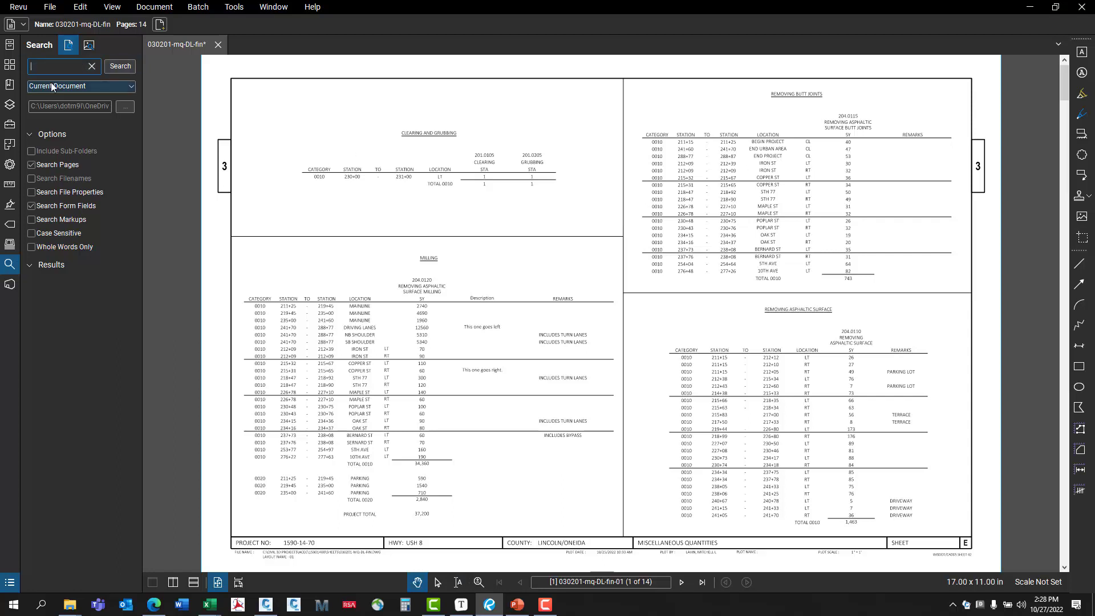
pyautogui.write('lling')
pyautogui.press('Return')
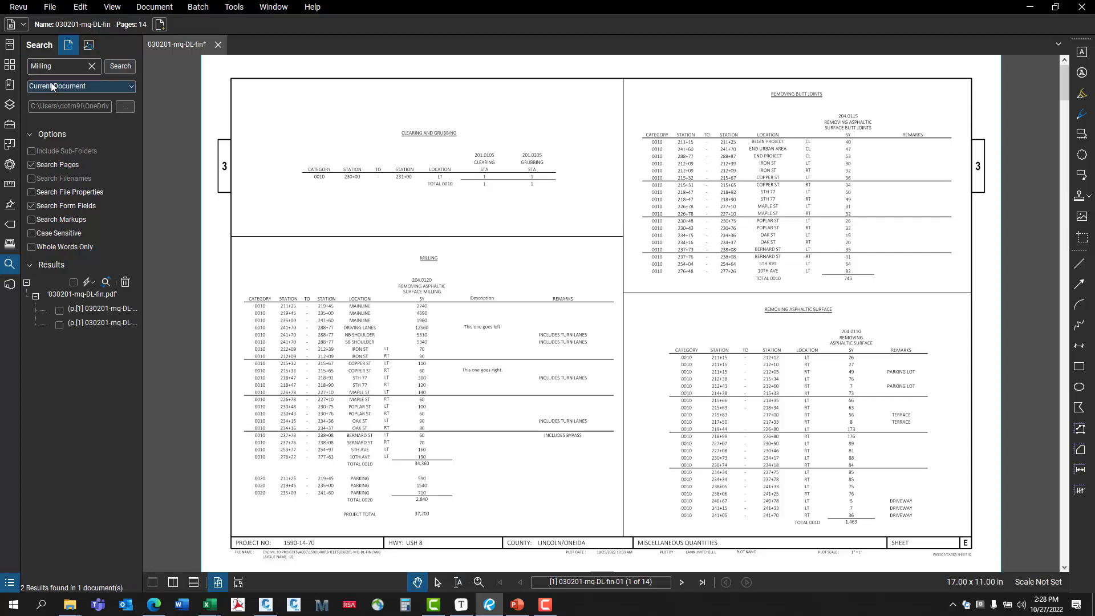
pyautogui.click(121, 310)
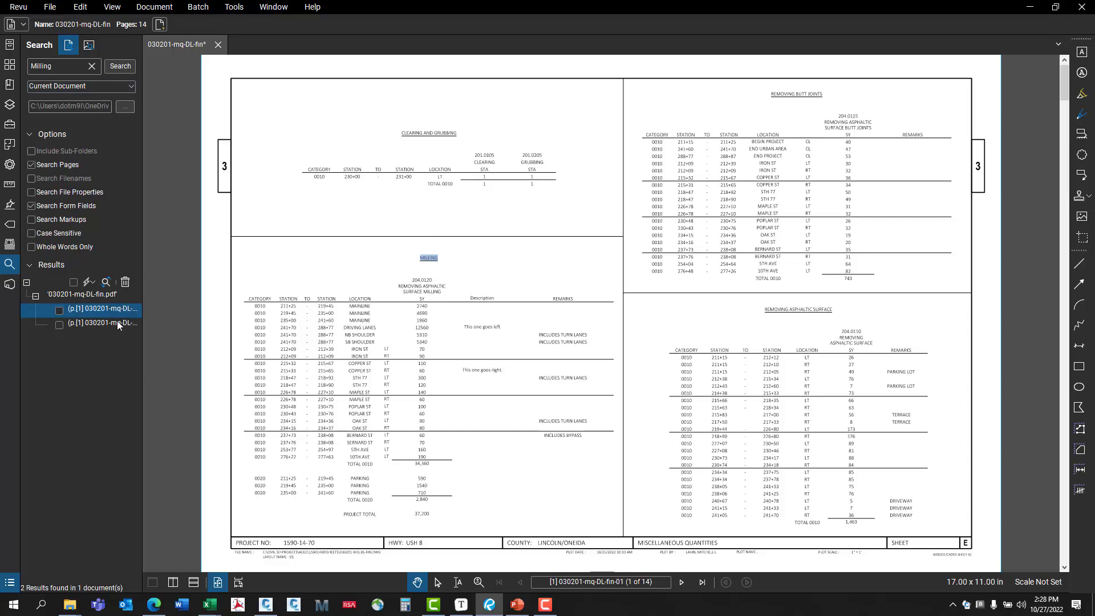
pyautogui.click(117, 324)
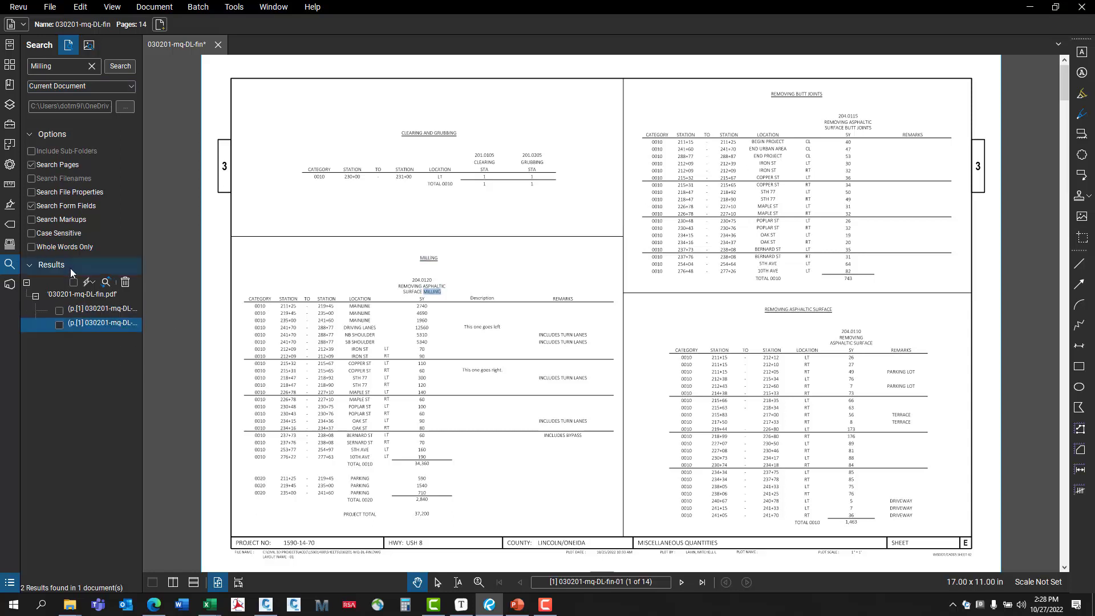
# Replace the PDF search term with bid item number 204.0110 and go to its match on the sheet.
pyautogui.click(32, 66)
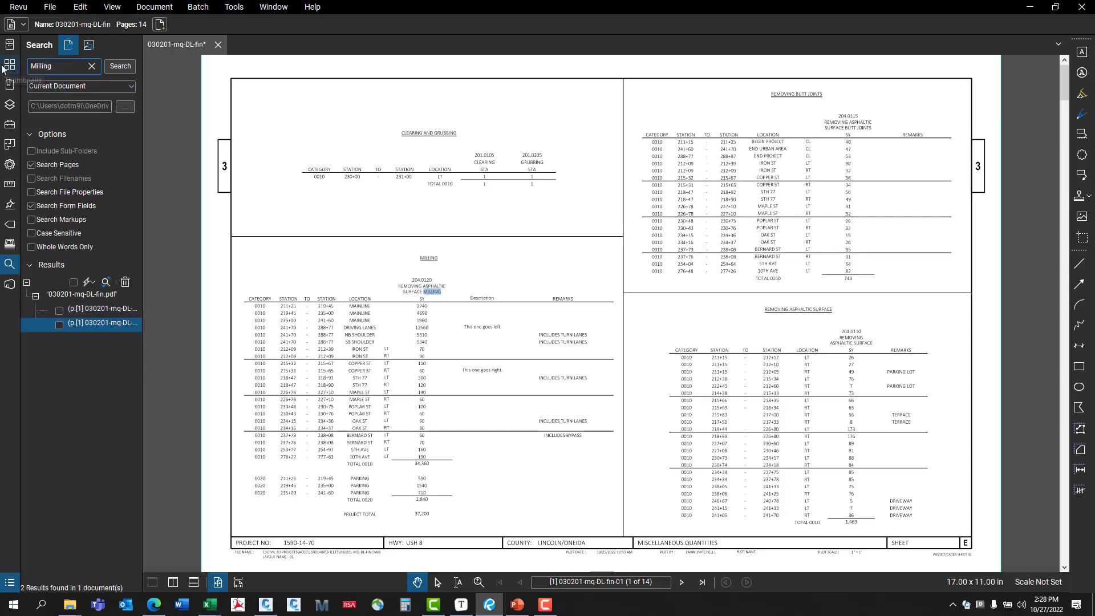
pyautogui.press('Delete')
pyautogui.press('Delete')
pyautogui.press('Delete')
pyautogui.press('Delete')
pyautogui.press('Delete')
pyautogui.press('Delete')
pyautogui.press('Delete')
pyautogui.write('204.0110')
pyautogui.press('Return')
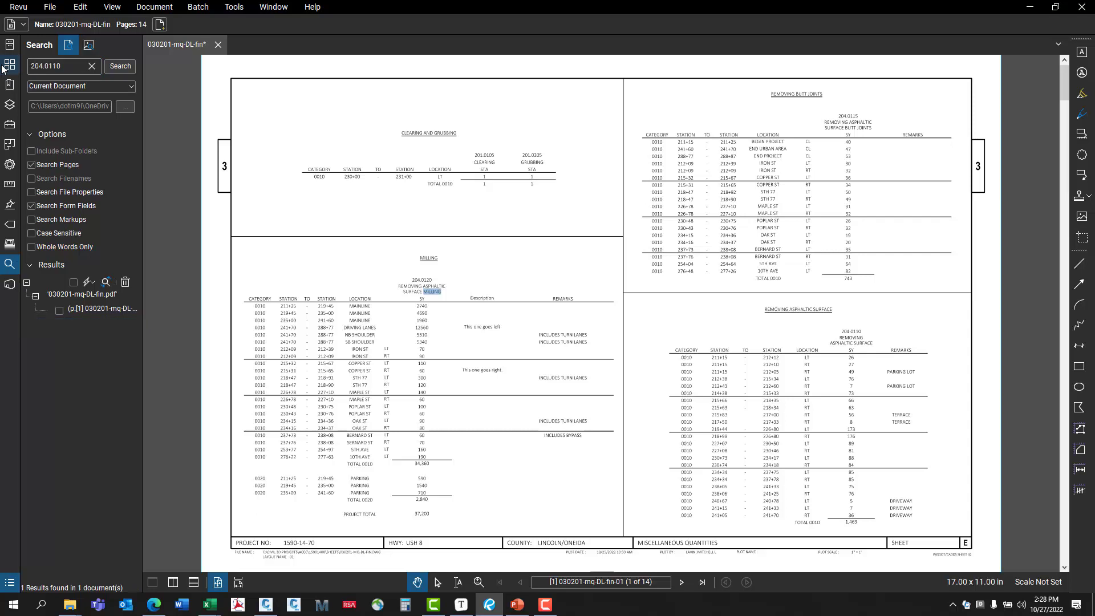
pyautogui.click(104, 308)
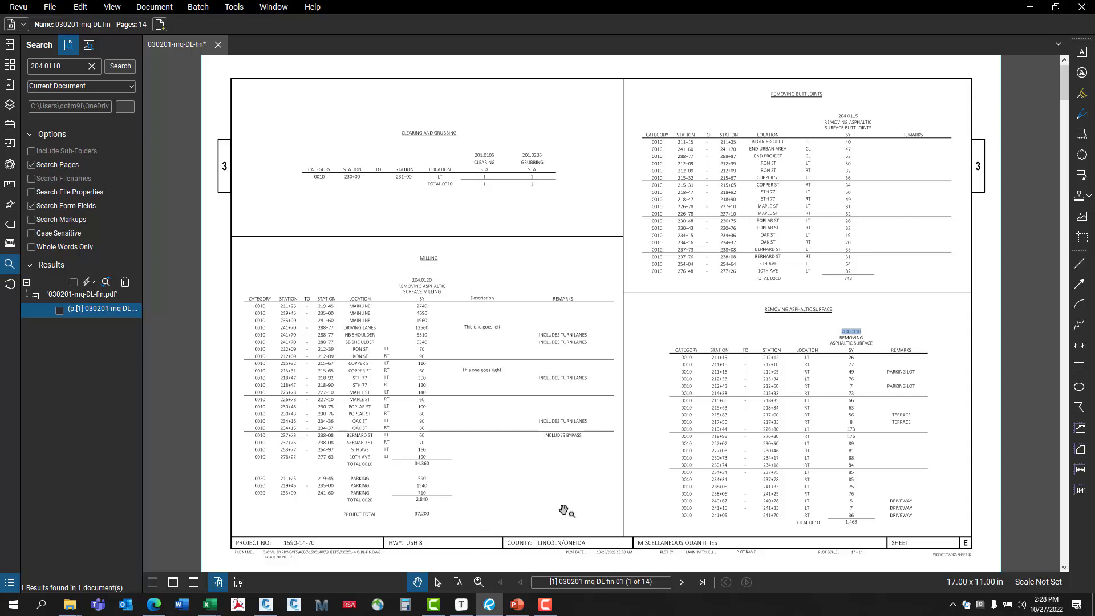
# Page forward through the 030201-mq-DL-fin PDF to sheet 6 to review the miscellaneous quantities tables.
pyautogui.click(680, 583)
pyautogui.click(680, 583)
pyautogui.click(680, 583)
pyautogui.click(680, 582)
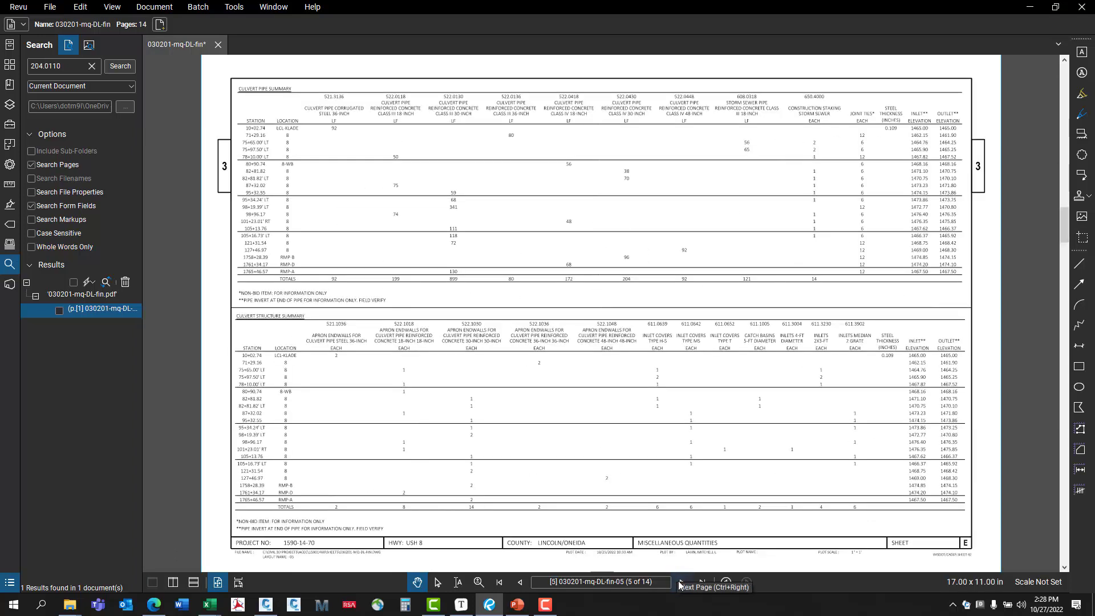
pyautogui.click(680, 583)
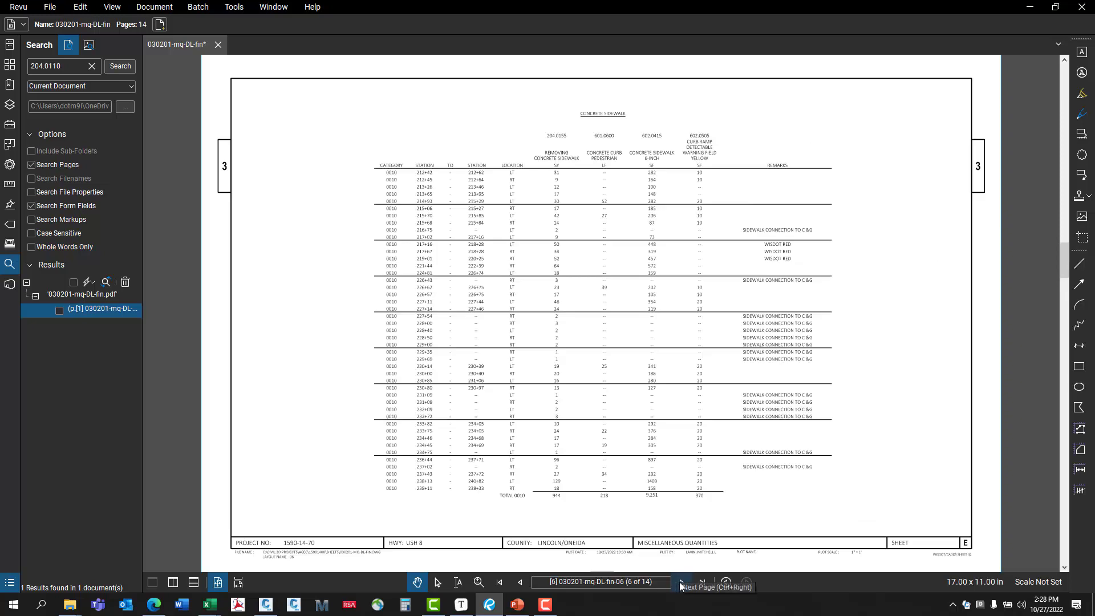